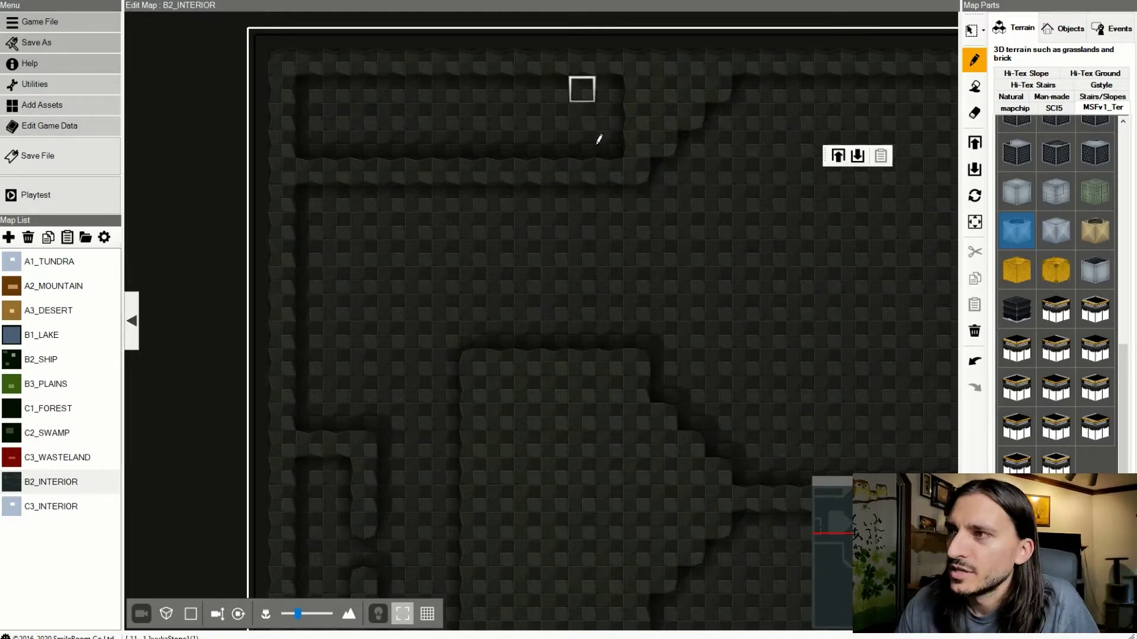
# - Examine the sample floor tiles in the corridor below the small northeast rooms and browse the candidate terrain tiles
pyautogui.moveTo(711, 358); pyautogui.dragTo(735, 369, button='right')
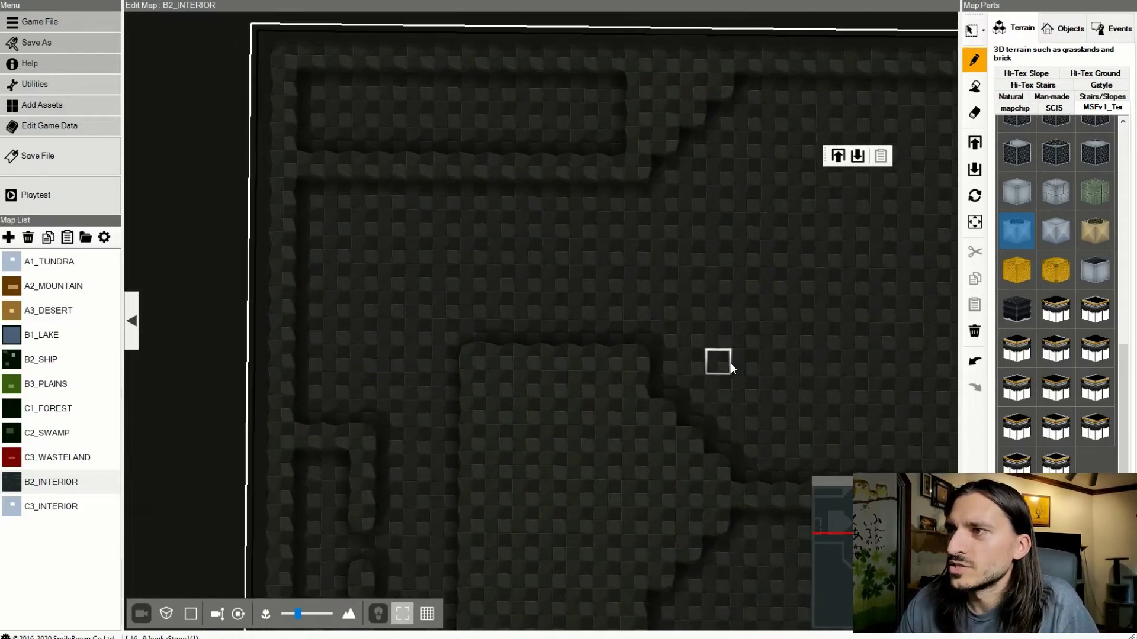
pyautogui.scroll(4, 604, 292)
pyautogui.moveTo(599, 299); pyautogui.dragTo(484, 297, button='middle')
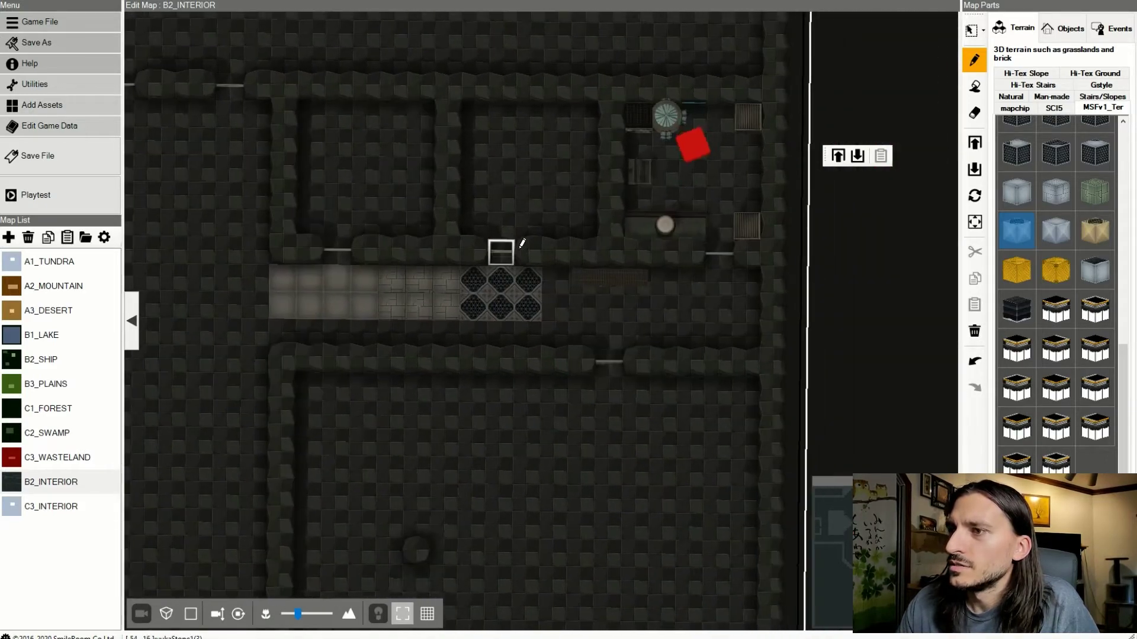
pyautogui.moveTo(571, 207)
pyautogui.mouseDown(button='middle')
pyautogui.moveTo(567, 198)
pyautogui.moveTo(569, 229)
pyautogui.mouseUp(button='middle')
pyautogui.scroll(3, 570, 233)
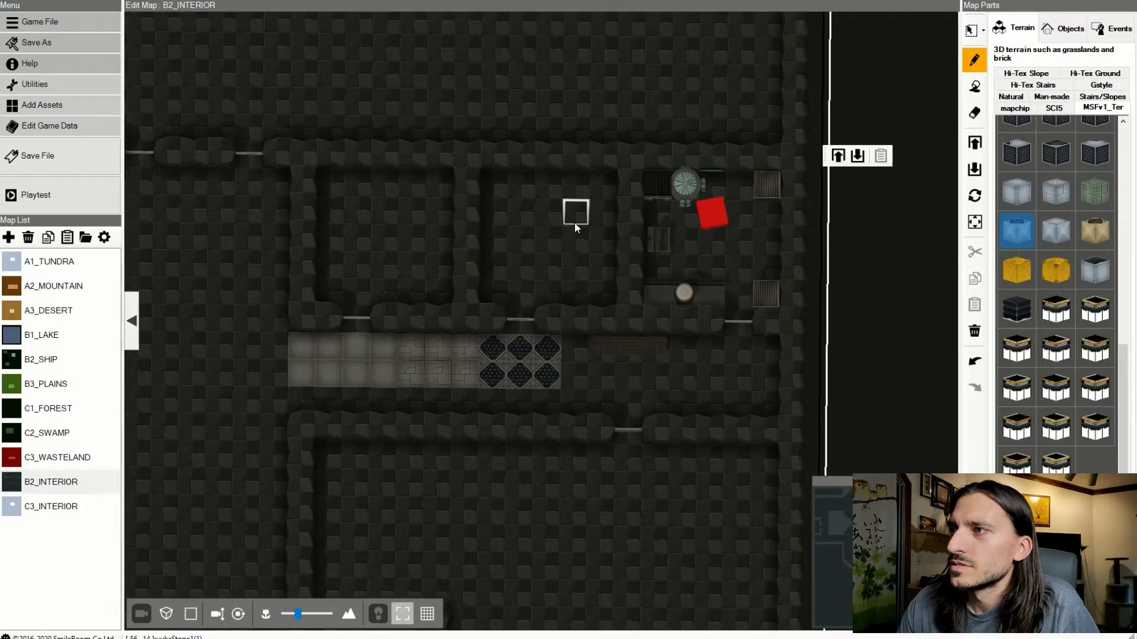
pyautogui.scroll(-2, 546, 298)
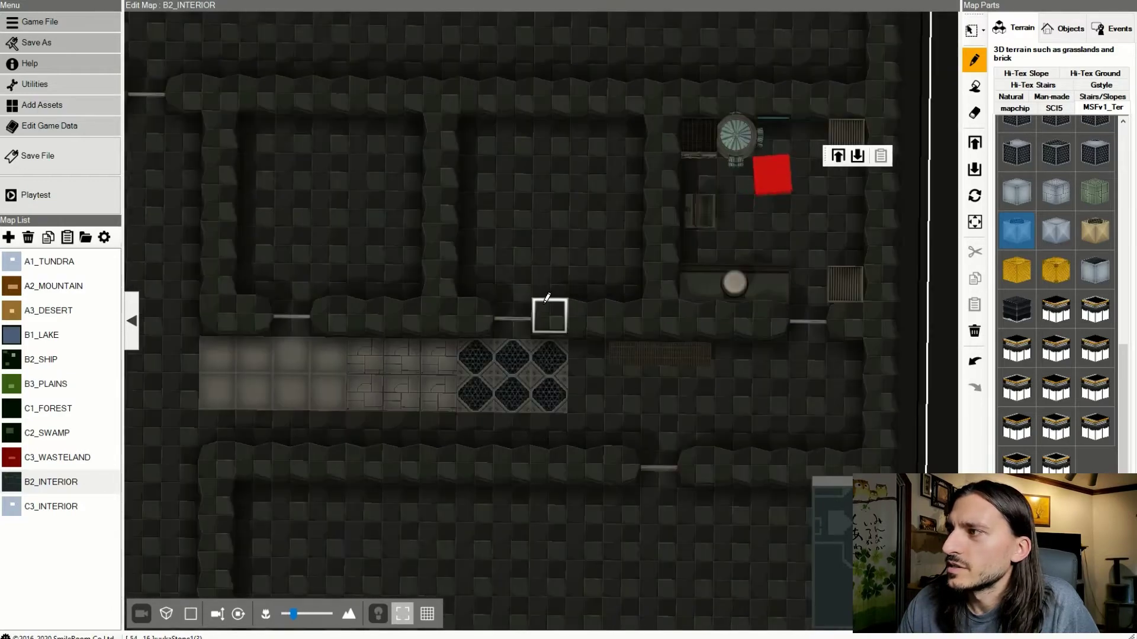
pyautogui.click(1050, 156)
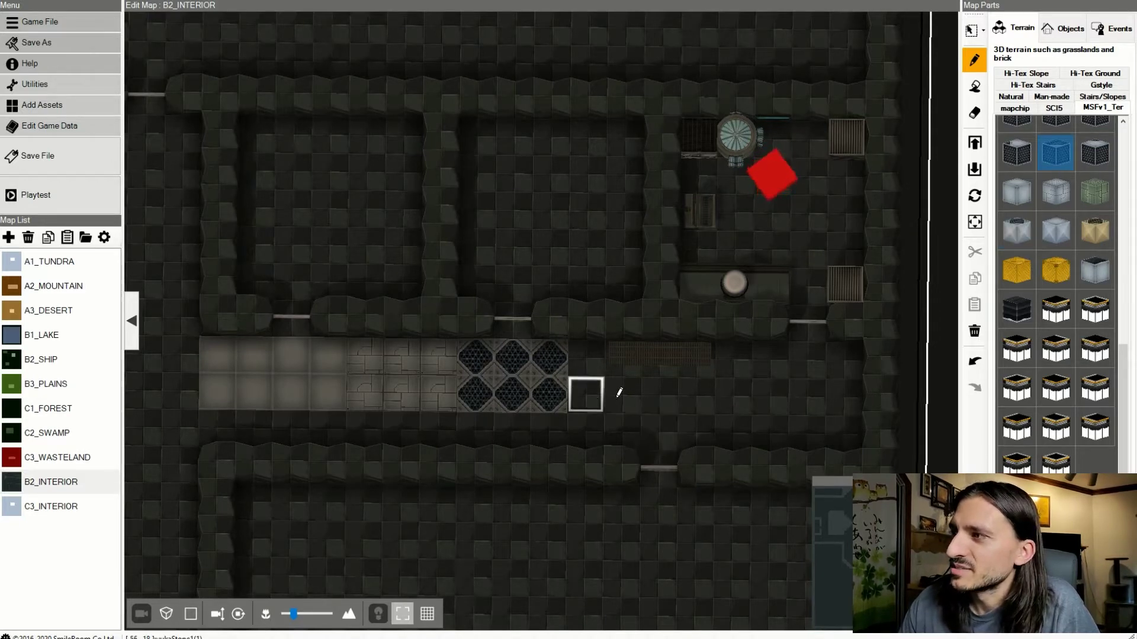
pyautogui.click(1022, 354)
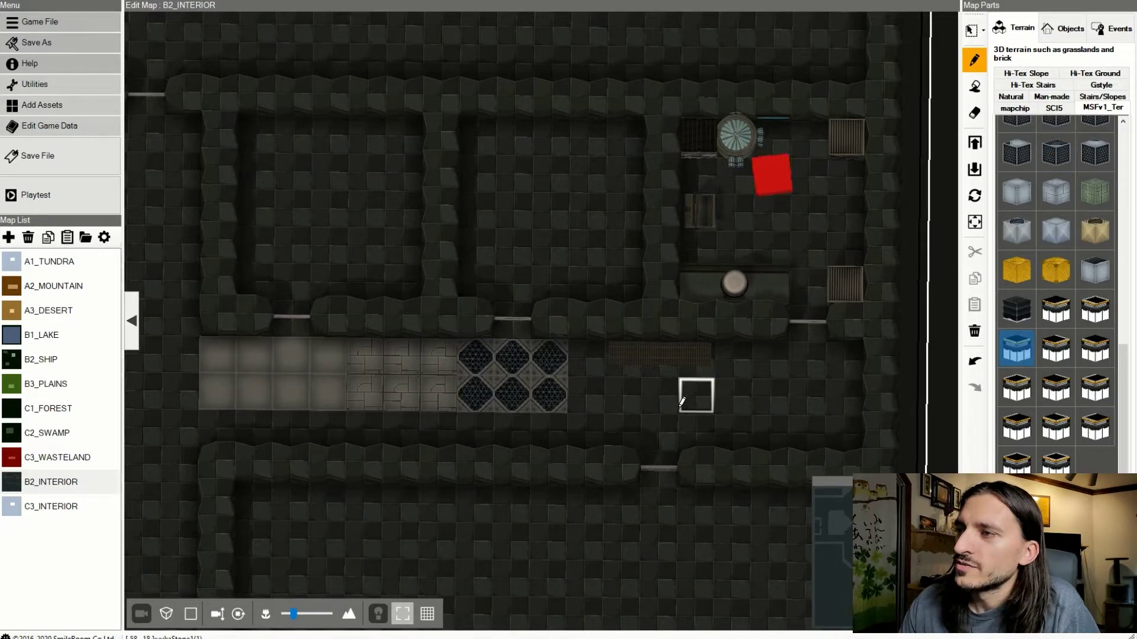
pyautogui.moveTo(672, 403)
pyautogui.mouseDown(button='middle')
pyautogui.moveTo(653, 389)
pyautogui.moveTo(663, 383)
pyautogui.mouseUp(button='middle')
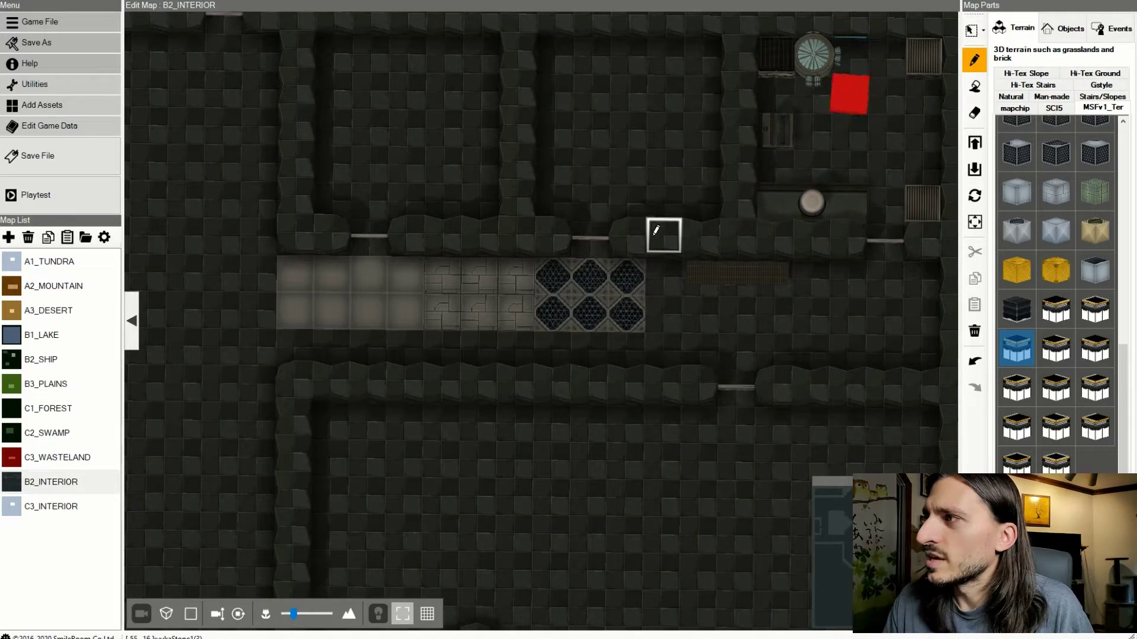
# - Paint metal terrain over the doorways and patterned sample tiles of the northeast corridor, using MetalTile_03G for the last strokes
pyautogui.click(1016, 198)
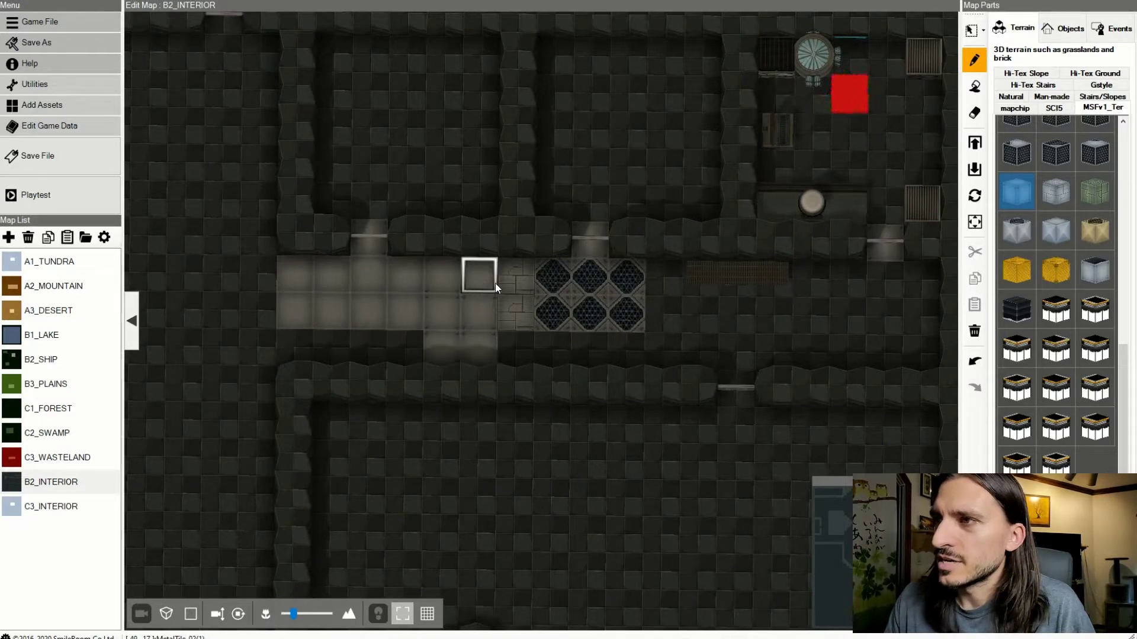
pyautogui.click(511, 283)
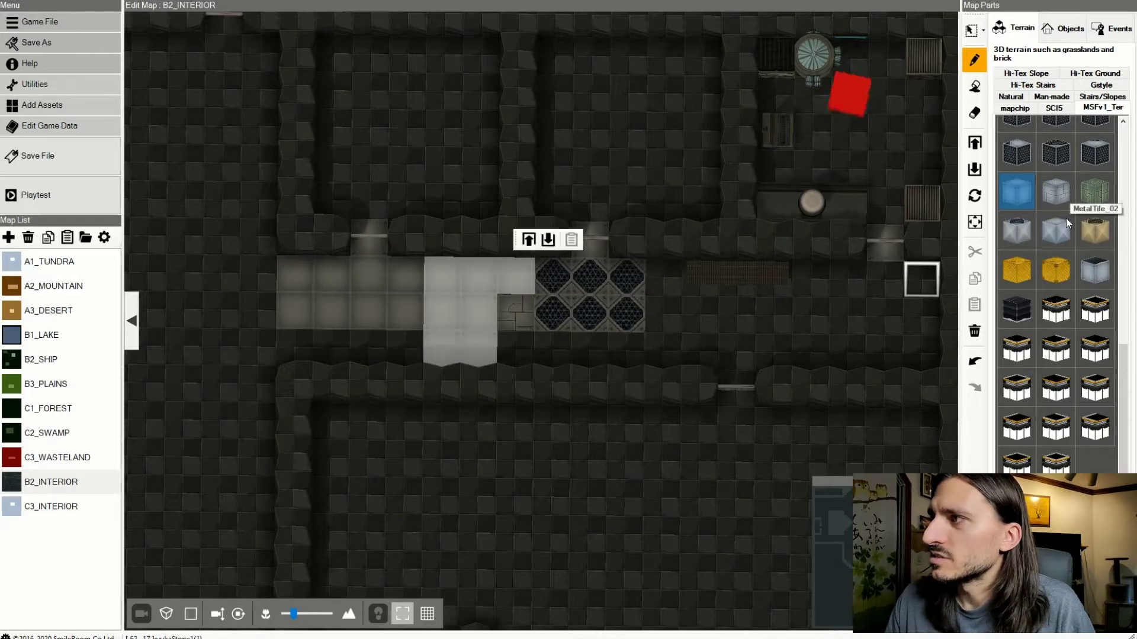
pyautogui.click(1066, 220)
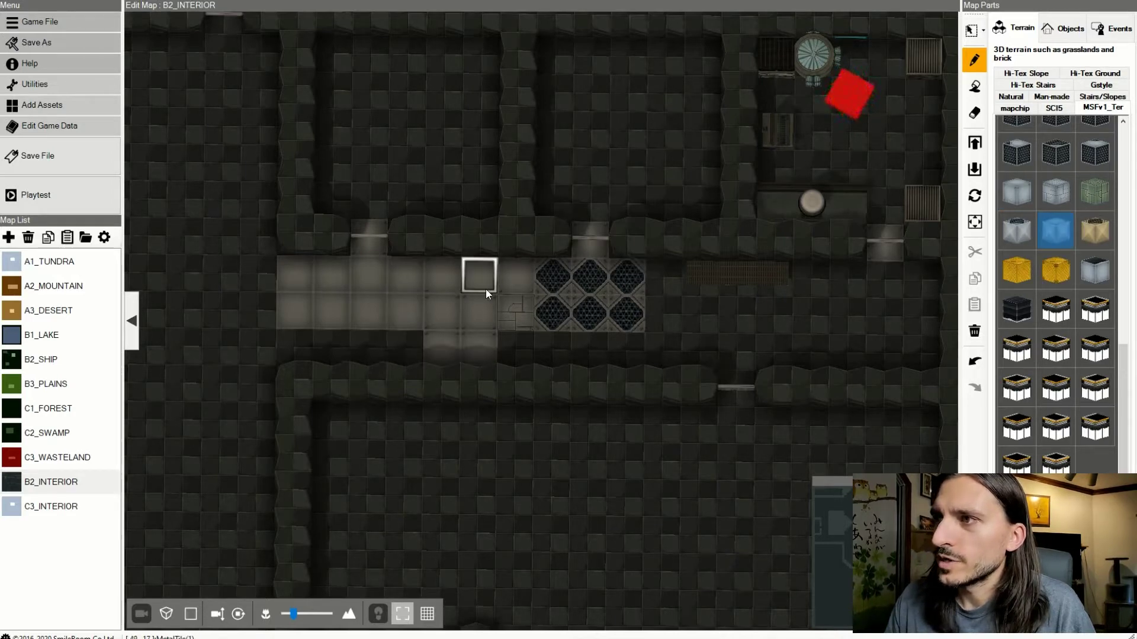
pyautogui.moveTo(629, 298); pyautogui.dragTo(517, 305)
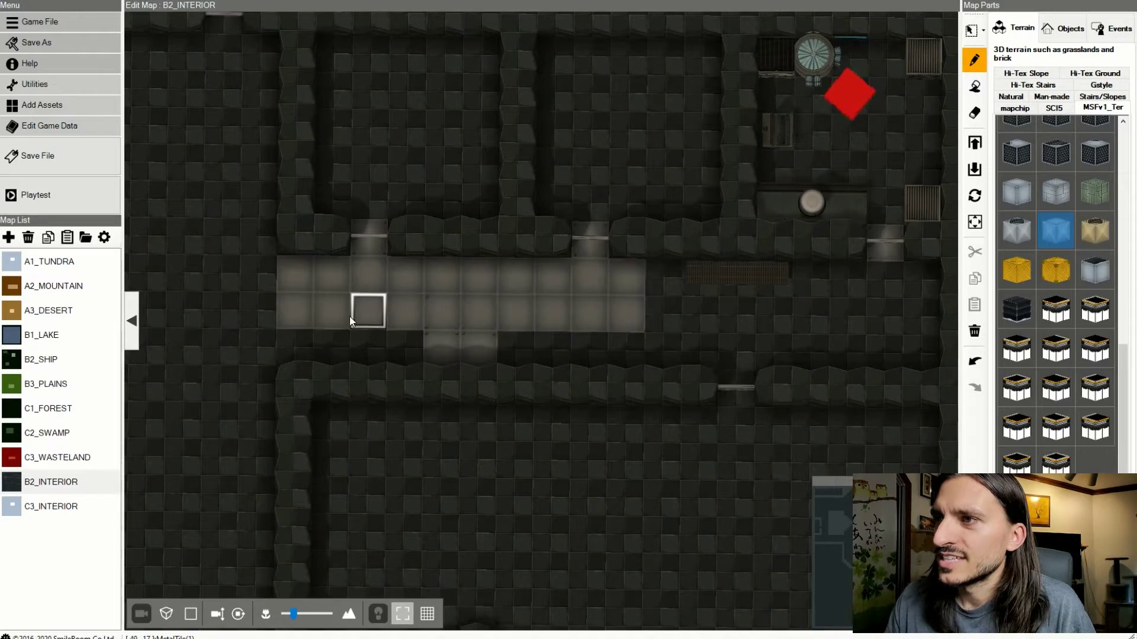
pyautogui.moveTo(467, 337); pyautogui.dragTo(616, 335)
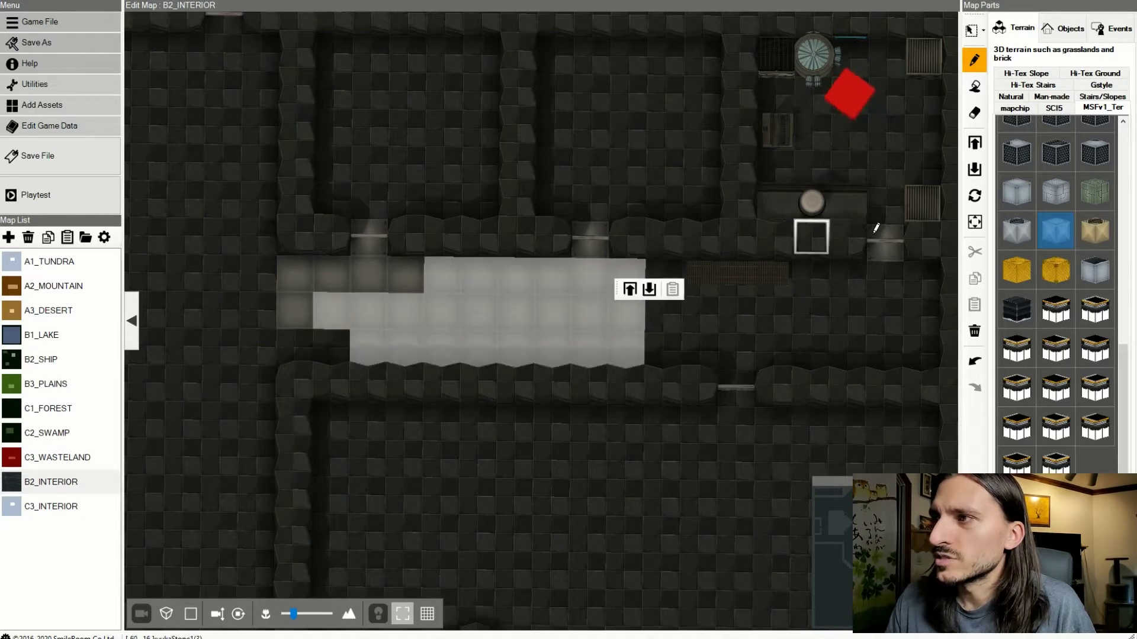
# - Try to paint-fill the remaining dark corridor floor with MetalTile_03G without limiting the area
pyautogui.click(978, 90)
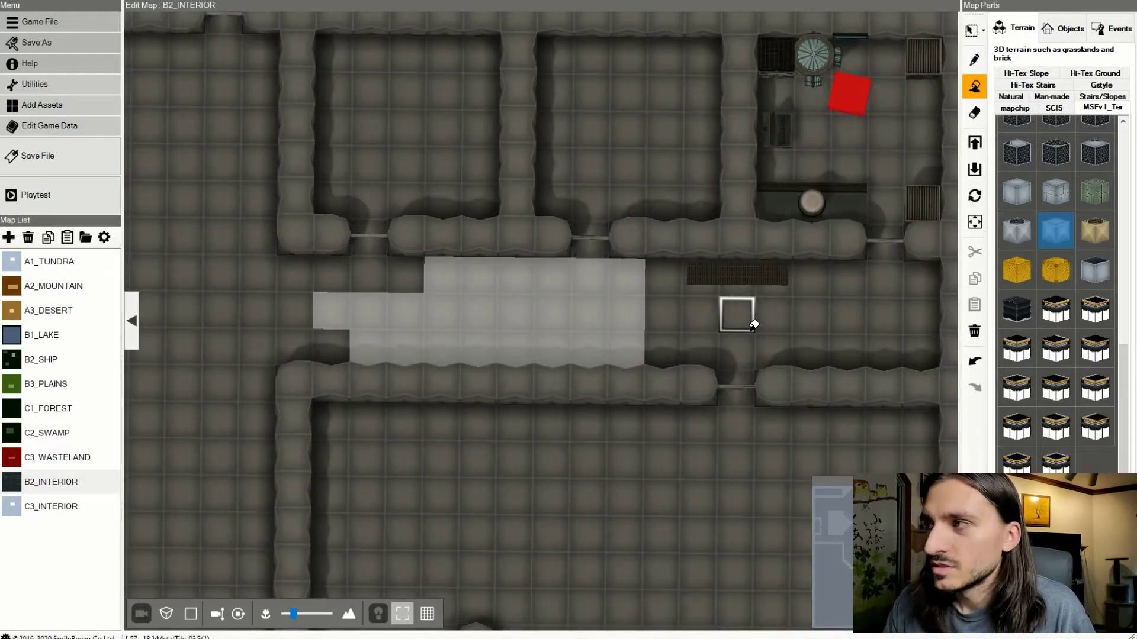
pyautogui.click(754, 325)
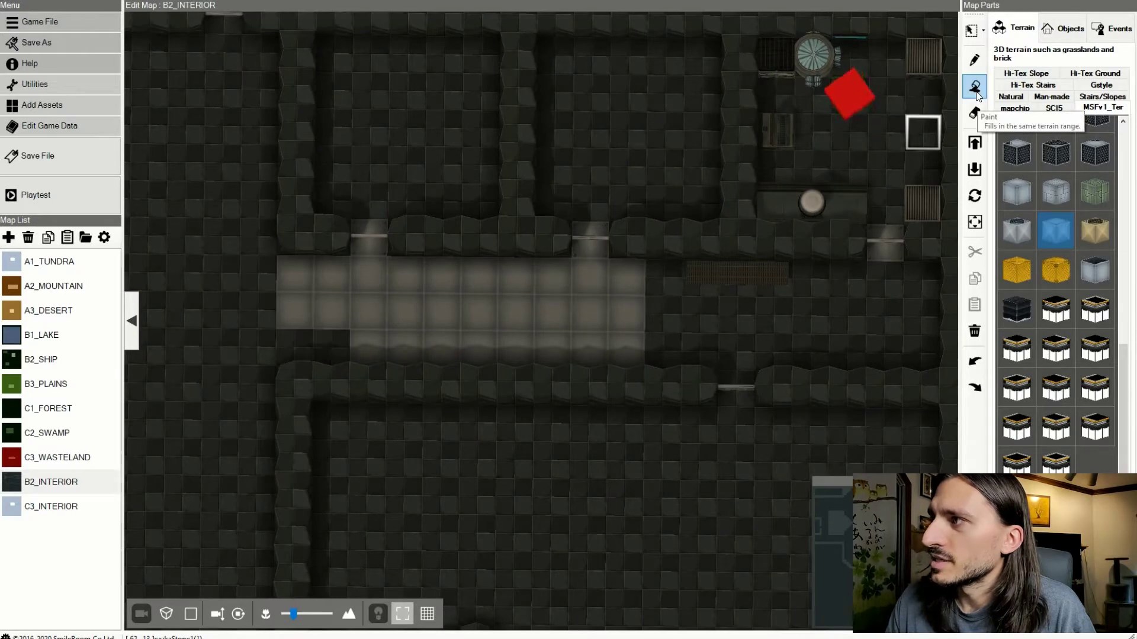
# - Select the eastern part of the corridor from its existing metal floor to the east wall and fill it with MetalTile_03G
pyautogui.scroll(-3, 832, 297)
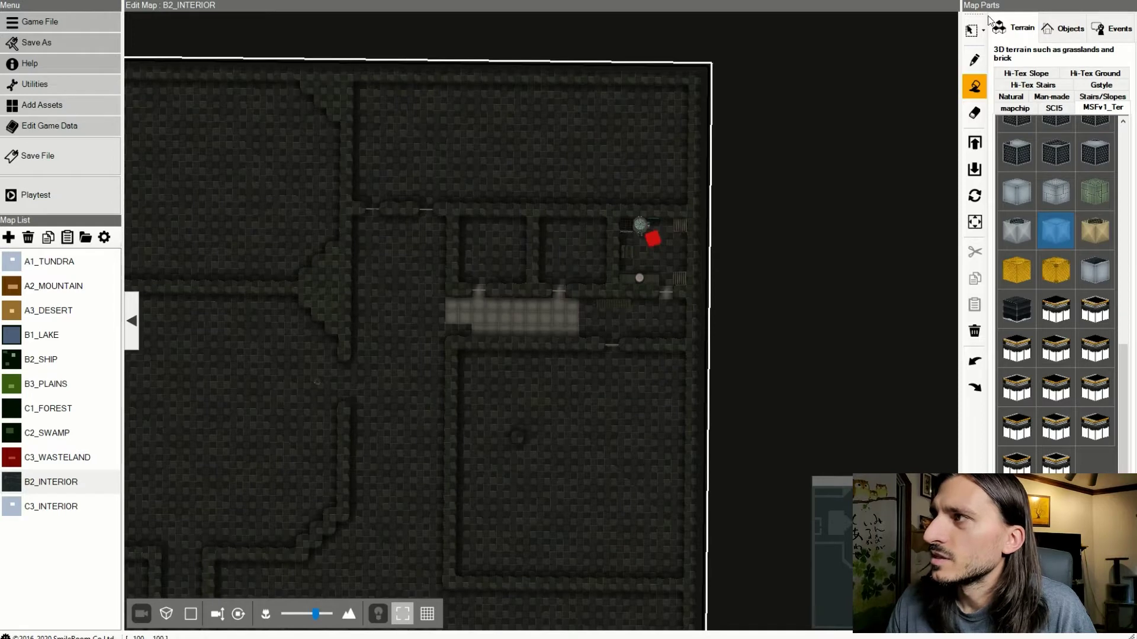
pyautogui.click(971, 30)
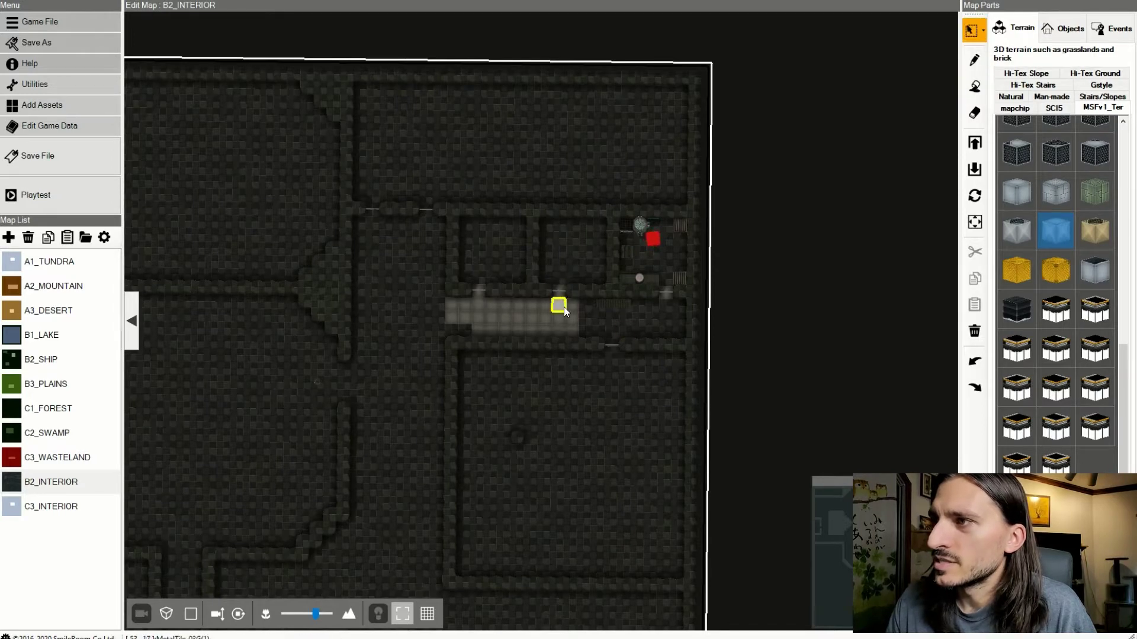
pyautogui.moveTo(562, 306); pyautogui.dragTo(675, 330)
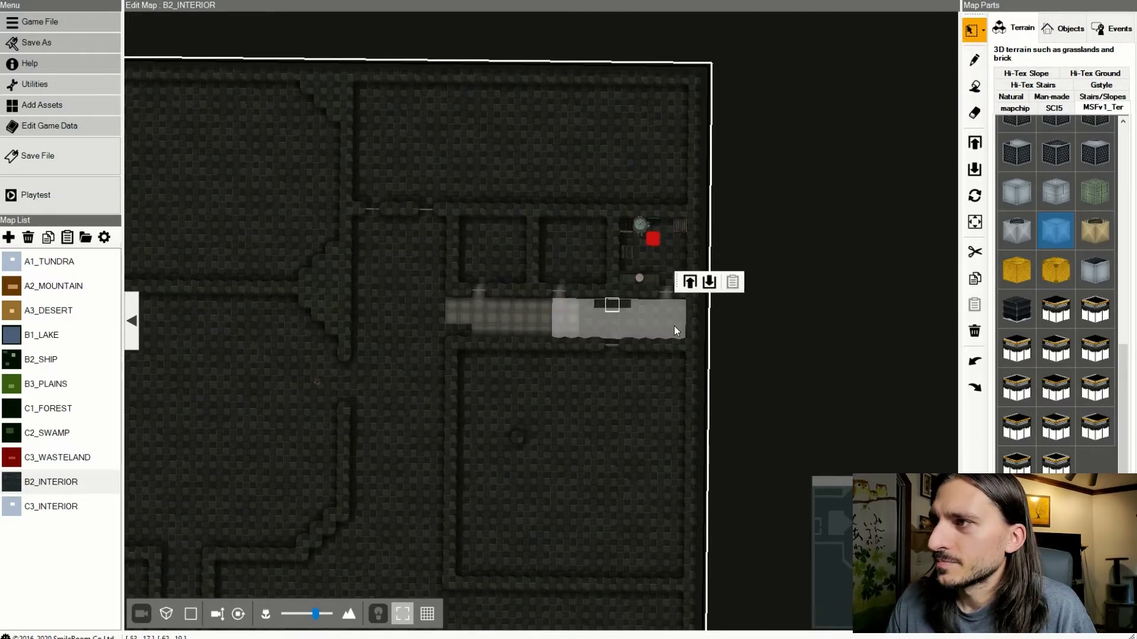
pyautogui.click(974, 87)
pyautogui.click(620, 314)
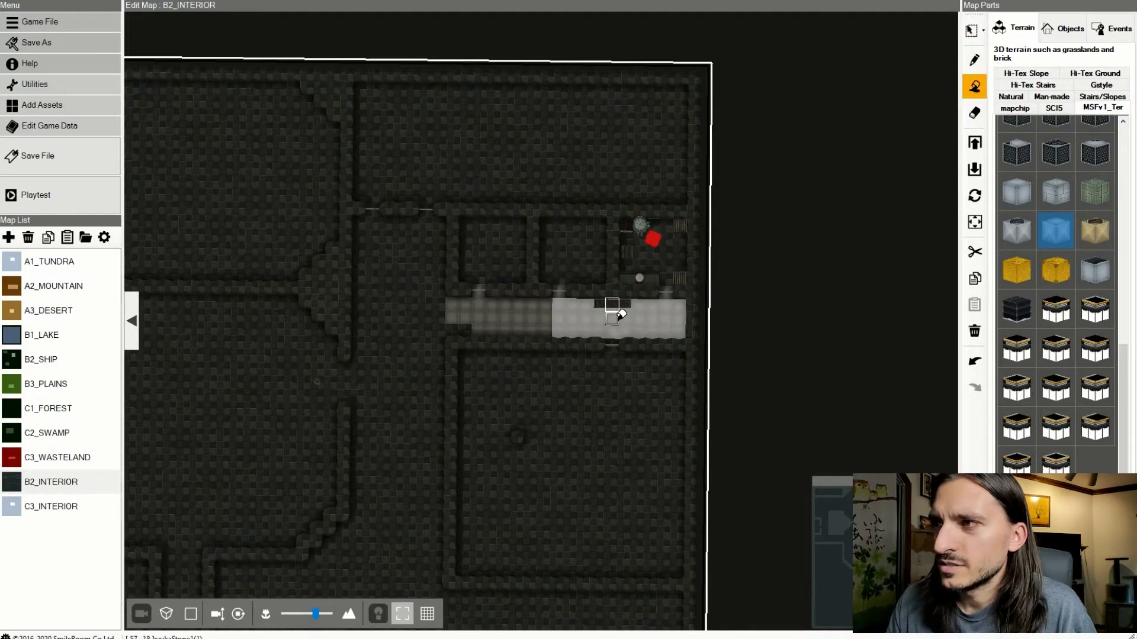
# - Select the long north-south hallway west of the small rooms and fill it with MetalTile_03G
pyautogui.scroll(2, 620, 313)
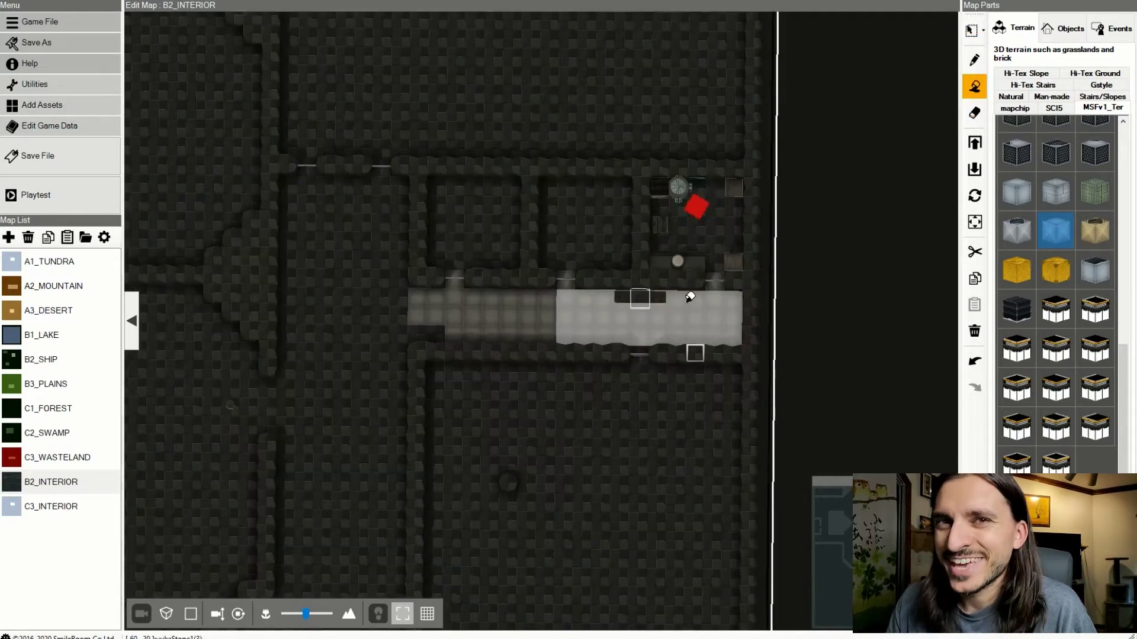
pyautogui.scroll(-2, 535, 373)
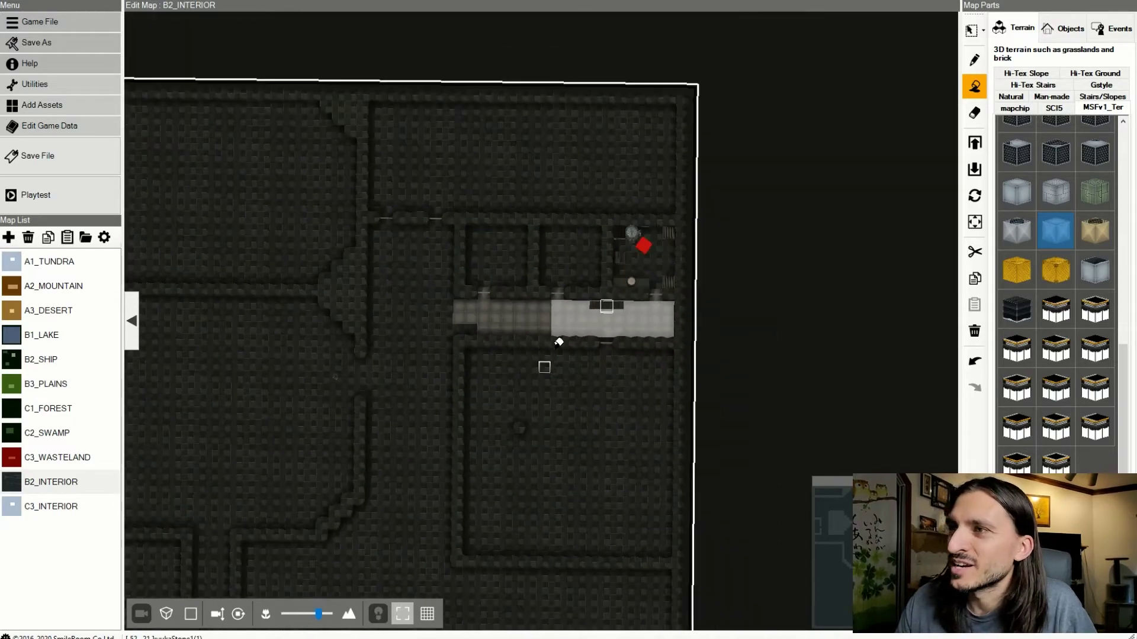
pyautogui.scroll(1, 535, 306)
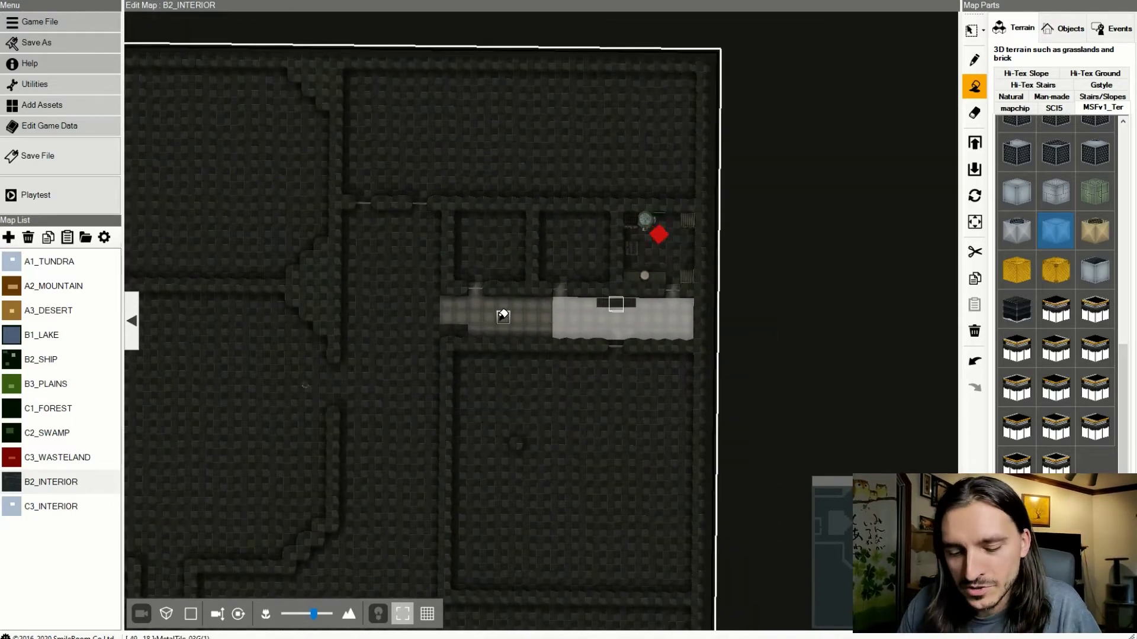
pyautogui.moveTo(517, 316); pyautogui.dragTo(573, 303, button='right')
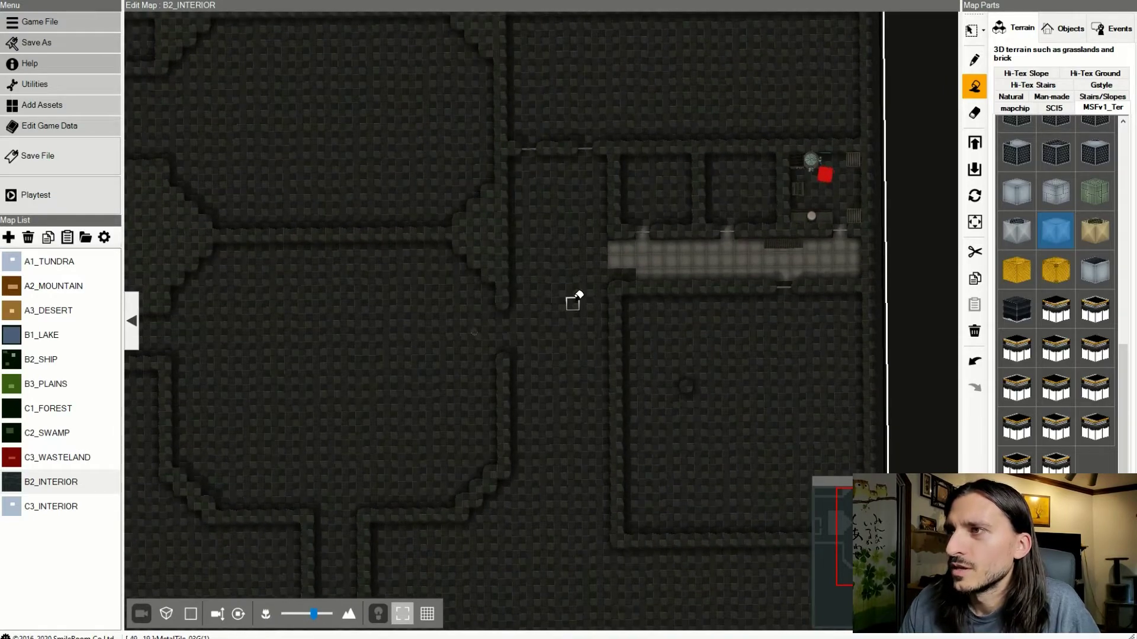
pyautogui.scroll(2, 578, 299)
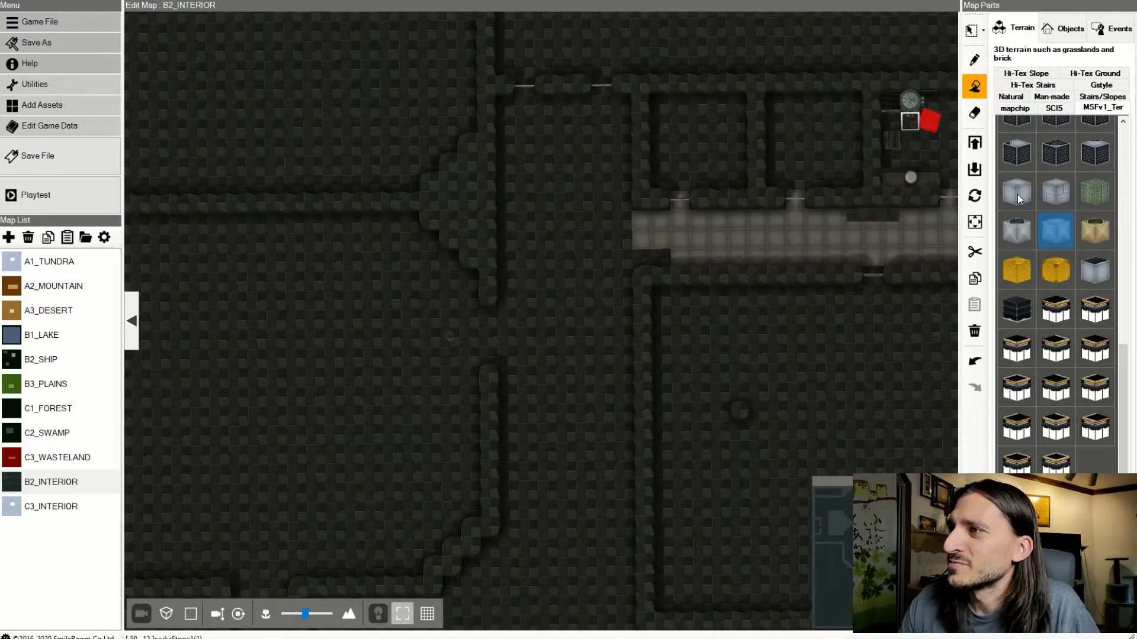
pyautogui.click(971, 30)
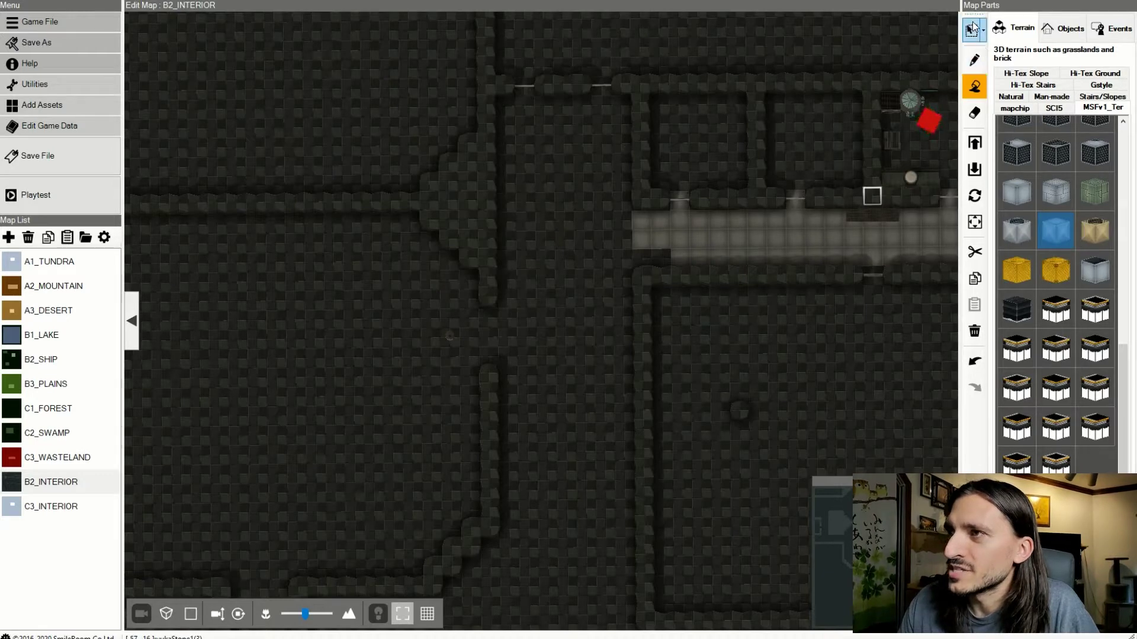
pyautogui.moveTo(510, 115); pyautogui.dragTo(594, 580)
pyautogui.scroll(-1, 617, 544)
pyautogui.scroll(-1, 607, 570)
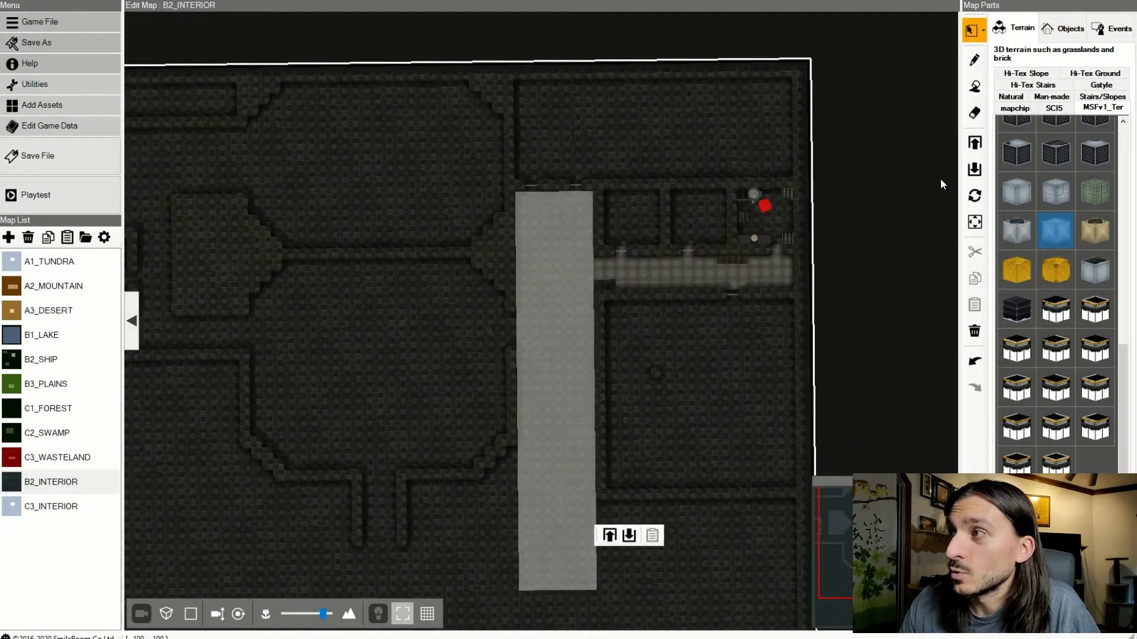
pyautogui.click(974, 86)
pyautogui.click(572, 290)
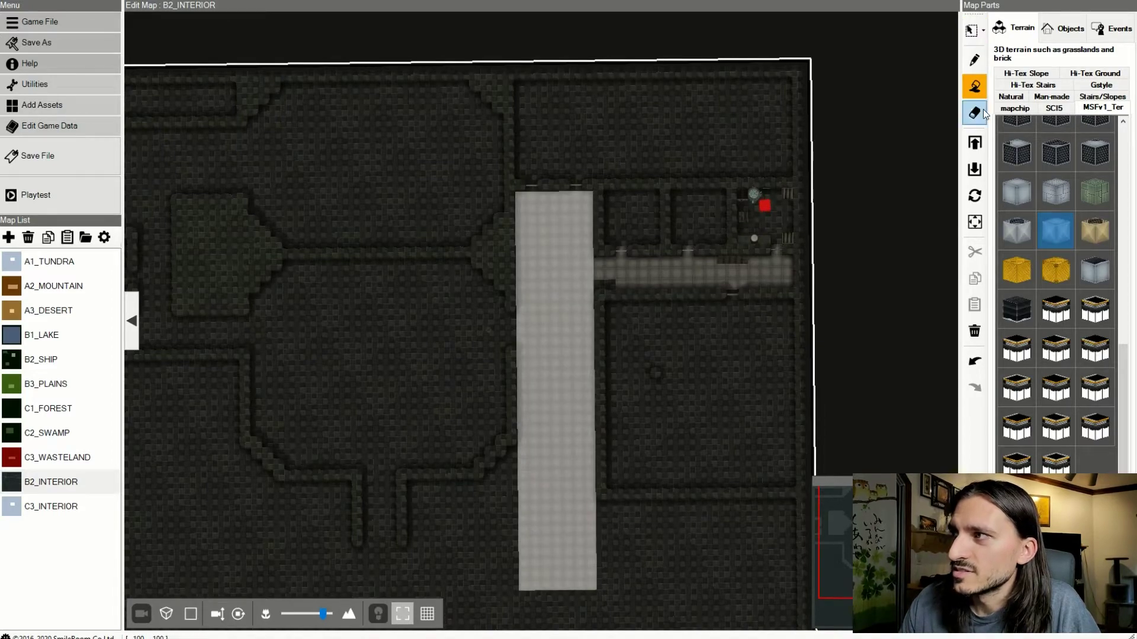
# - Select the block from the hallway's lower end to the south wall, reaching west to the short wall stub, and fill it with MetalTile_03G
pyautogui.click(971, 29)
pyautogui.scroll(-2, 675, 432)
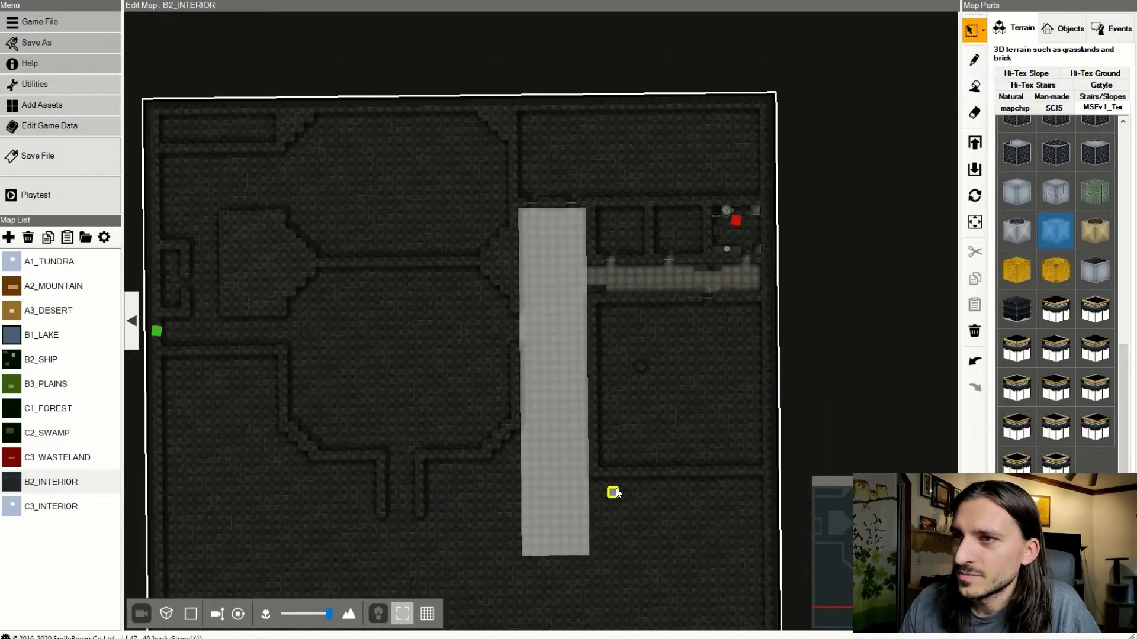
pyautogui.moveTo(625, 441); pyautogui.dragTo(644, 371, button='right')
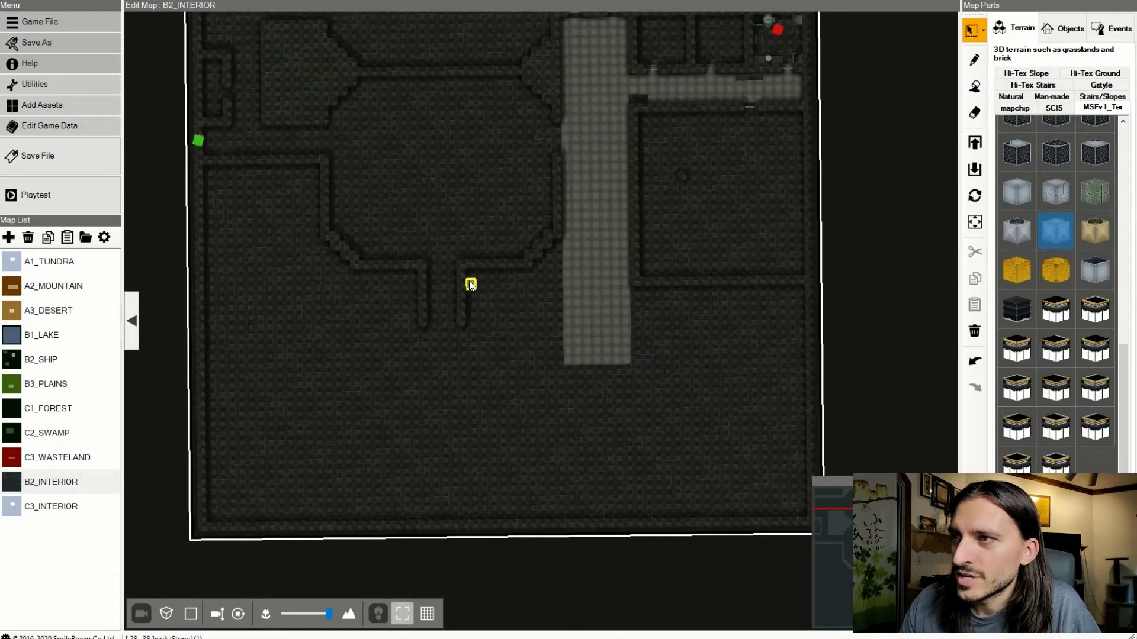
pyautogui.moveTo(471, 275); pyautogui.dragTo(625, 515)
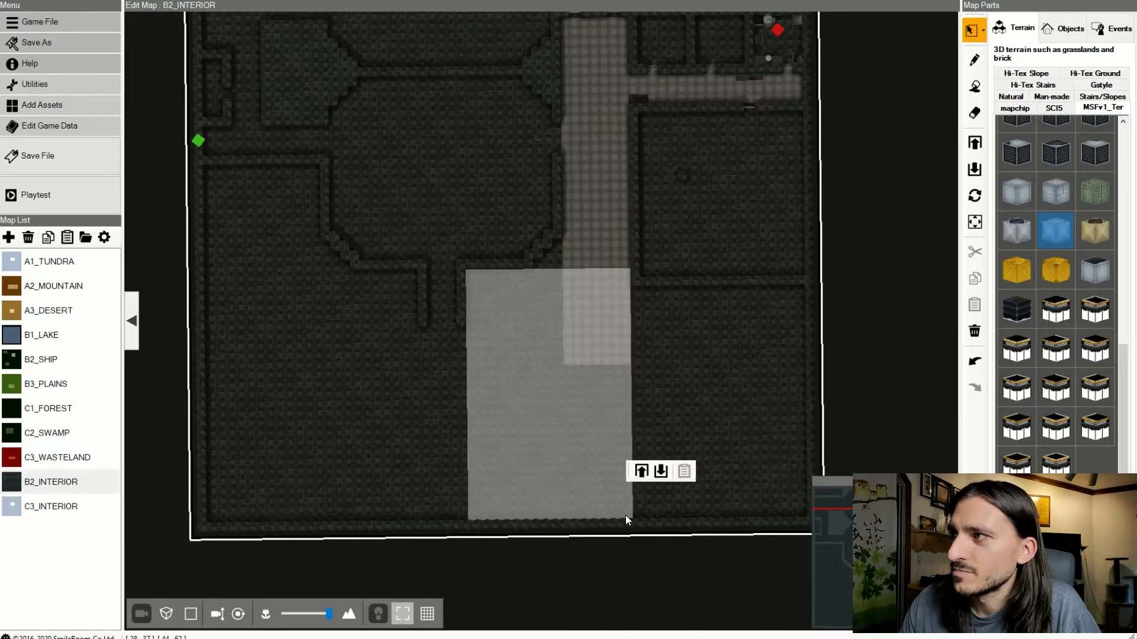
pyautogui.click(969, 93)
pyautogui.click(551, 394)
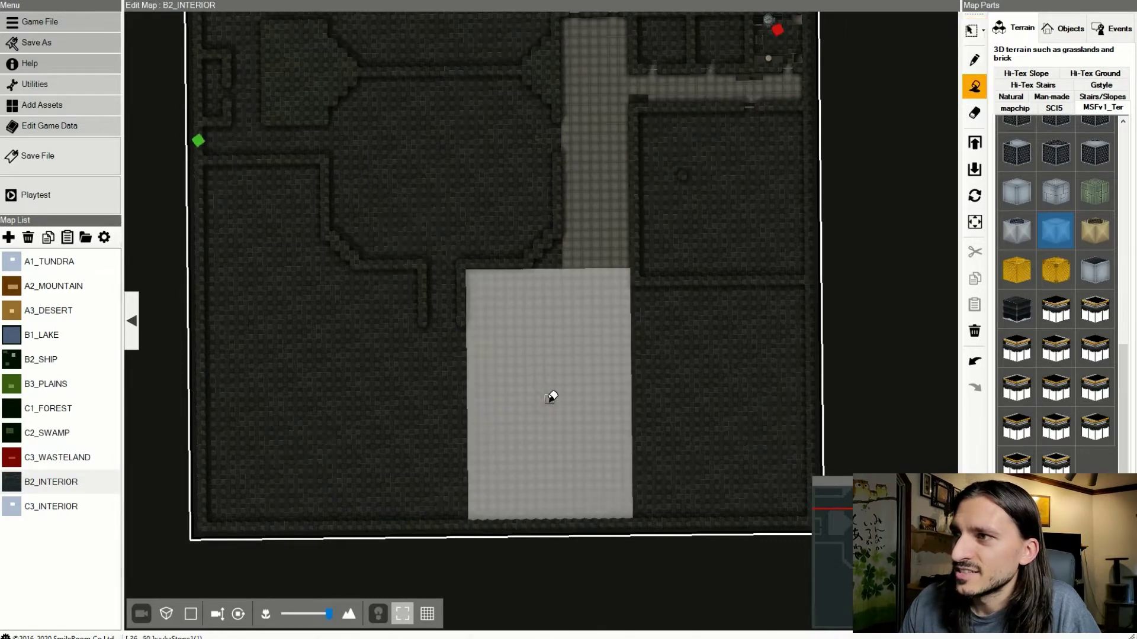
# - Select the open southeast area below the large eastern room and fill it with MetalTile_03G
pyautogui.click(969, 38)
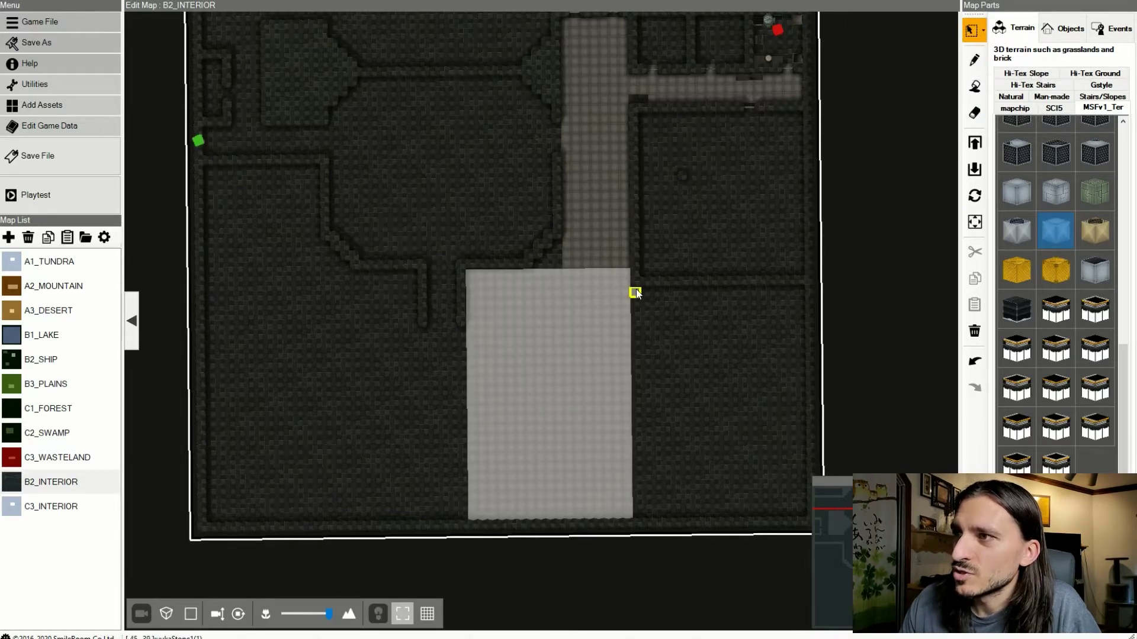
pyautogui.moveTo(632, 289); pyautogui.dragTo(798, 511)
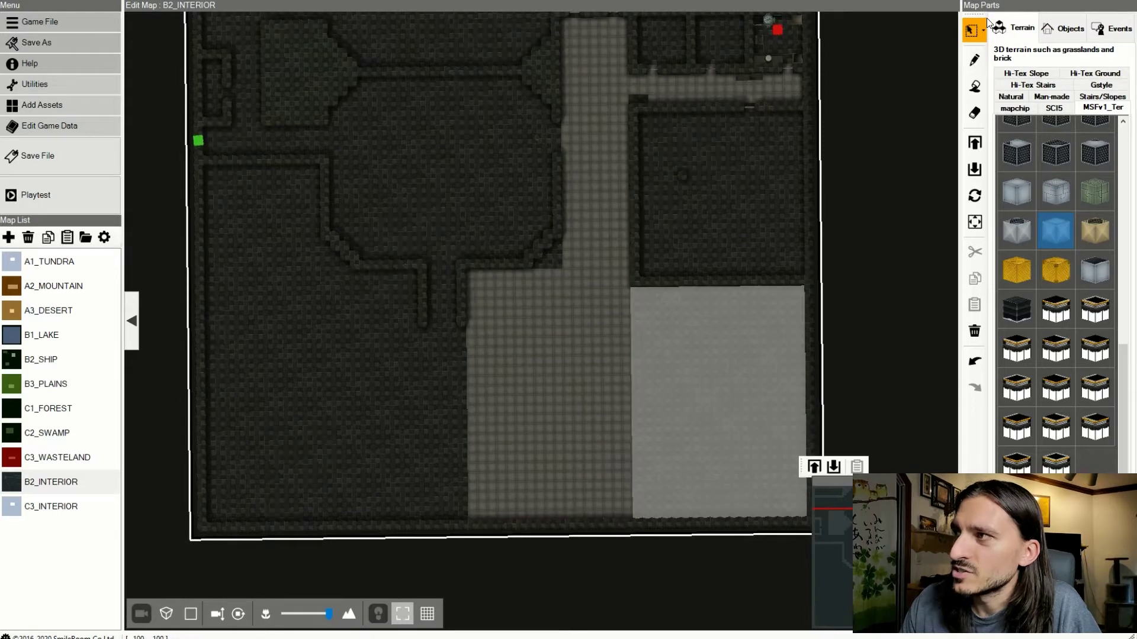
pyautogui.click(975, 87)
pyautogui.click(753, 370)
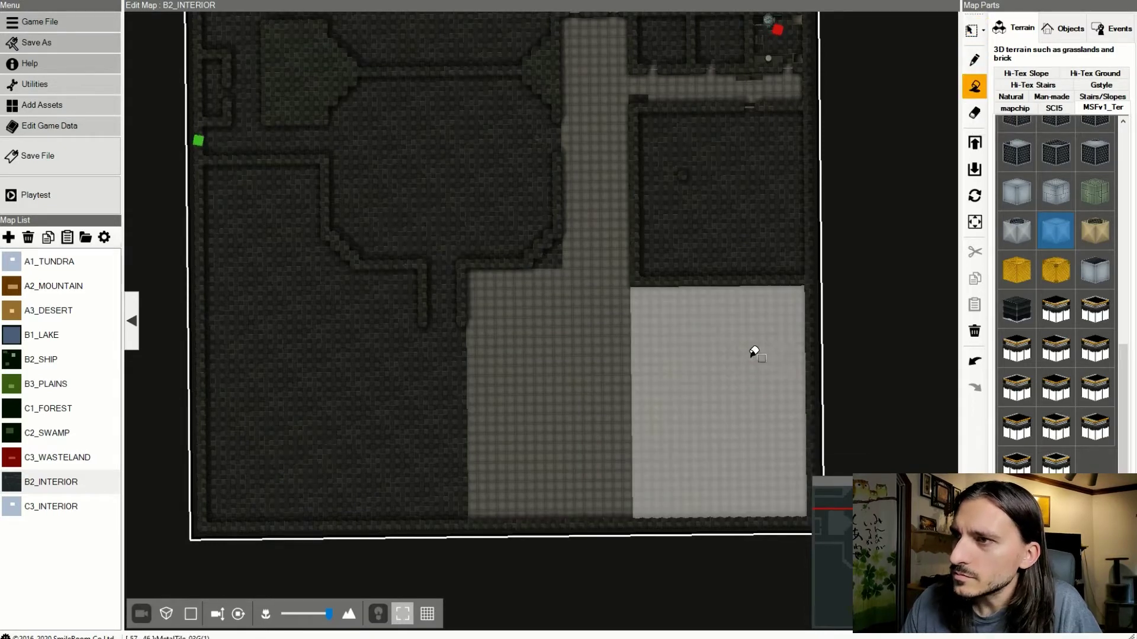
# - Select the strip along the west wall, from the short horizontal wall down to the south wall, and fill it with MetalTile_03G
pyautogui.click(970, 30)
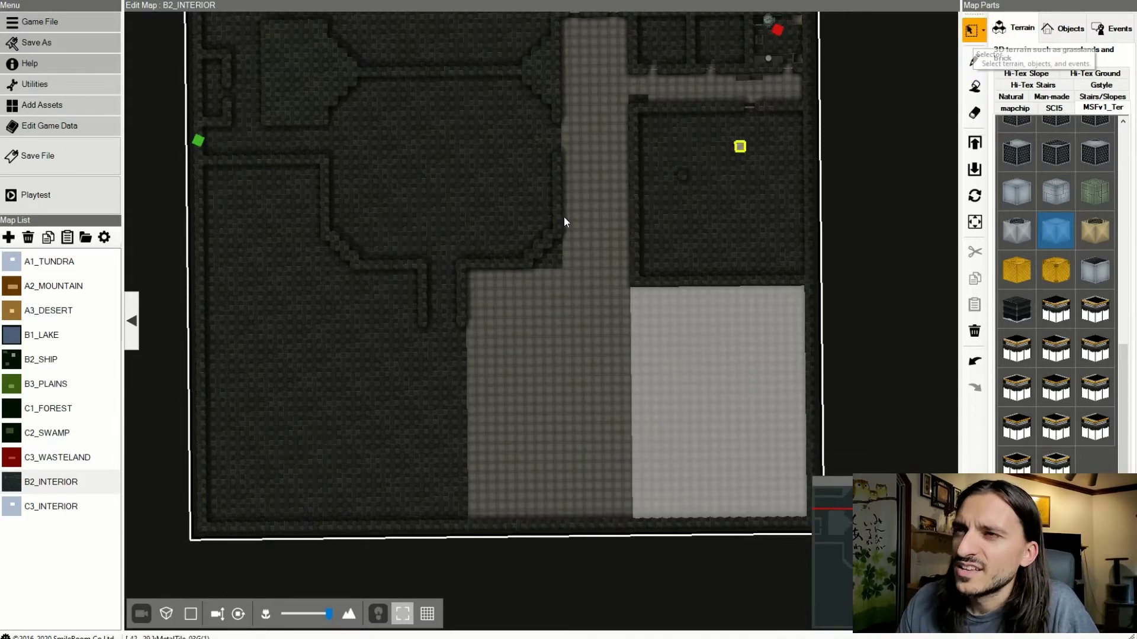
pyautogui.moveTo(208, 172); pyautogui.dragTo(316, 515)
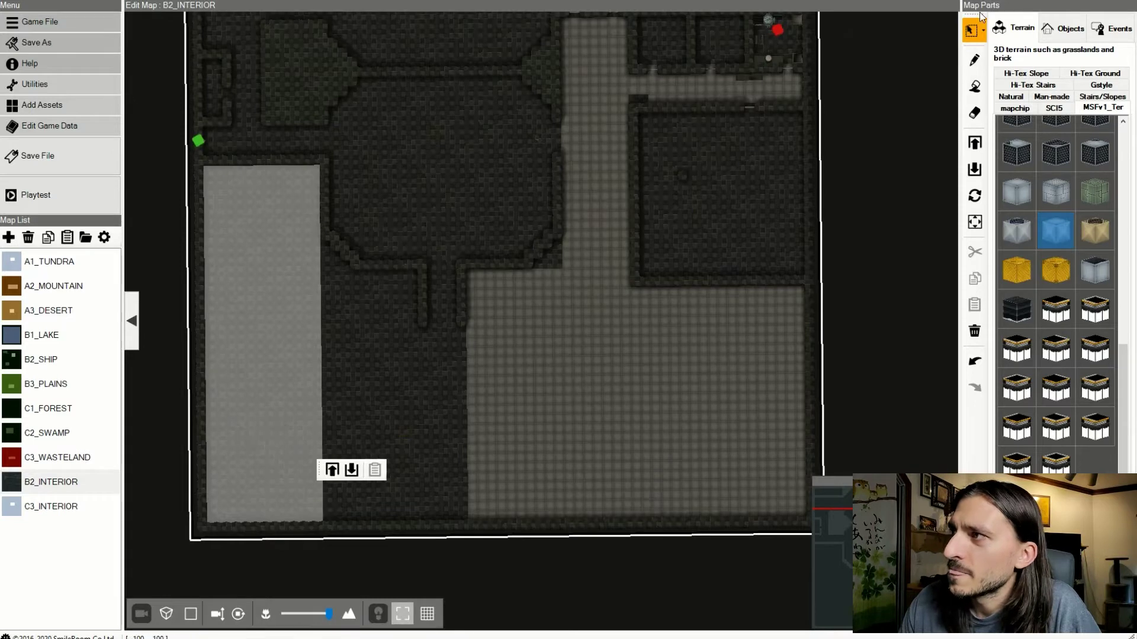
pyautogui.click(975, 86)
pyautogui.click(262, 336)
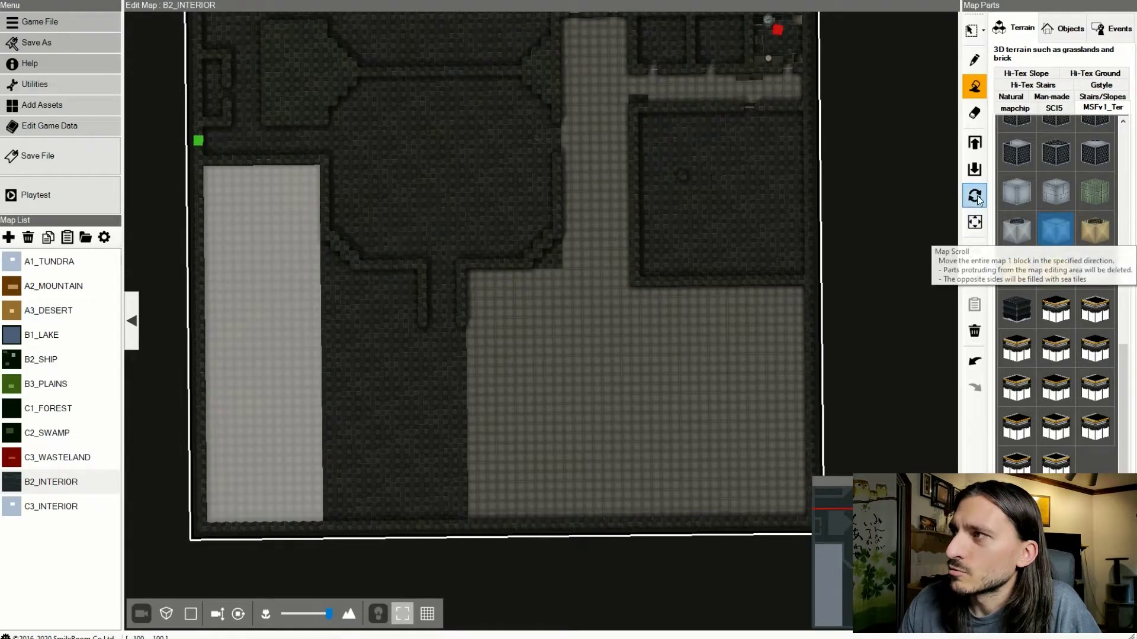
# - Use Select by Elevation on the octagonal room's floor to select all floor at that height and fill it with MetalTile_03G
pyautogui.click(981, 31)
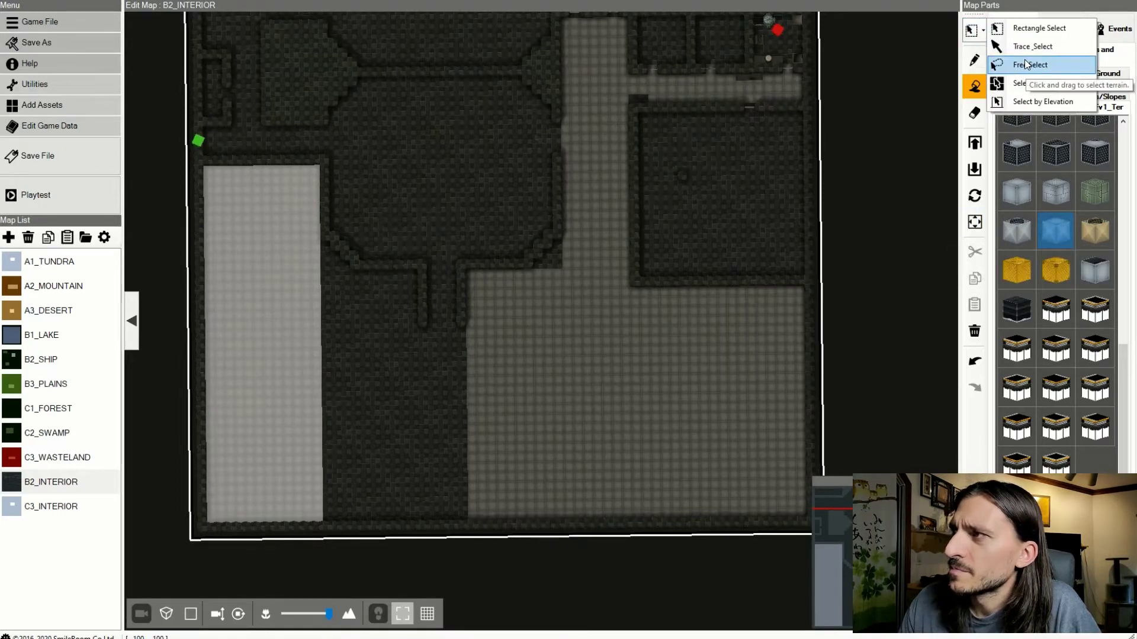
pyautogui.click(1043, 99)
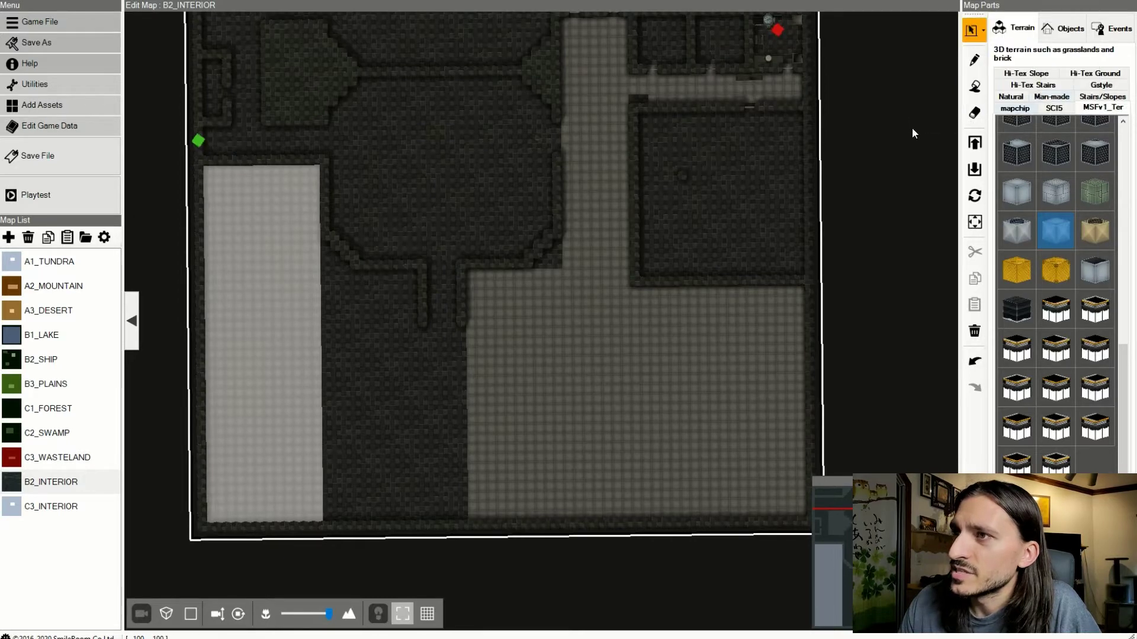
pyautogui.click(460, 188)
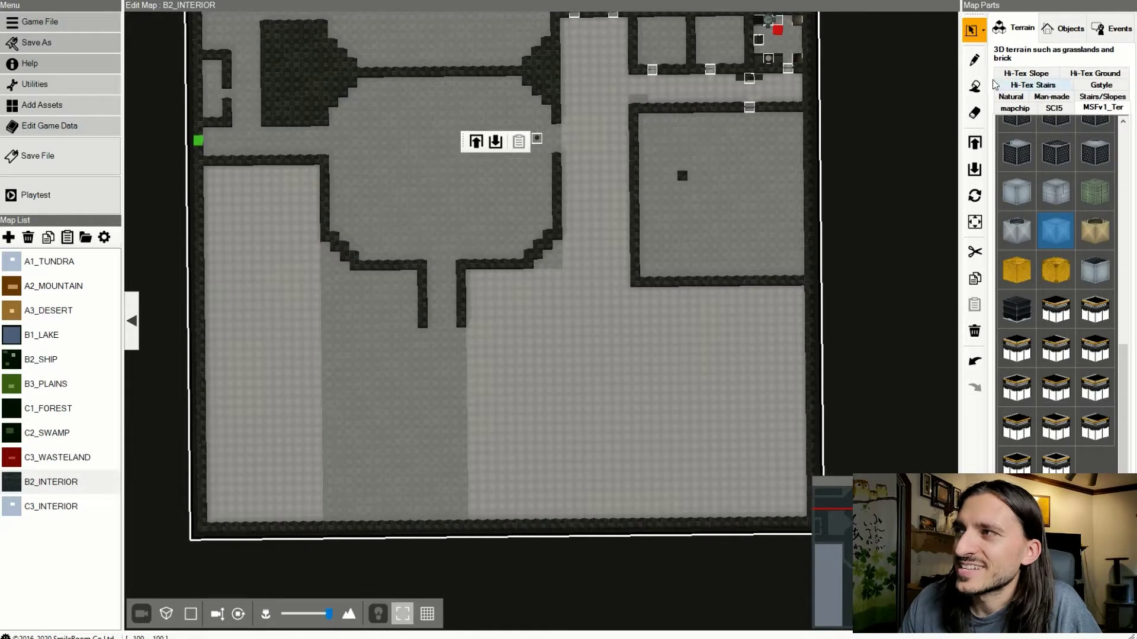
pyautogui.click(975, 86)
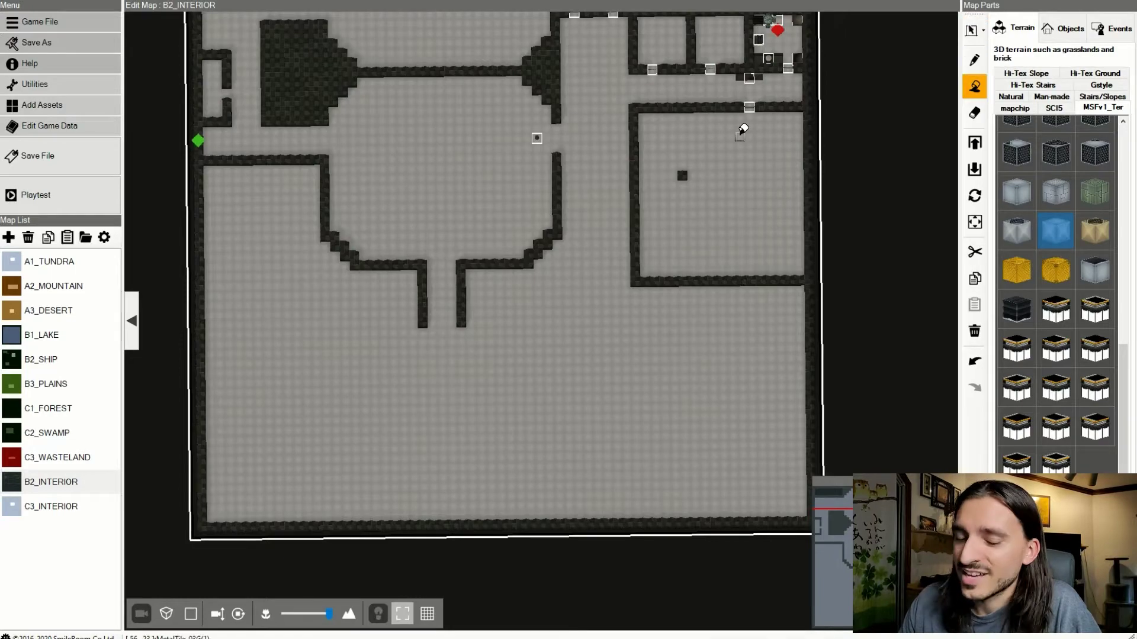
# - Paint the lone raised block in the large eastern room with MetalTile_03G and lower it to floor level
pyautogui.moveTo(693, 136); pyautogui.dragTo(650, 261, button='right')
pyautogui.scroll(6, 679, 258)
pyautogui.moveTo(683, 224); pyautogui.dragTo(828, 0, button='right')
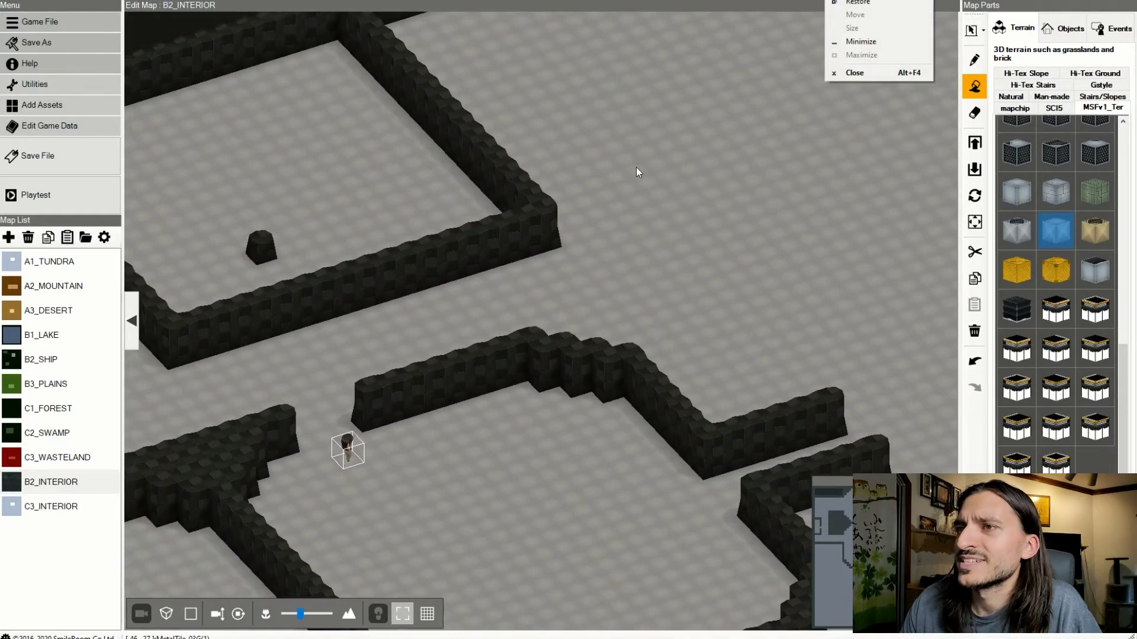
pyautogui.moveTo(635, 167); pyautogui.dragTo(446, 272, button='right')
pyautogui.scroll(-3, 486, 148)
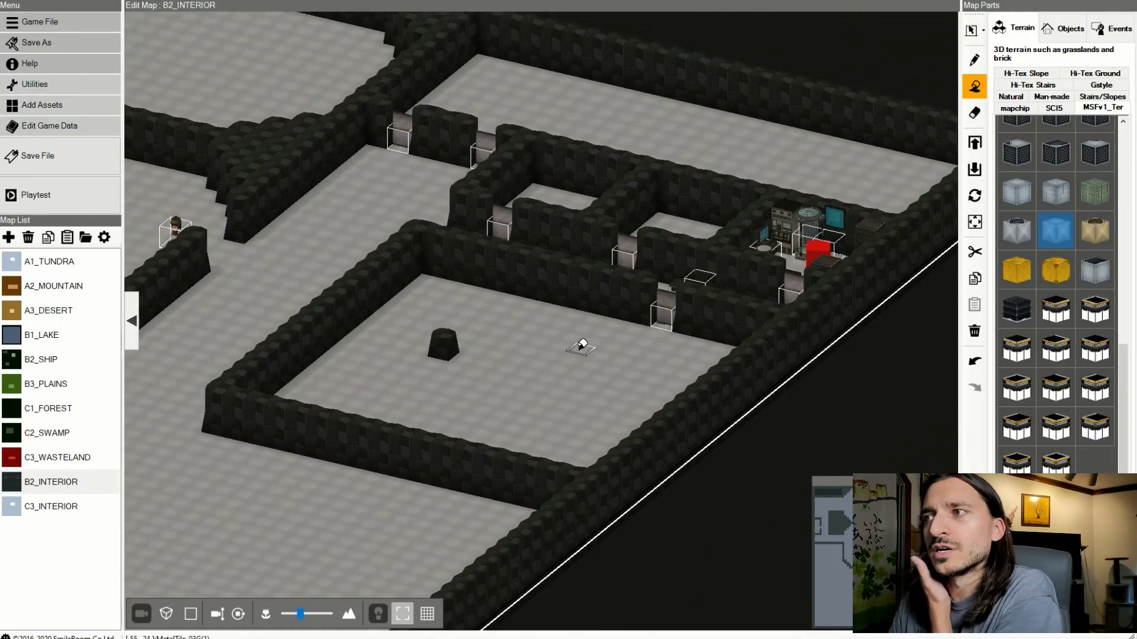
pyautogui.click(975, 59)
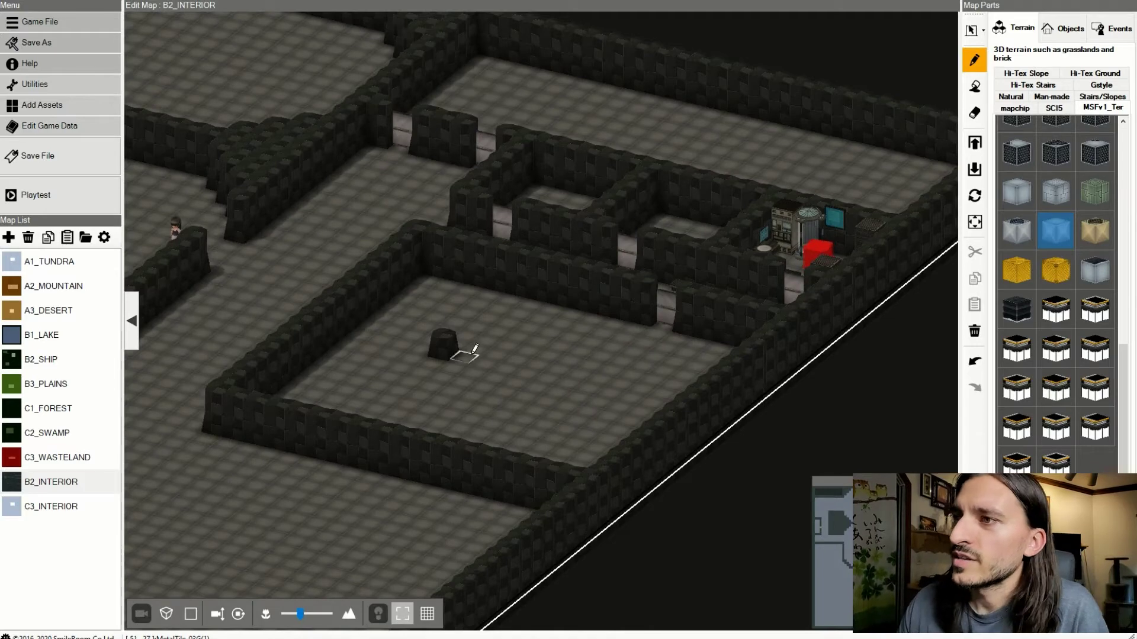
pyautogui.click(449, 352)
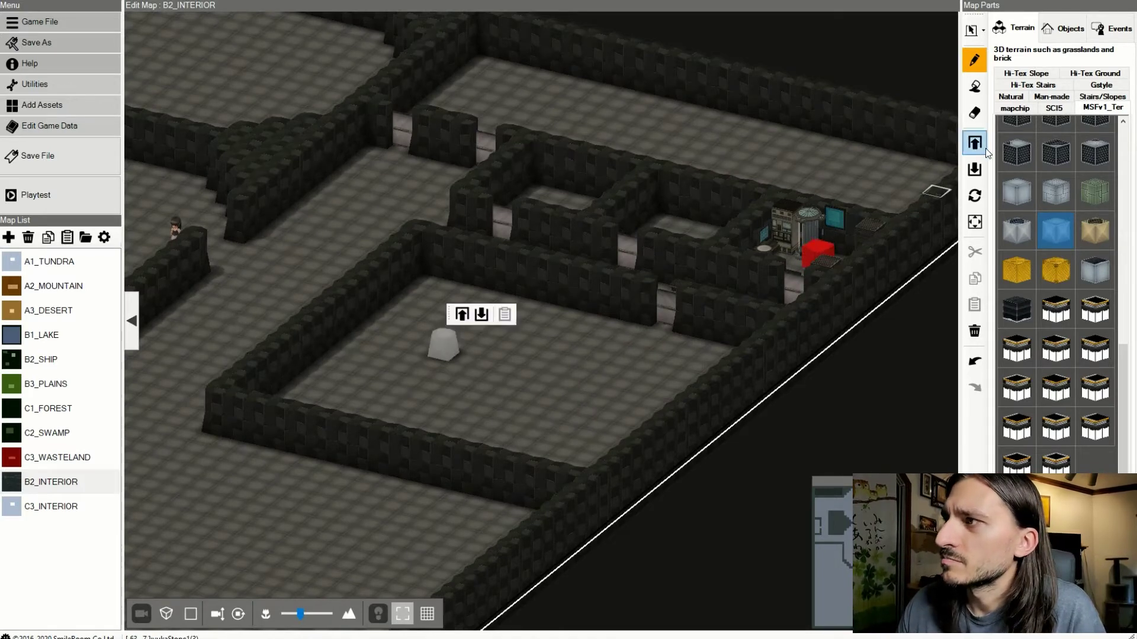
pyautogui.click(975, 169)
# - View the furnished small room by the east wall from above and set the selector to Rectangle Select
pyautogui.scroll(5, 719, 209)
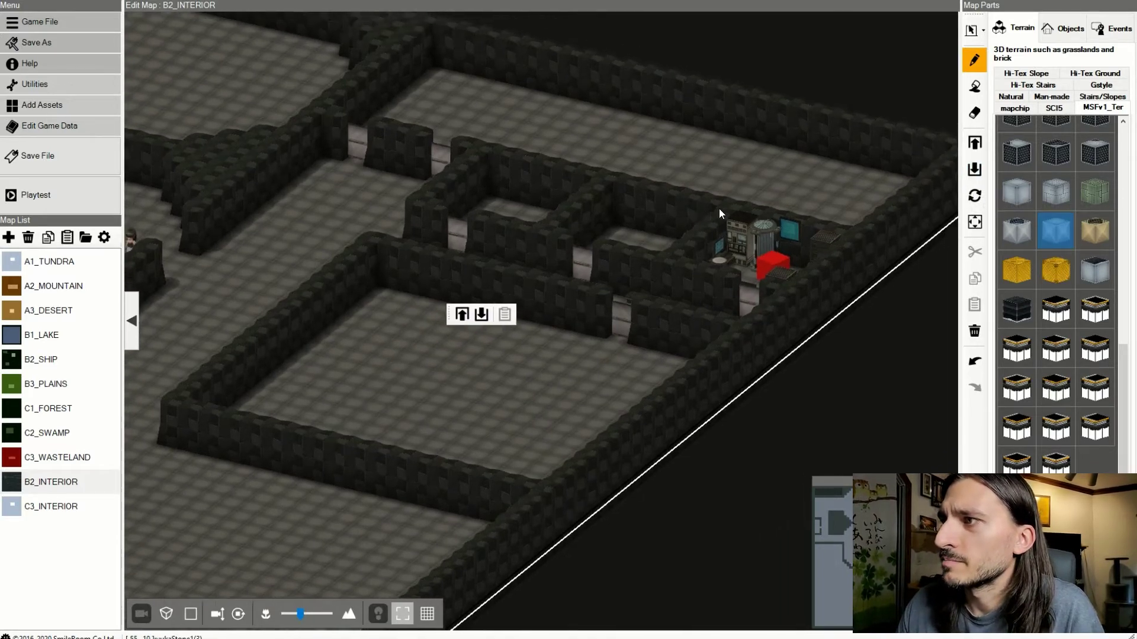
pyautogui.scroll(-5, 693, 214)
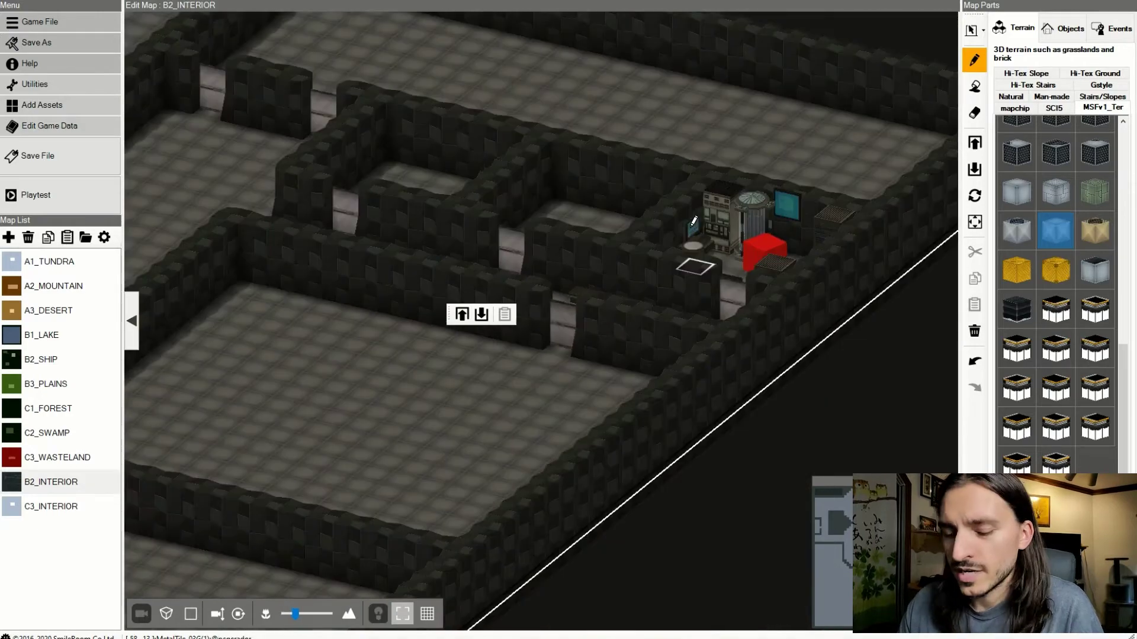
pyautogui.moveTo(727, 263); pyautogui.dragTo(731, 286, button='right')
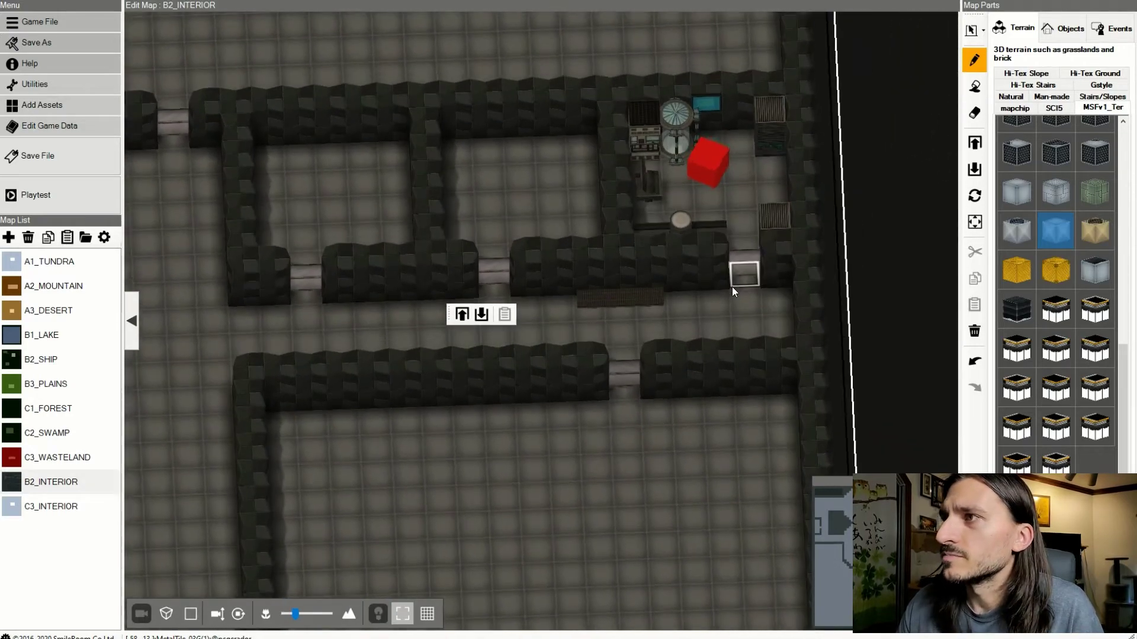
pyautogui.moveTo(681, 253)
pyautogui.mouseDown(button='middle')
pyautogui.moveTo(672, 288)
pyautogui.moveTo(656, 269)
pyautogui.moveTo(666, 237)
pyautogui.mouseUp(button='middle')
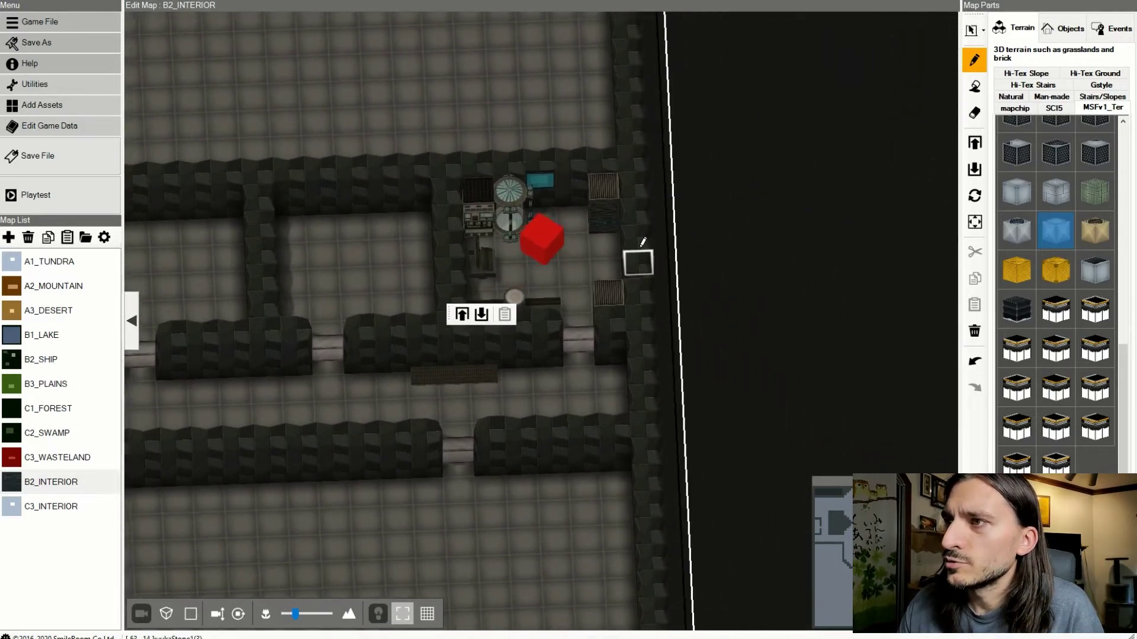
pyautogui.moveTo(601, 309); pyautogui.dragTo(589, 357, button='right')
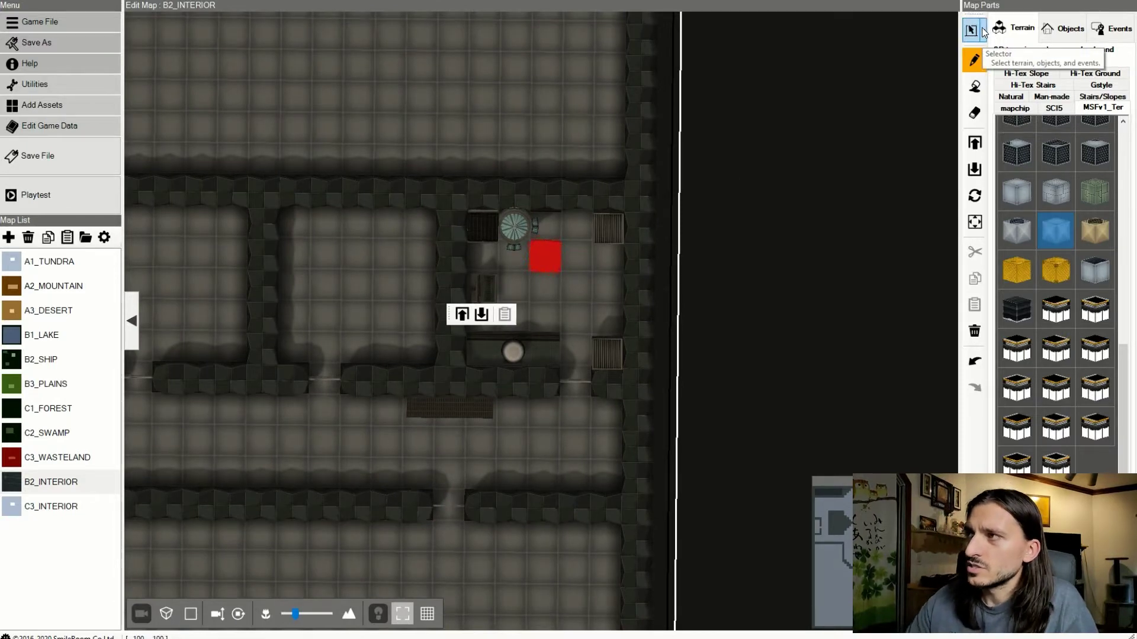
pyautogui.click(982, 30)
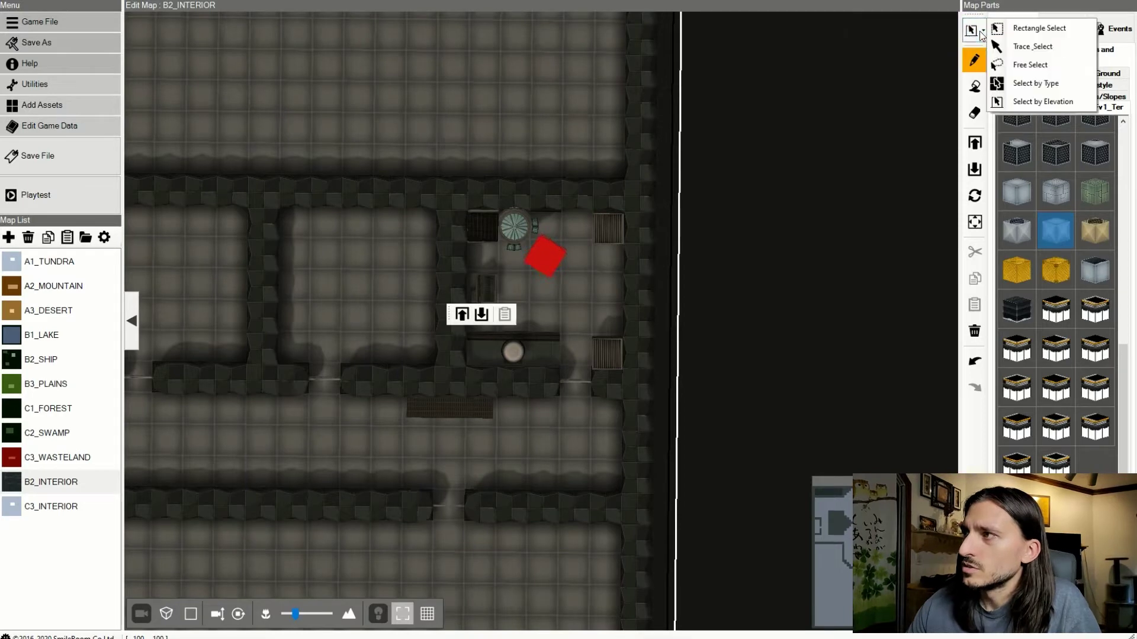
pyautogui.click(1039, 27)
# - Try the dark cabinet on the furnished room's open floor and return it to the northwest corner
pyautogui.click(536, 324)
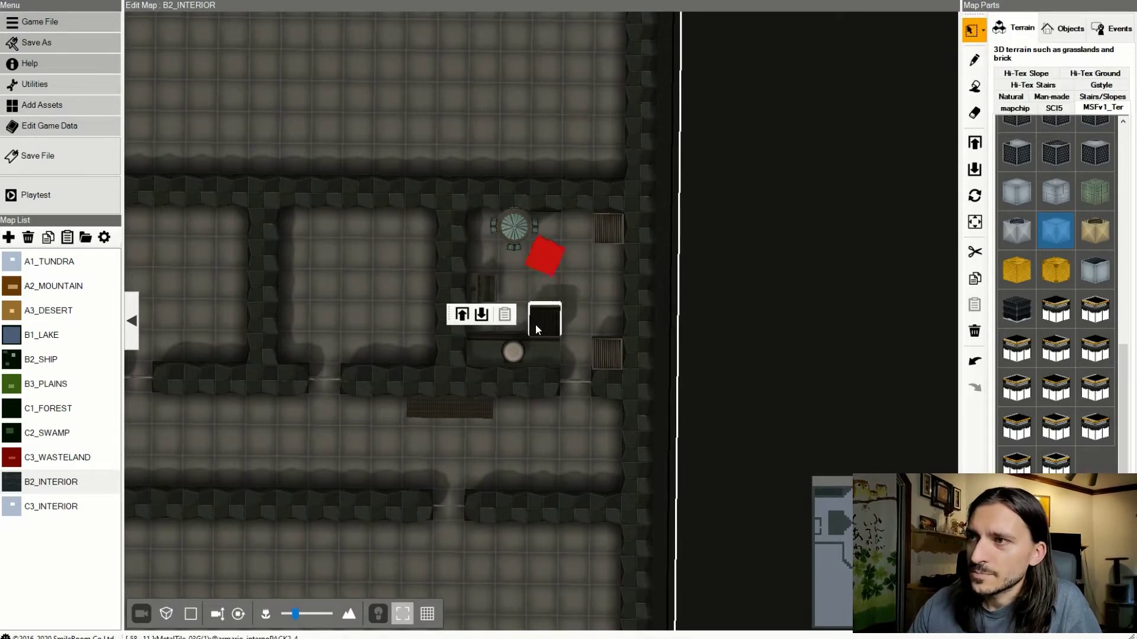
pyautogui.moveTo(536, 324); pyautogui.dragTo(473, 233)
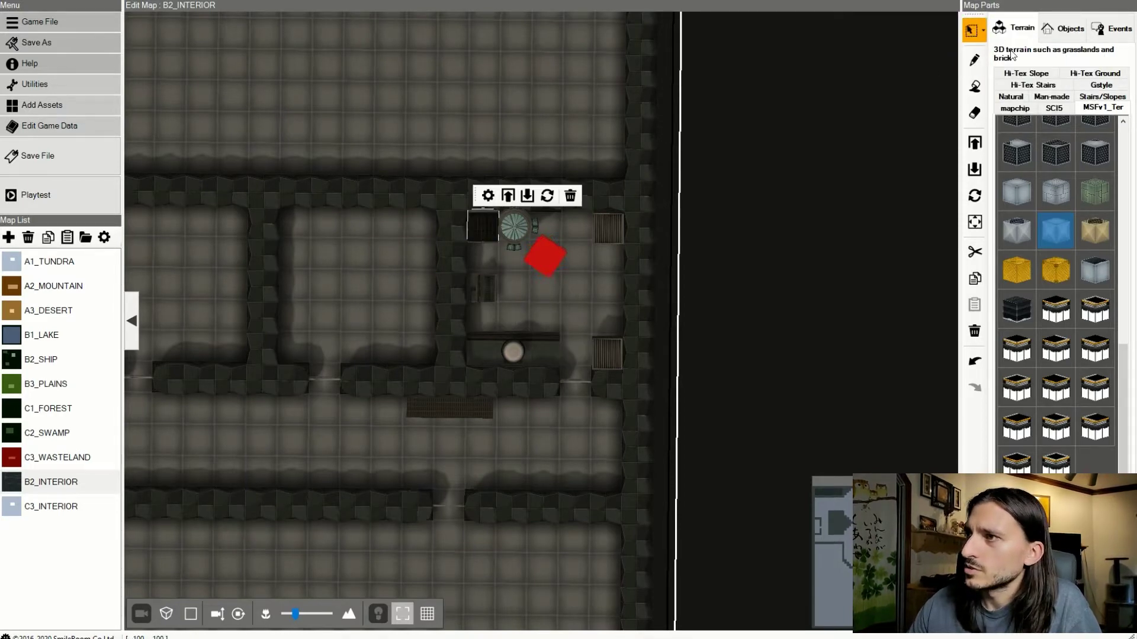
# - Save the file and move the slatted cabinet in the furnished room's southeast corner one tile west
pyautogui.click(984, 29)
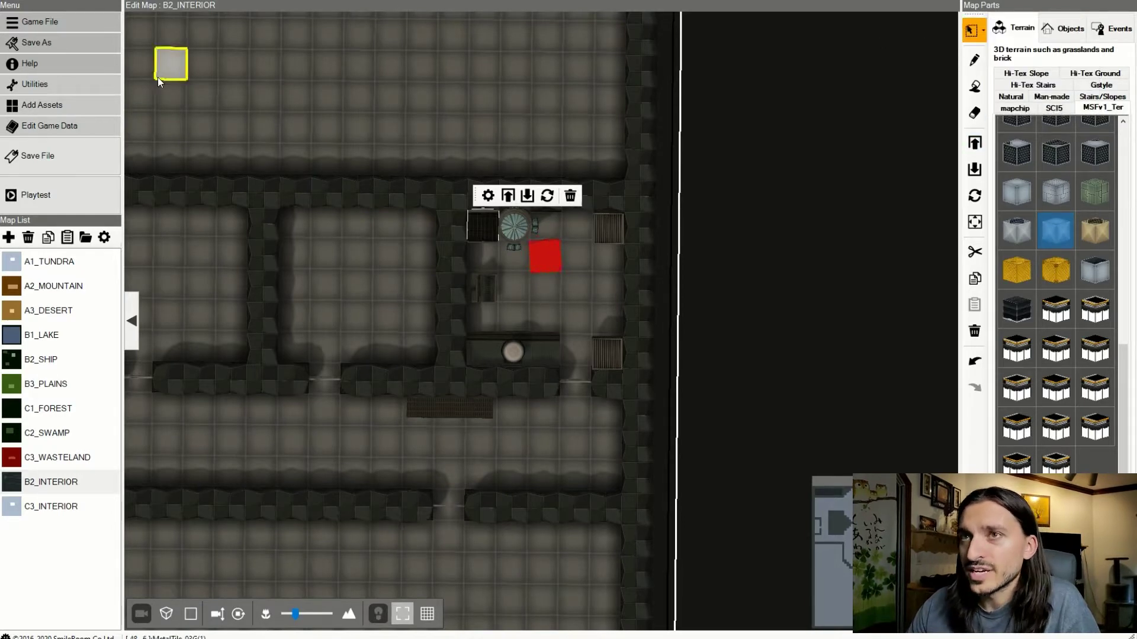
pyautogui.click(43, 165)
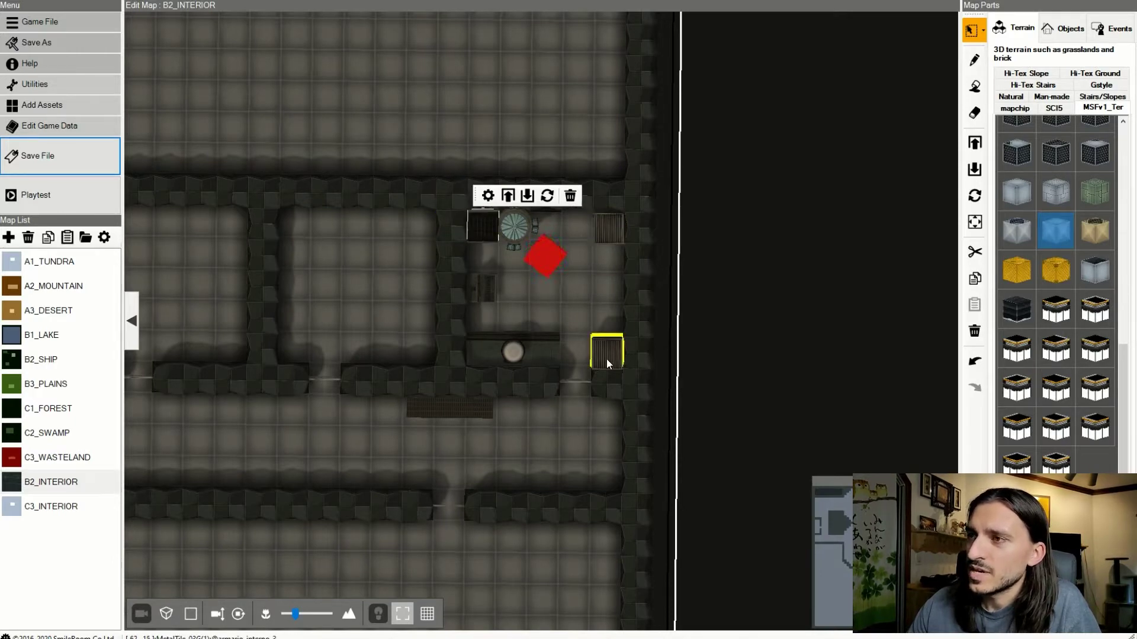
pyautogui.moveTo(606, 359); pyautogui.dragTo(581, 357)
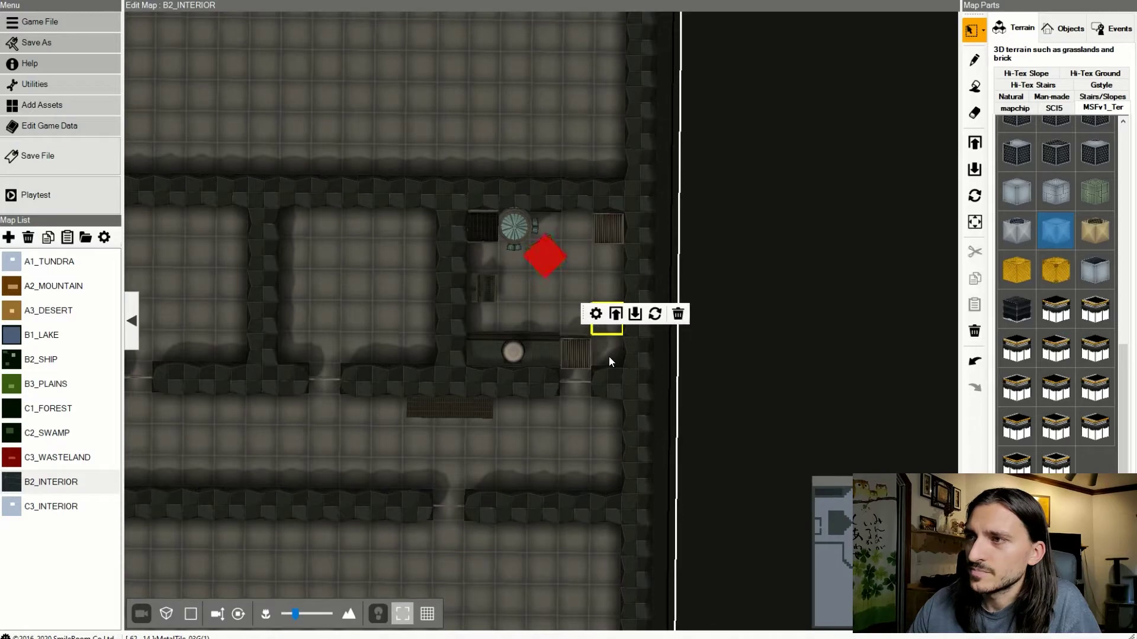
# - Copy the furnished room's whole interior and paste it into the adjoining small room to the west
pyautogui.moveTo(610, 323); pyautogui.dragTo(488, 238)
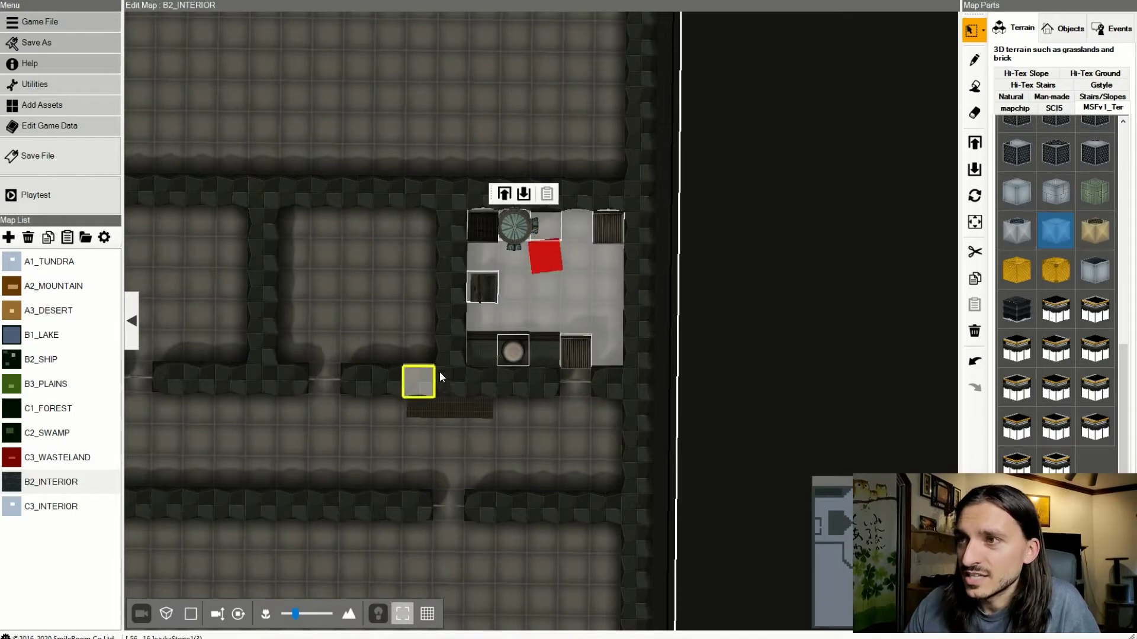
pyautogui.hotkey('ctrl', 'x')
pyautogui.hotkey('ctrl', 'v')
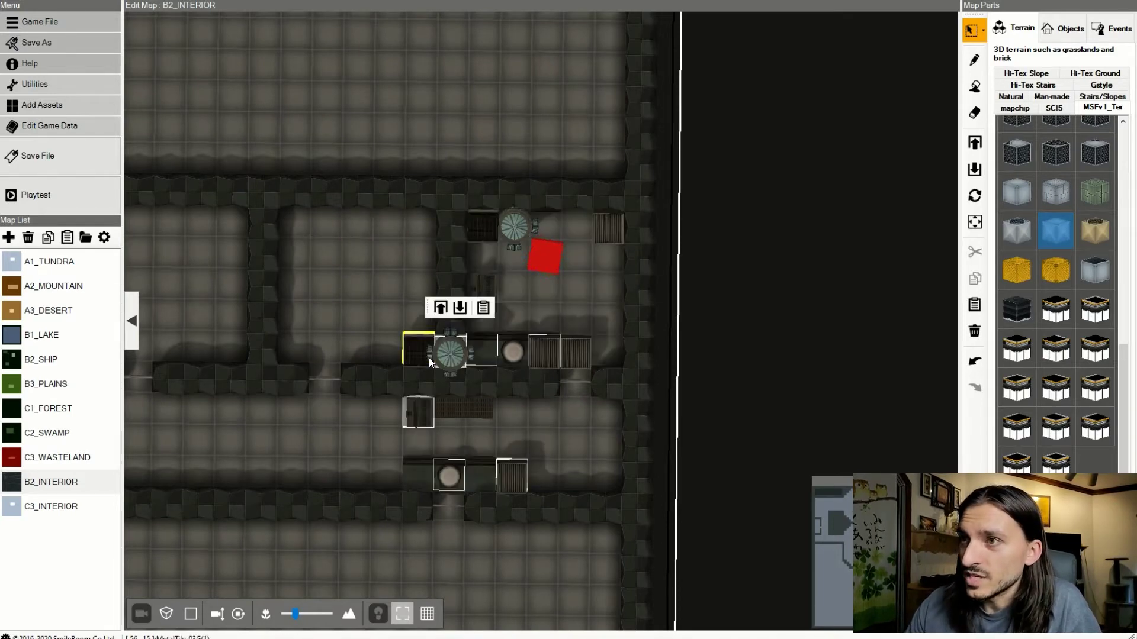
pyautogui.moveTo(428, 358); pyautogui.dragTo(301, 233)
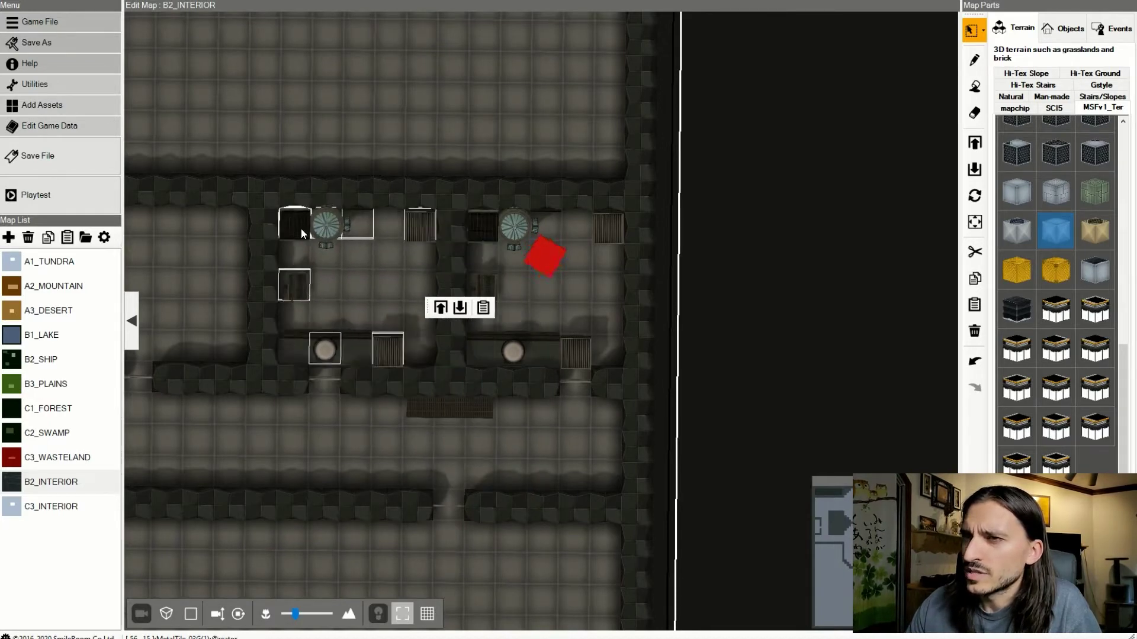
# - Try rotating the pasted furniture in 90-degree increments
pyautogui.click(300, 230)
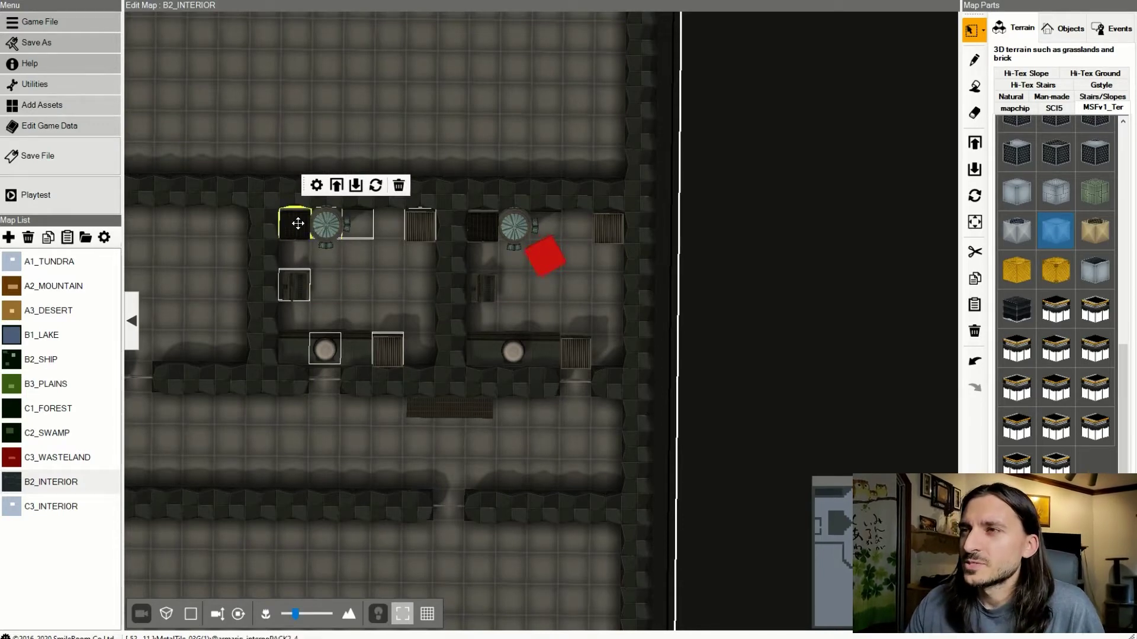
pyautogui.scroll(2, 396, 306)
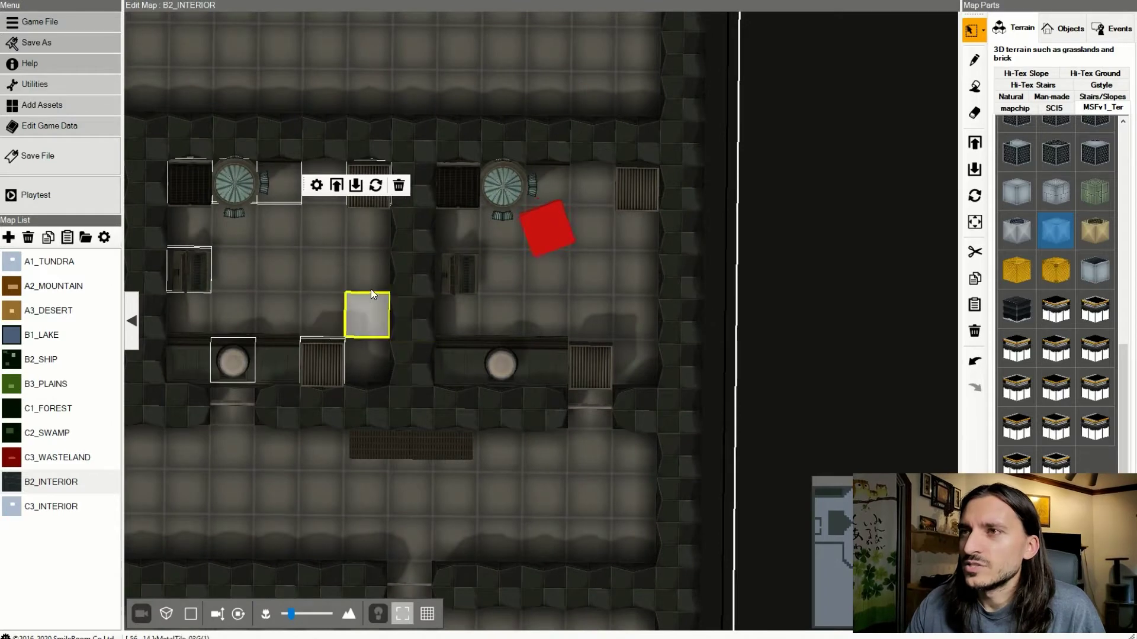
pyautogui.click(375, 186)
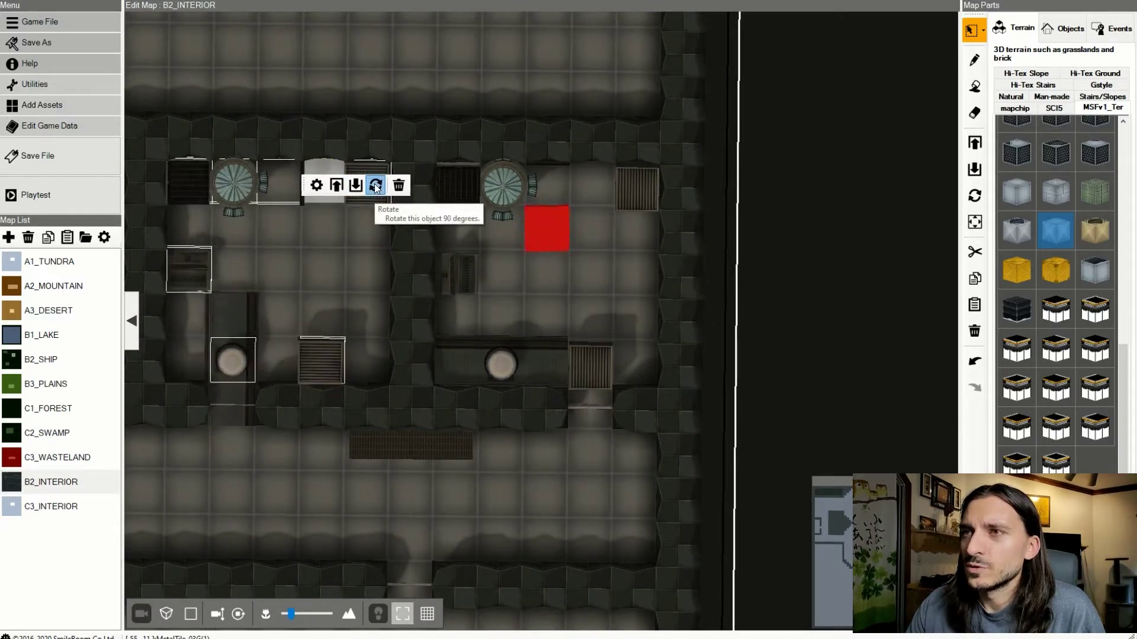
pyautogui.click(376, 186)
pyautogui.click(376, 186)
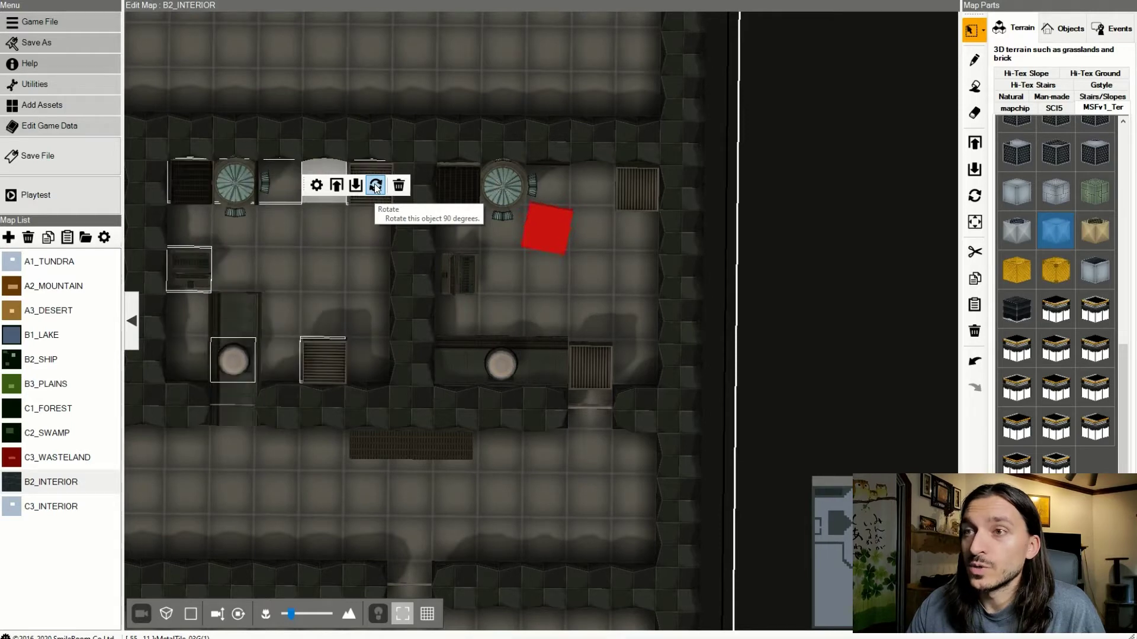
pyautogui.click(375, 186)
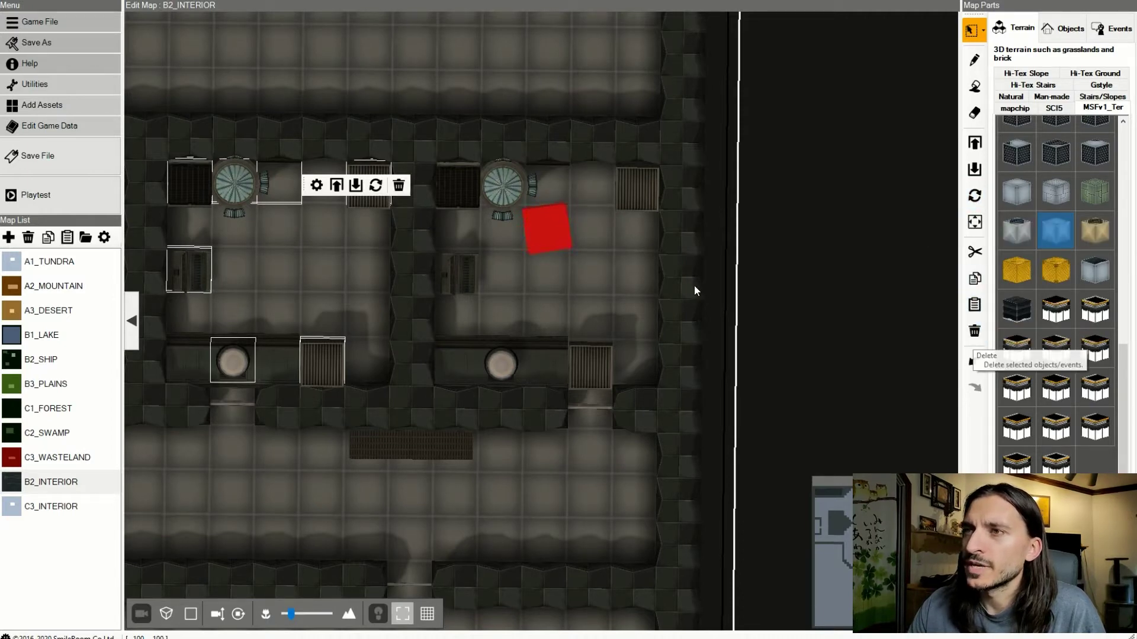
# - In the newly furnished room, move the dark cabinet onto the open floor and place the northern slatted cabinet in the northwest corner
pyautogui.click(323, 228)
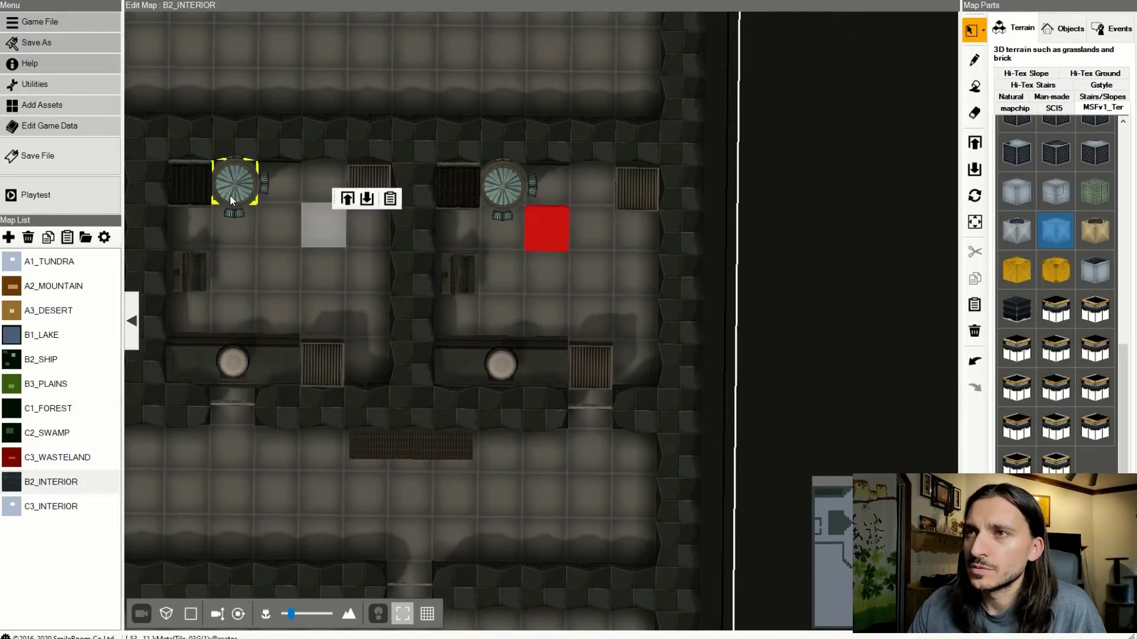
pyautogui.moveTo(221, 193); pyautogui.dragTo(323, 271)
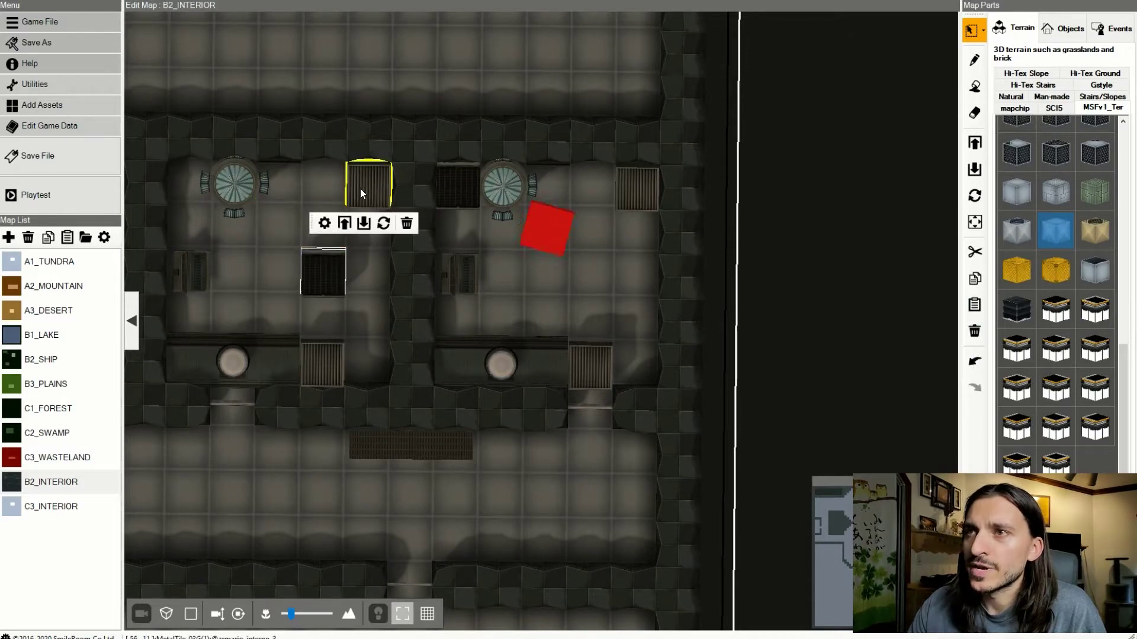
pyautogui.moveTo(360, 190); pyautogui.dragTo(196, 188)
# - Move the newly furnished room's round table two tiles east along the north wall
pyautogui.click(231, 186)
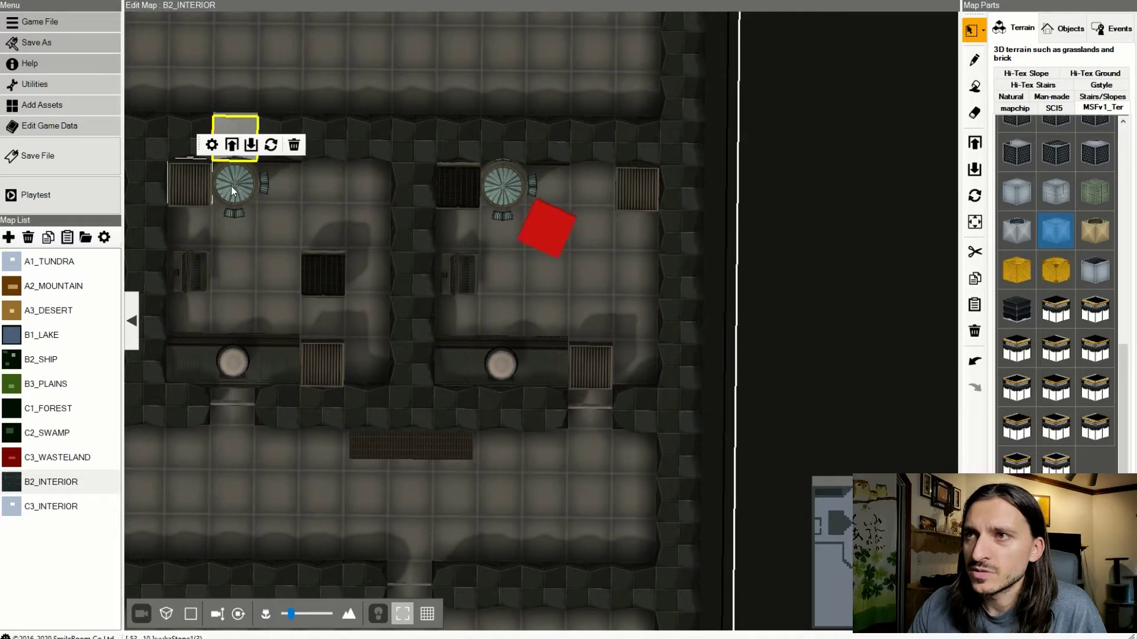
pyautogui.moveTo(288, 186)
pyautogui.mouseDown()
pyautogui.moveTo(255, 190)
pyautogui.moveTo(300, 191)
pyautogui.mouseUp()
pyautogui.click(270, 220)
# - Move the dark cabinet into the same room's northeast corner and the small furniture piece from the west wall to the east wall
pyautogui.click(332, 273)
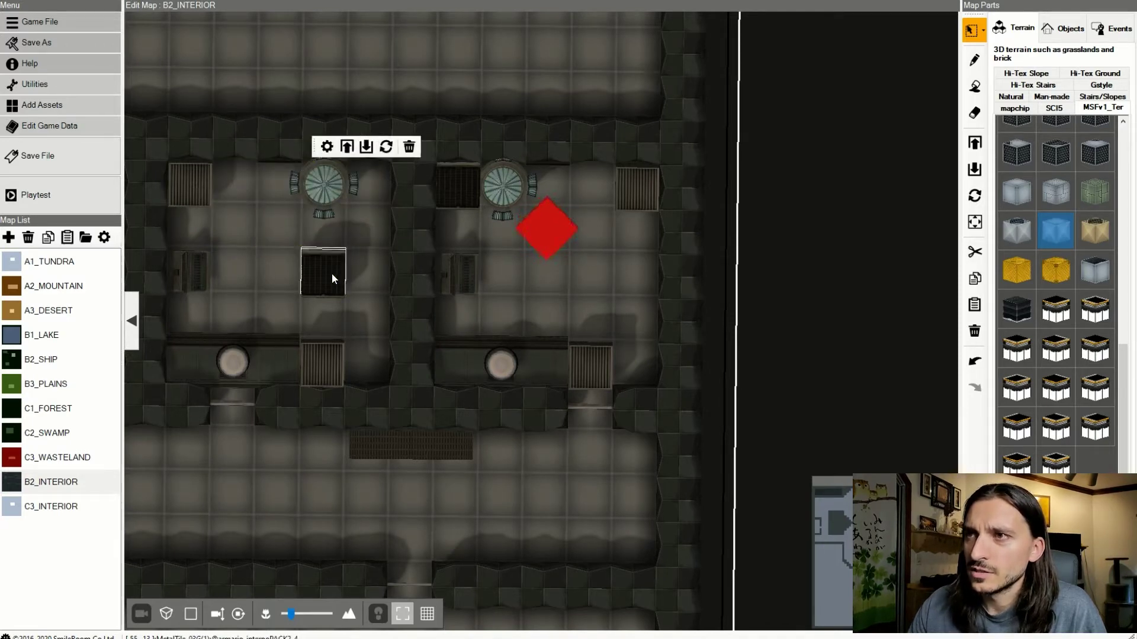
pyautogui.moveTo(331, 274); pyautogui.dragTo(377, 183)
pyautogui.moveTo(180, 273); pyautogui.dragTo(355, 270)
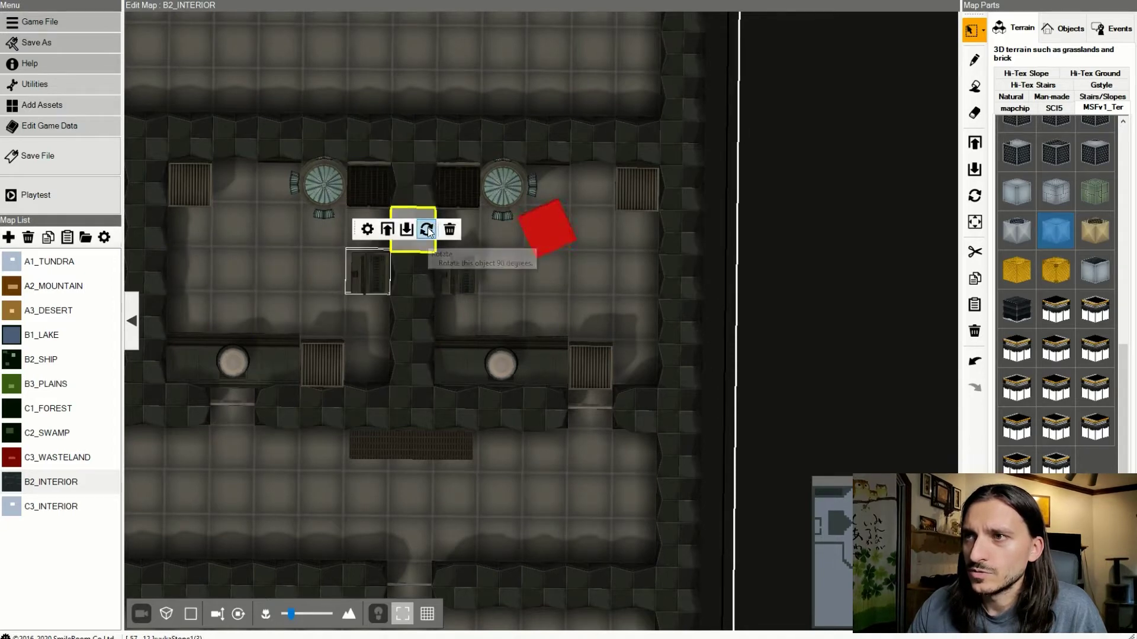
# - In the western furnished room, move the southern slatted cabinet to the southwest corner and the console counter with its stool to the southeast corner
pyautogui.moveTo(265, 363); pyautogui.dragTo(266, 312)
pyautogui.moveTo(316, 367); pyautogui.dragTo(199, 364)
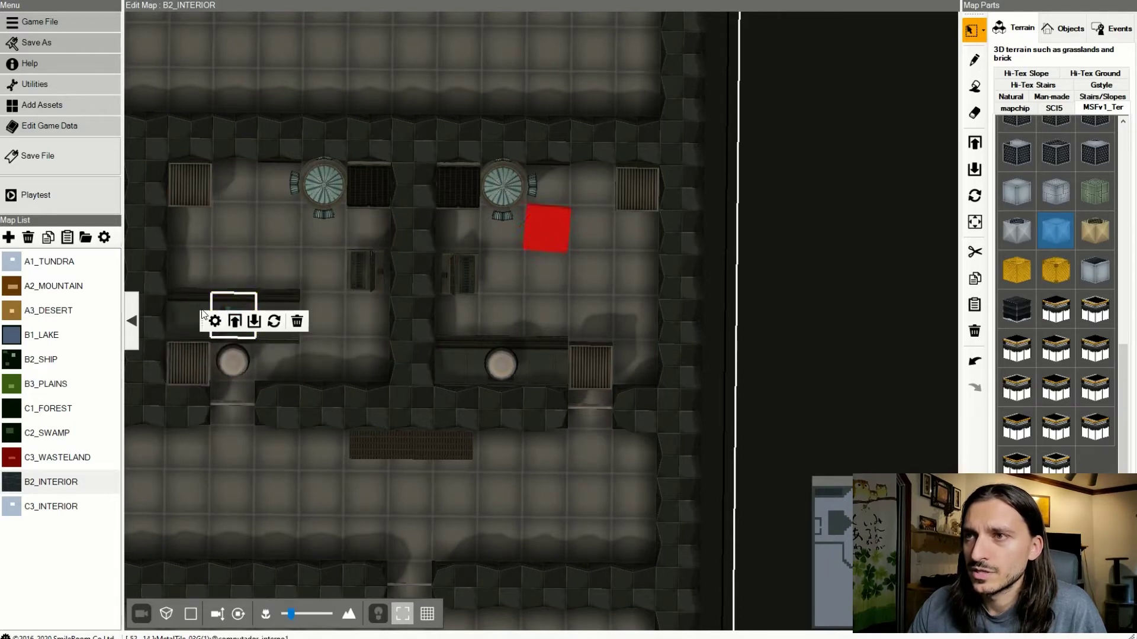
pyautogui.moveTo(202, 311); pyautogui.dragTo(314, 361)
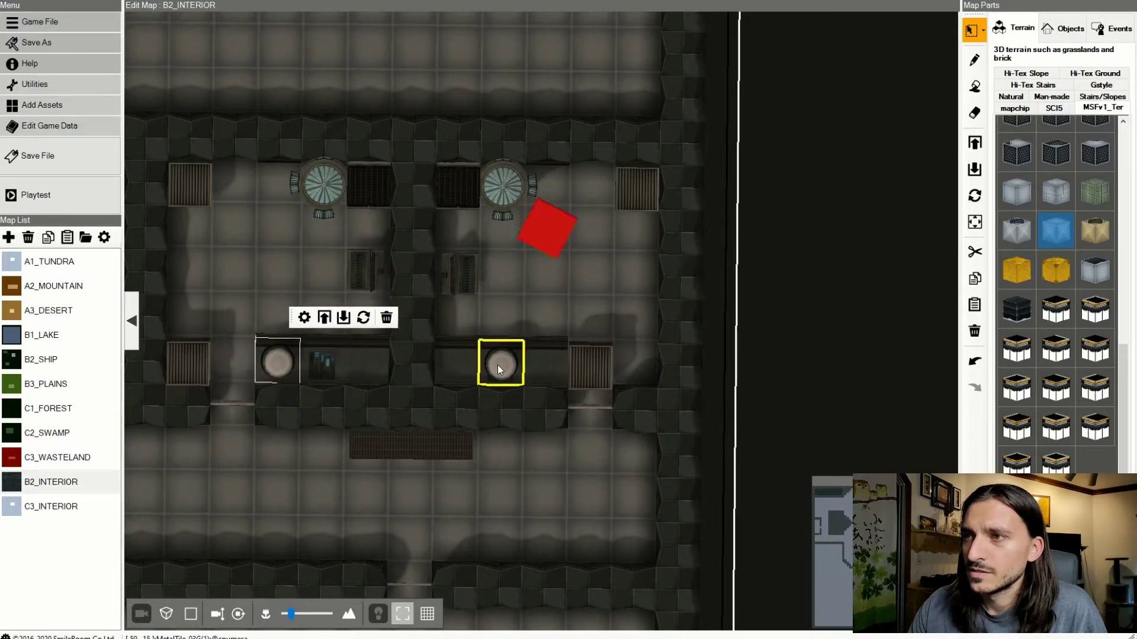
# - In the eastern furnished room, move the stool to the east end of the console counter and the southern slatted cabinet into the southeast corner
pyautogui.moveTo(497, 365); pyautogui.dragTo(515, 299)
pyautogui.click(619, 364)
pyautogui.click(651, 326)
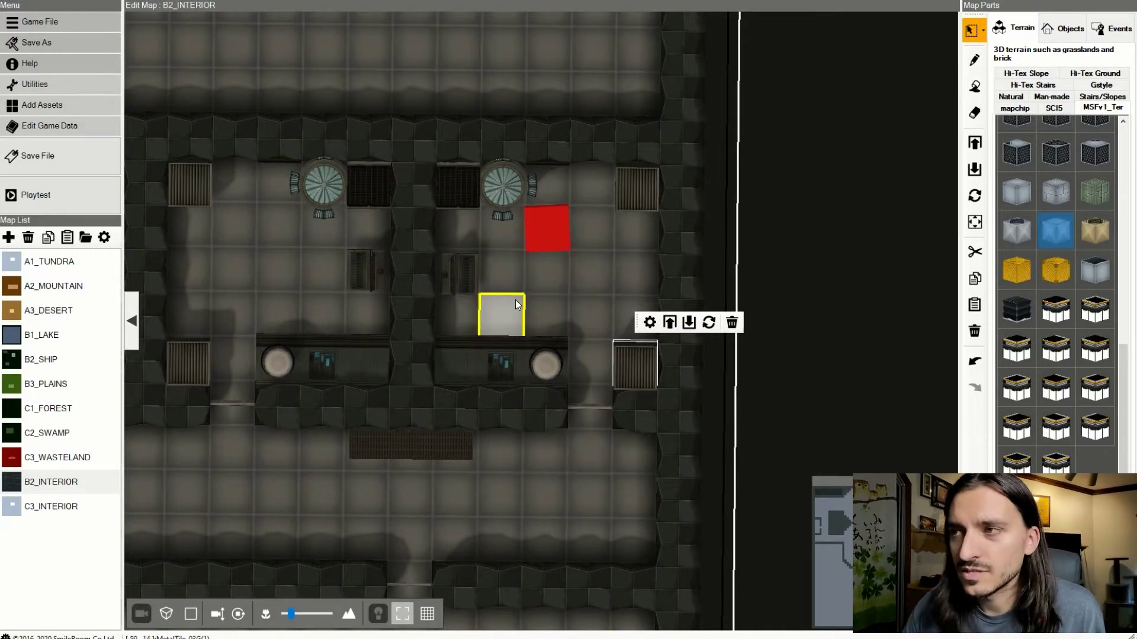
# - Raise a three-tile row of floor terrain just inside the south doorway of the empty room west of the furnished rooms
pyautogui.moveTo(517, 293); pyautogui.dragTo(518, 177, button='middle')
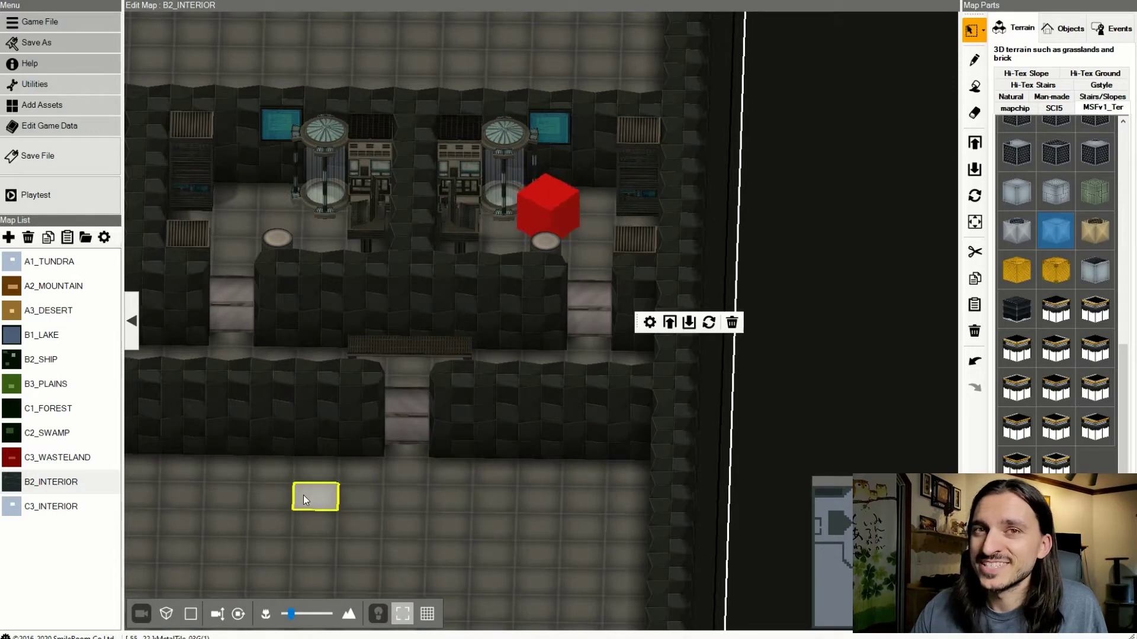
pyautogui.moveTo(303, 495); pyautogui.dragTo(361, 469, button='right')
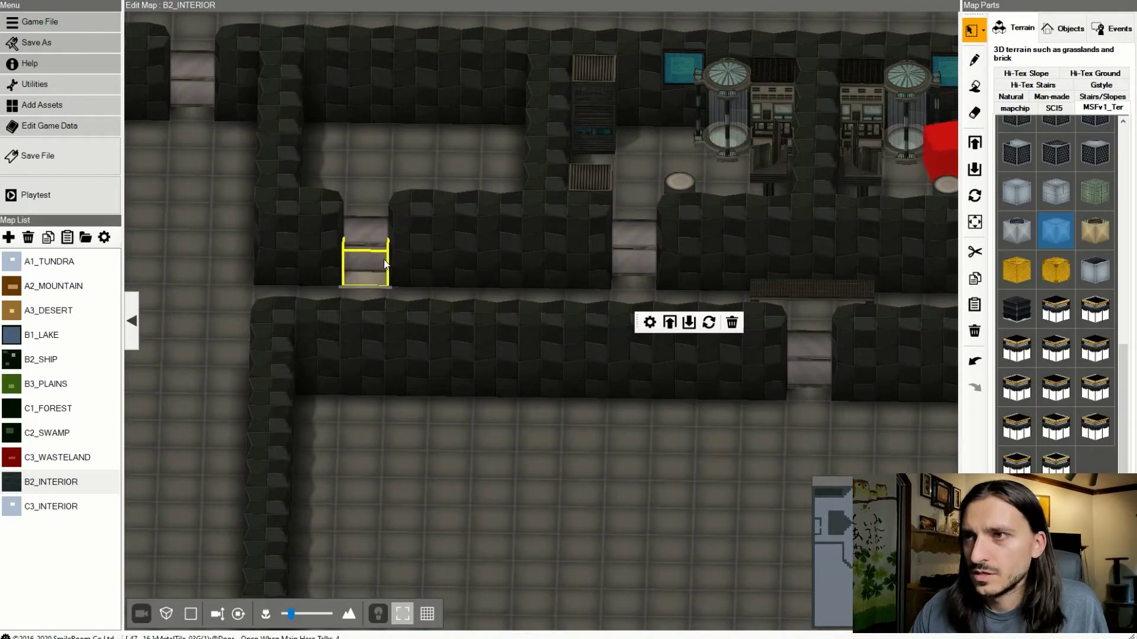
pyautogui.moveTo(383, 259); pyautogui.dragTo(372, 296, button='middle')
pyautogui.click(372, 296)
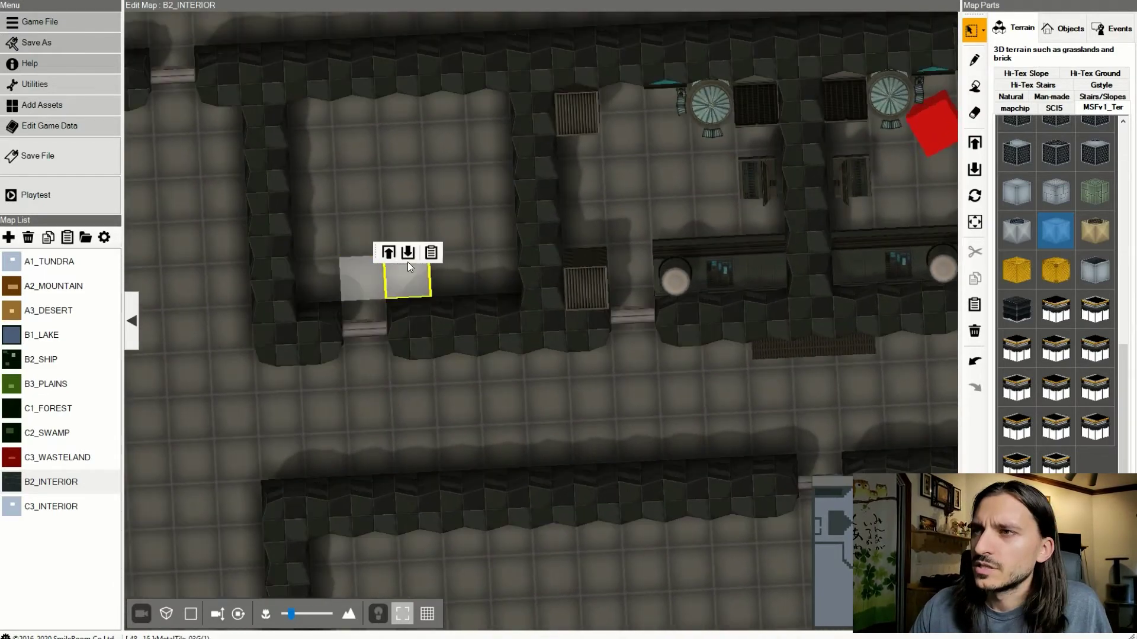
pyautogui.click(389, 252)
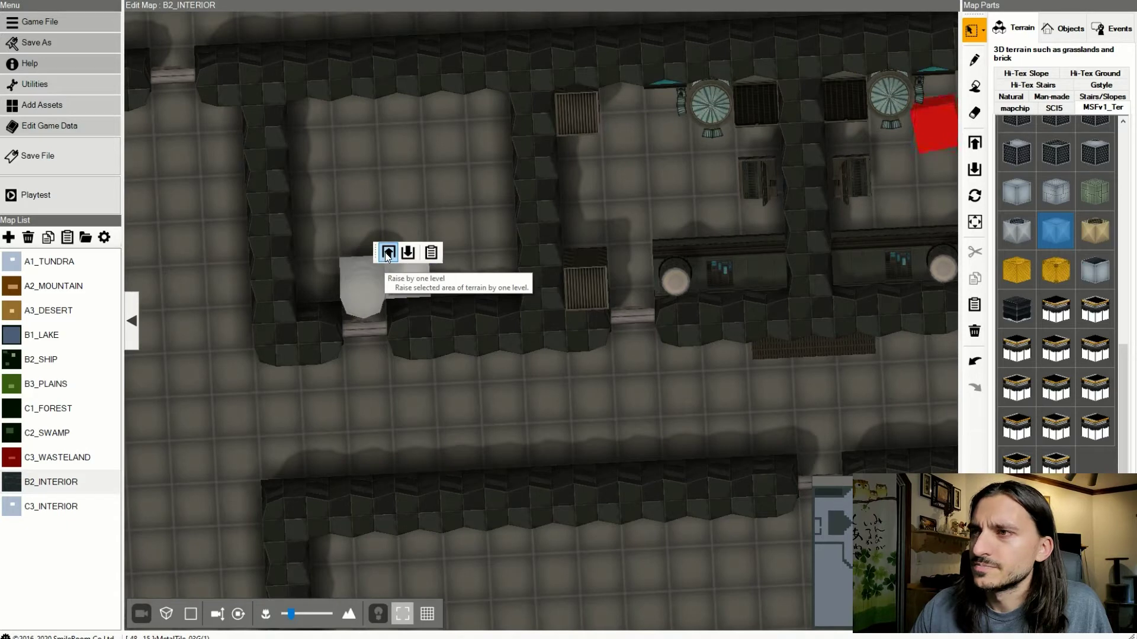
pyautogui.click(336, 295)
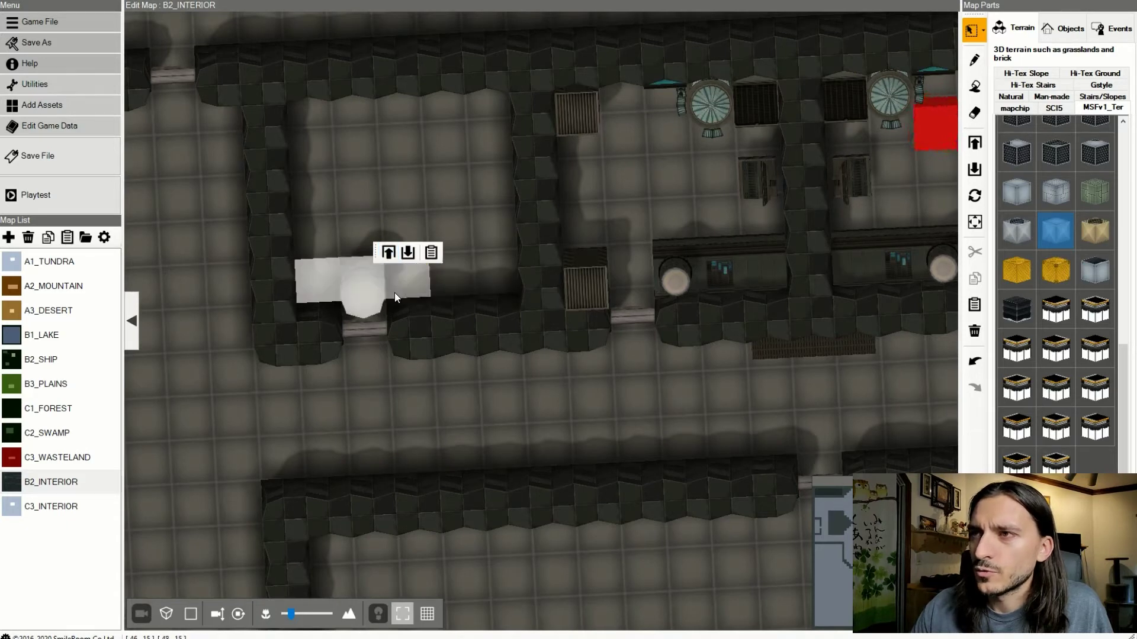
pyautogui.click(395, 293)
pyautogui.click(390, 251)
pyautogui.click(409, 249)
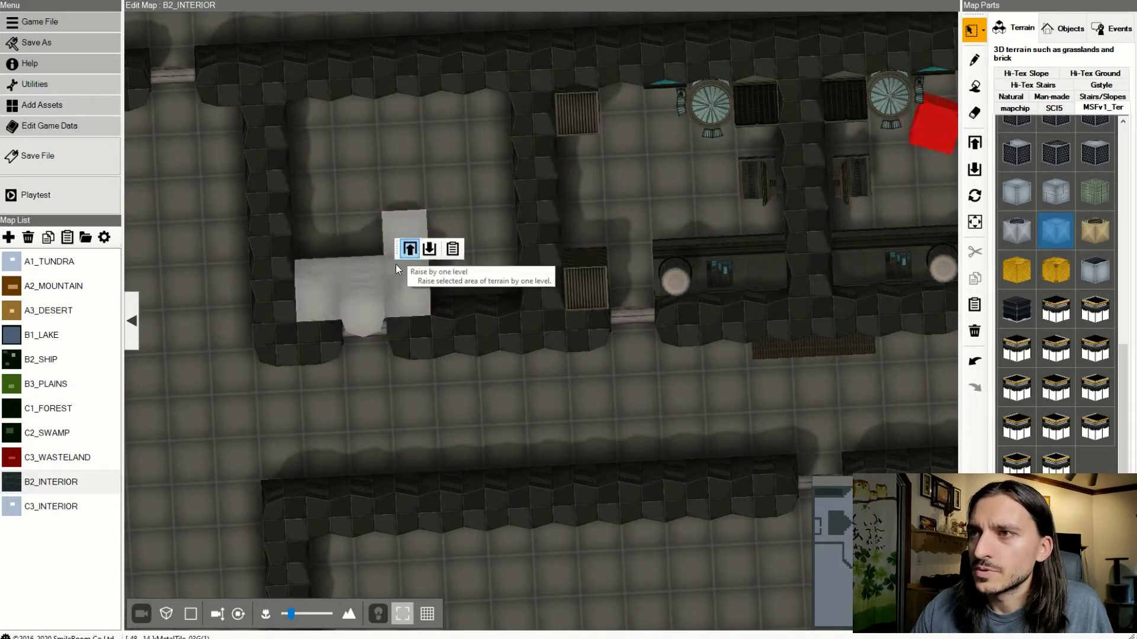
# - Lower the middle and east tiles of the raised doorway row so that the three tiles sit level
pyautogui.click(353, 309)
pyautogui.click(408, 291)
pyautogui.click(393, 262)
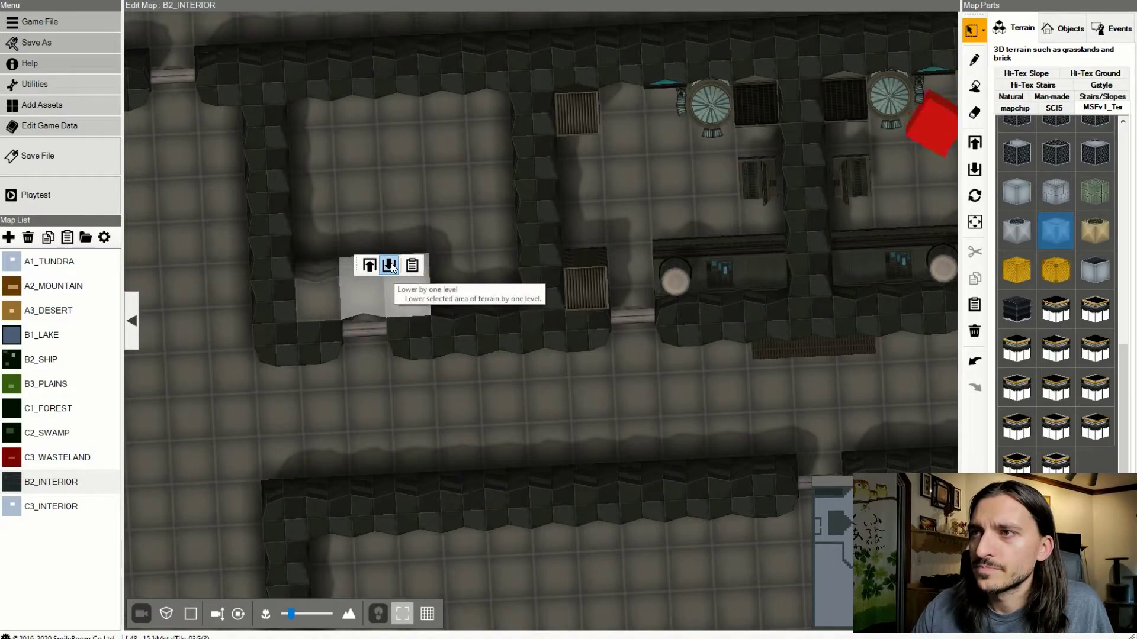
pyautogui.click(396, 200)
pyautogui.click(402, 244)
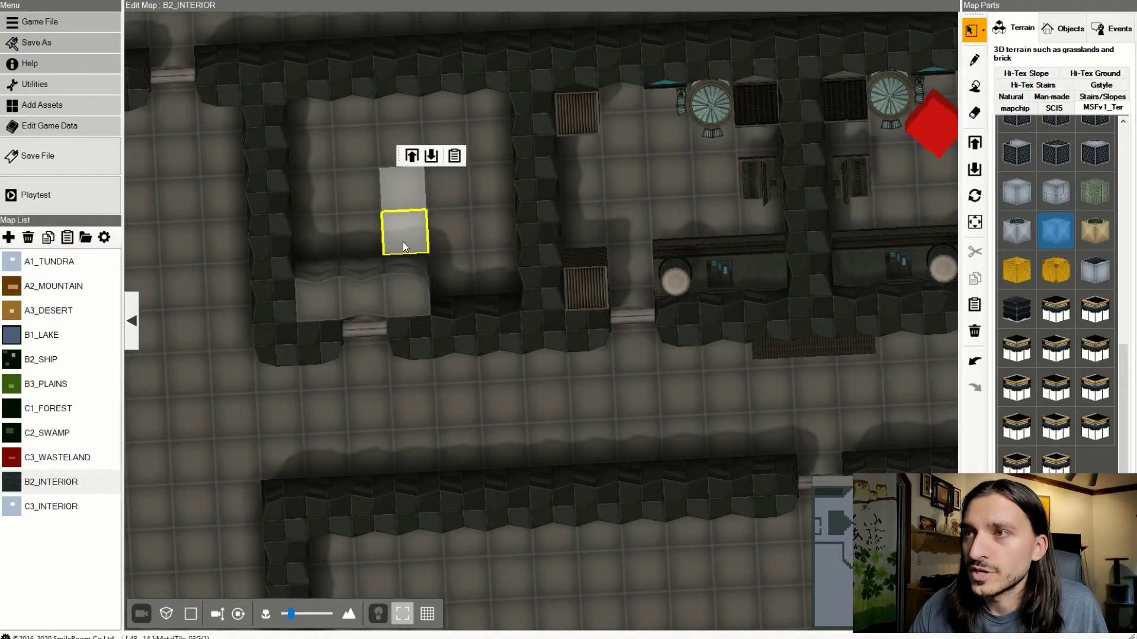
pyautogui.moveTo(403, 242); pyautogui.dragTo(430, 92, button='right')
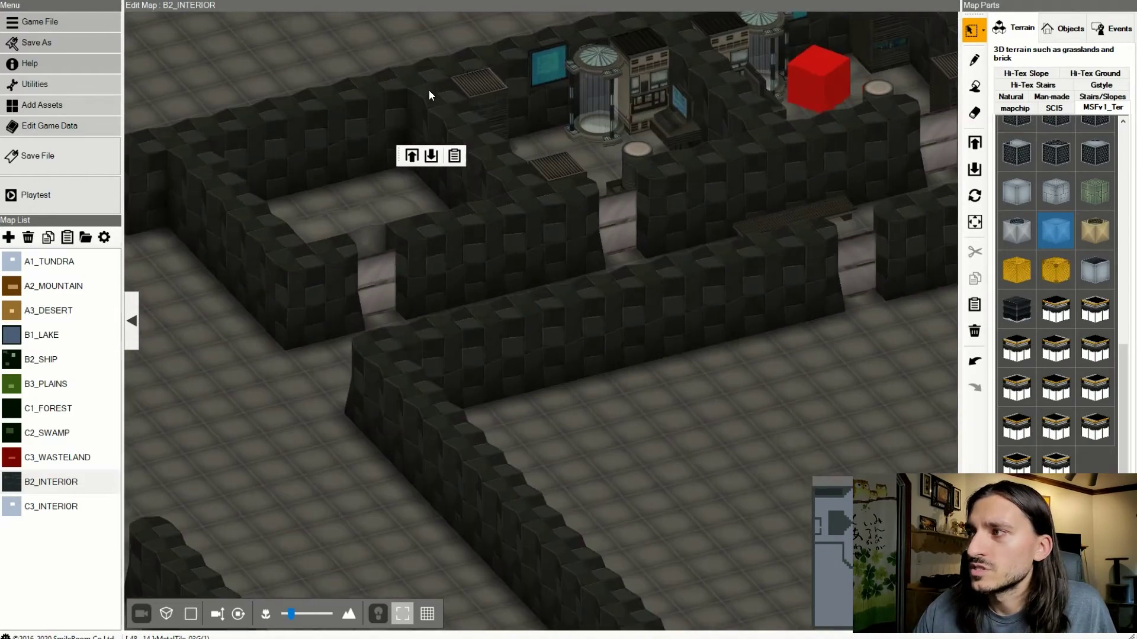
# - Paint a three-tile row of the first SCI5 terrain just inside the large southeastern room's north doorway and raise it by one level
pyautogui.click(1055, 108)
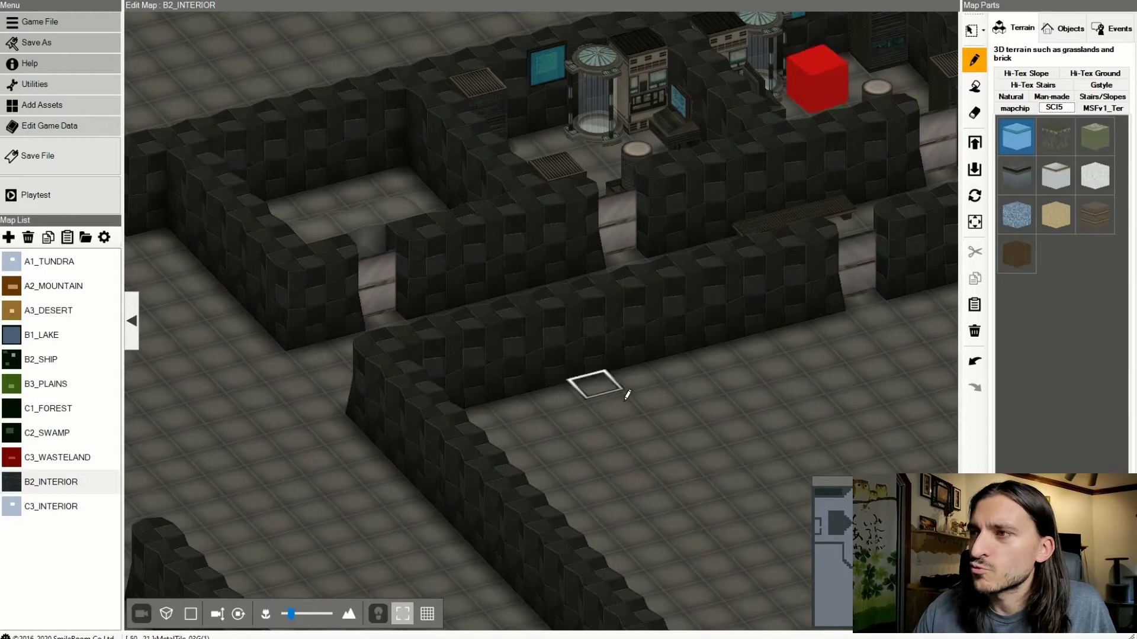
pyautogui.moveTo(665, 411); pyautogui.dragTo(594, 371, button='right')
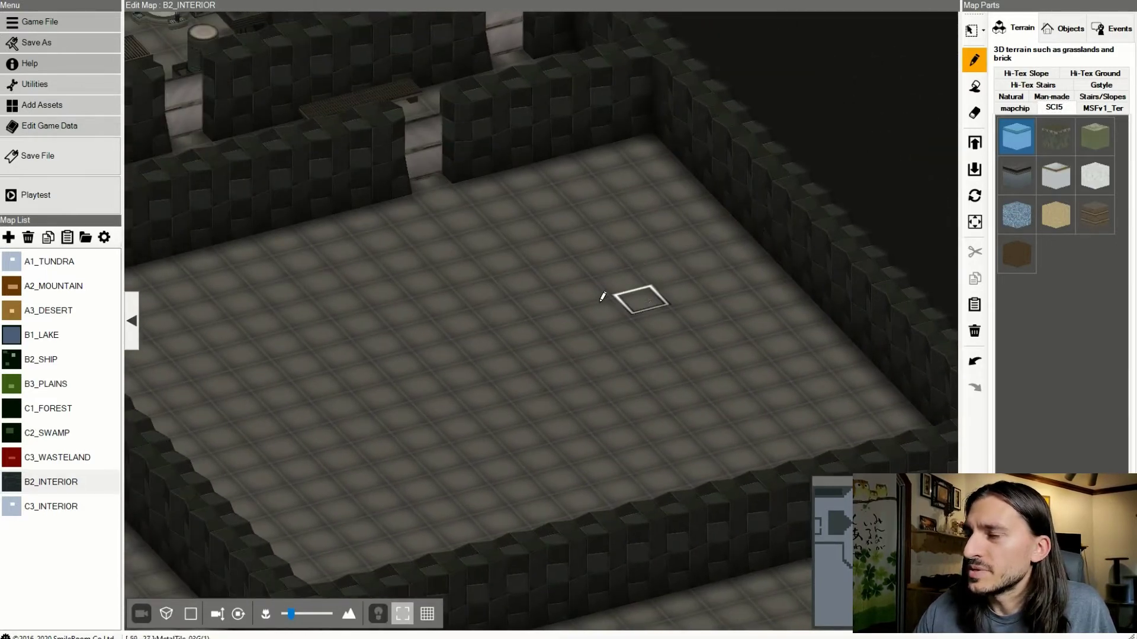
pyautogui.moveTo(634, 297); pyautogui.dragTo(546, 414, button='right')
pyautogui.moveTo(500, 375); pyautogui.dragTo(534, 363, button='middle')
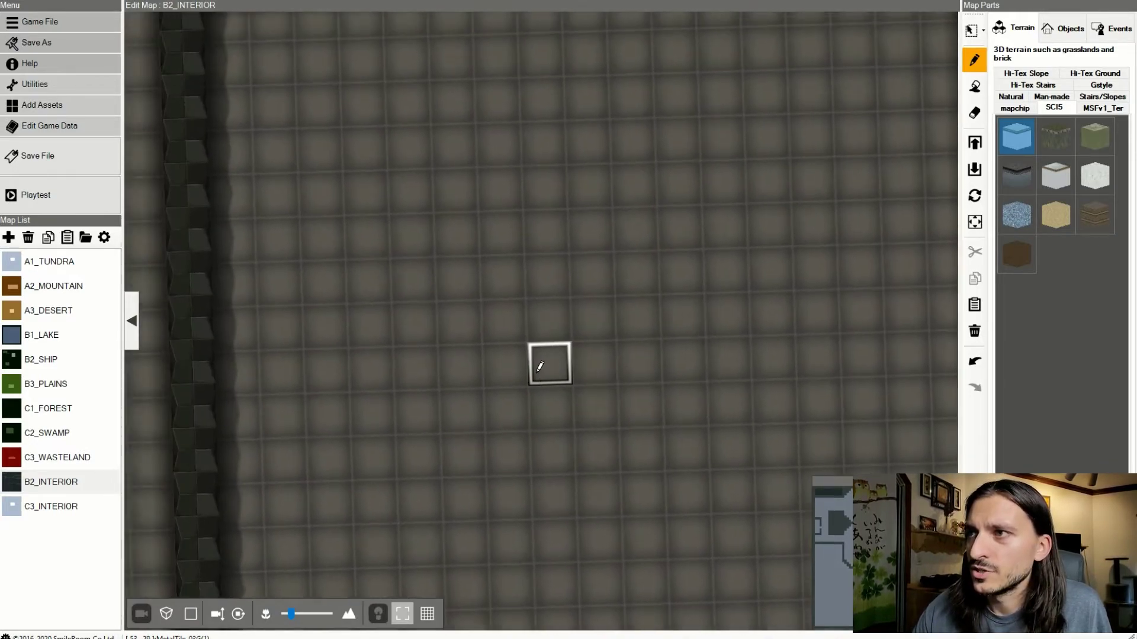
pyautogui.scroll(-5, 536, 364)
pyautogui.click(615, 159)
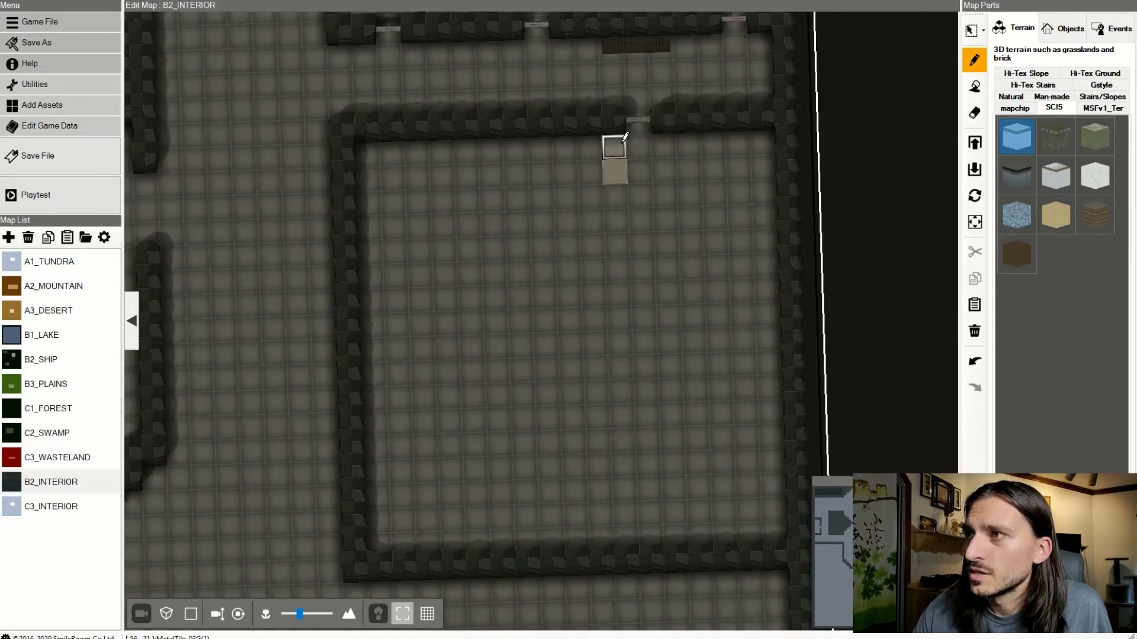
pyautogui.click(653, 145)
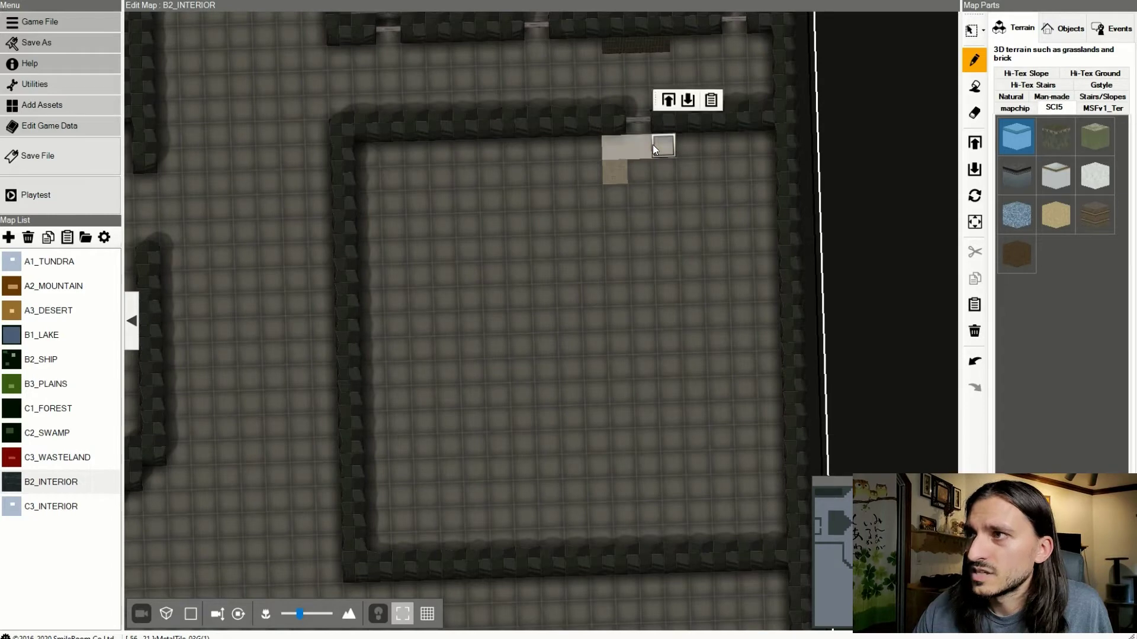
pyautogui.click(674, 102)
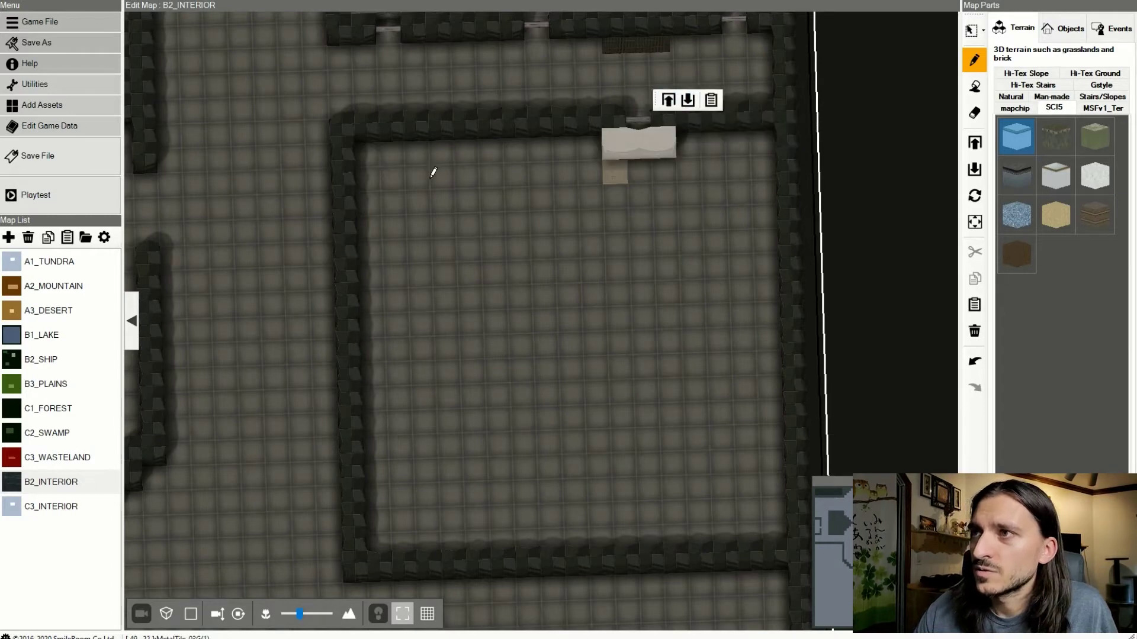
# - Paint a row of SCI5 terrain along the north side of the corridor's two adjacent doorways and raise it by one level
pyautogui.moveTo(432, 171); pyautogui.dragTo(489, 256, button='middle')
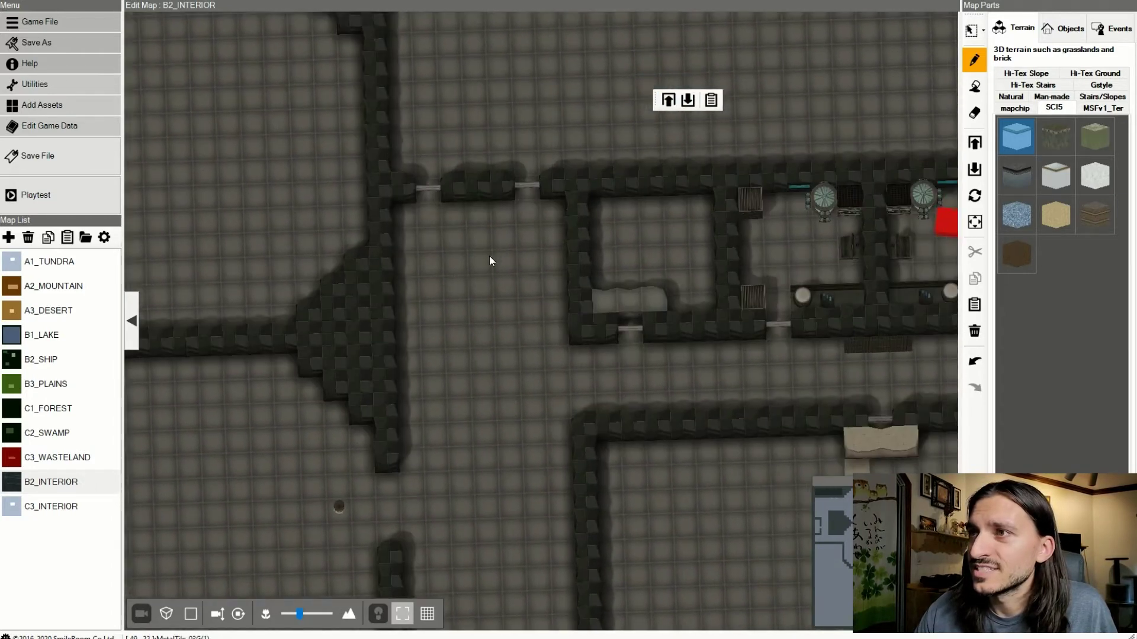
pyautogui.moveTo(419, 161)
pyautogui.mouseDown()
pyautogui.moveTo(402, 166)
pyautogui.moveTo(522, 165)
pyautogui.mouseUp()
pyautogui.click(536, 122)
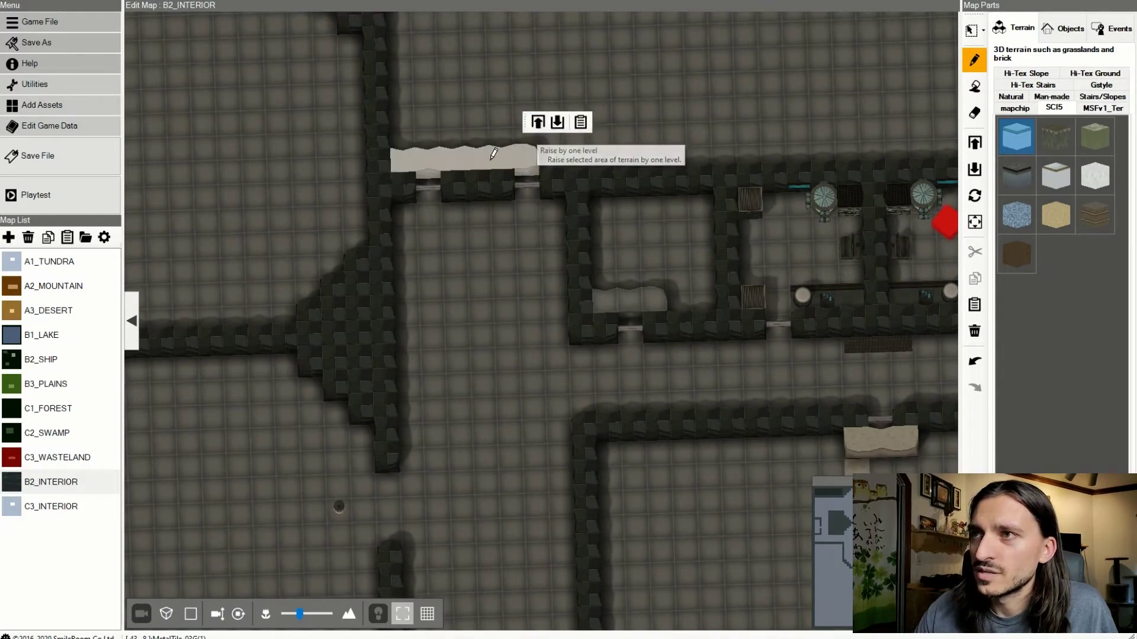
# - Paint a row of SCI5 terrain across the north-south corridor west of the large room and raise it as a barrier
pyautogui.moveTo(432, 315); pyautogui.dragTo(471, 233, button='middle')
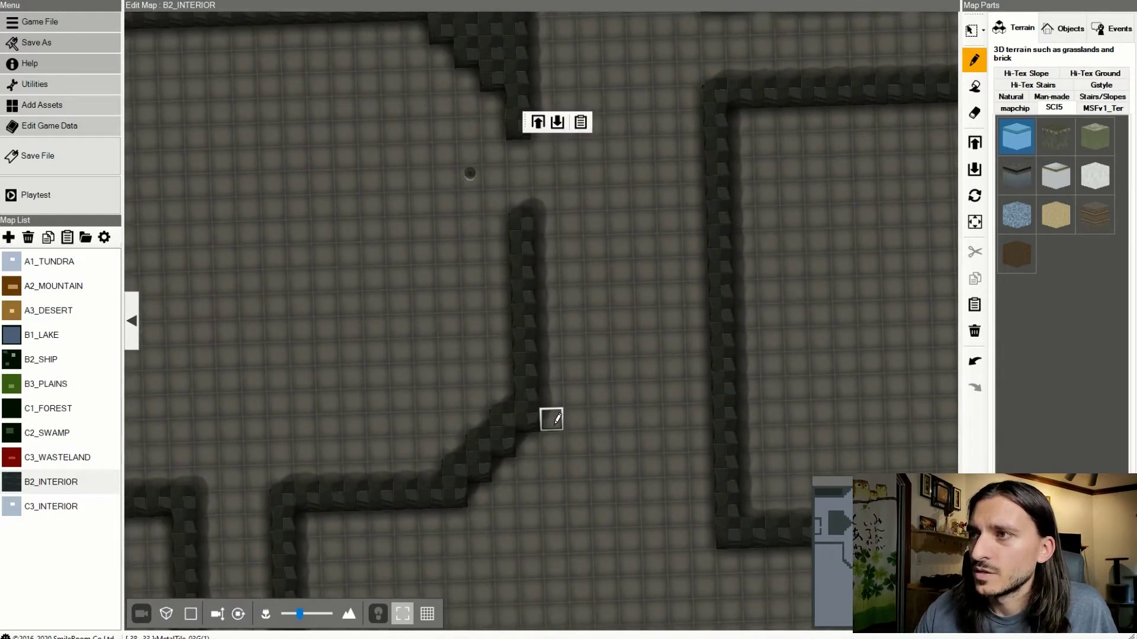
pyautogui.moveTo(550, 220); pyautogui.dragTo(692, 223)
pyautogui.click(700, 177)
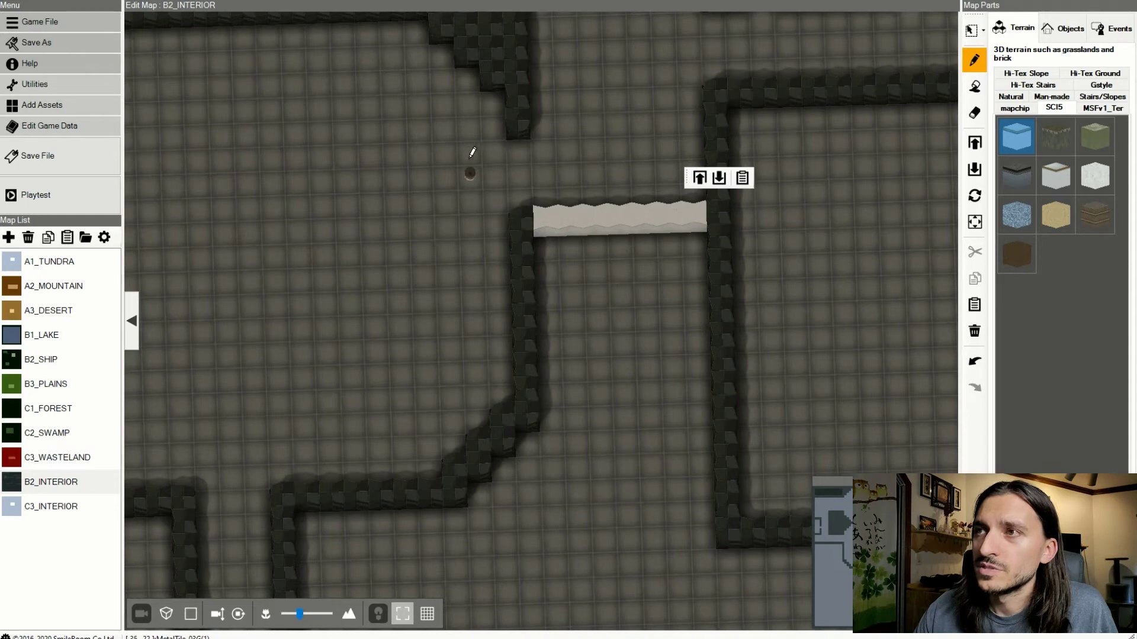
# - Paint a wall-to-wall row of SCI5 terrain across the central hall, in line with the western corridor's south wall, and raise it
pyautogui.moveTo(442, 264); pyautogui.dragTo(562, 240, button='right')
pyautogui.scroll(3, 557, 261)
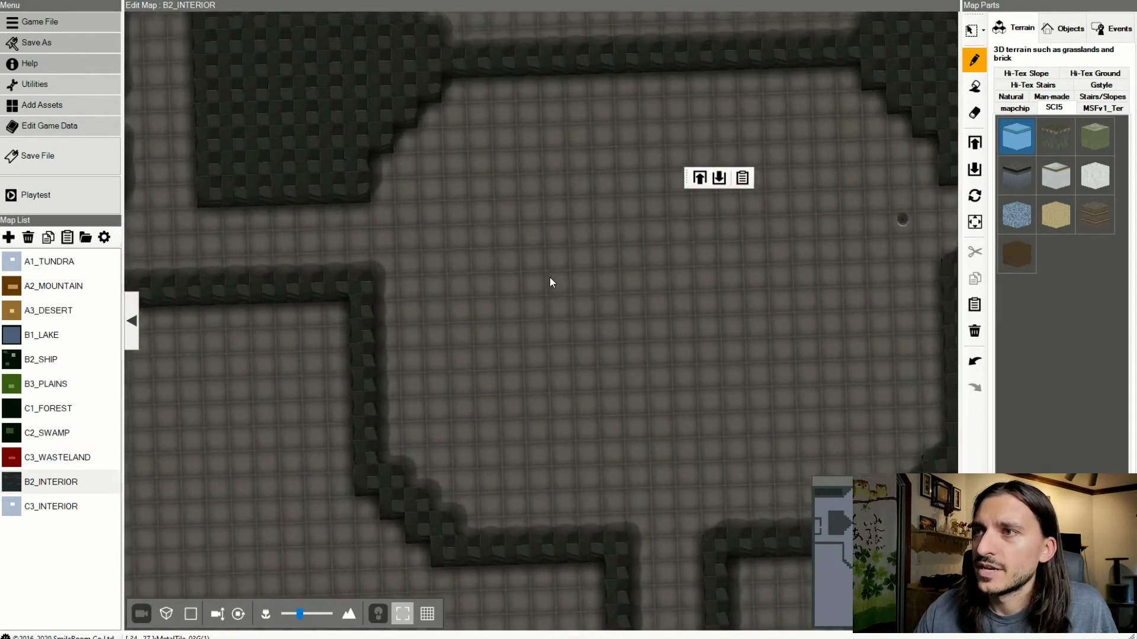
pyautogui.moveTo(381, 287); pyautogui.dragTo(830, 277)
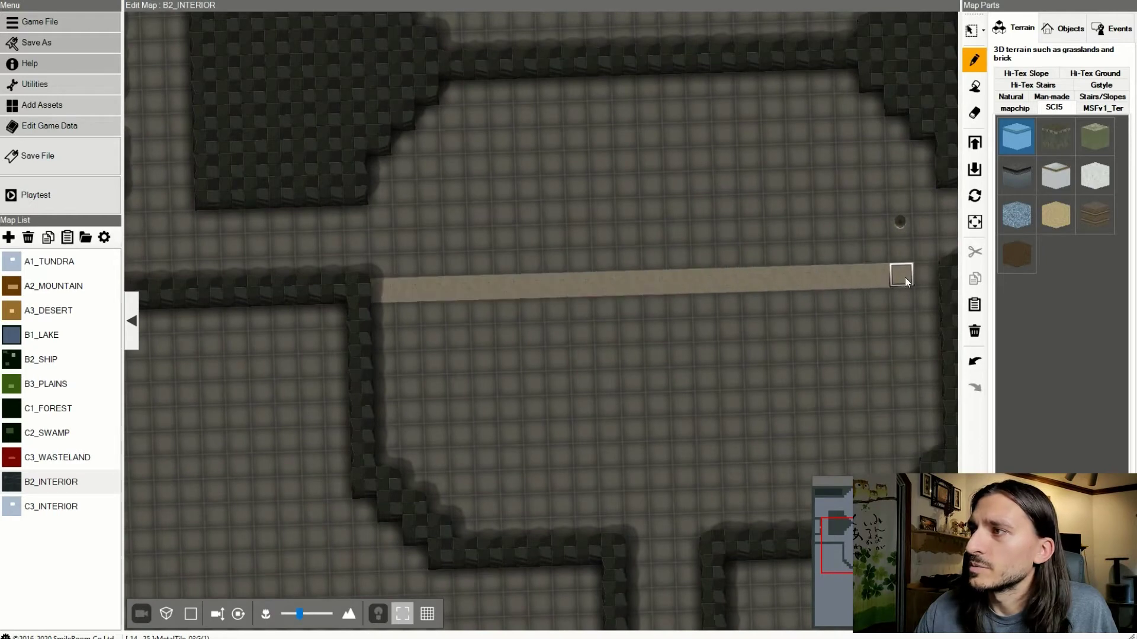
pyautogui.moveTo(919, 275); pyautogui.dragTo(920, 275)
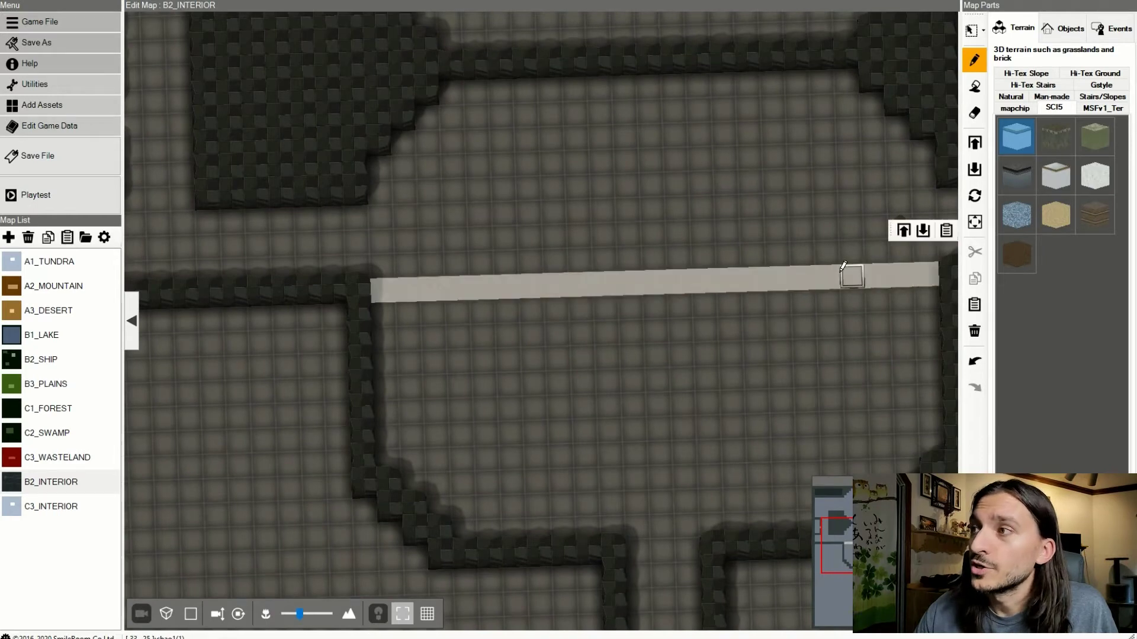
pyautogui.click(905, 234)
pyautogui.click(904, 233)
# - Paint a parallel row of SCI5 terrain across the hall in line with the western corridor's north wall and raise it by one level
pyautogui.moveTo(919, 167); pyautogui.dragTo(620, 179)
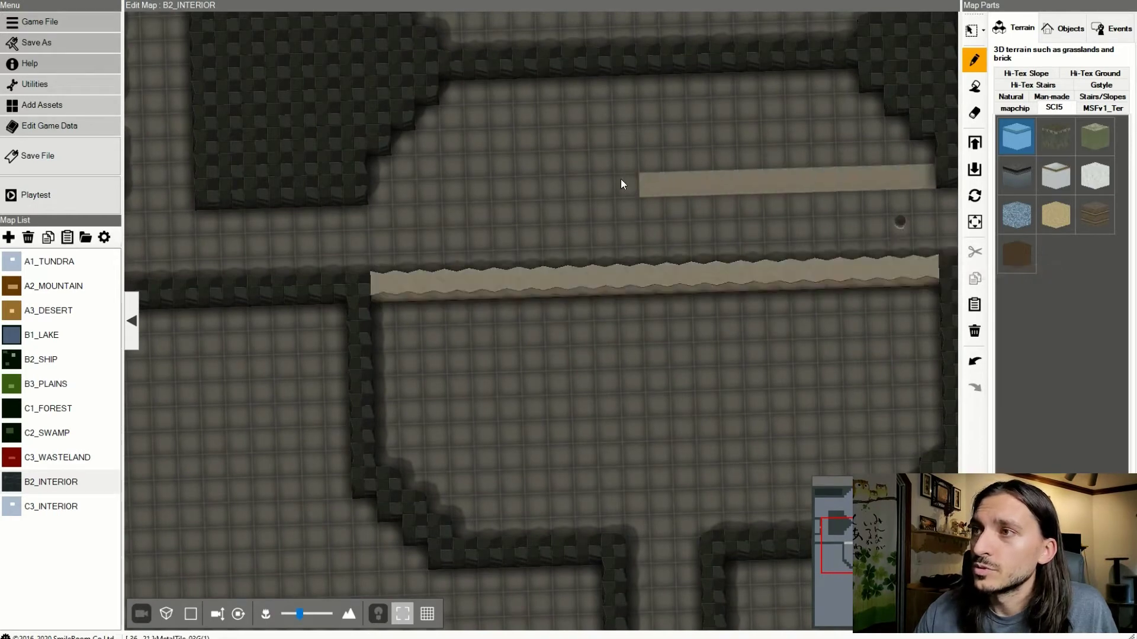
pyautogui.moveTo(387, 189); pyautogui.dragTo(388, 189)
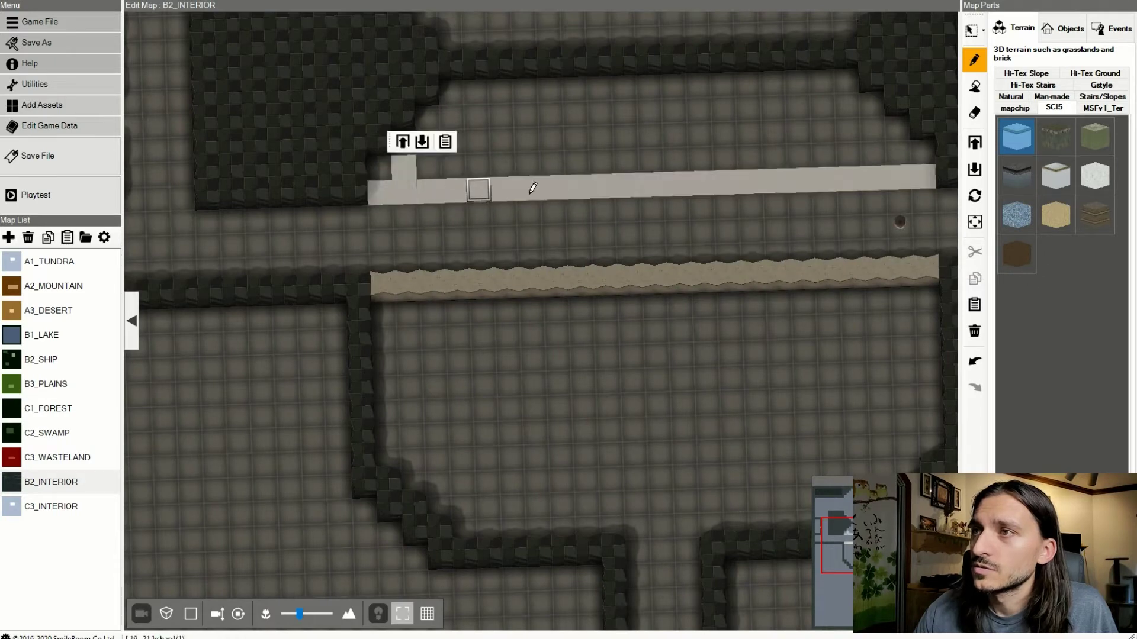
pyautogui.click(403, 143)
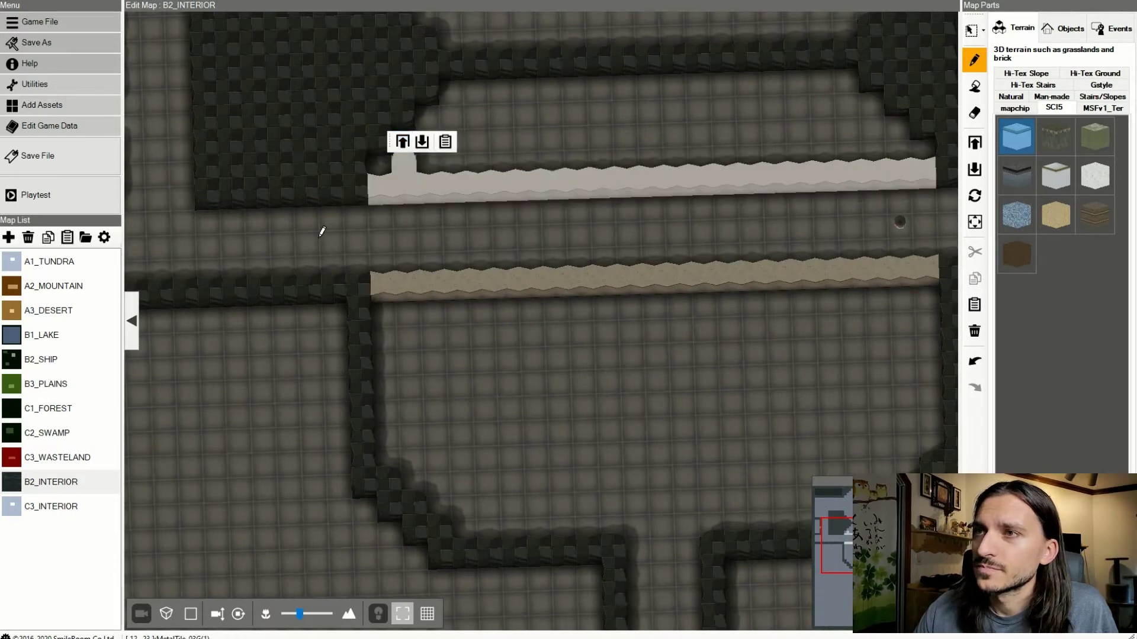
# - Try placing SCI5 terrain and an SCI3 tank object beside the green warp gate marker, and undo the placements
pyautogui.moveTo(322, 231); pyautogui.dragTo(407, 231, button='middle')
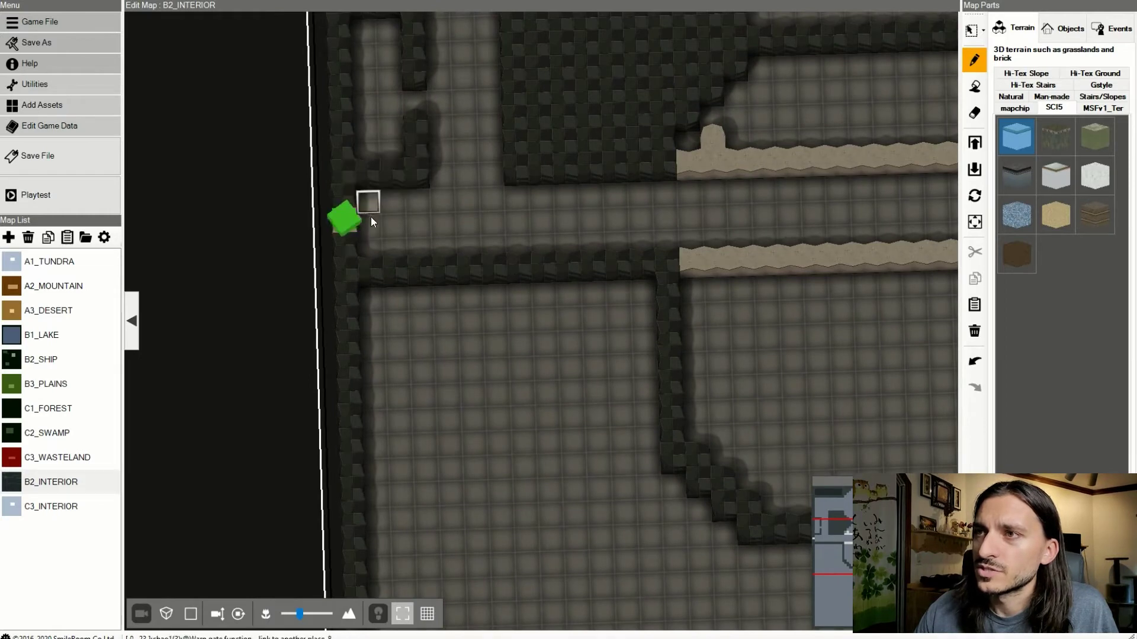
pyautogui.click(371, 217)
pyautogui.hotkey('ctrl', 'z')
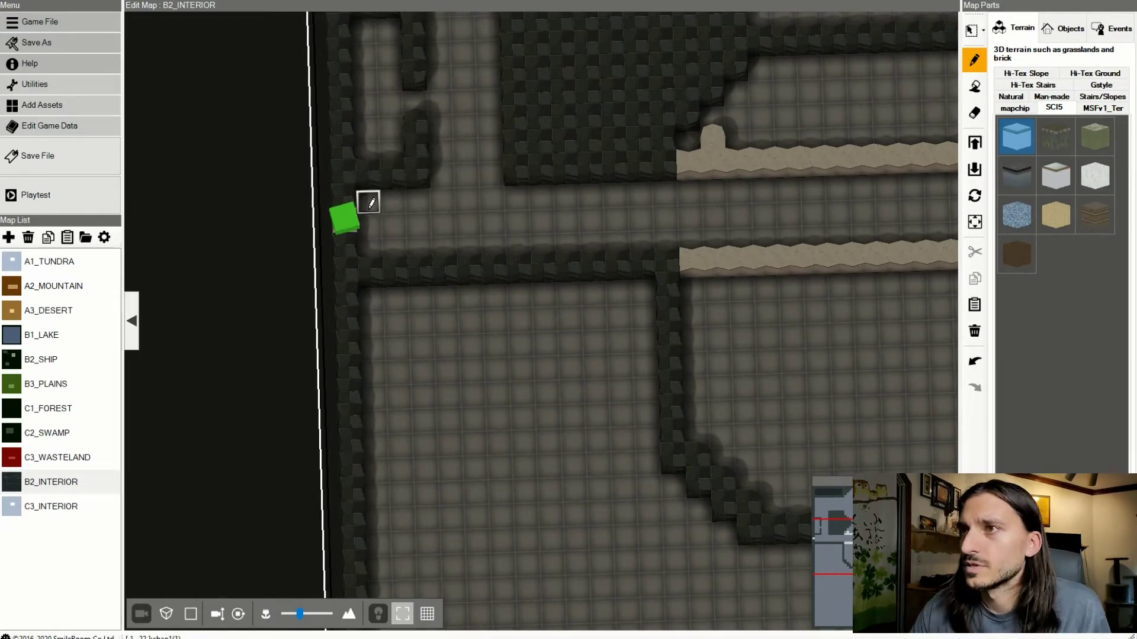
pyautogui.click(974, 60)
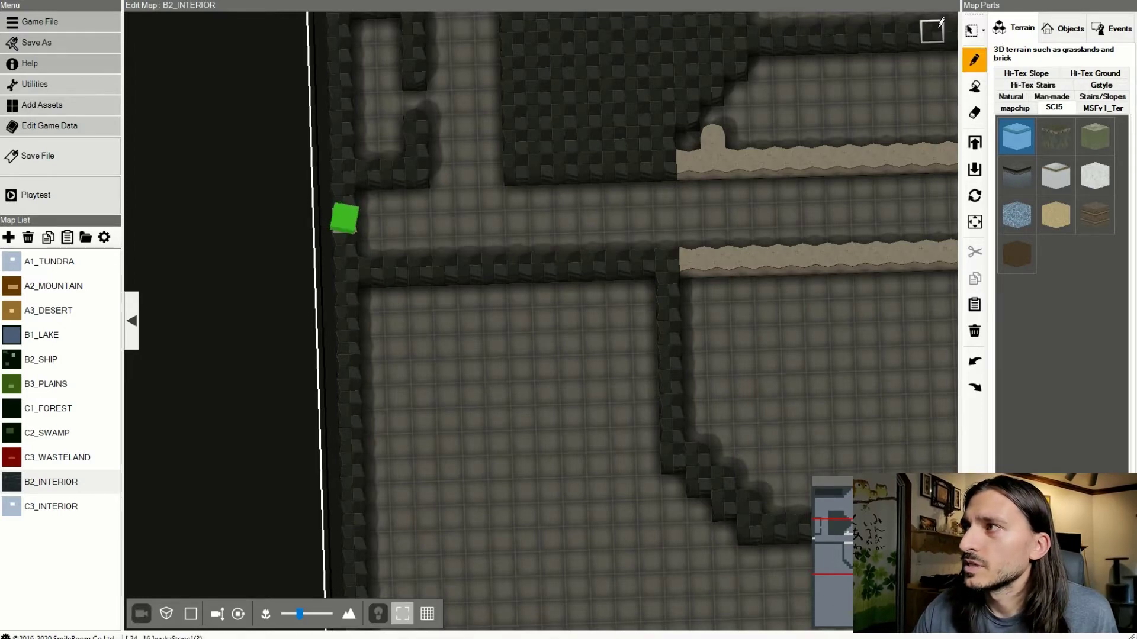
pyautogui.click(1063, 28)
pyautogui.click(362, 215)
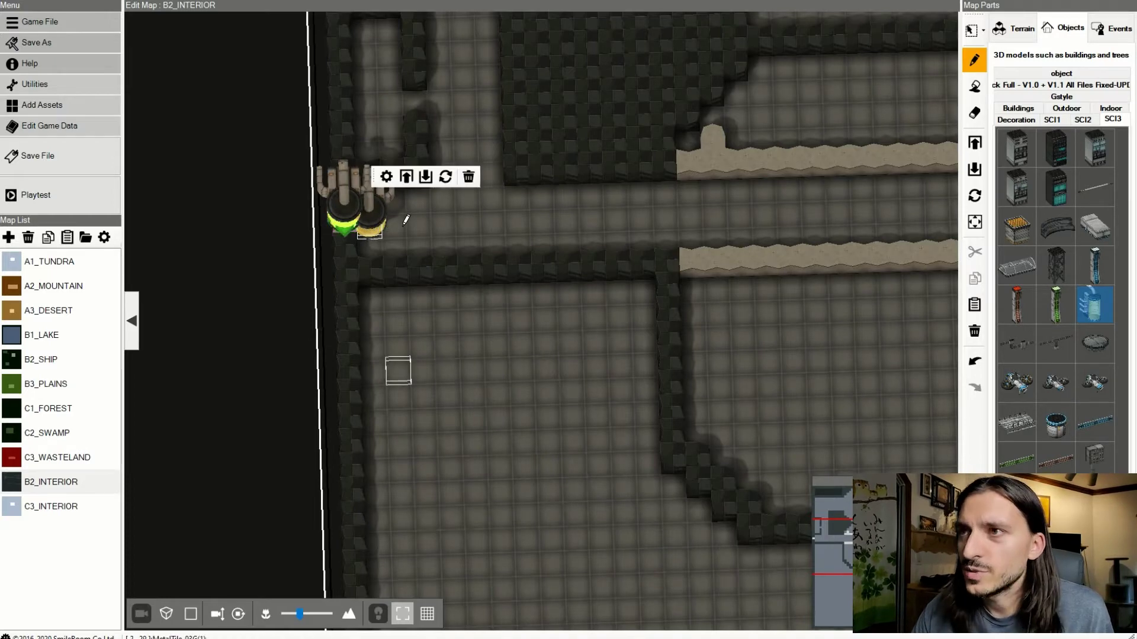
pyautogui.hotkey('ctrl', 'z')
pyautogui.press('Escape')
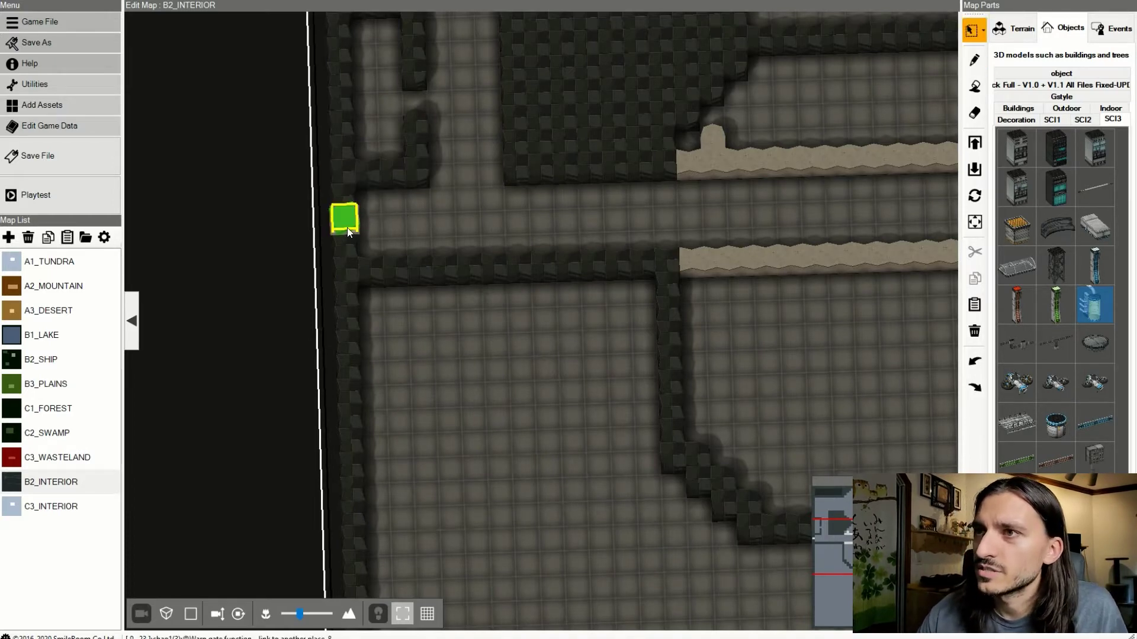
# - Move the green warp gate marker one tile east, out of the outer wall and into the corridor
pyautogui.moveTo(347, 220)
pyautogui.mouseDown(button='right')
pyautogui.moveTo(364, 222)
pyautogui.moveTo(355, 204)
pyautogui.mouseUp(button='right')
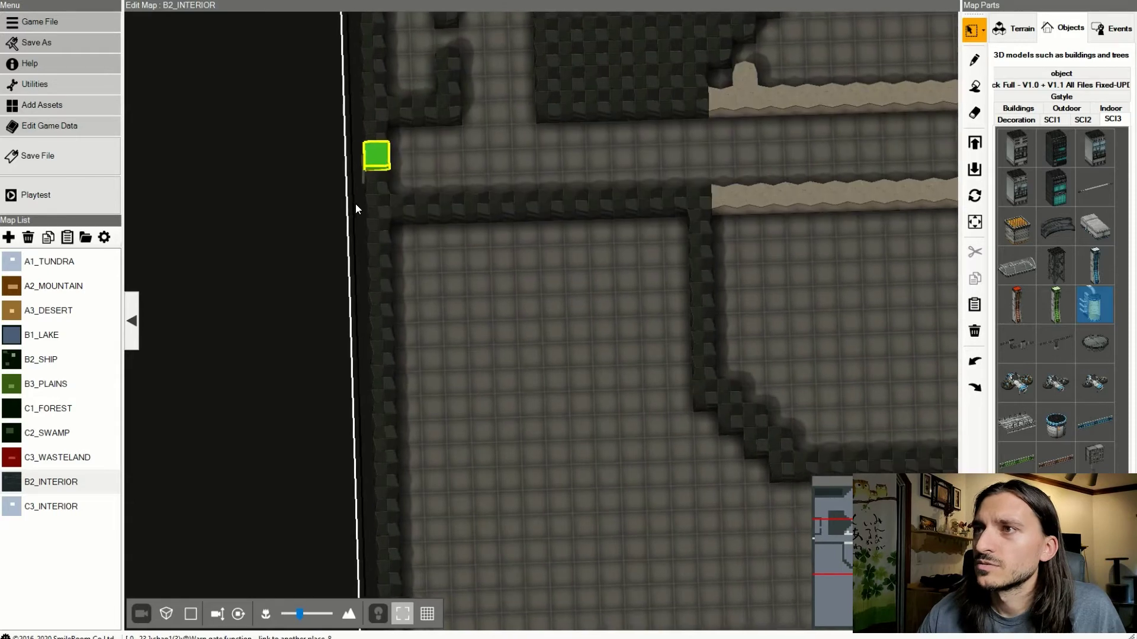
pyautogui.scroll(2, 397, 157)
pyautogui.moveTo(382, 152); pyautogui.dragTo(361, 154, button='right')
pyautogui.click(243, 115)
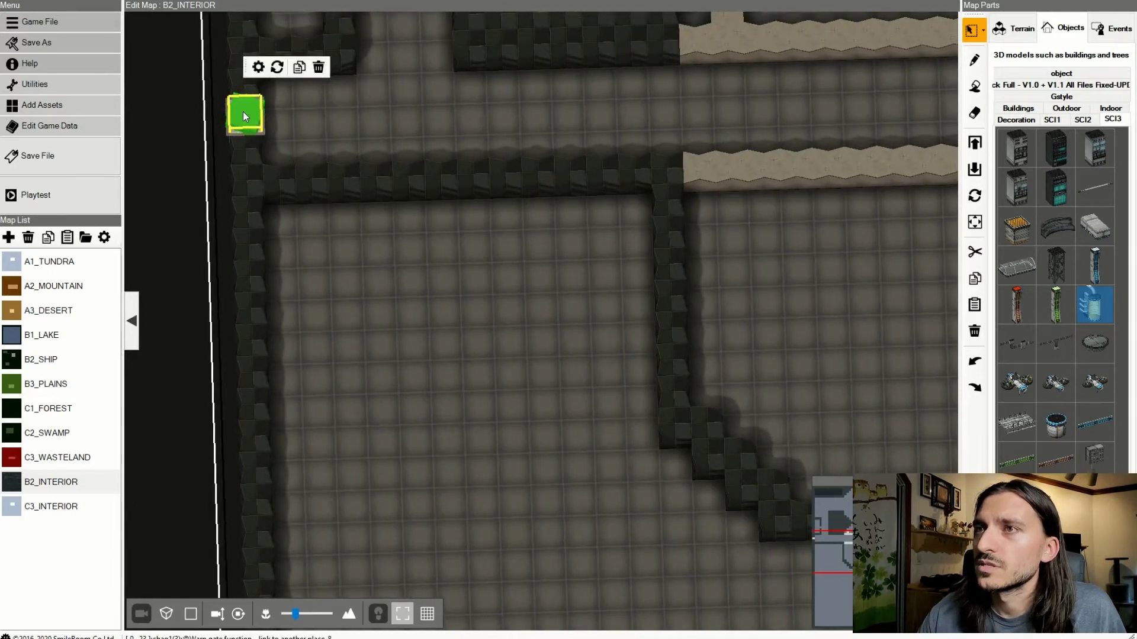
pyautogui.moveTo(244, 111); pyautogui.dragTo(277, 119)
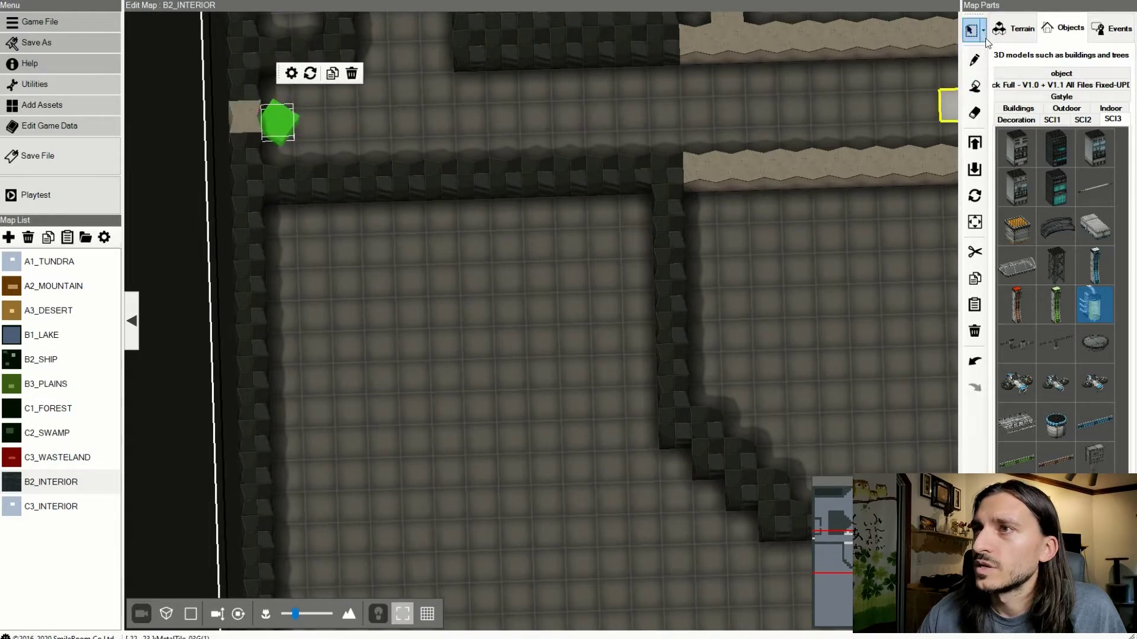
# - Fill the outer wall tile vacated by the warp gate with the yukaStone1 mapchip terrain
pyautogui.click(1016, 30)
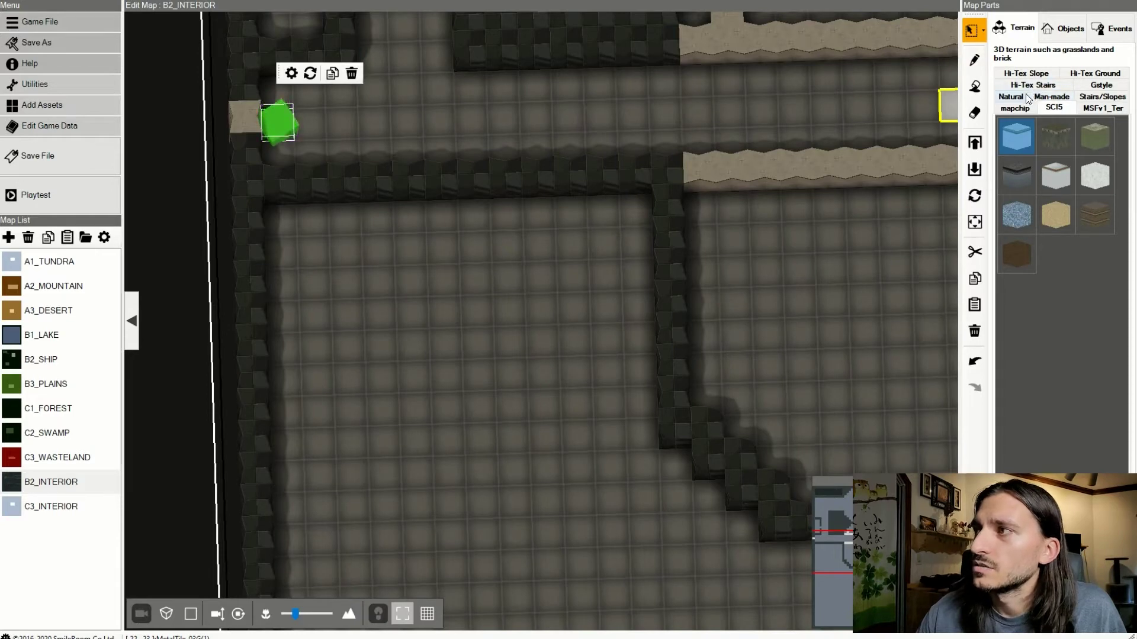
pyautogui.click(1014, 108)
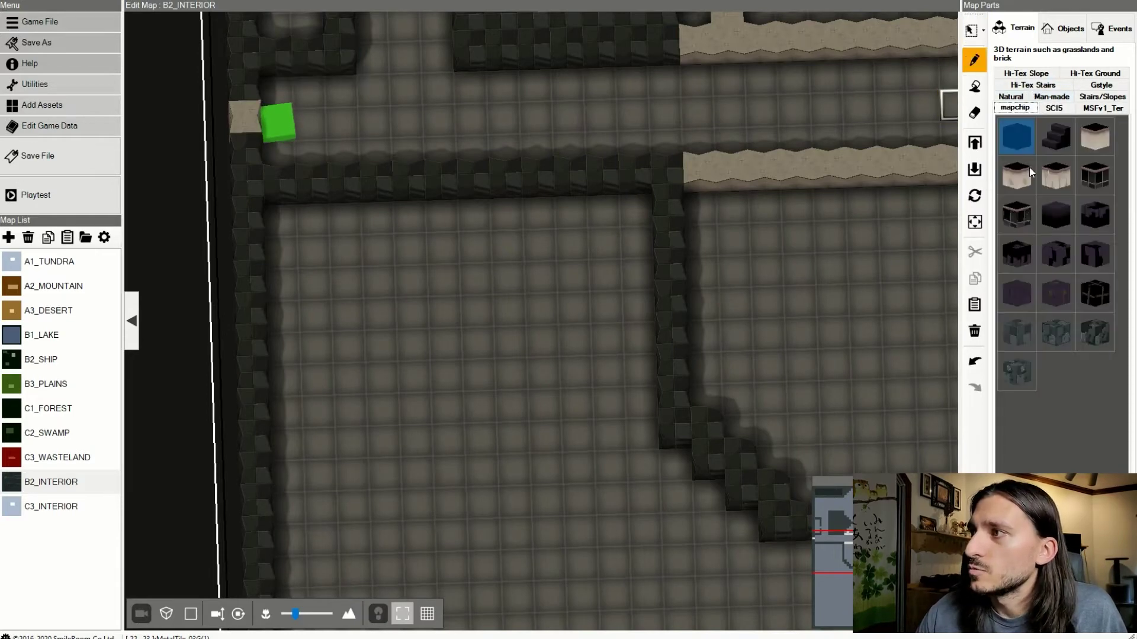
pyautogui.click(1030, 339)
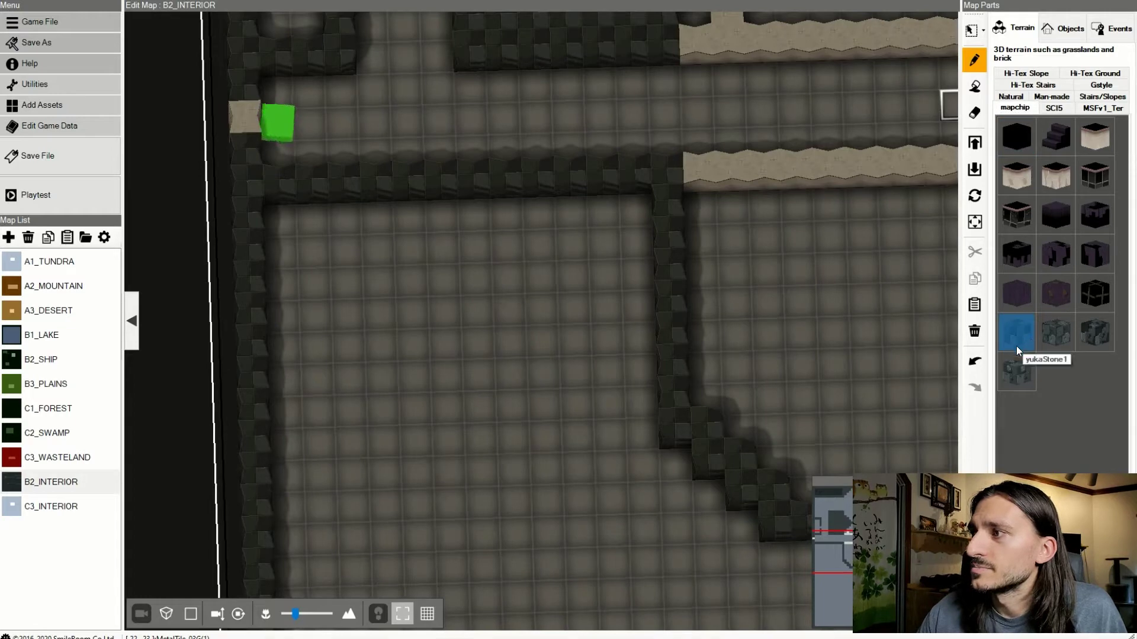
pyautogui.click(252, 110)
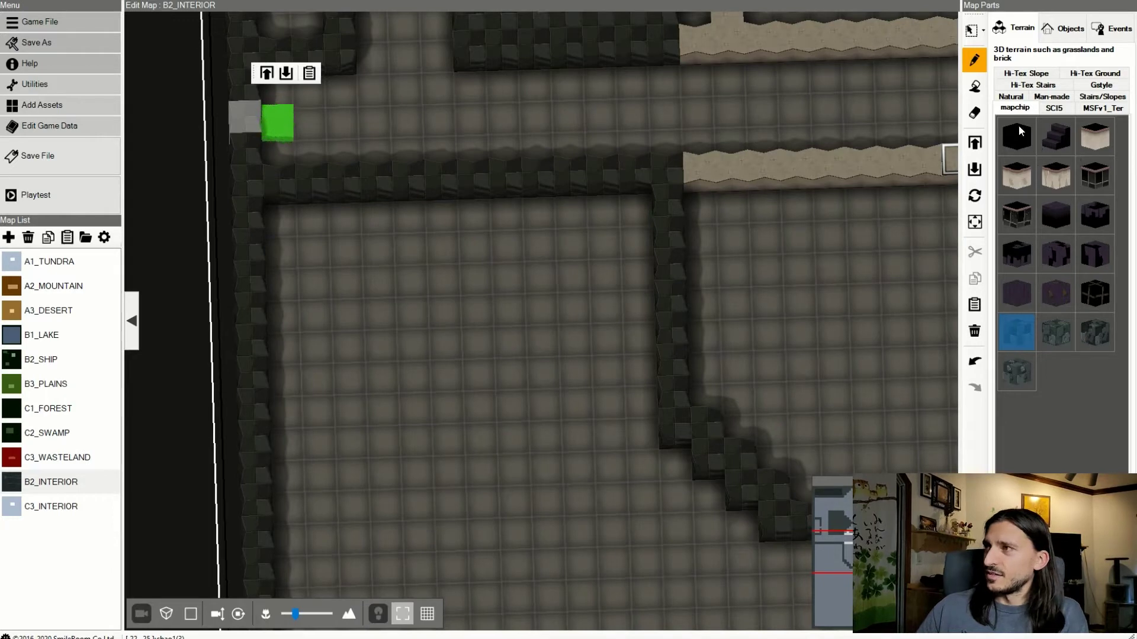
# - Try closing the north-south corridor's opening near the warp gate with a row of man-made slope terrain, and undo the placement
pyautogui.click(1052, 96)
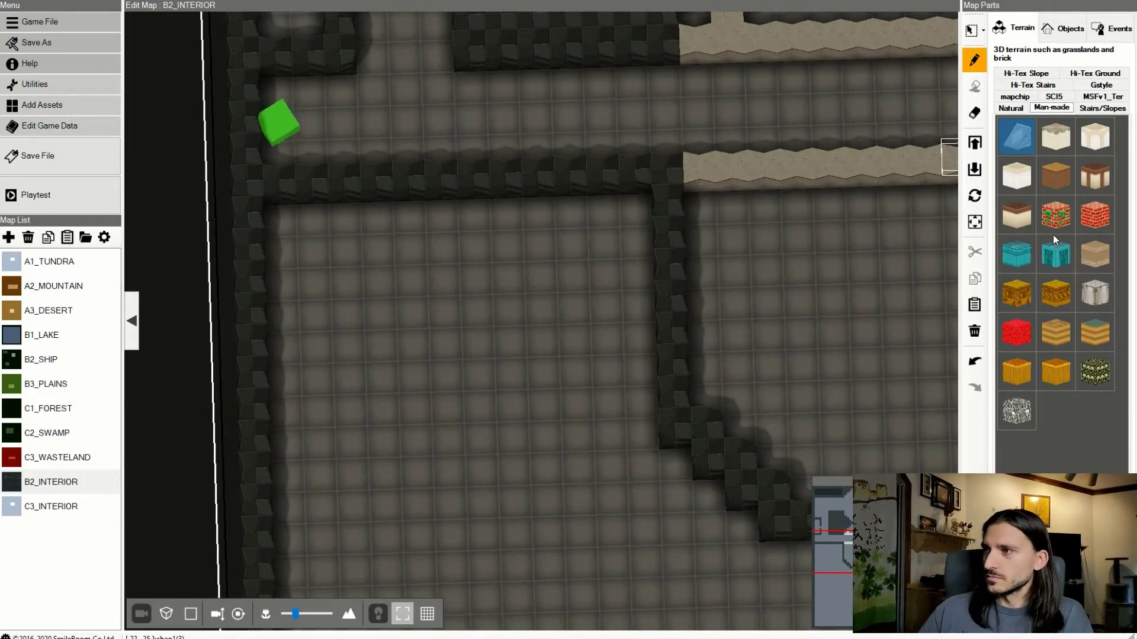
pyautogui.scroll(5, 652, 154)
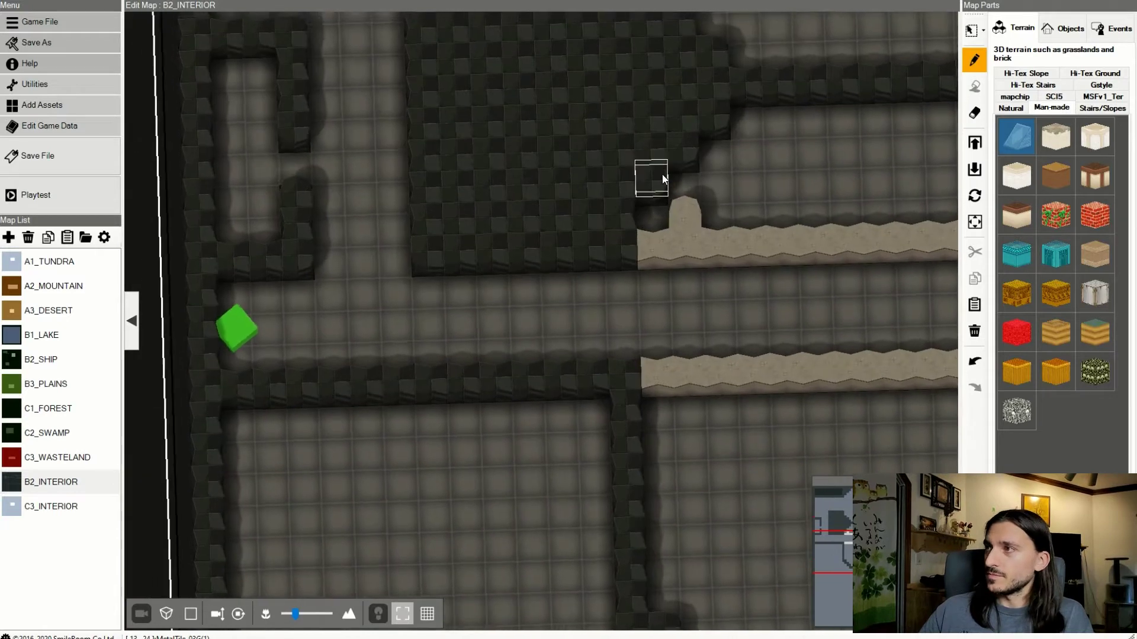
pyautogui.moveTo(345, 264); pyautogui.dragTo(394, 273)
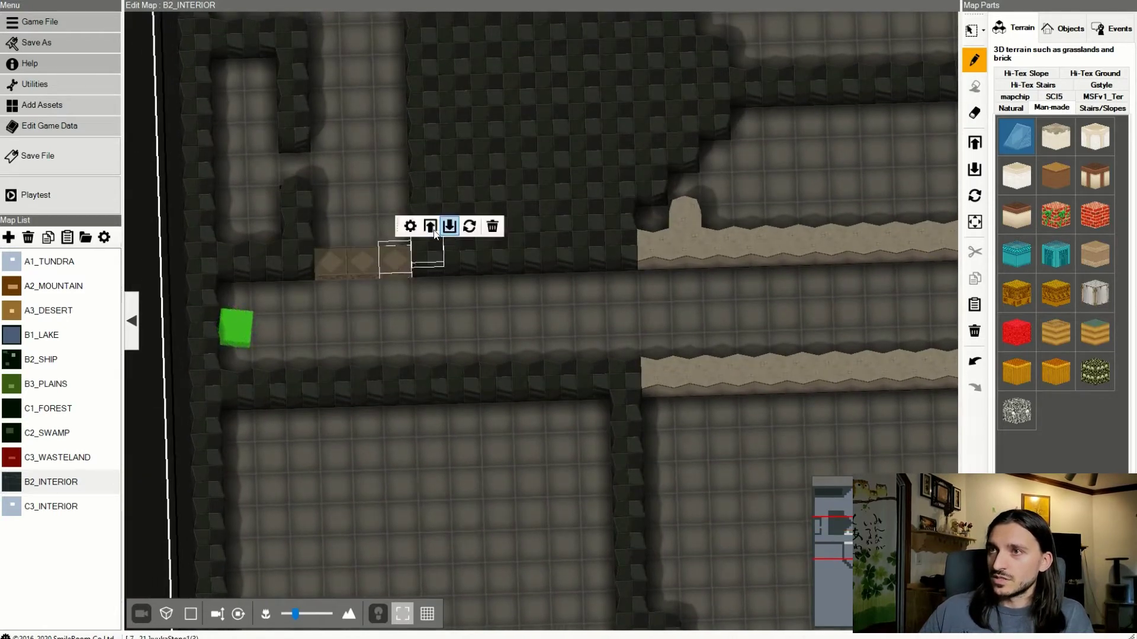
pyautogui.click(430, 230)
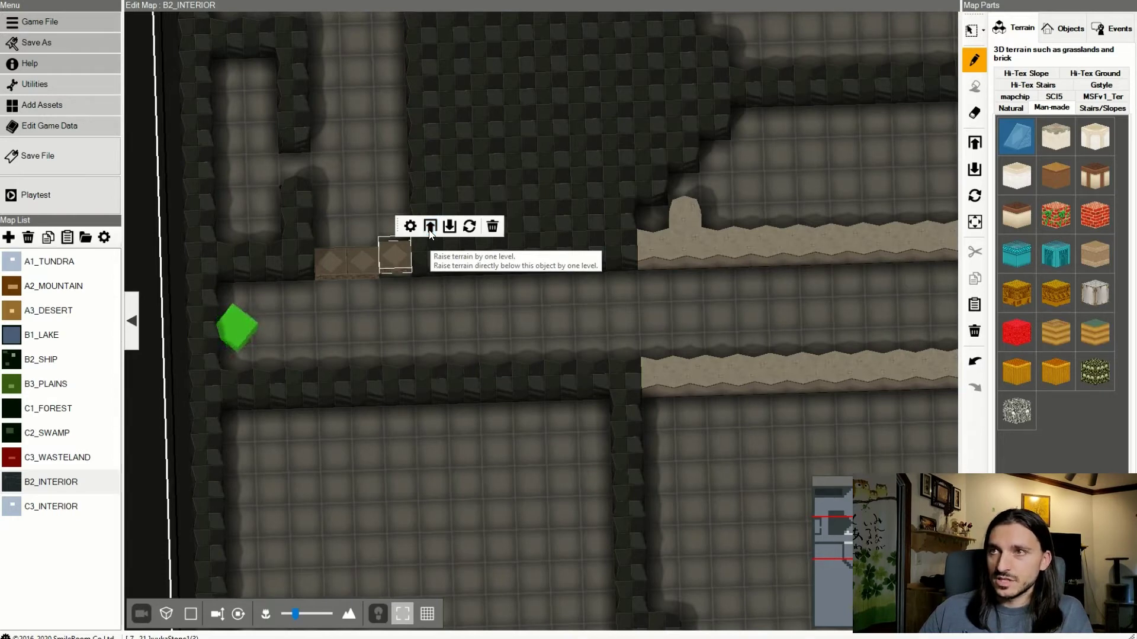
pyautogui.hotkey('ctrl', 'z')
pyautogui.hotkey('ctrl', 'z')
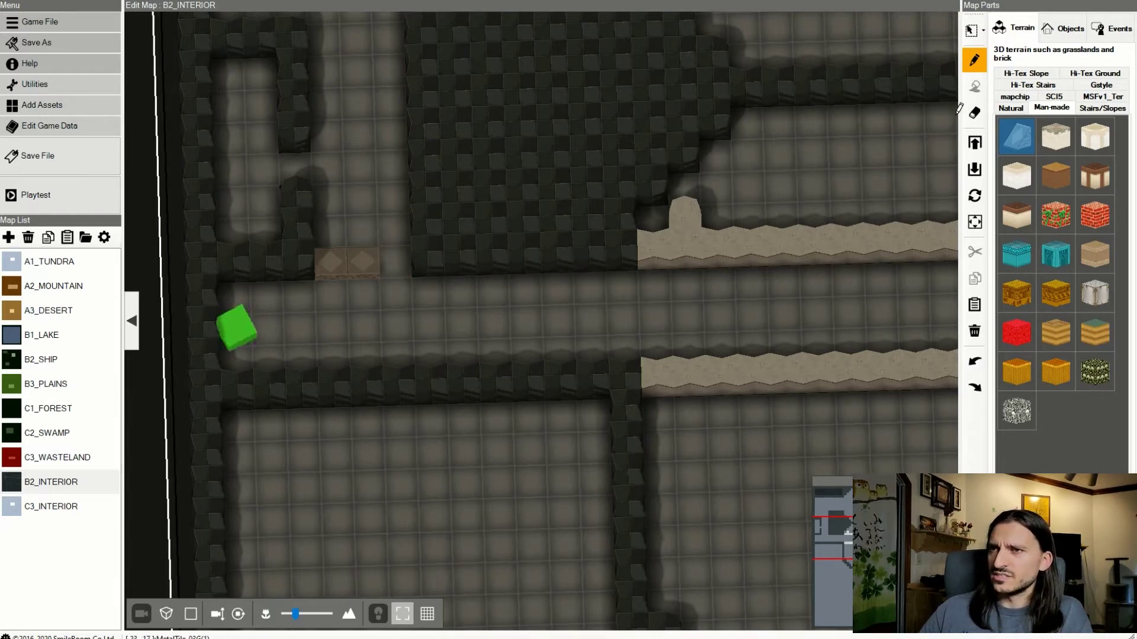
pyautogui.hotkey('ctrl', 'z')
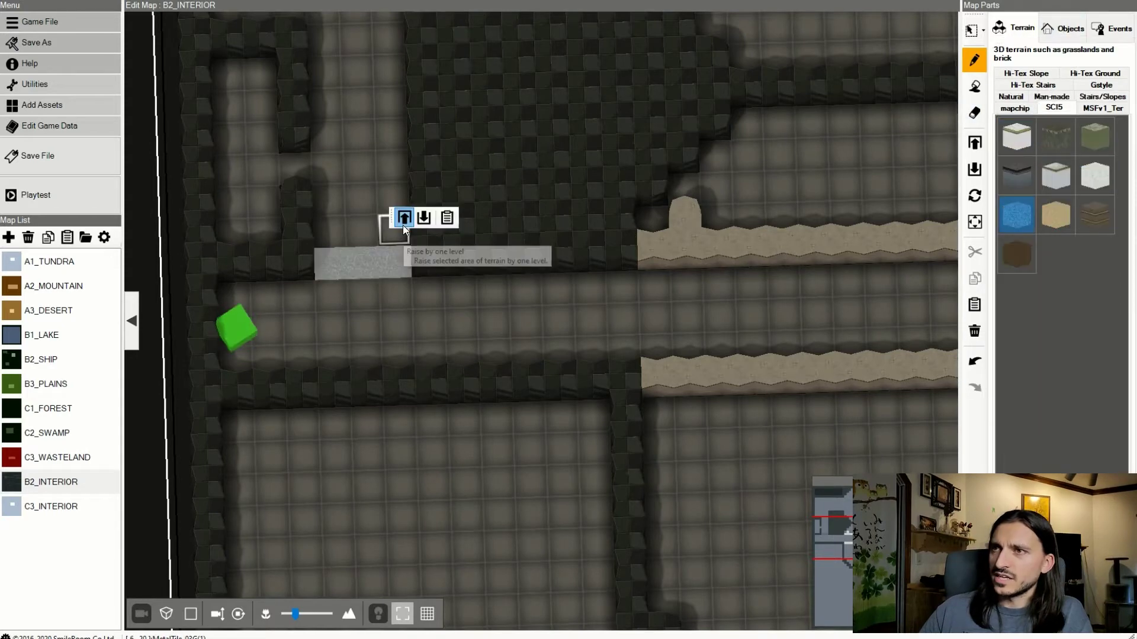
# - Paint a three-tile row of SCI5 terrain across the north-south corridor's opening near the warp gate and raise it by one level
pyautogui.click(404, 224)
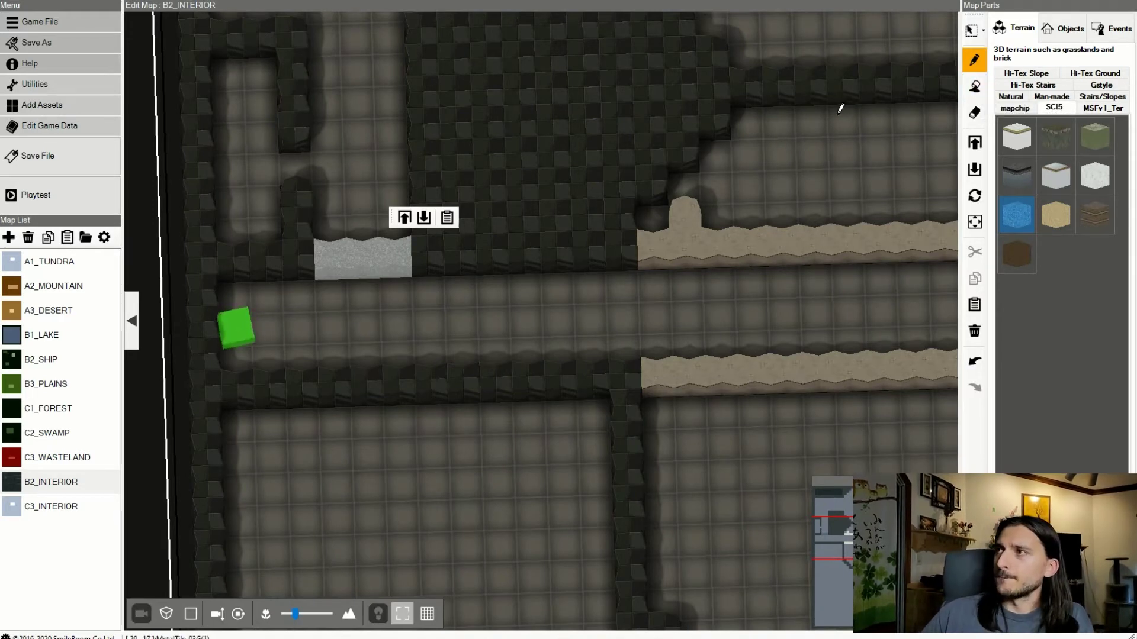
# - Place the SCI3 orange-topped crate in the central hall, south of the middle server cabinet
pyautogui.click(1053, 35)
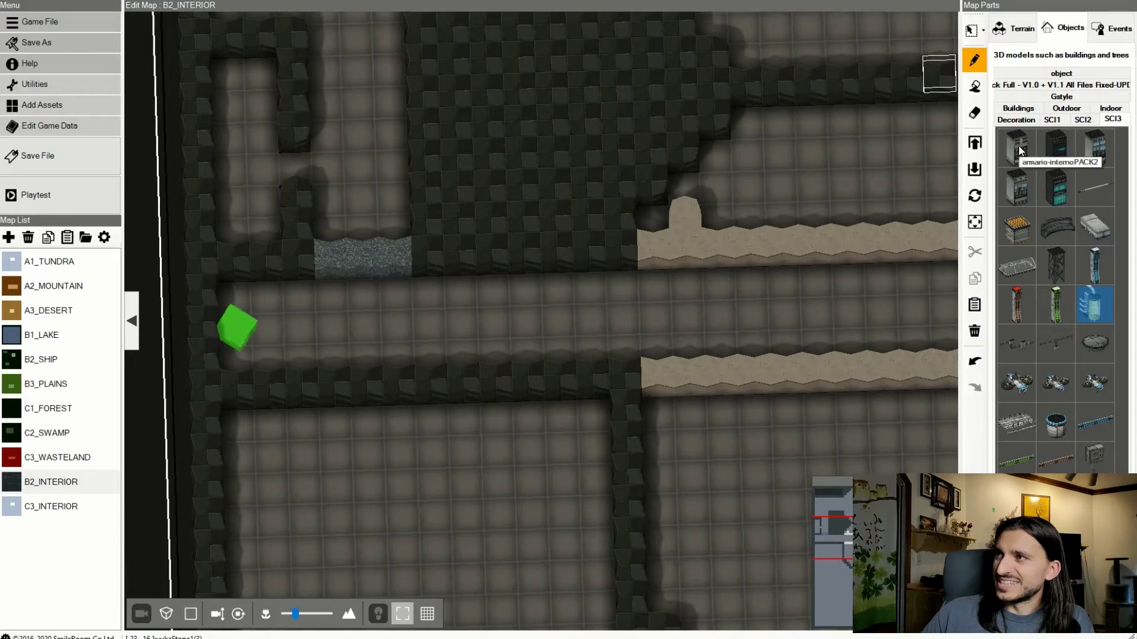
pyautogui.click(1064, 151)
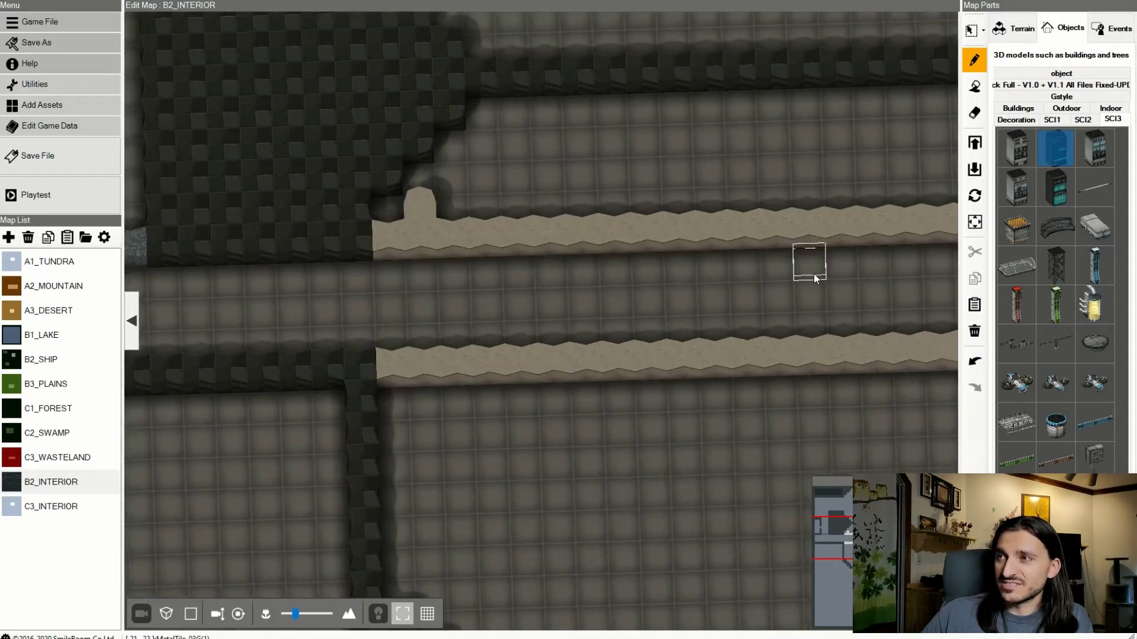
pyautogui.moveTo(814, 273)
pyautogui.mouseDown(button='right')
pyautogui.moveTo(677, 261)
pyautogui.moveTo(668, 315)
pyautogui.mouseUp(button='right')
pyautogui.click(1016, 226)
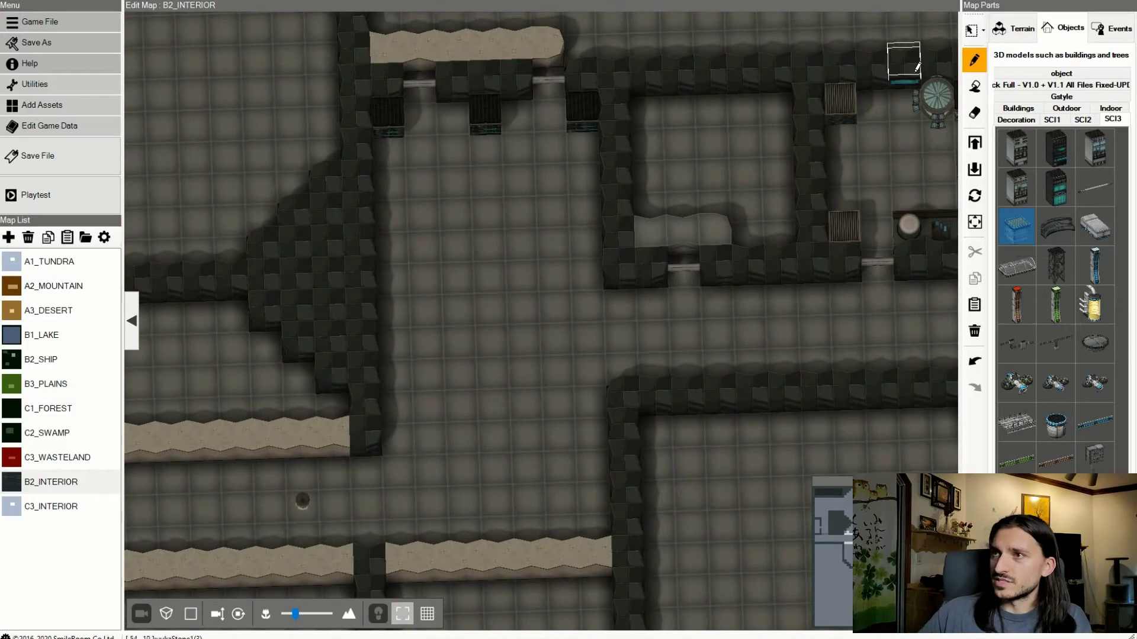
pyautogui.click(484, 240)
pyautogui.scroll(5, 505, 247)
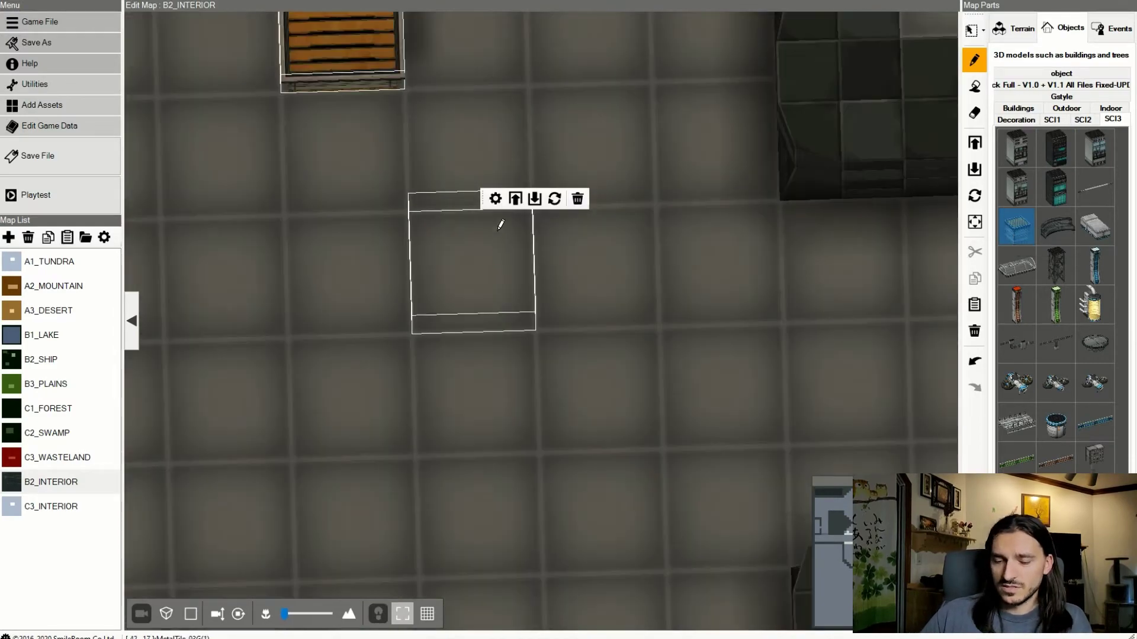
pyautogui.scroll(-4, 498, 154)
pyautogui.moveTo(497, 157); pyautogui.dragTo(520, 47, button='middle')
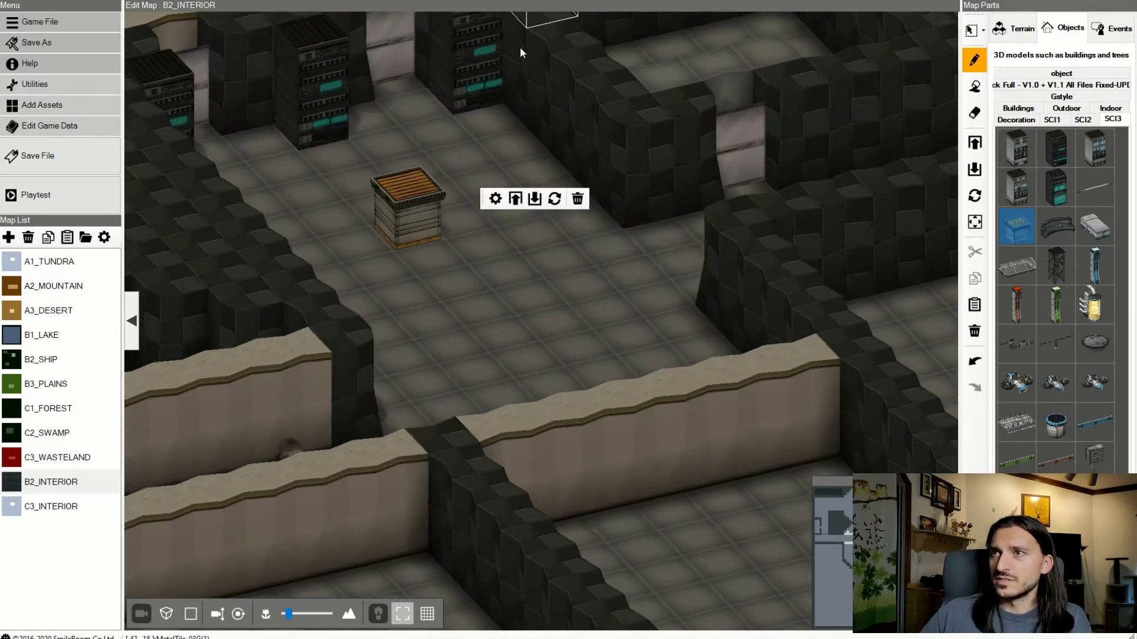
pyautogui.moveTo(524, 178); pyautogui.dragTo(410, 237, button='middle')
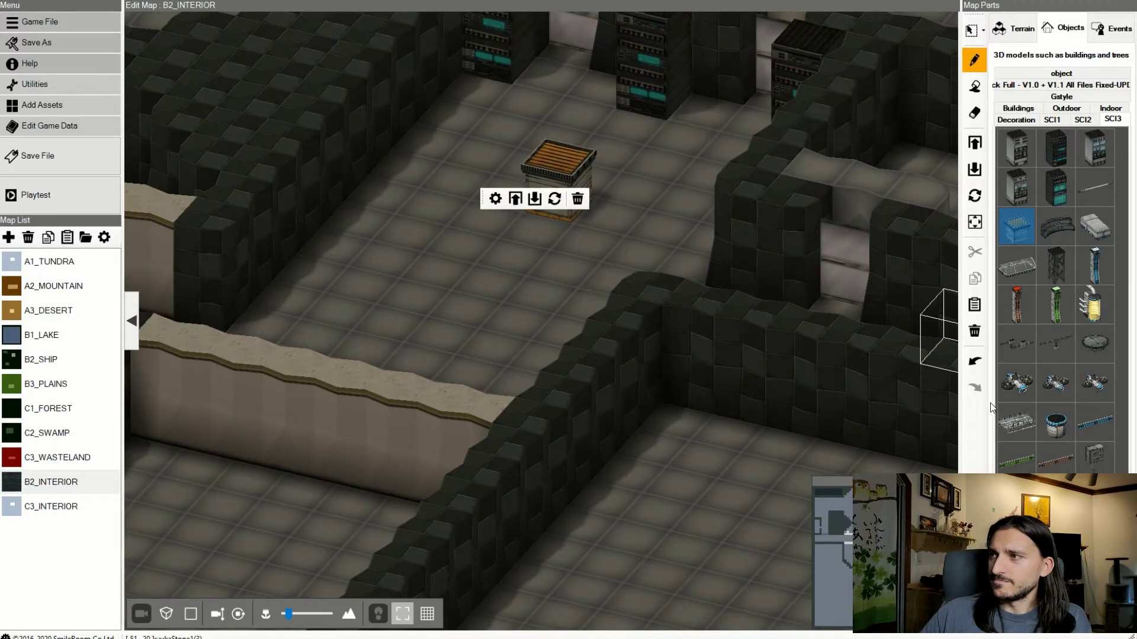
# - Try an SCI3 twin-rotor aircraft and a round glass-topped object beside the central hall's crate, undoing each placement
pyautogui.click(1056, 382)
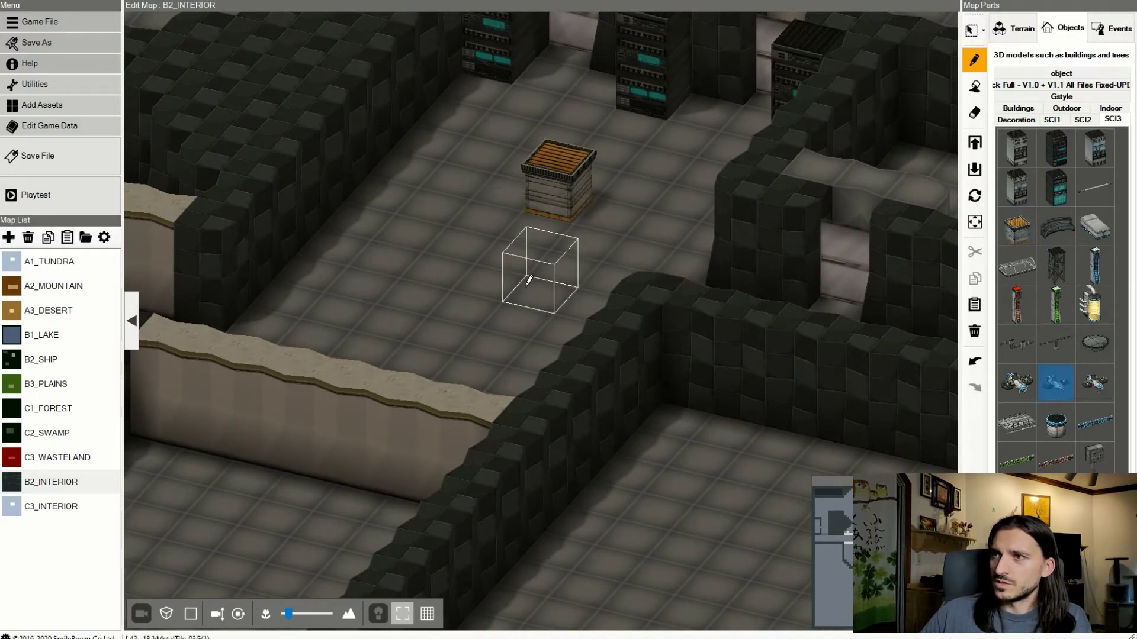
pyautogui.click(494, 273)
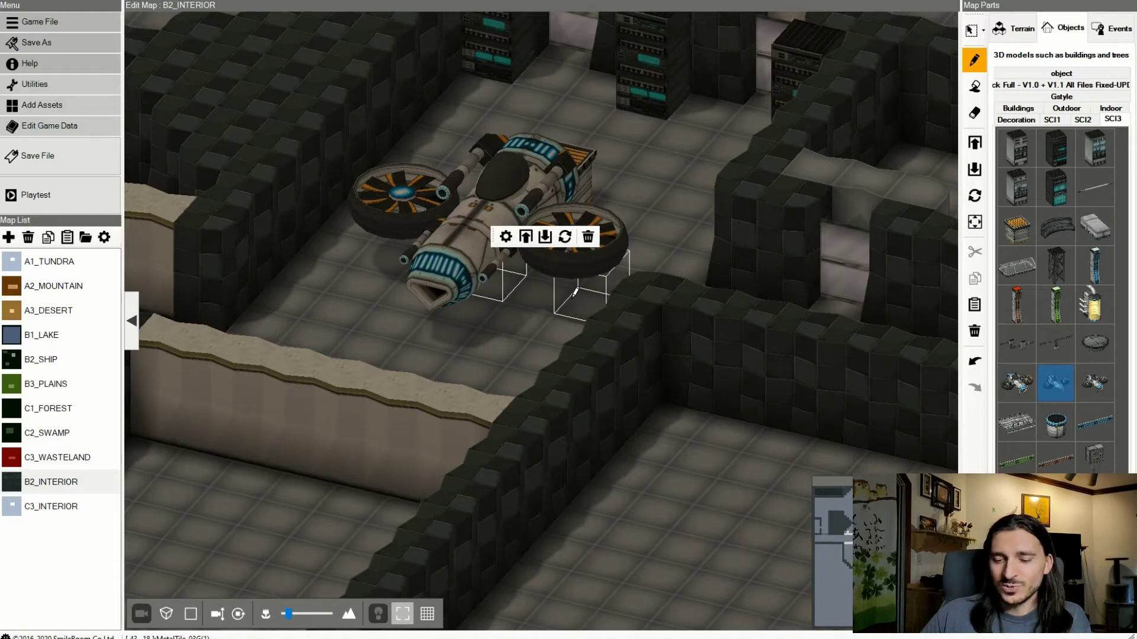
pyautogui.hotkey('ctrl', 'z')
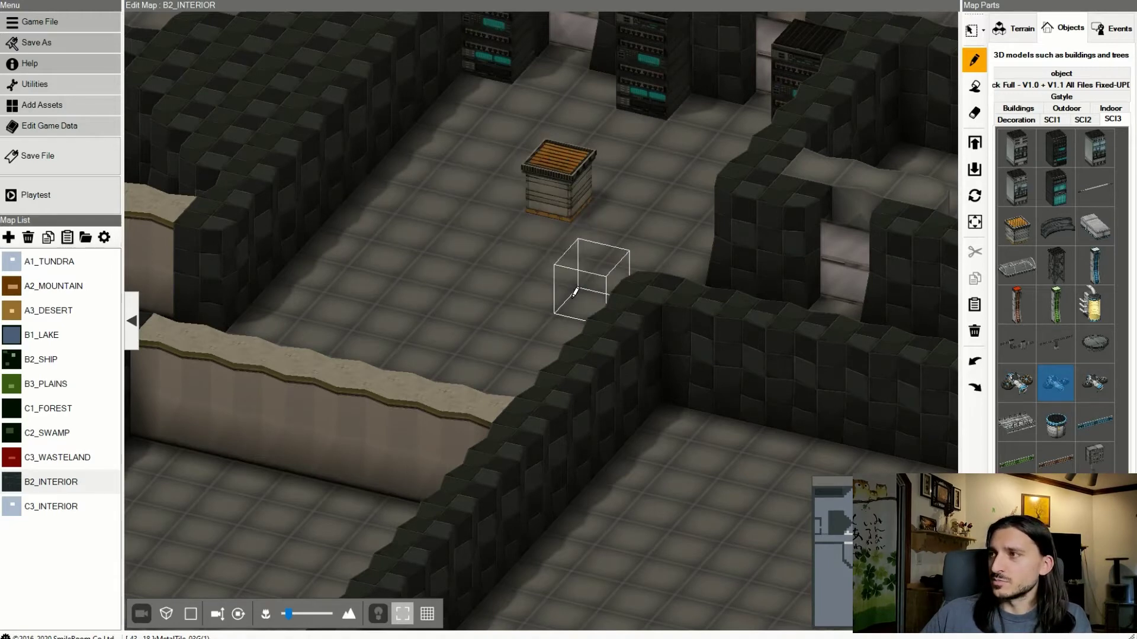
pyautogui.click(1086, 338)
pyautogui.click(487, 260)
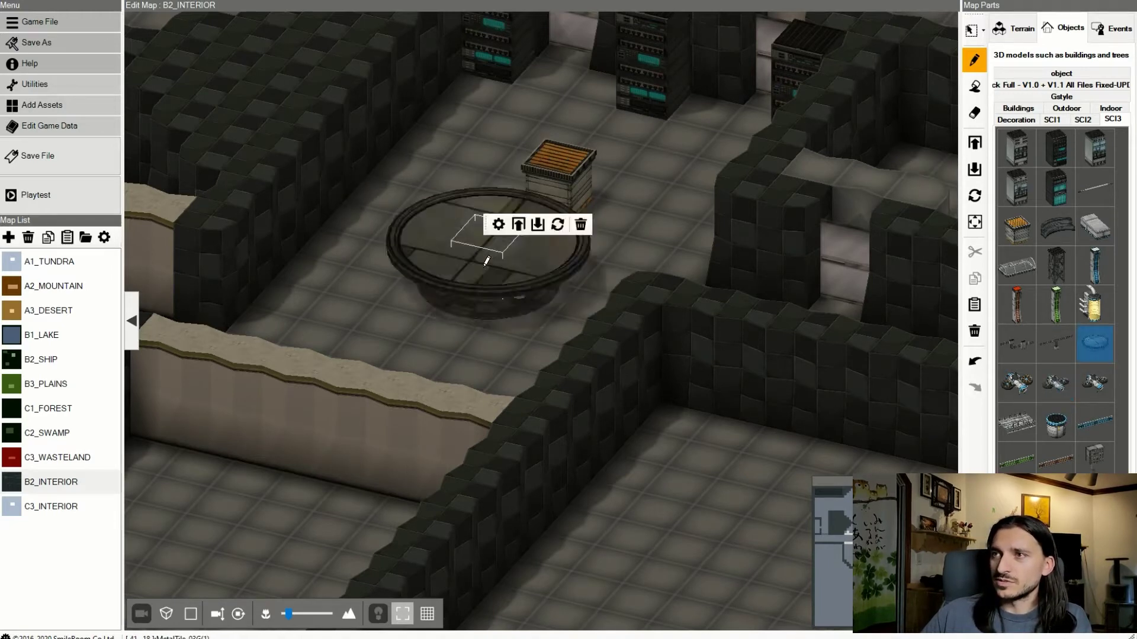
pyautogui.hotkey('ctrl', 'z')
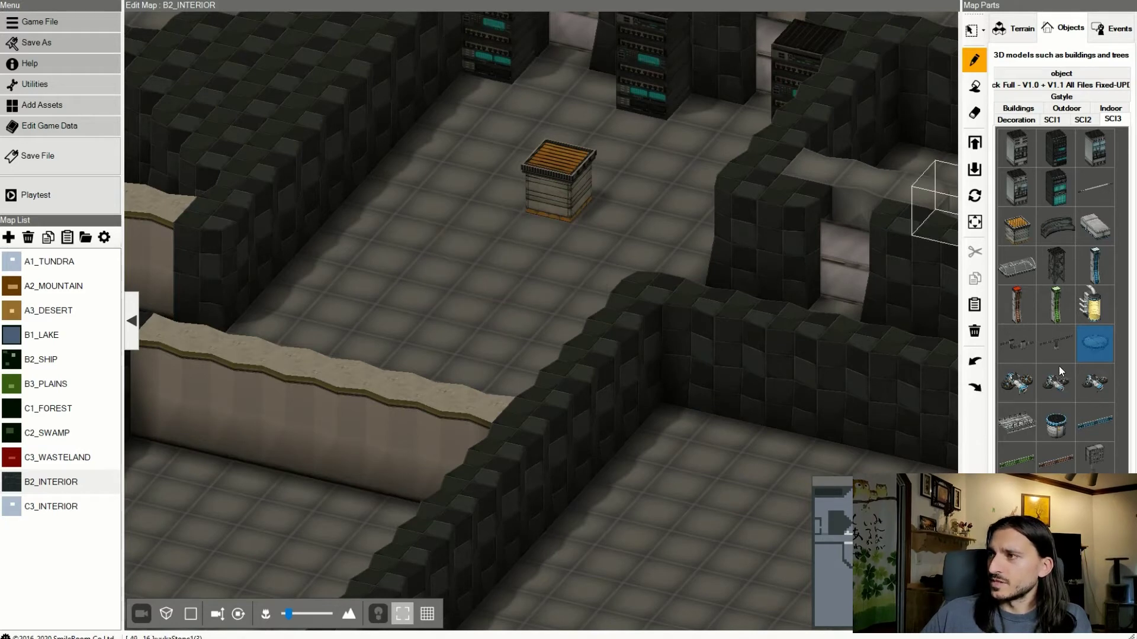
# - Try an SCI3 pipe unit and the green decoracaoparede3 wall column near the central hall's crate, removing each one
pyautogui.click(1062, 347)
pyautogui.click(524, 251)
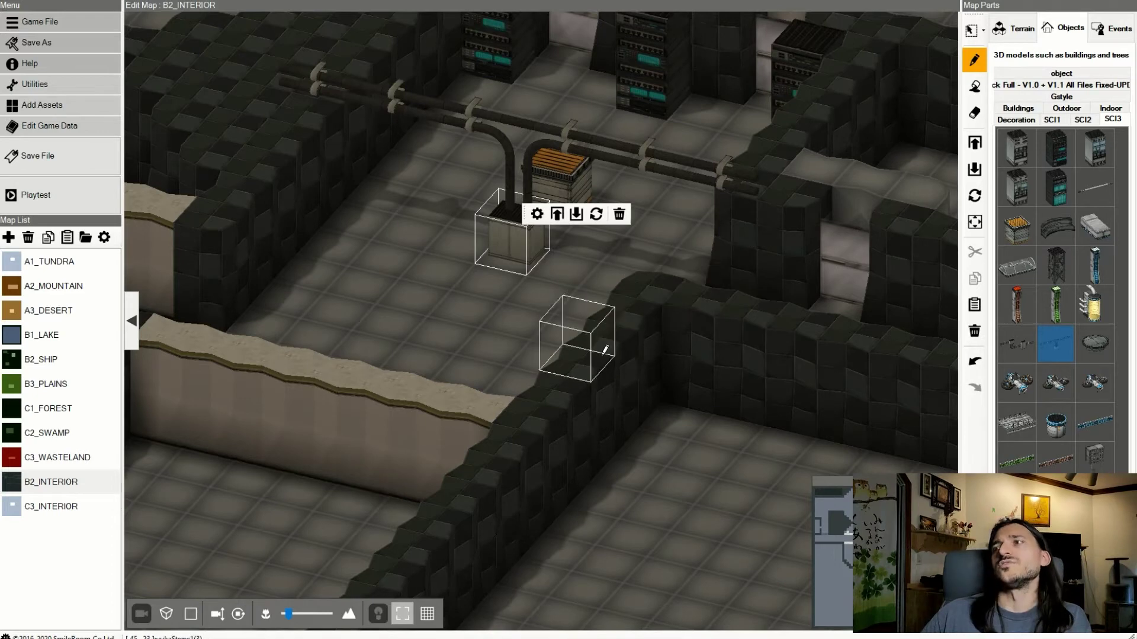
pyautogui.moveTo(523, 323); pyautogui.dragTo(540, 340, button='right')
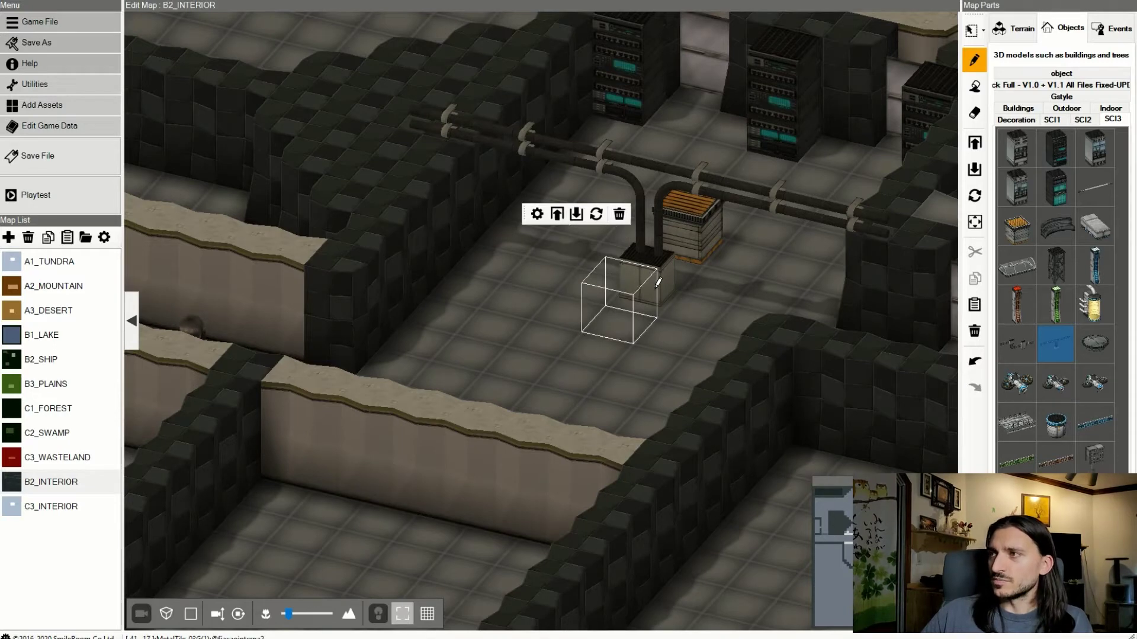
pyautogui.hotkey('ctrl', 'z')
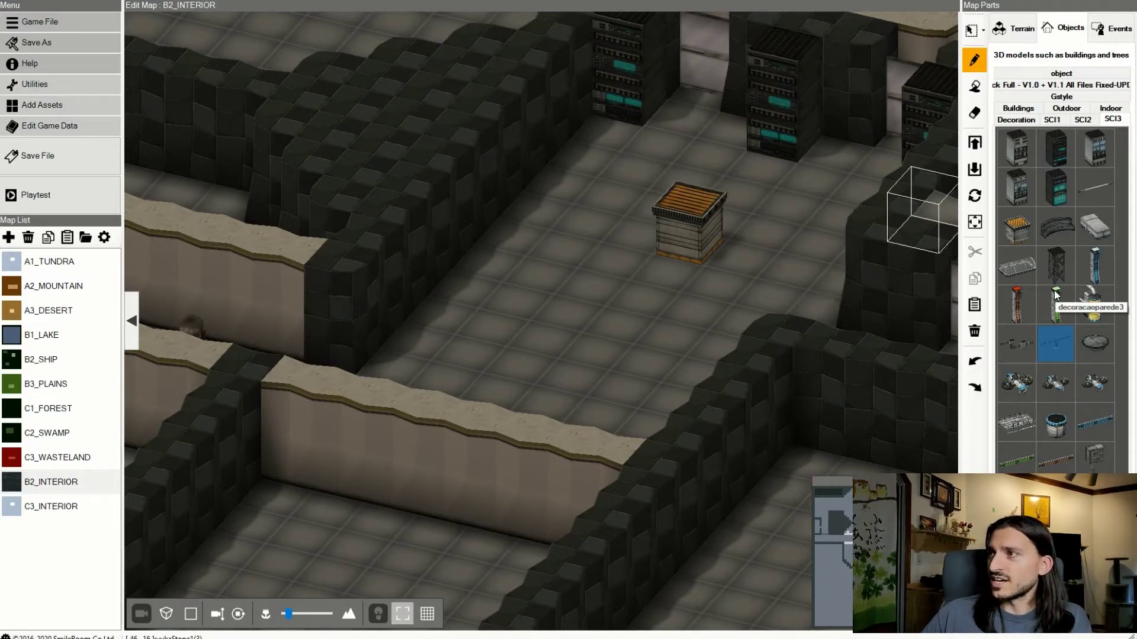
pyautogui.click(1056, 296)
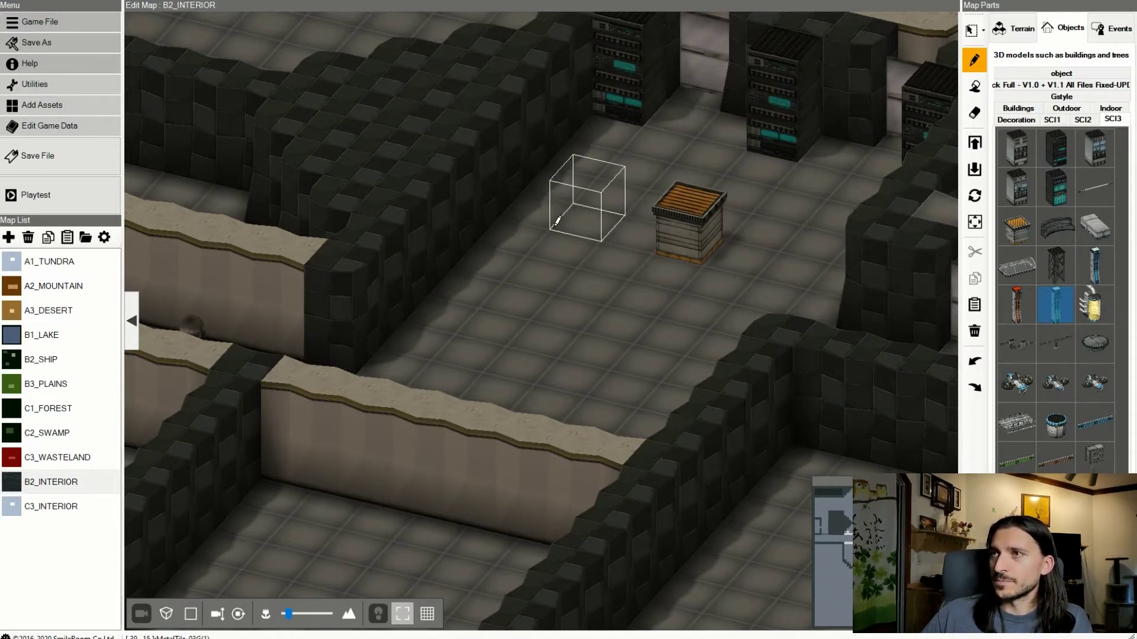
pyautogui.click(557, 222)
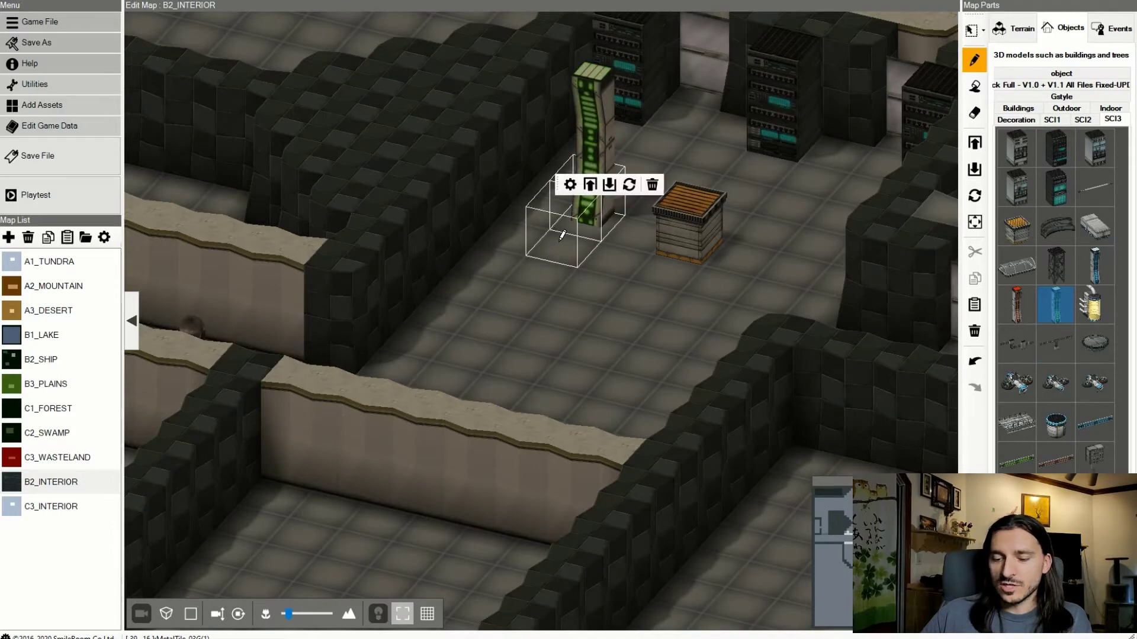
pyautogui.moveTo(562, 235); pyautogui.dragTo(581, 211, button='right')
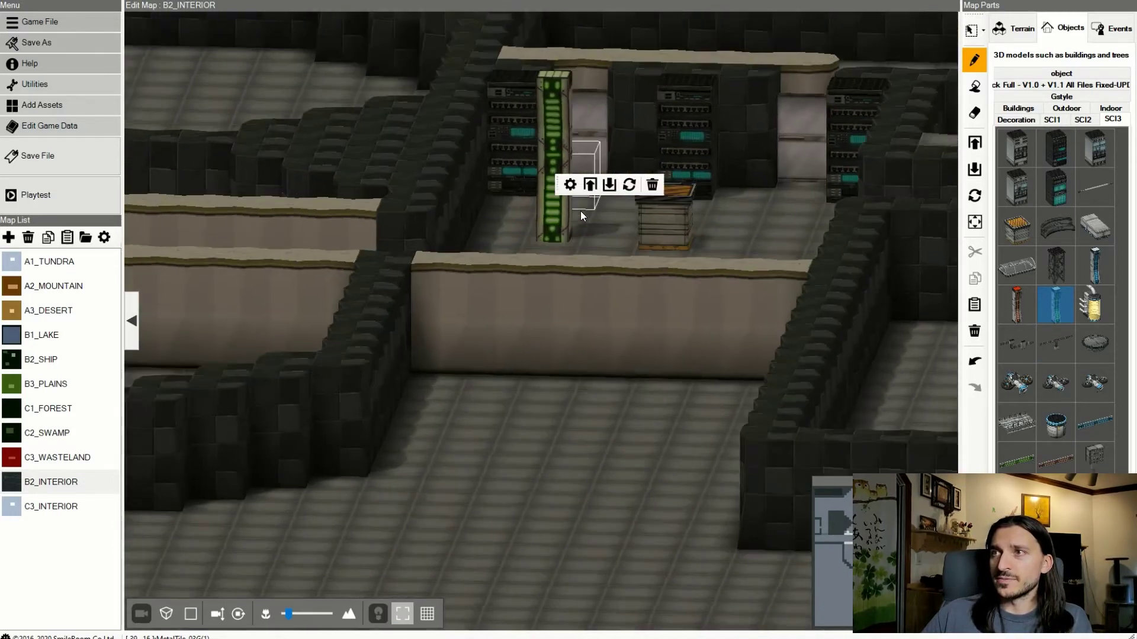
pyautogui.press('Delete')
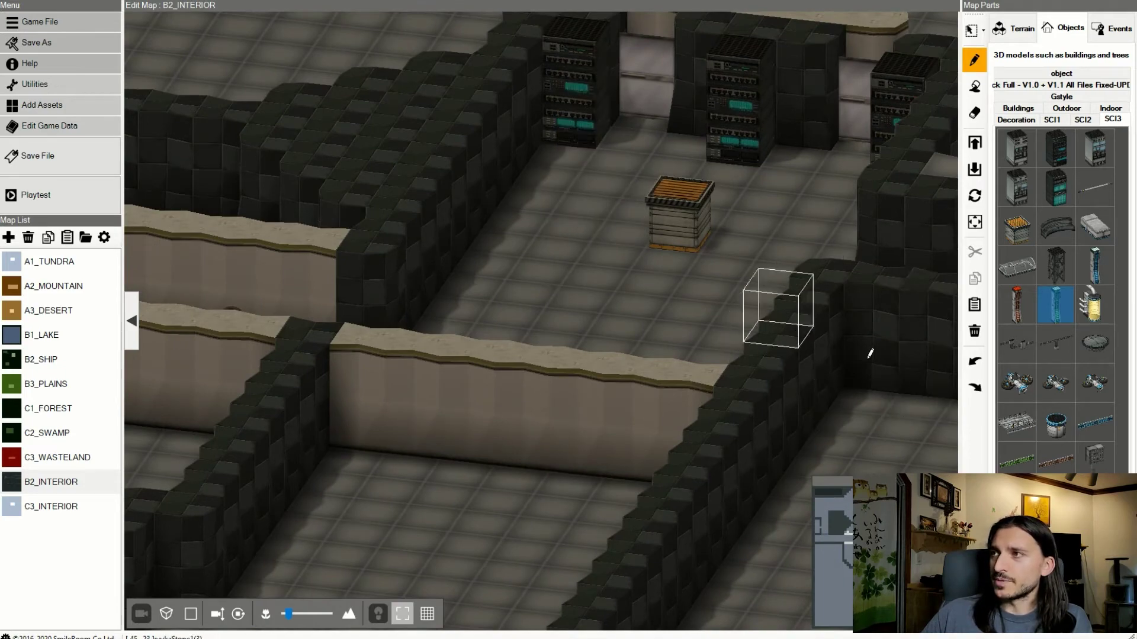
pyautogui.scroll(-3, 781, 307)
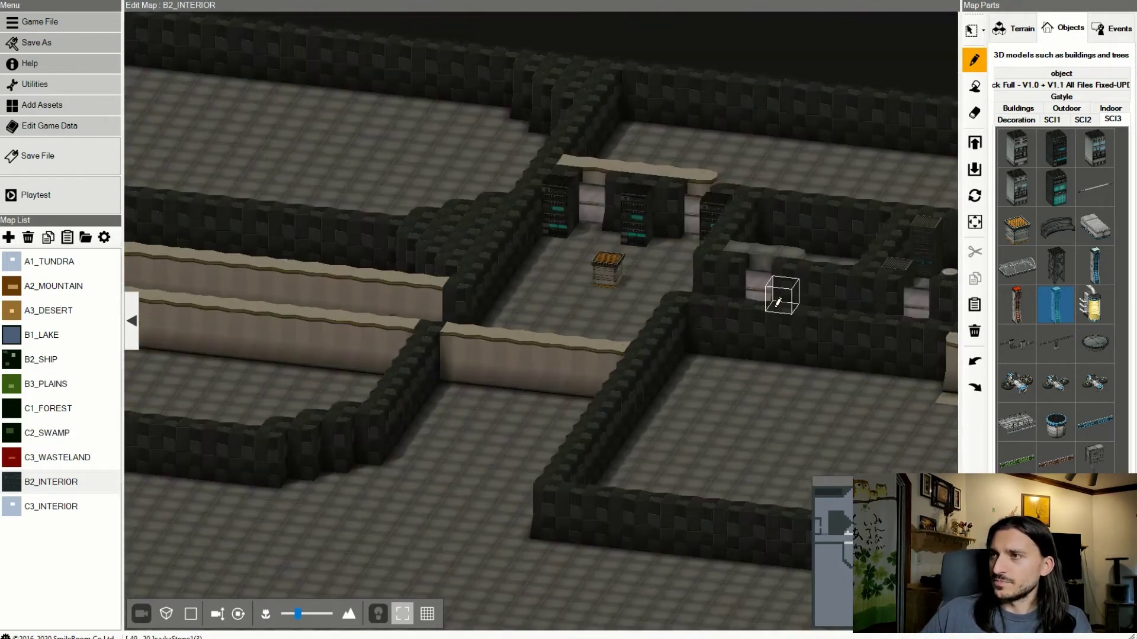
pyautogui.scroll(-3, 782, 341)
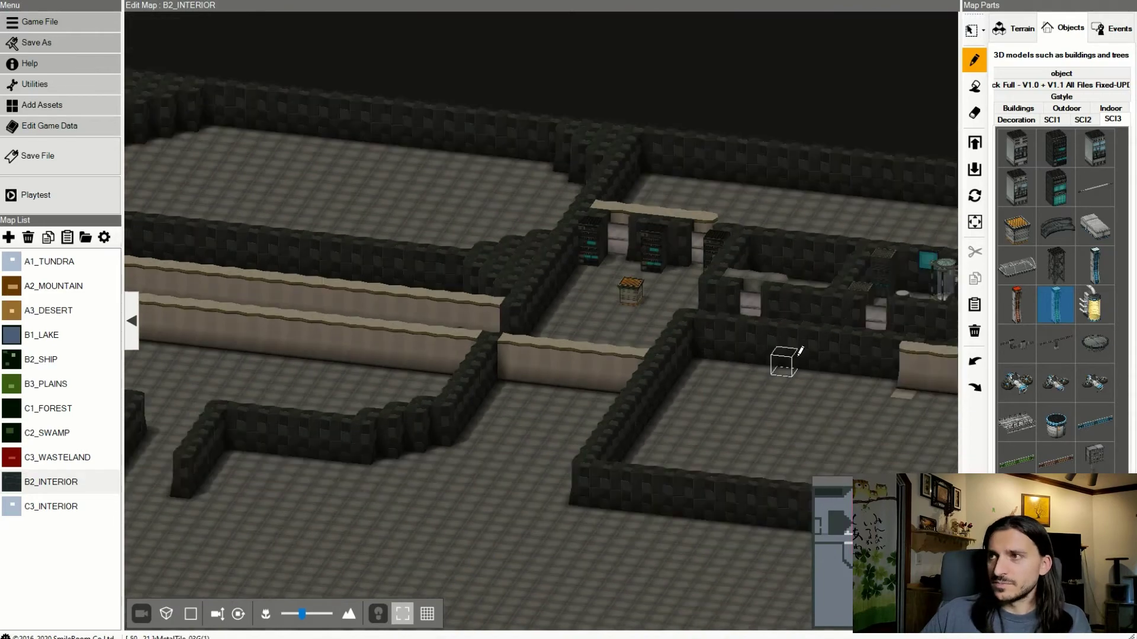
pyautogui.moveTo(795, 378); pyautogui.dragTo(811, 413, button='right')
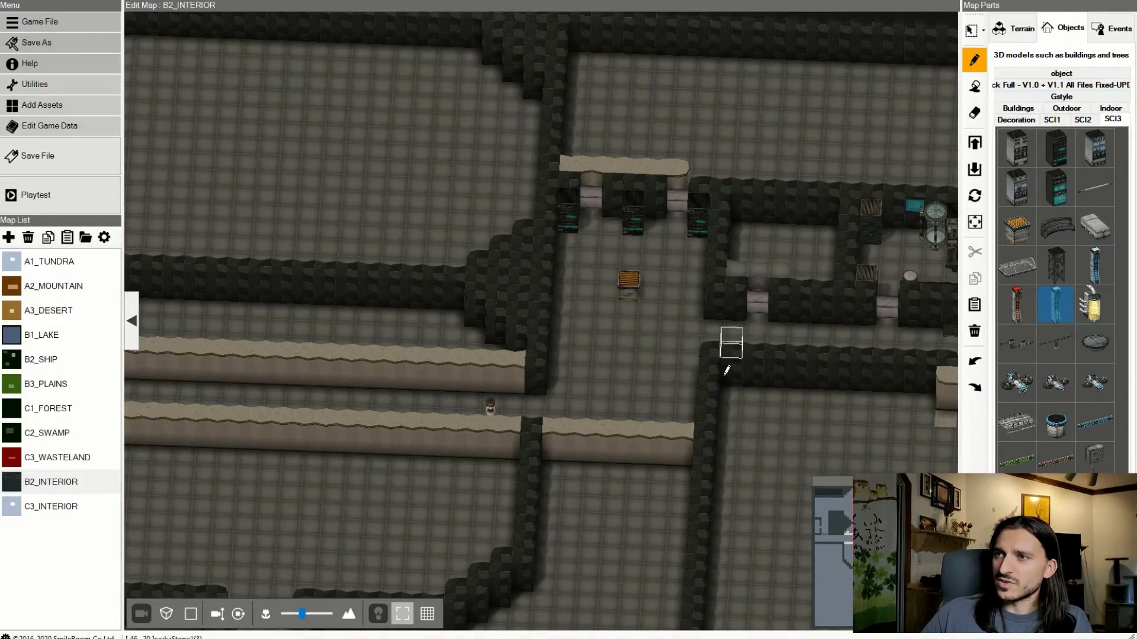
# - Place the SCI1 arched doorway with the yellow rim at the corridor's west end, beside the warp gate
pyautogui.moveTo(601, 383); pyautogui.dragTo(758, 340, button='middle')
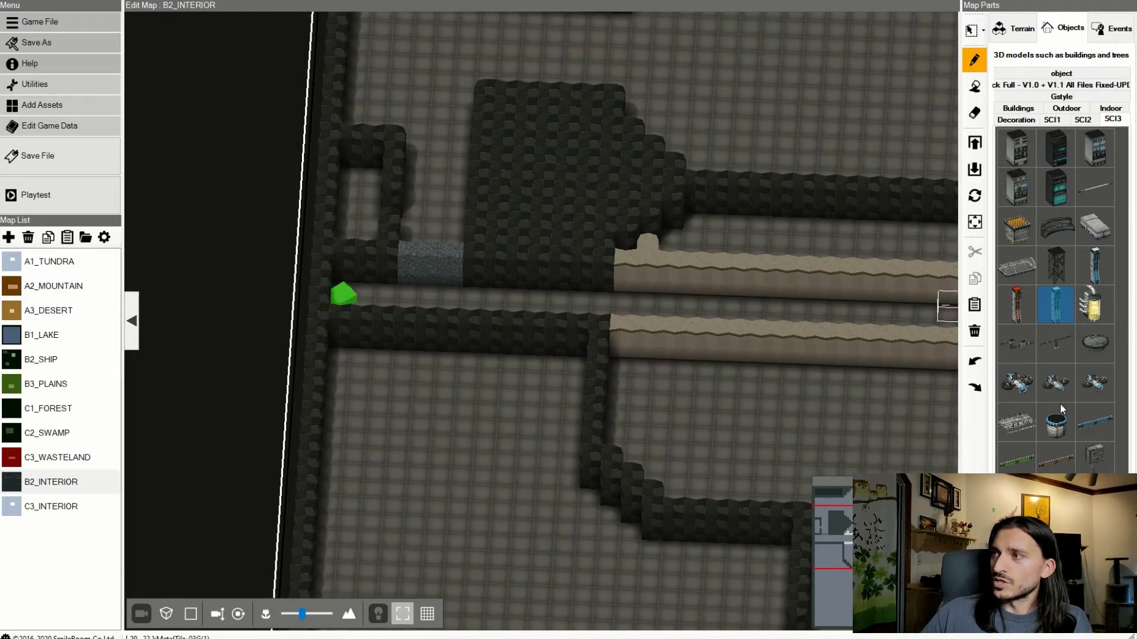
pyautogui.click(1085, 119)
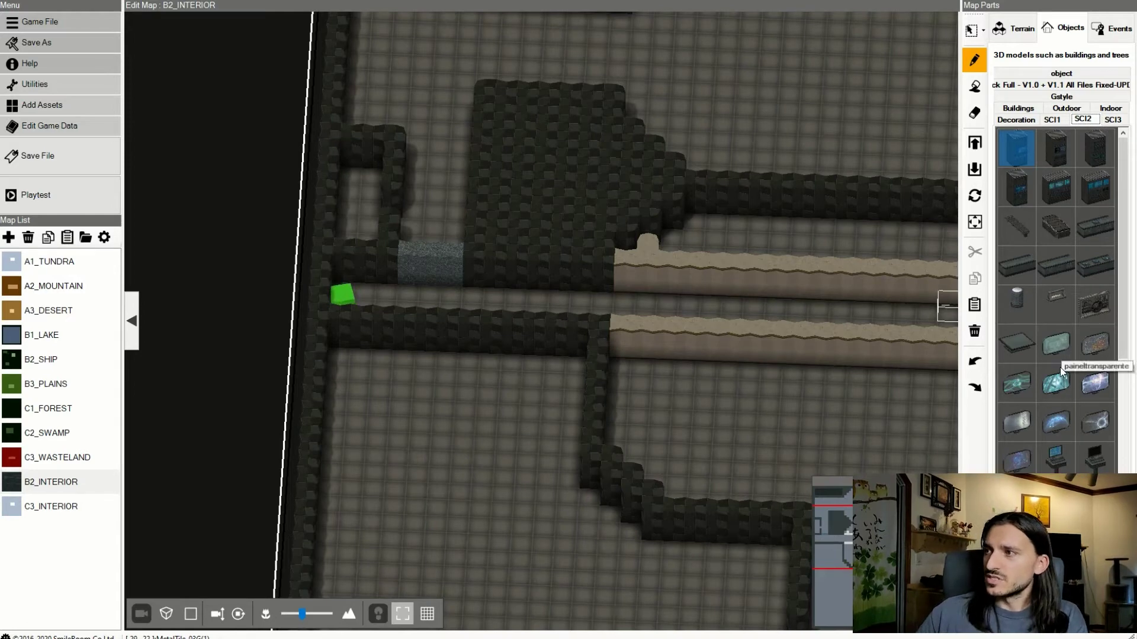
pyautogui.click(1056, 422)
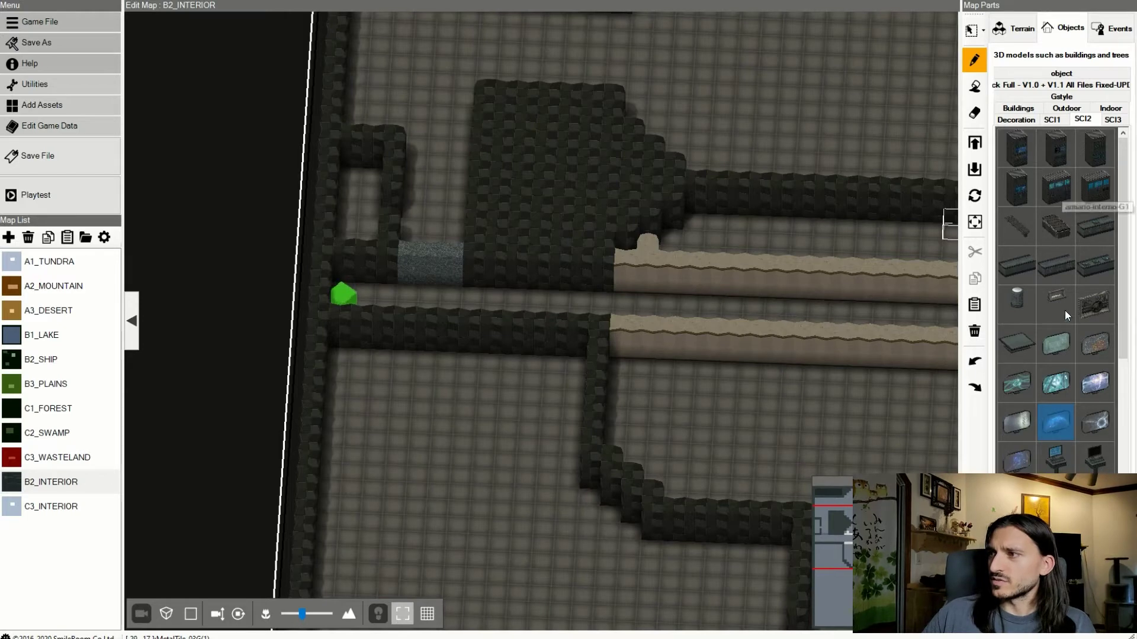
pyautogui.scroll(-4, 1065, 319)
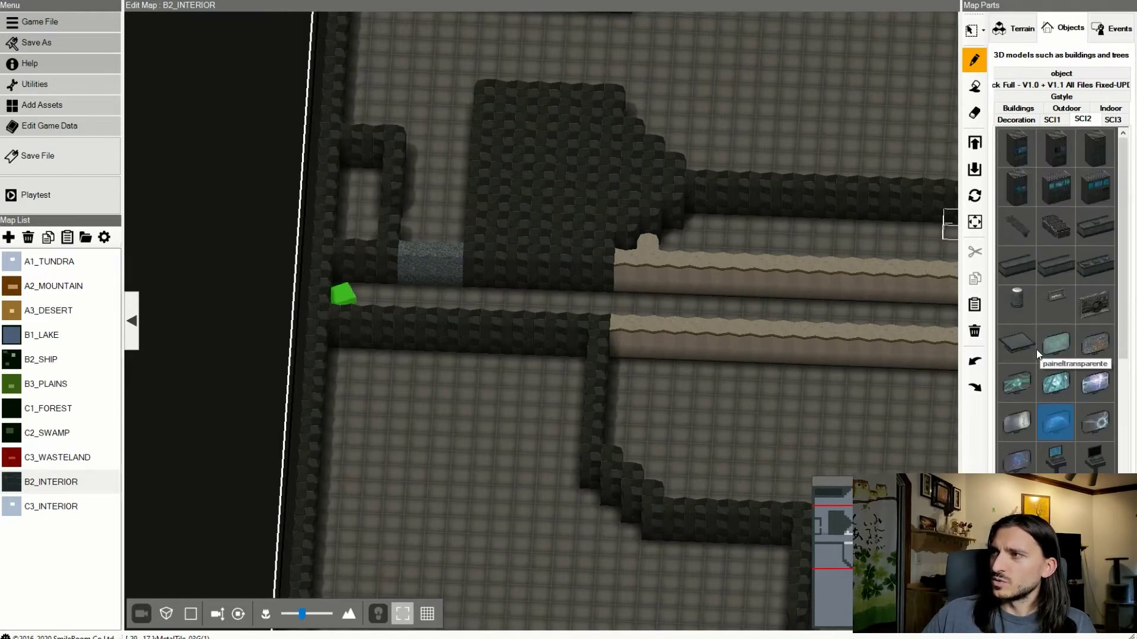
pyautogui.click(1053, 119)
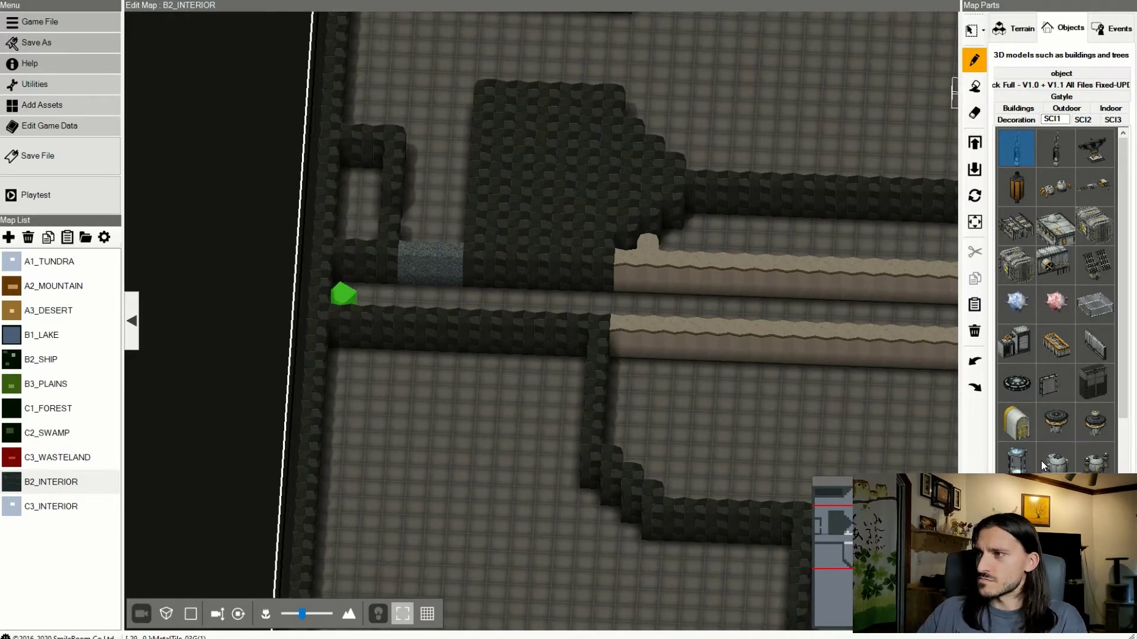
pyautogui.click(1024, 419)
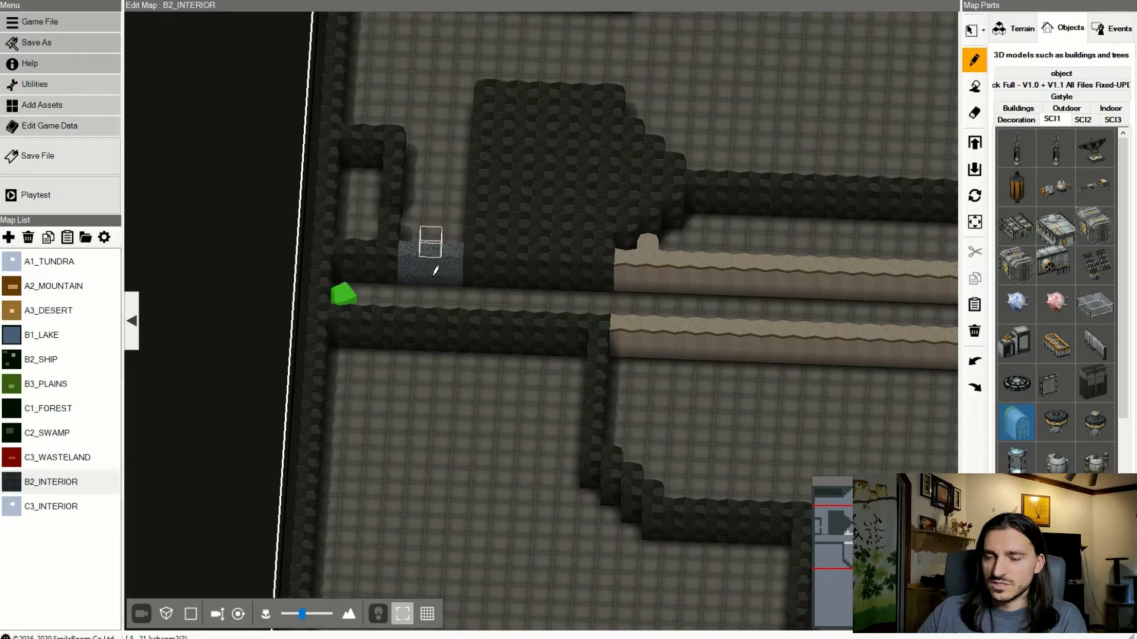
pyautogui.moveTo(433, 270); pyautogui.dragTo(336, 282, button='middle')
pyautogui.moveTo(446, 263); pyautogui.dragTo(498, 335, button='right')
pyautogui.click(584, 202)
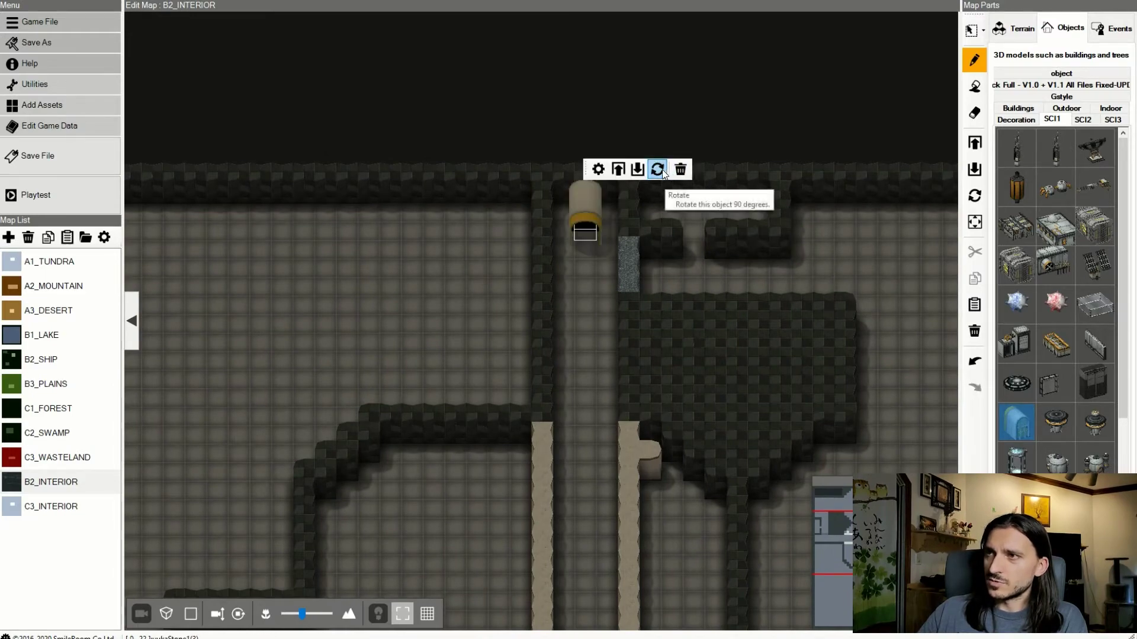
# - Cycle the arched doorway through its 90-degree orientations until its opening faces east along the corridor
pyautogui.scroll(5, 610, 242)
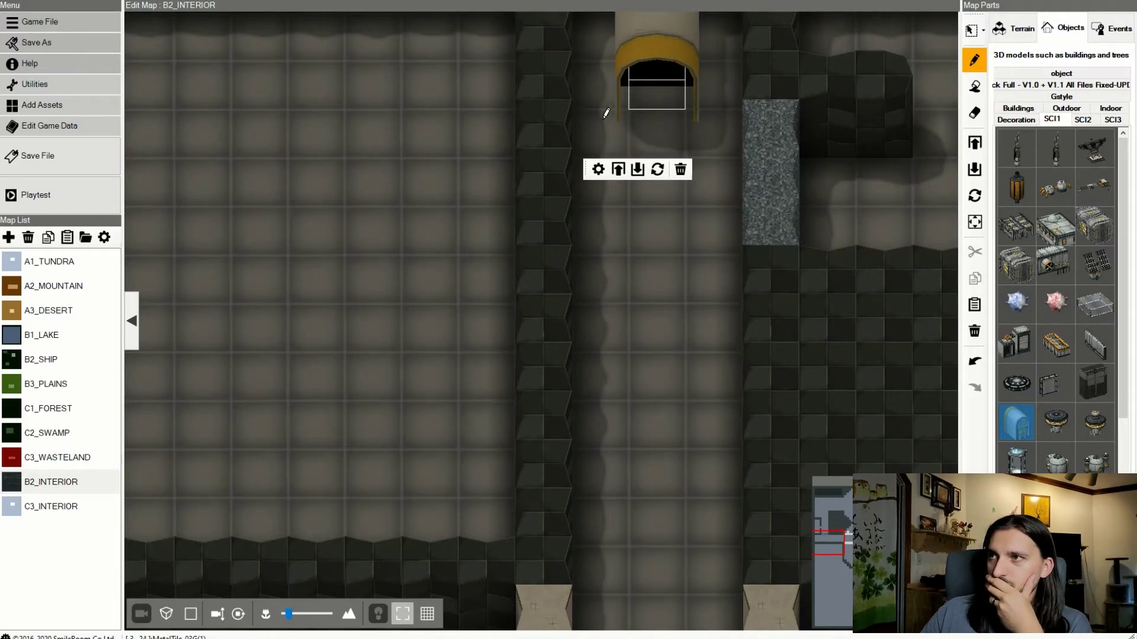
pyautogui.click(656, 170)
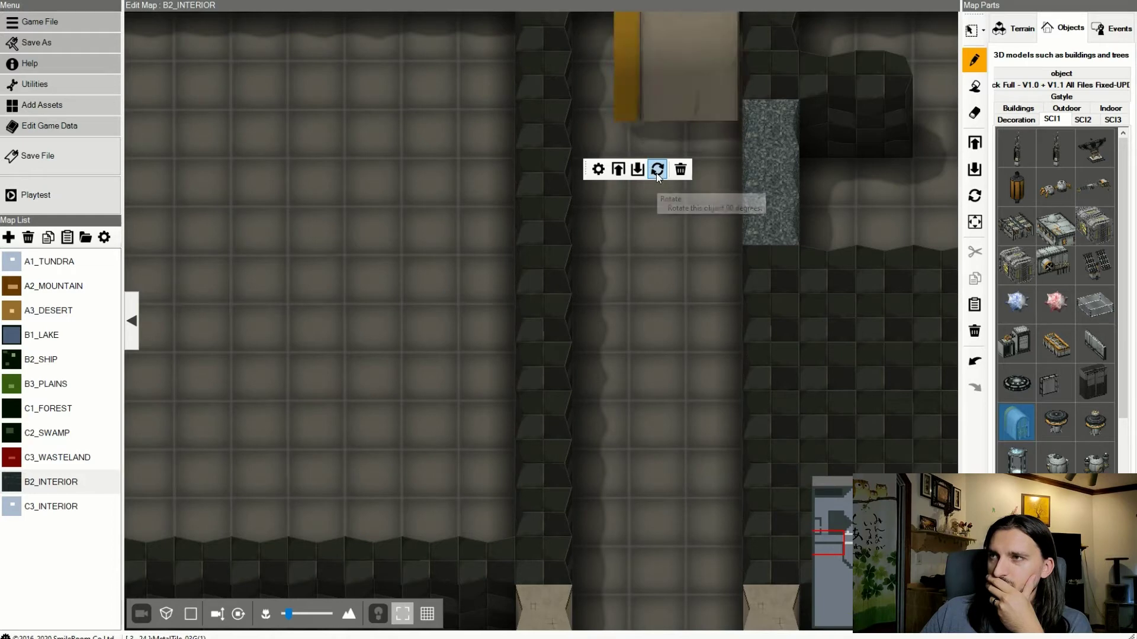
pyautogui.click(656, 173)
pyautogui.click(656, 173)
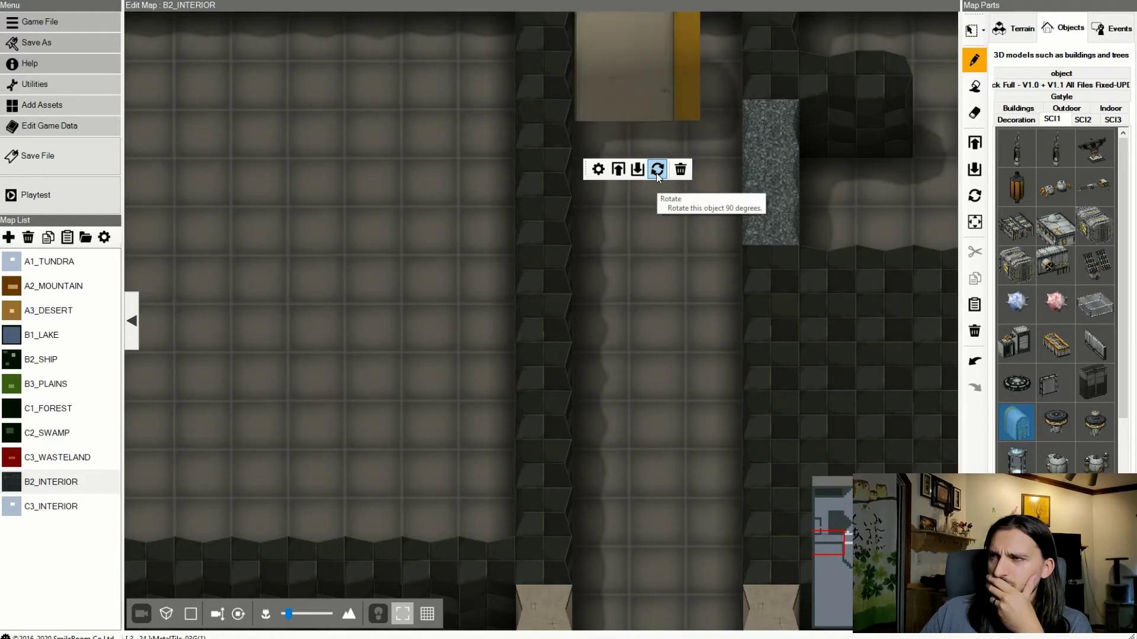
pyautogui.click(656, 173)
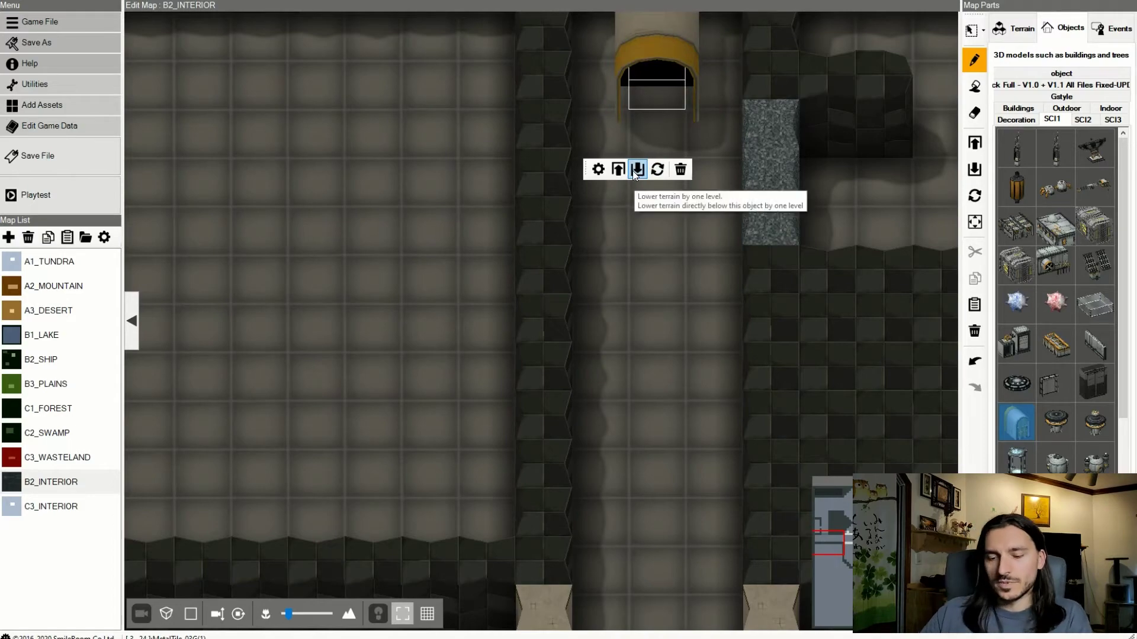
pyautogui.moveTo(538, 178); pyautogui.dragTo(634, 203, button='right')
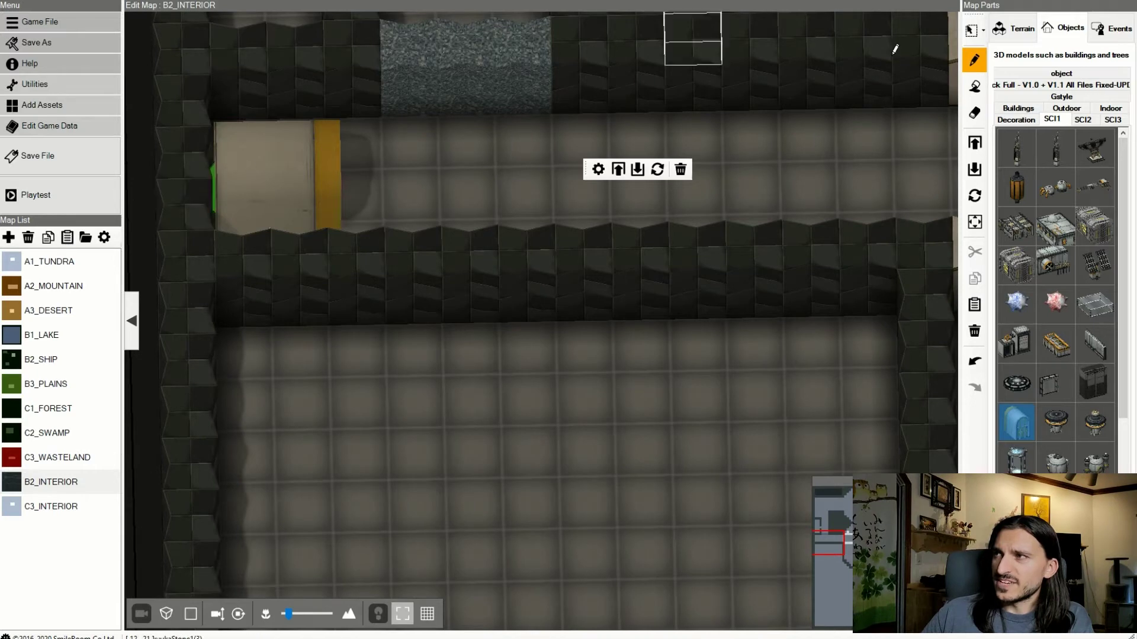
# - Try to select the warp gate event beneath the arched doorway, cancelling the new party-member event
pyautogui.click(1117, 31)
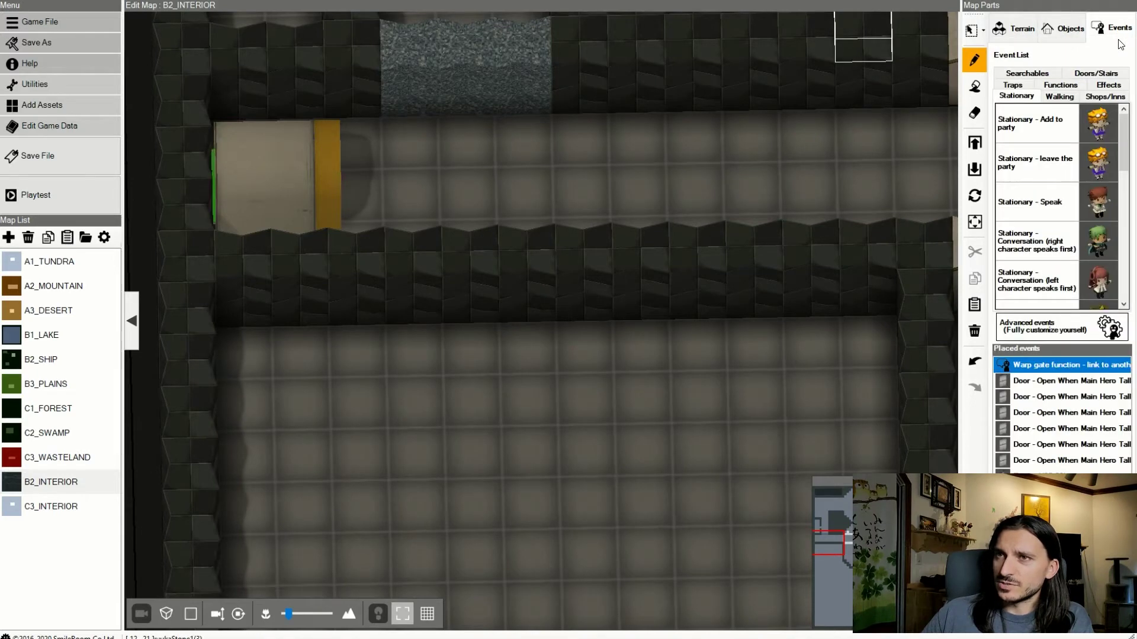
pyautogui.click(222, 185)
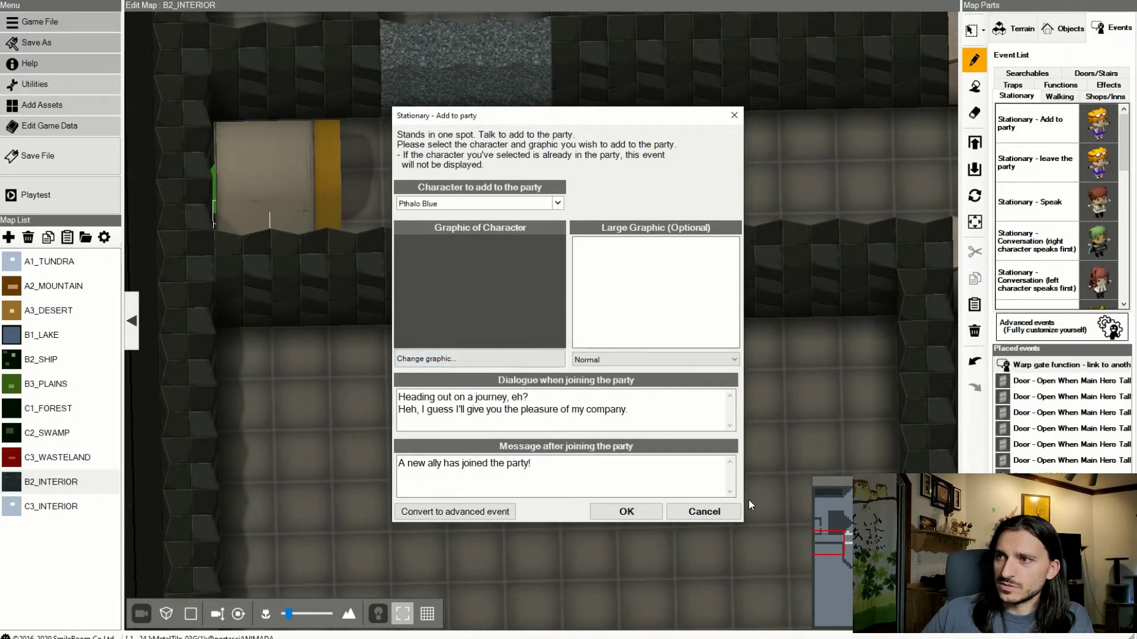
pyautogui.click(704, 511)
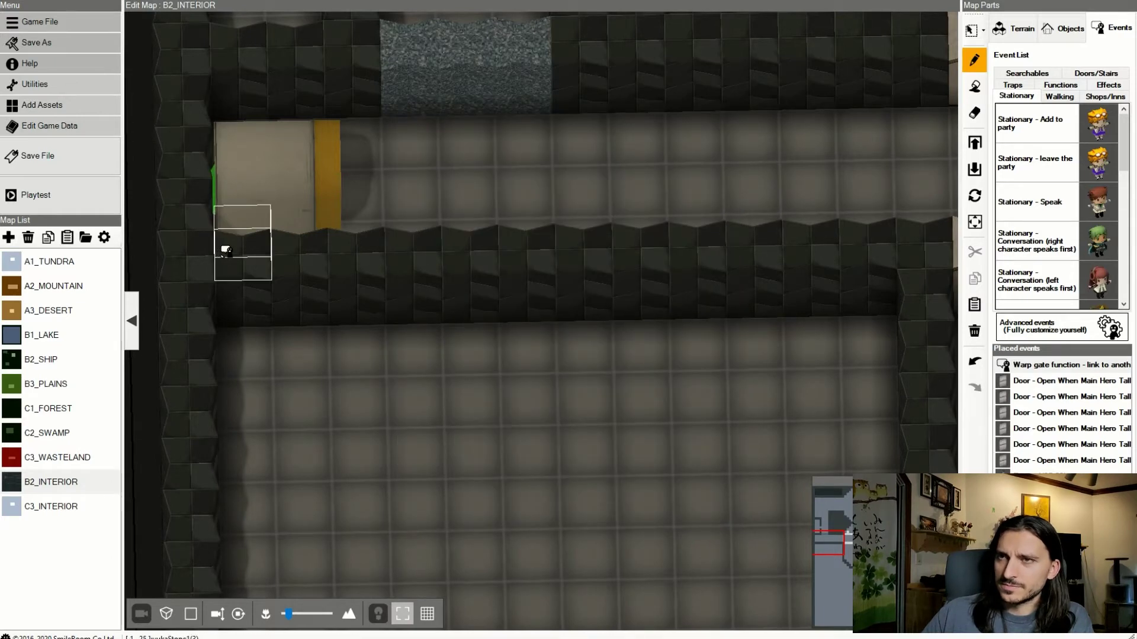
pyautogui.moveTo(227, 251); pyautogui.dragTo(219, 347, button='middle')
pyautogui.click(231, 214)
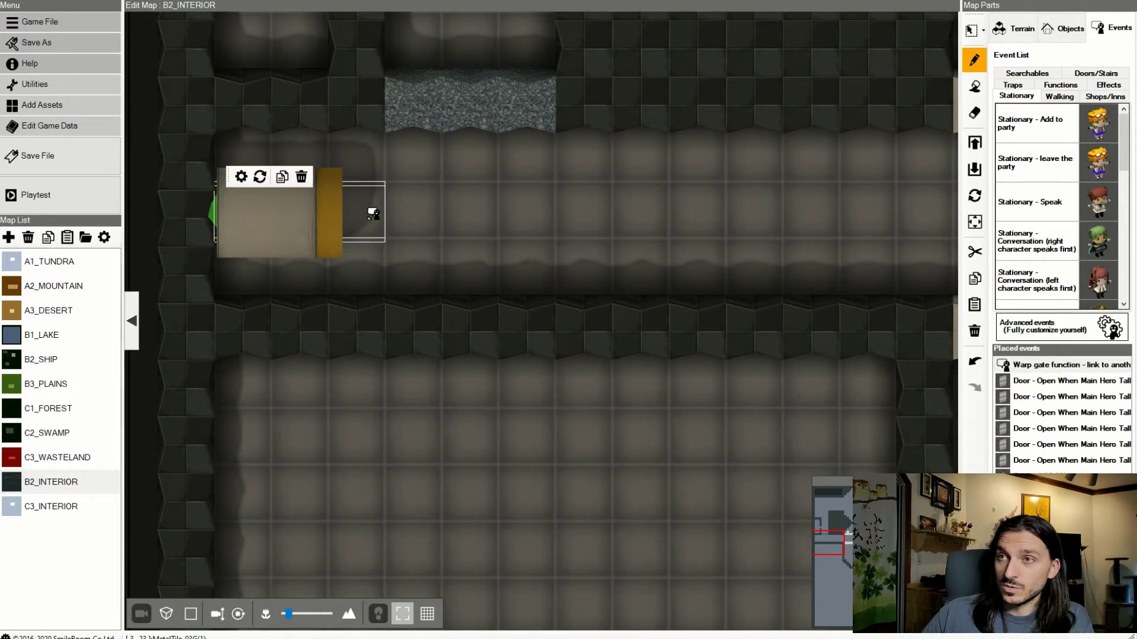
# - Try shifting the arched doorway along the corridor's west end and undo the extra copies placed there
pyautogui.click(1064, 30)
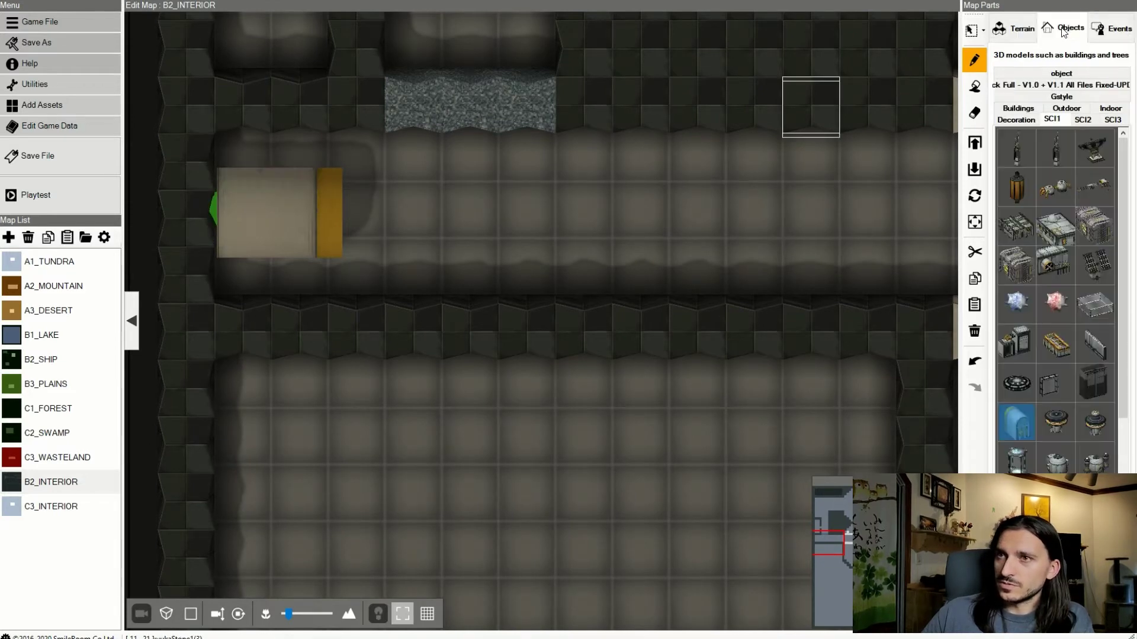
pyautogui.click(394, 219)
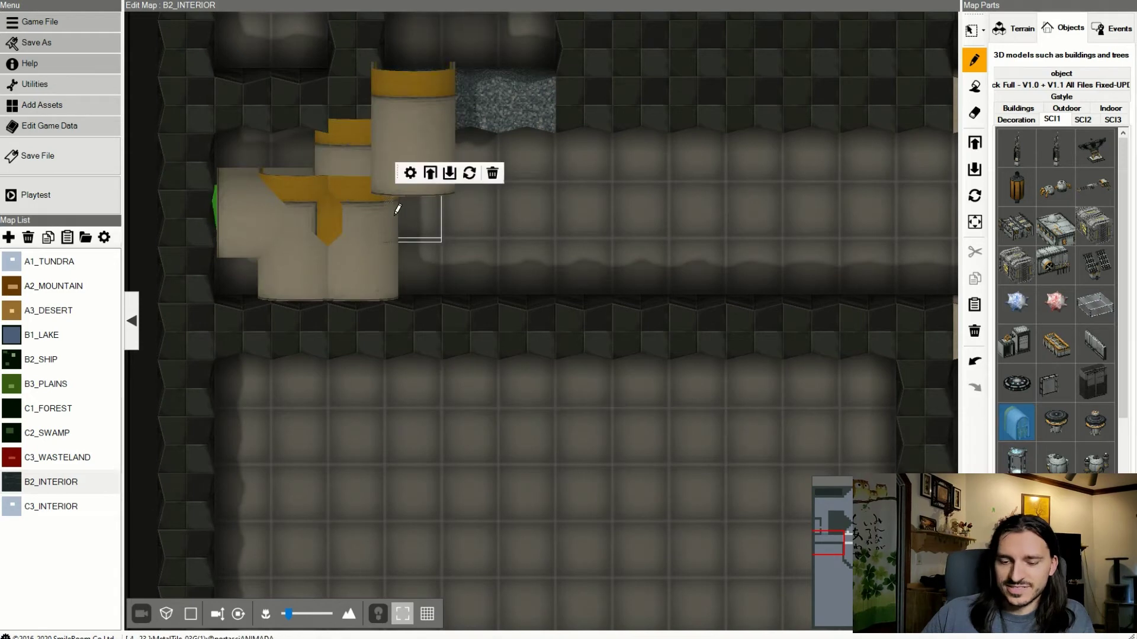
pyautogui.hotkey('ctrl', 'z')
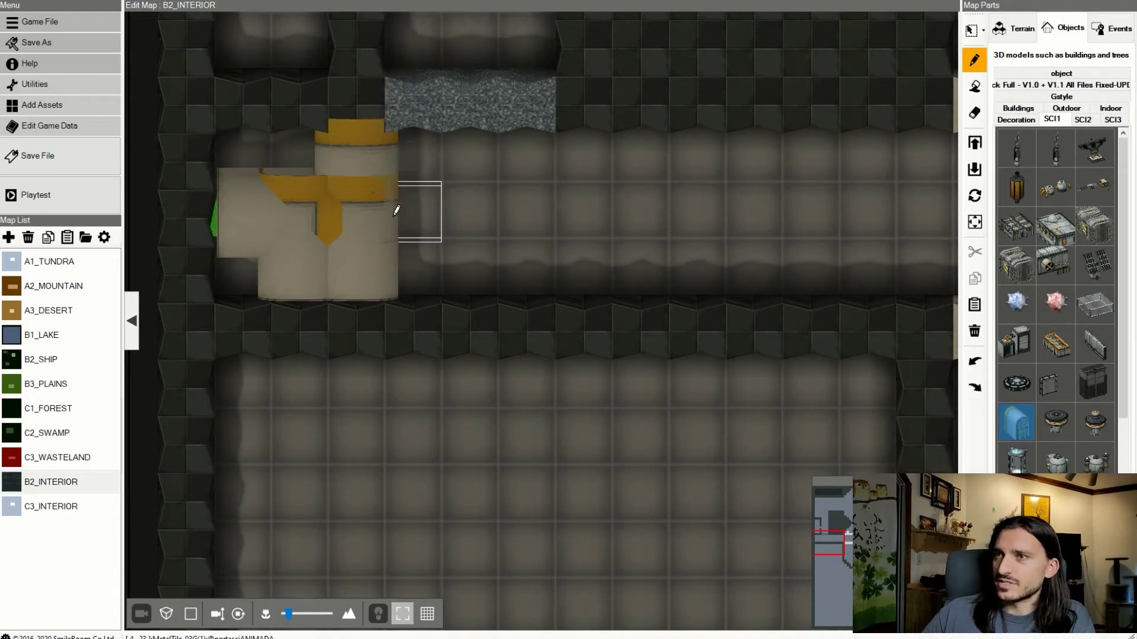
pyautogui.hotkey('ctrl', 'z')
pyautogui.hotkey('ctrl', 'z')
pyautogui.hotkey('ctrl', 'z')
pyautogui.hotkey('ctrl', 'z')
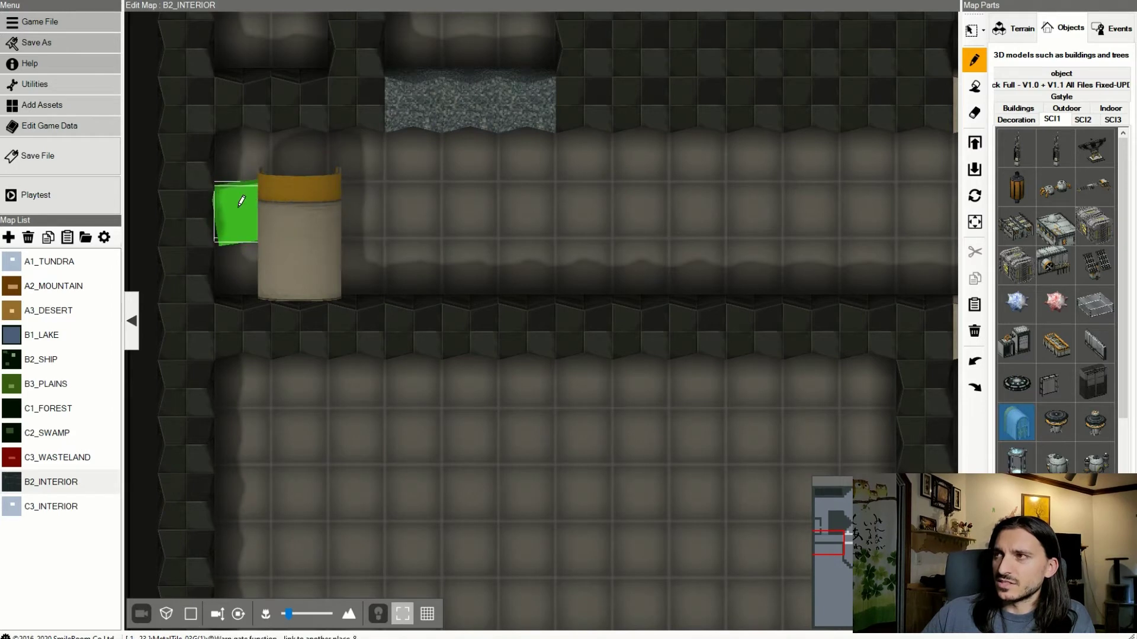
pyautogui.click(241, 202)
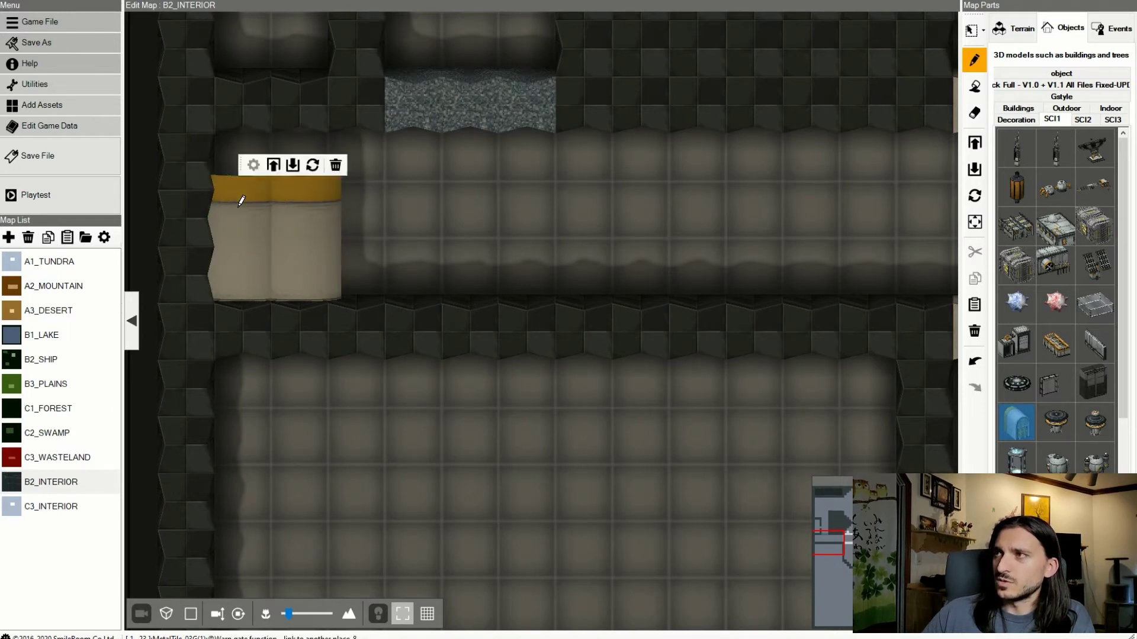
pyautogui.hotkey('ctrl', 'z')
# - Move the warp gate event two tiles east, in front of the arched doorway, and rotate the doorway to open east
pyautogui.click(972, 31)
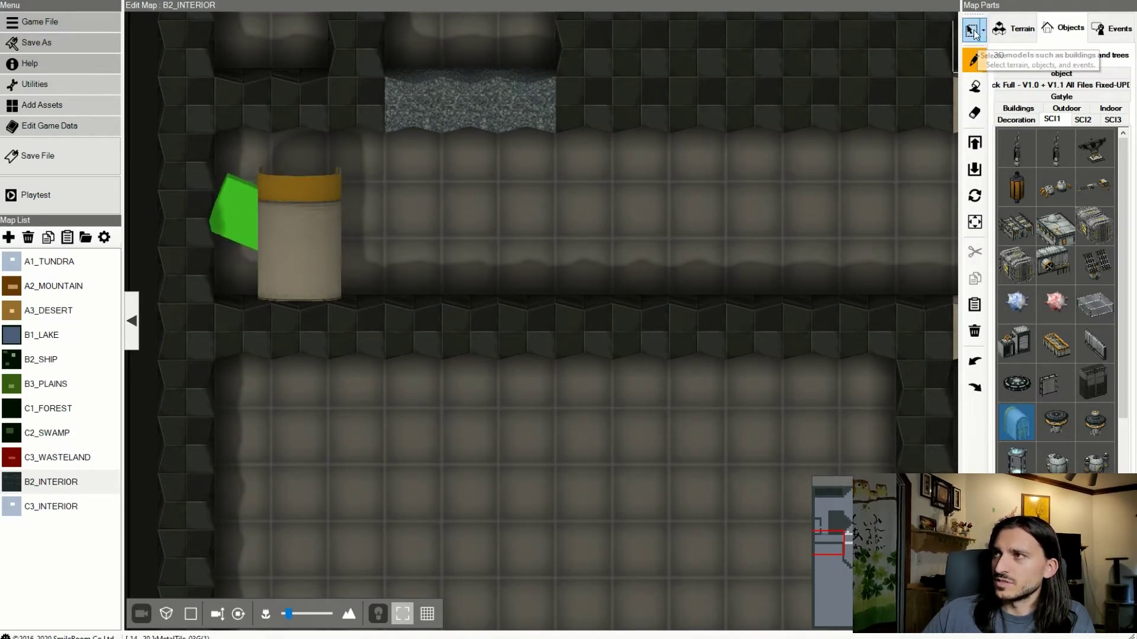
pyautogui.moveTo(245, 204); pyautogui.dragTo(369, 203)
pyautogui.click(324, 231)
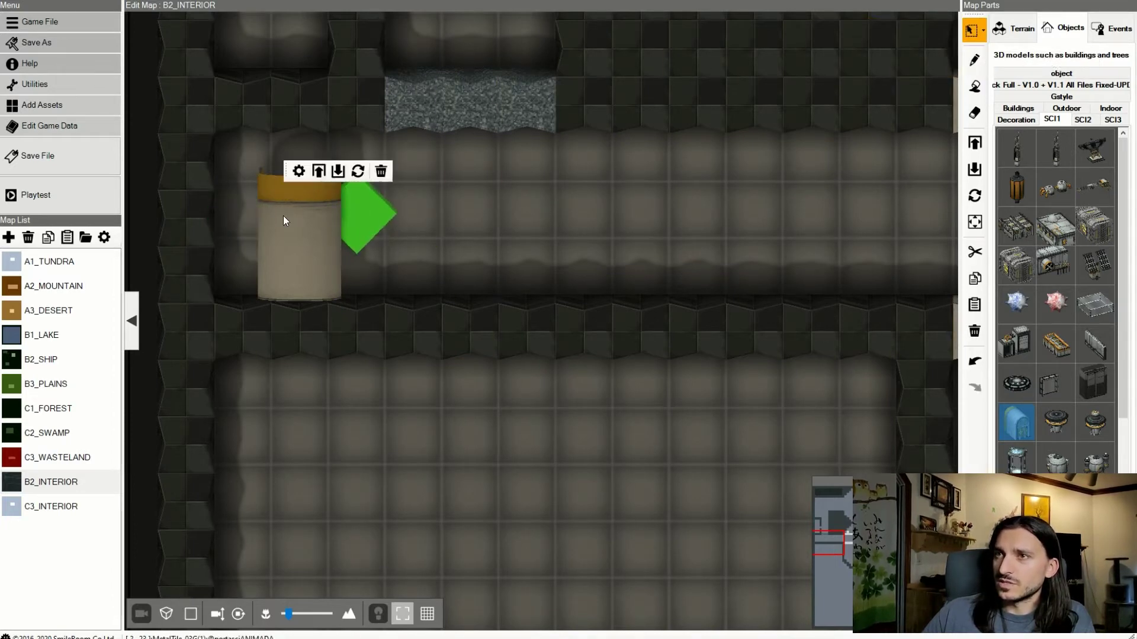
pyautogui.click(357, 172)
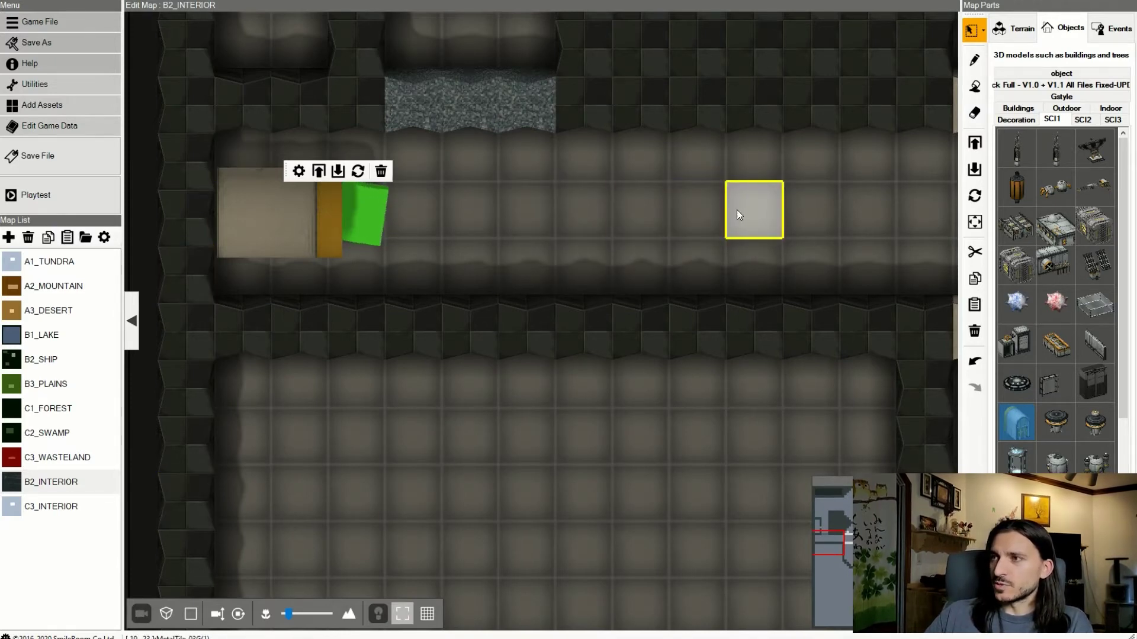
# - Create an advanced event beside the console counter in the western of the two furnished rooms
pyautogui.scroll(-3, 737, 210)
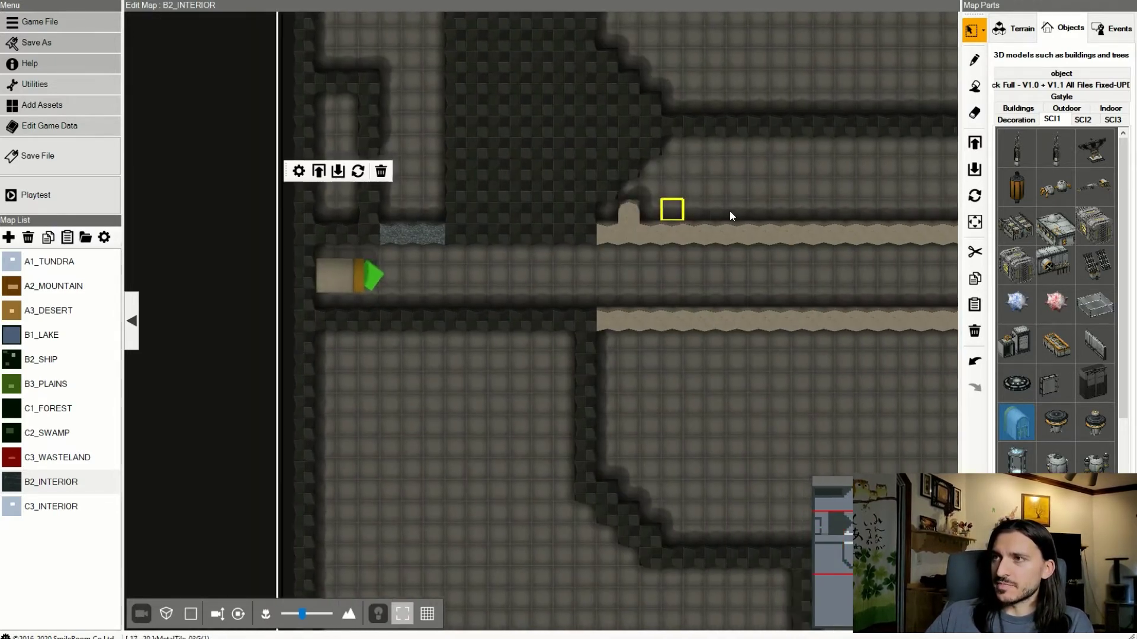
pyautogui.moveTo(730, 211); pyautogui.dragTo(483, 238, button='right')
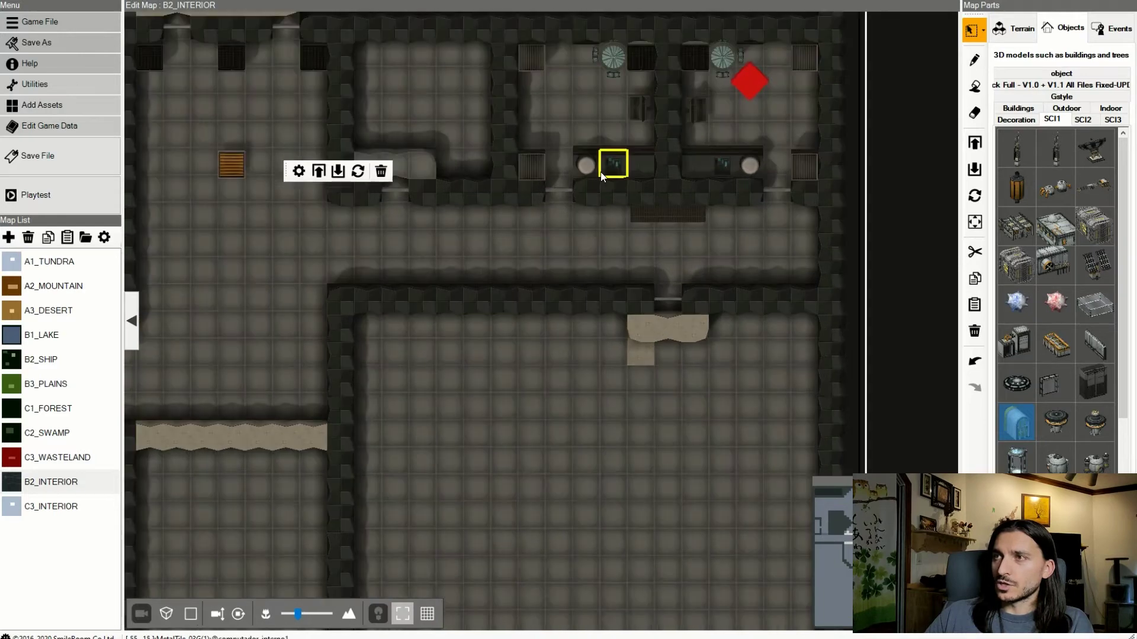
pyautogui.scroll(5, 562, 222)
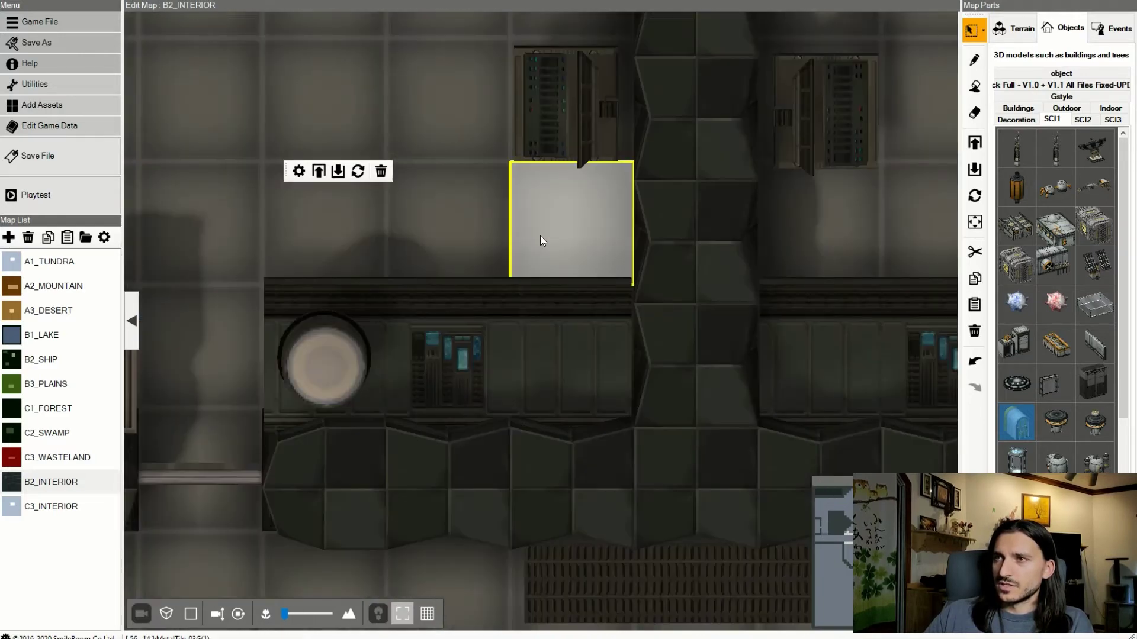
pyautogui.scroll(-3, 540, 236)
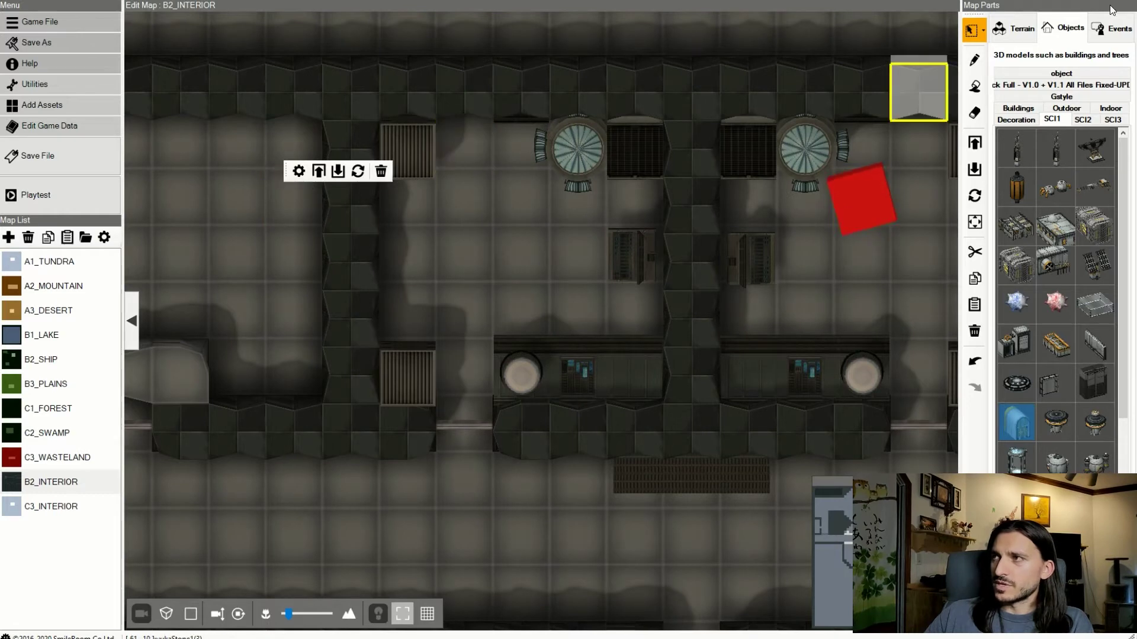
pyautogui.click(1113, 28)
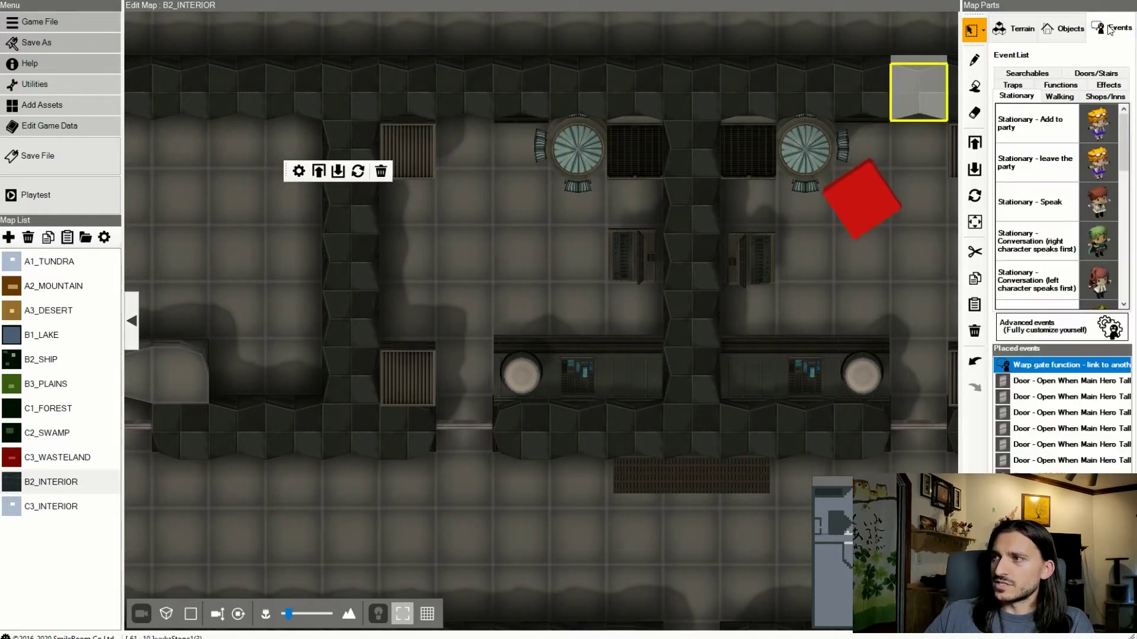
pyautogui.click(1023, 334)
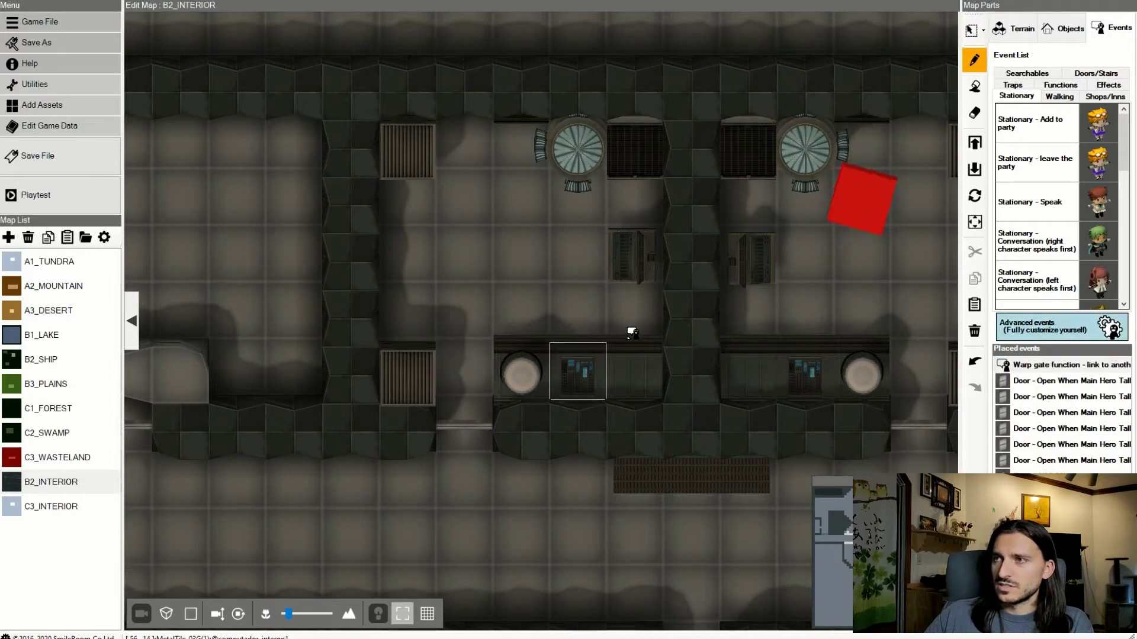
pyautogui.click(628, 317)
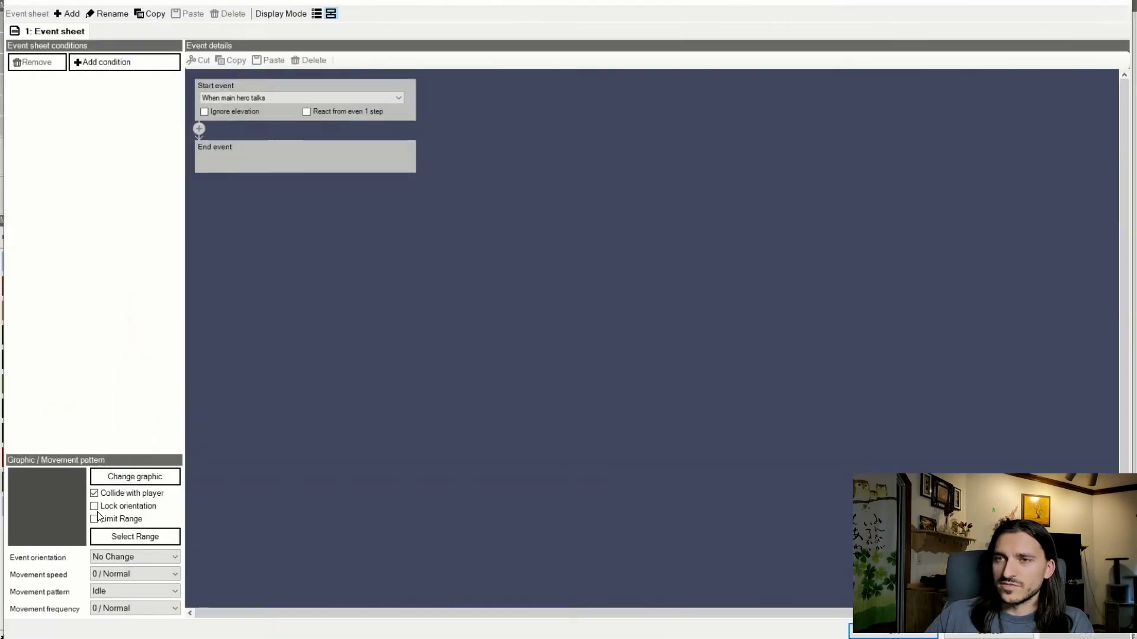
# - Bring up the graphic choices for the new event and show the 3D Particle category
pyautogui.click(54, 498)
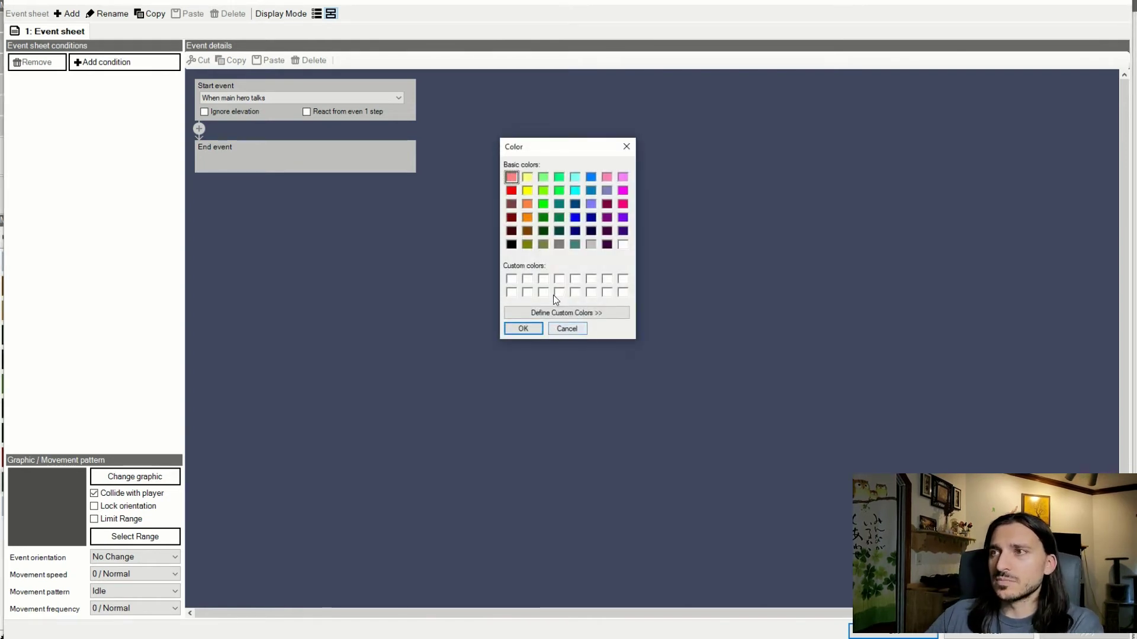
pyautogui.click(568, 326)
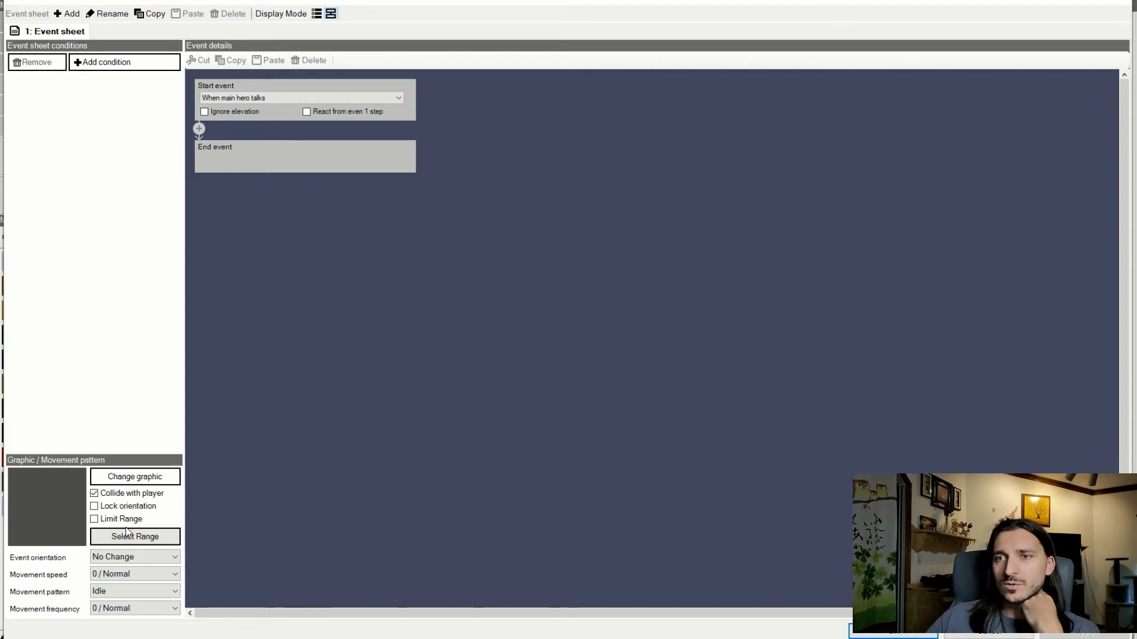
pyautogui.click(135, 477)
pyautogui.scroll(-10, 493, 281)
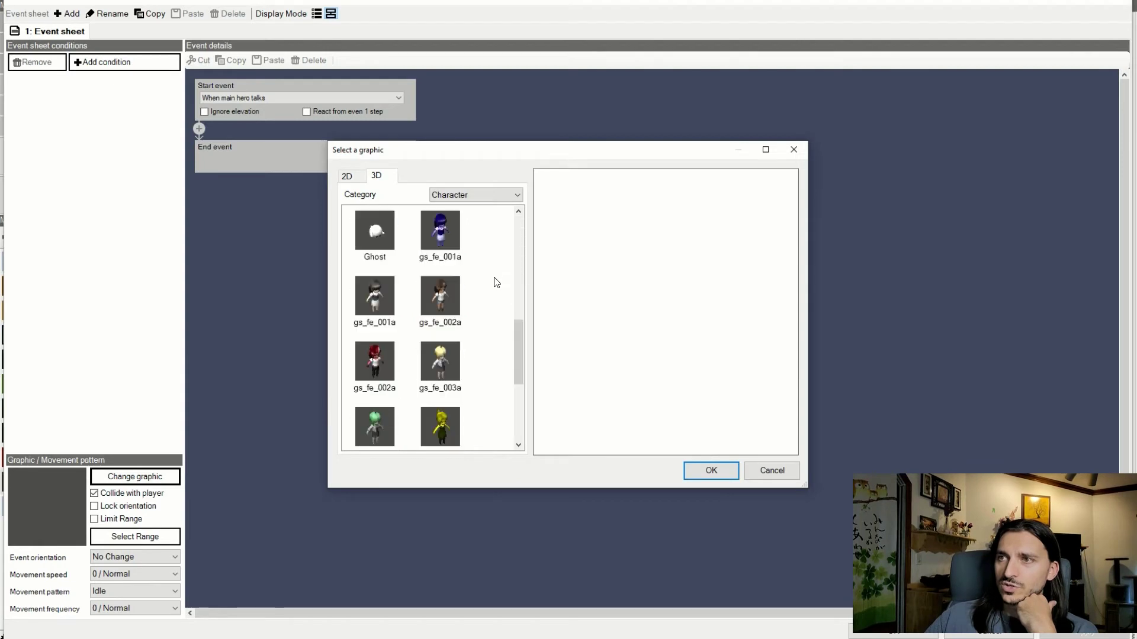
pyautogui.scroll(6, 496, 283)
pyautogui.scroll(3, 496, 282)
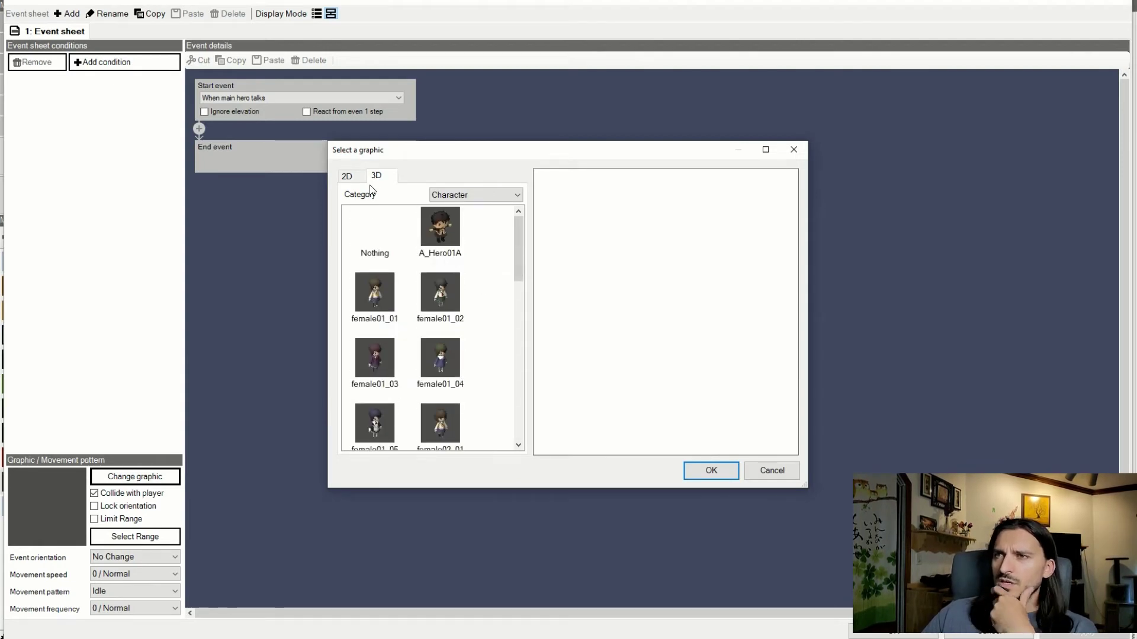
pyautogui.click(454, 197)
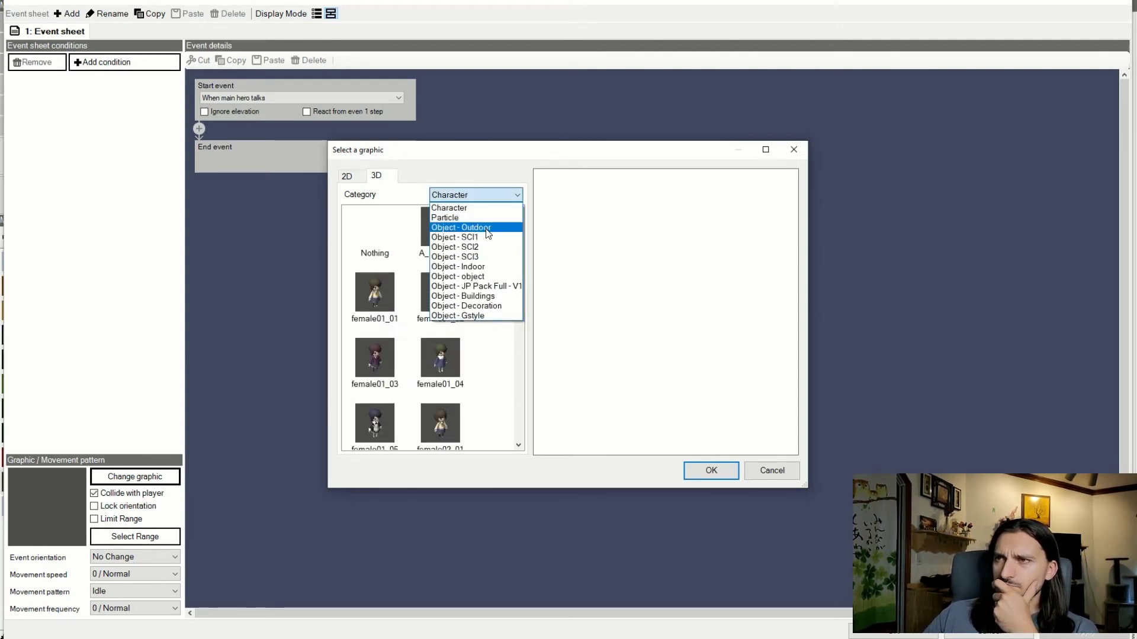
pyautogui.click(450, 218)
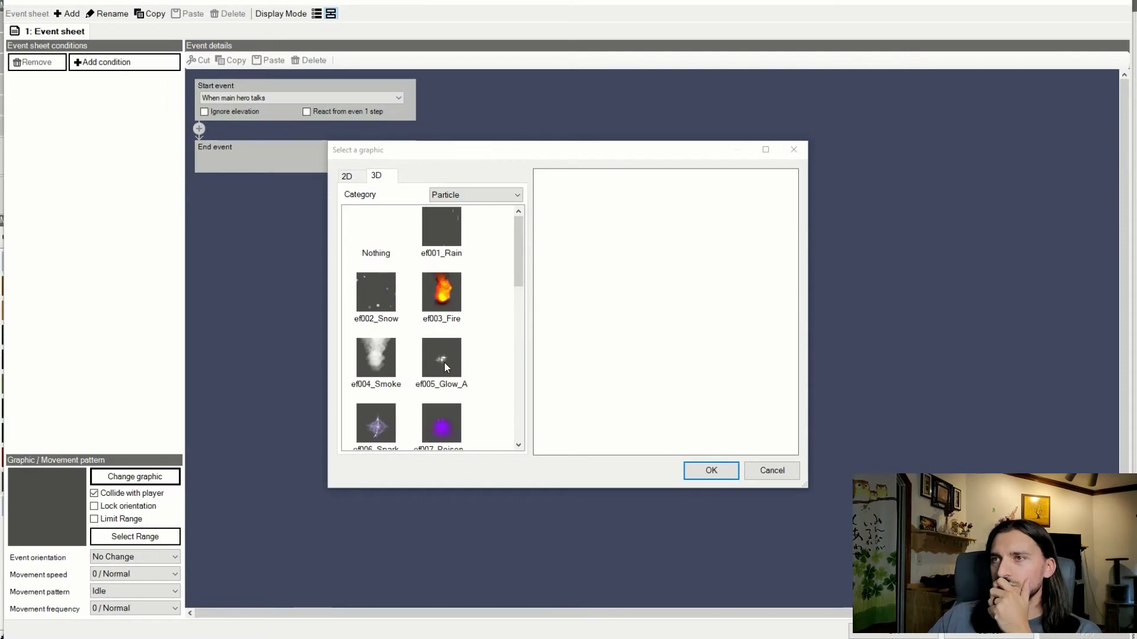
# - Preview the particle effects one after another, from ef005_Glow_A to ef015_ColdWind
pyautogui.click(444, 363)
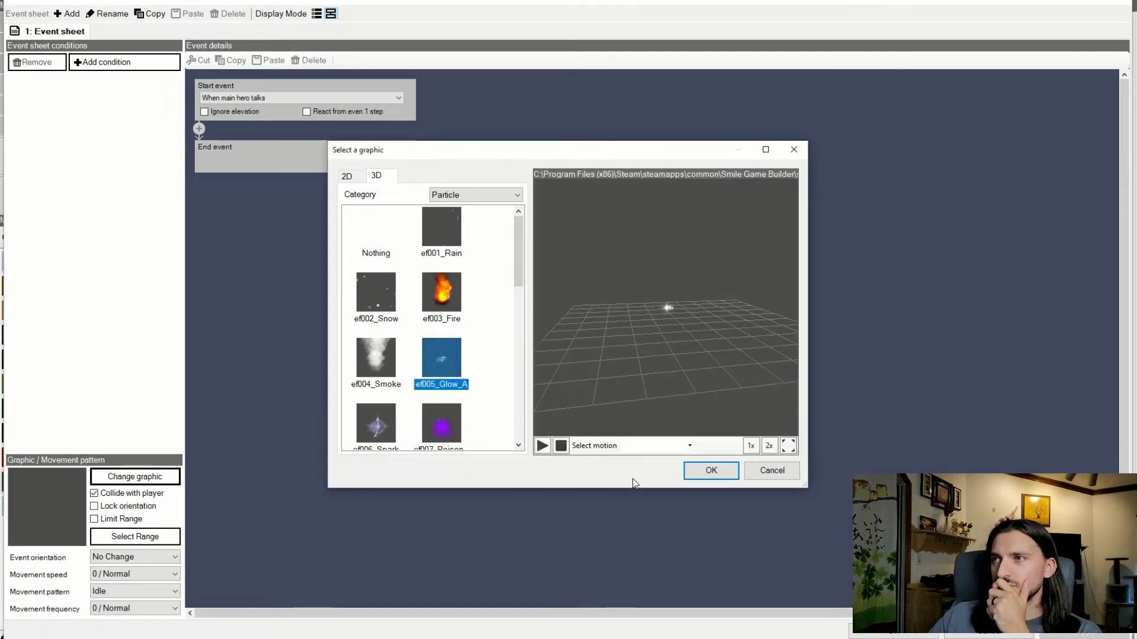
pyautogui.click(384, 434)
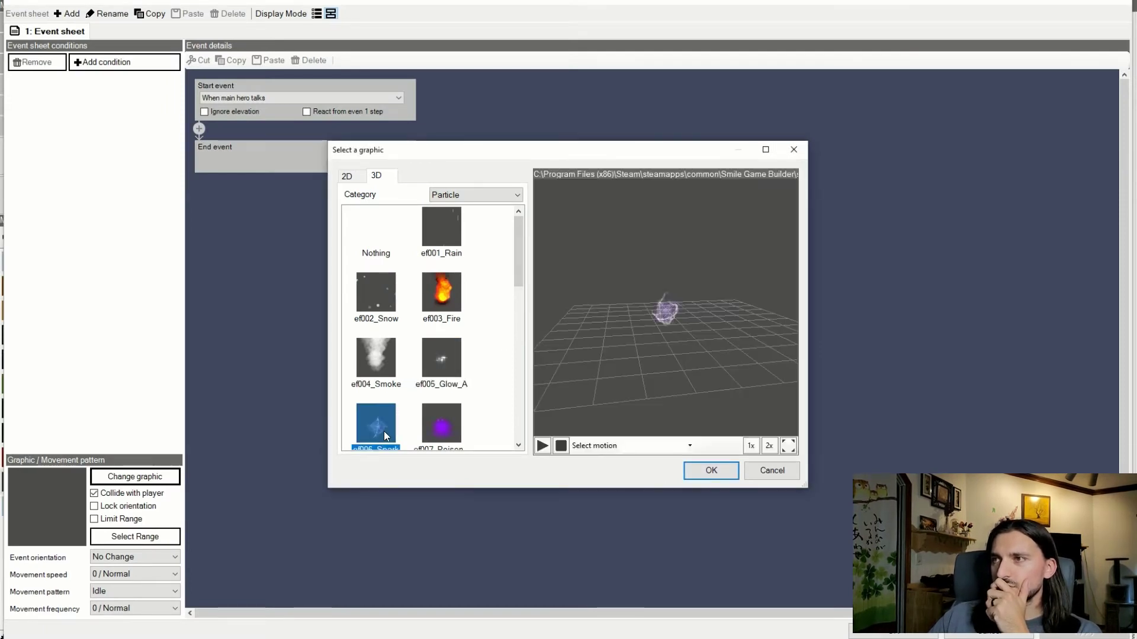
pyautogui.scroll(-1, 388, 367)
pyautogui.scroll(-2, 414, 343)
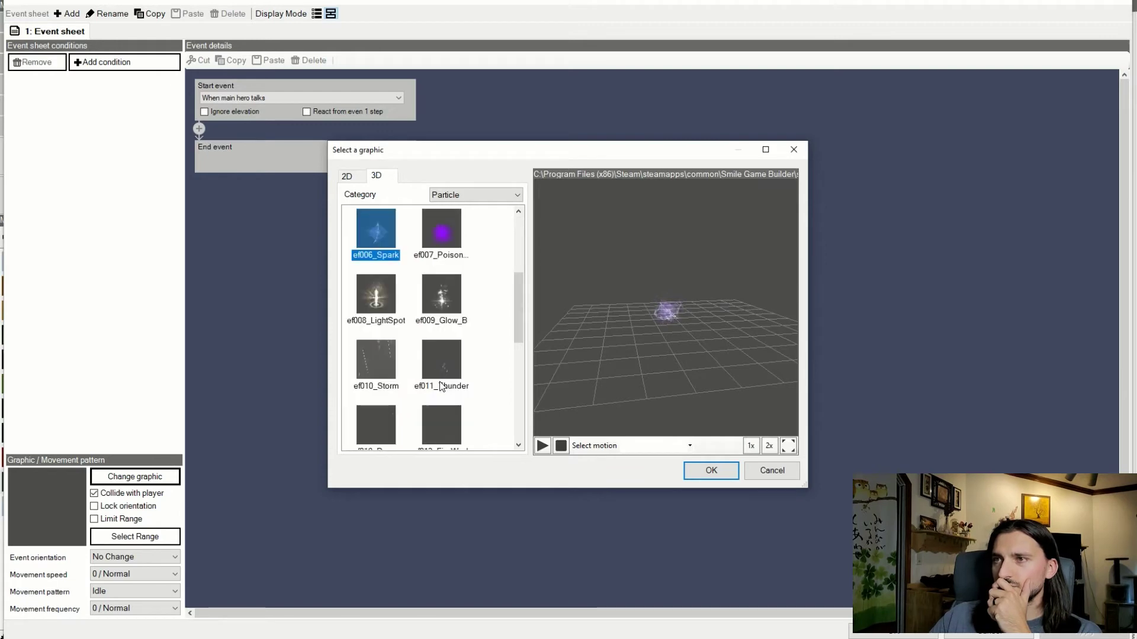
pyautogui.click(376, 294)
pyautogui.click(437, 297)
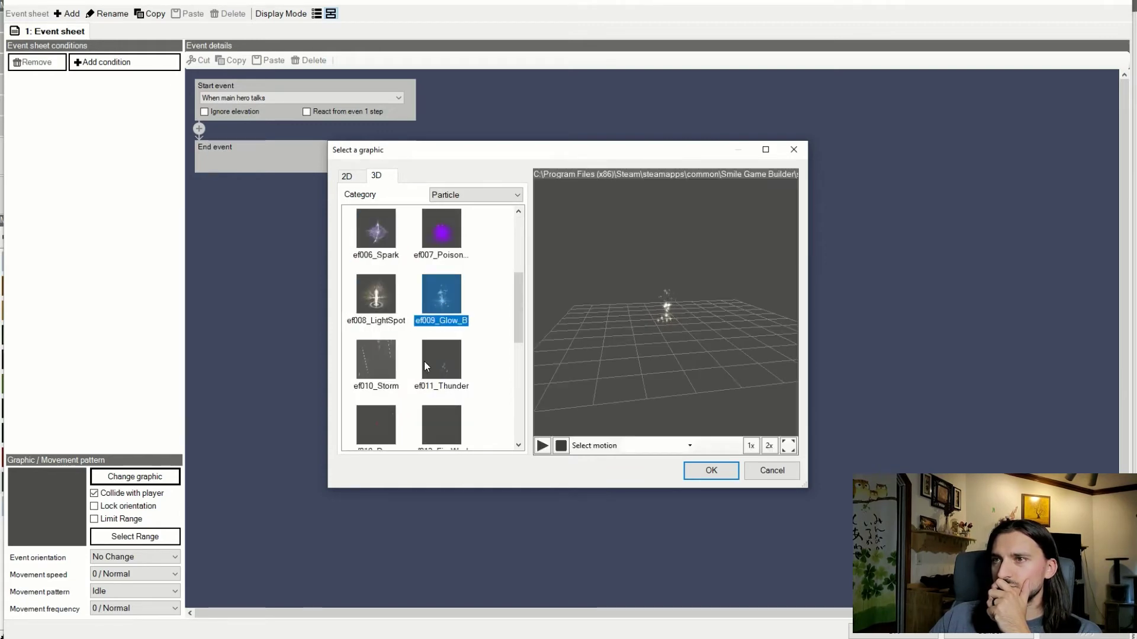
pyautogui.click(375, 365)
pyautogui.click(440, 364)
pyautogui.scroll(-1, 421, 331)
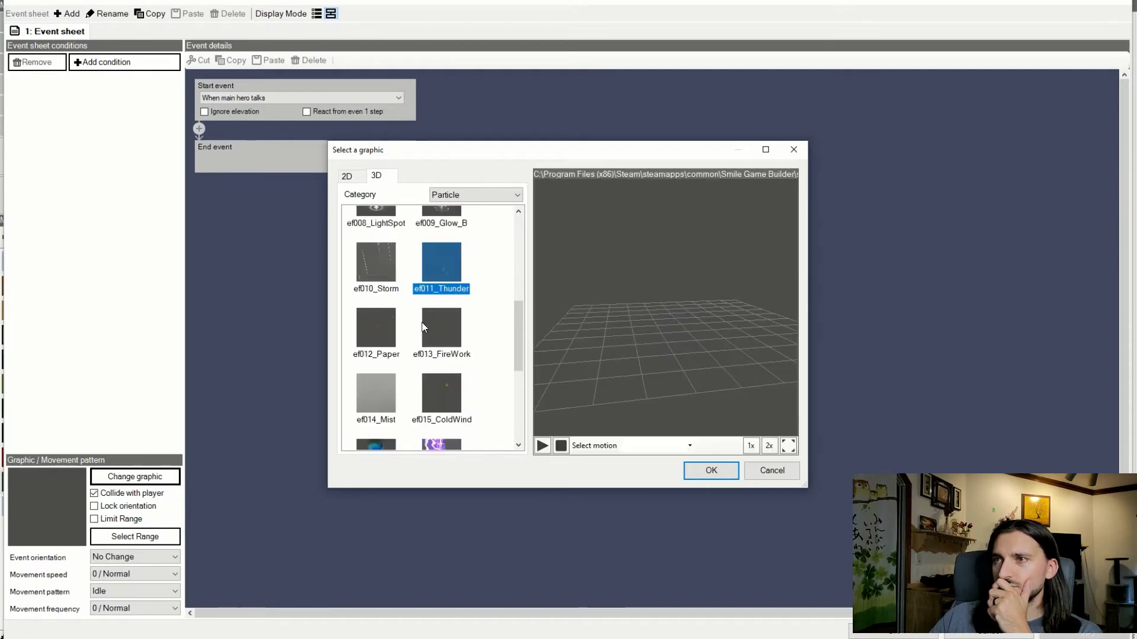
pyautogui.click(393, 393)
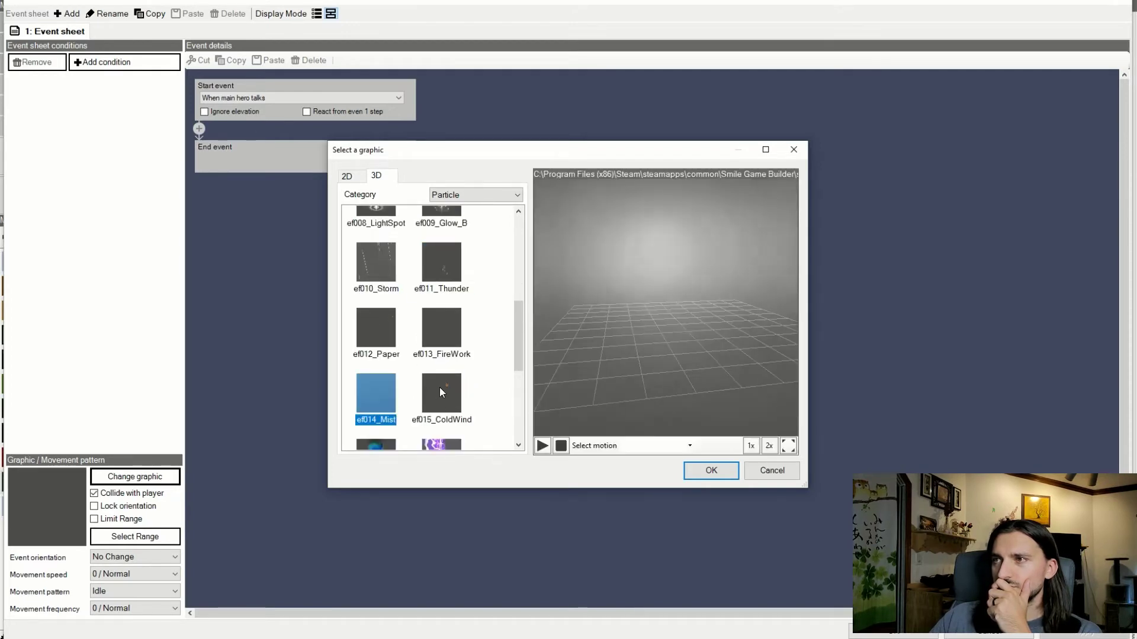
pyautogui.click(439, 387)
pyautogui.scroll(-2, 449, 380)
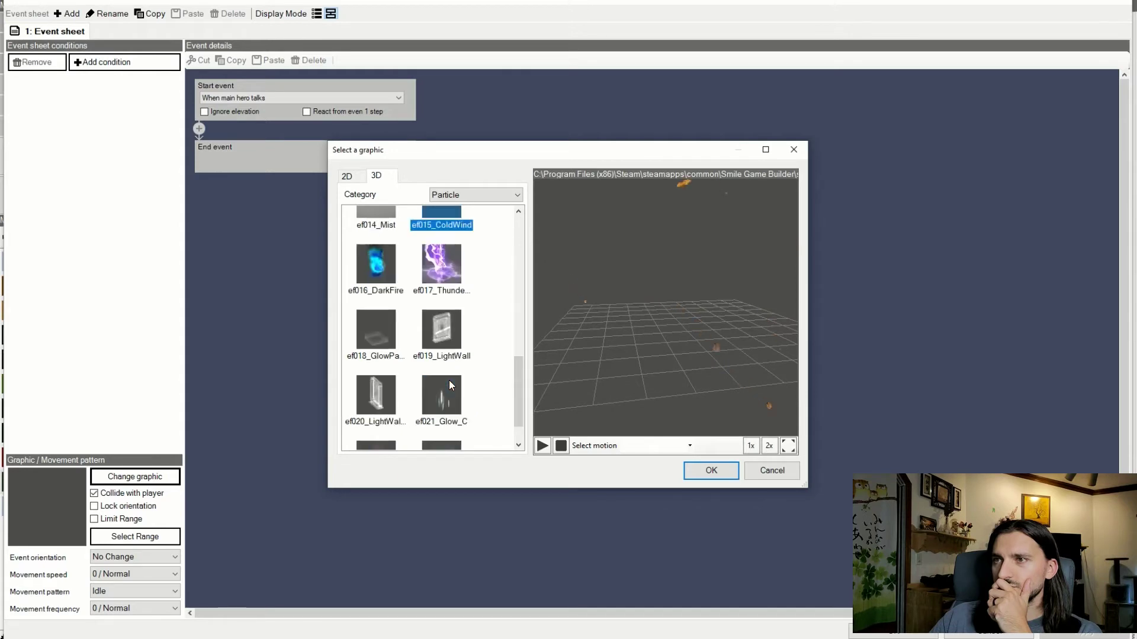
# - Compare the light wall, glow and small fire particles and assign ef021_Glow_C as the event's graphic
pyautogui.click(383, 398)
pyautogui.click(441, 398)
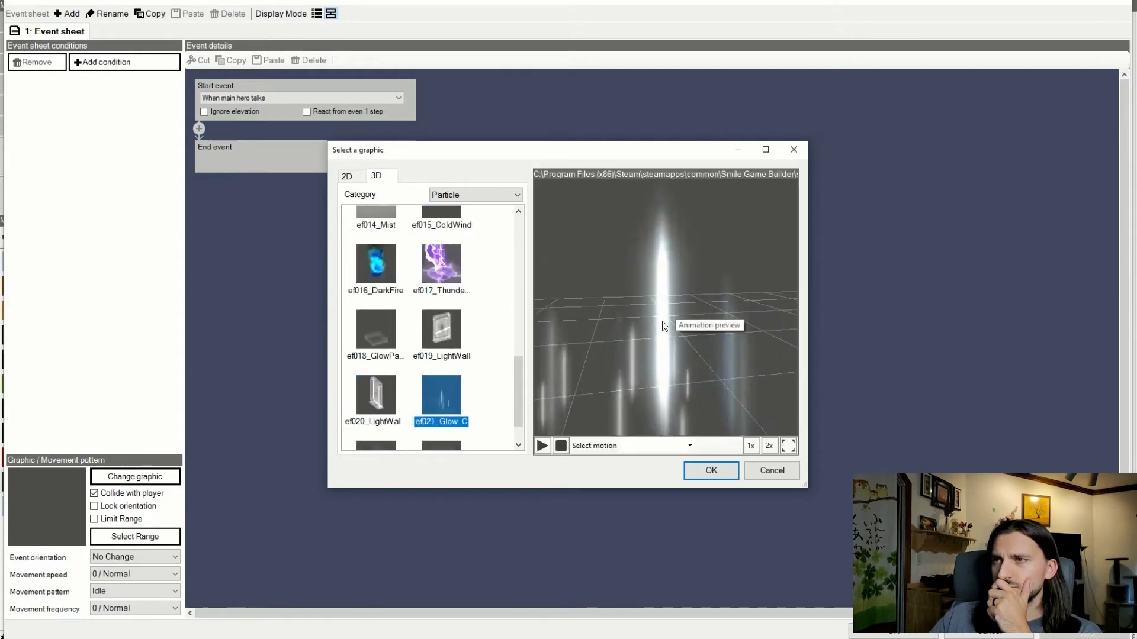
pyautogui.scroll(-1, 407, 347)
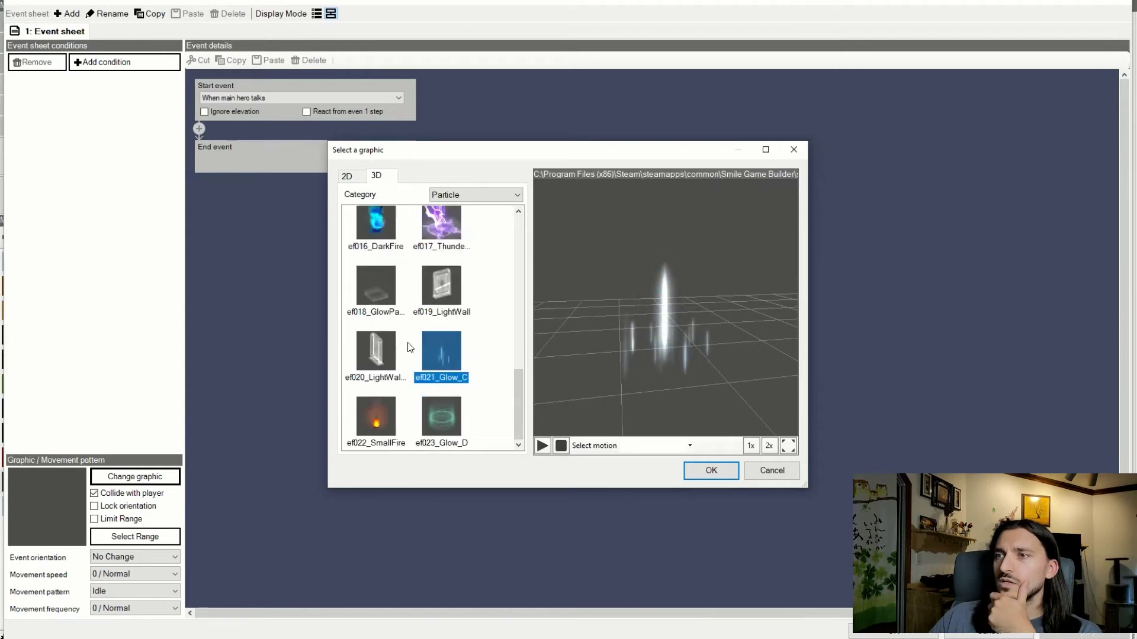
pyautogui.click(377, 416)
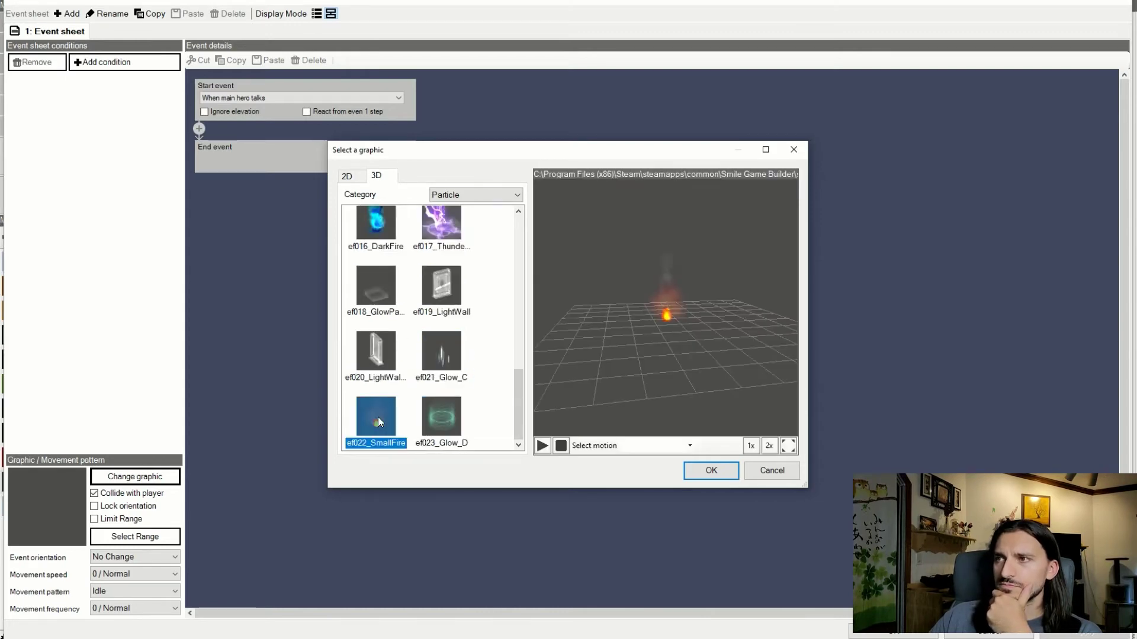
pyautogui.click(433, 351)
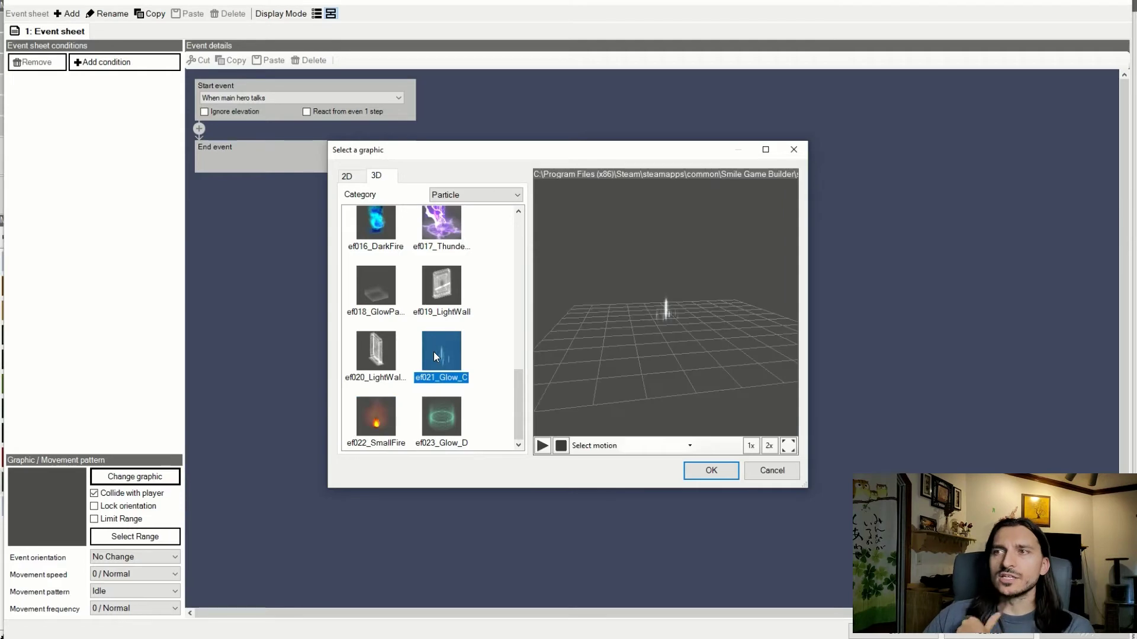
pyautogui.click(734, 469)
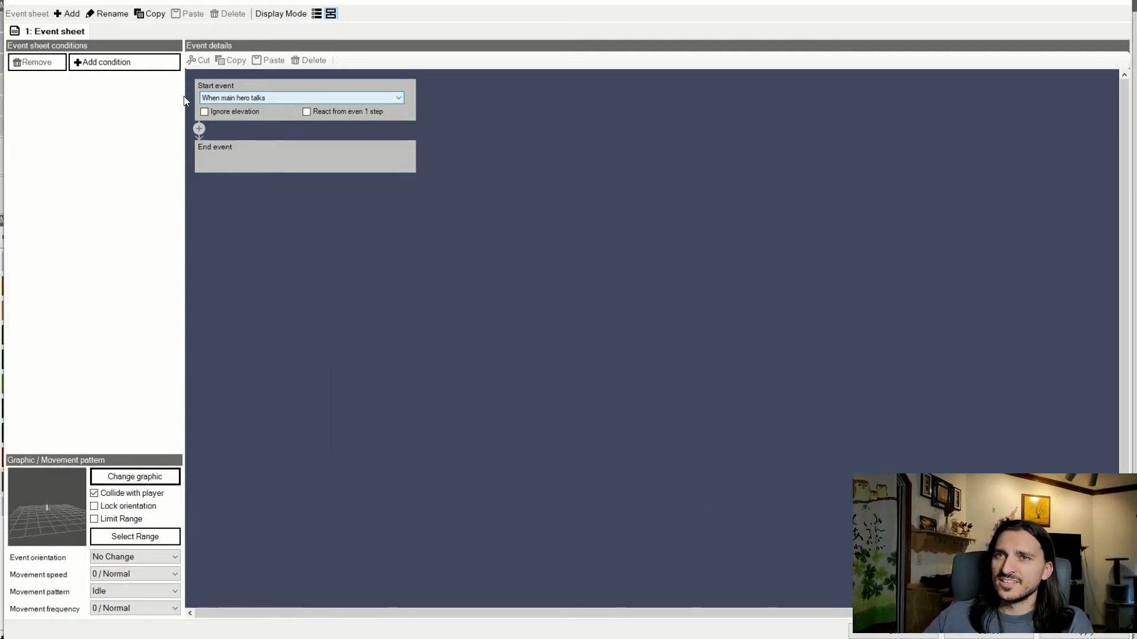
# - Add a Variable Box condition to the event sheet requiring variable 0, MSQ, to be equal to 1
pyautogui.click(199, 129)
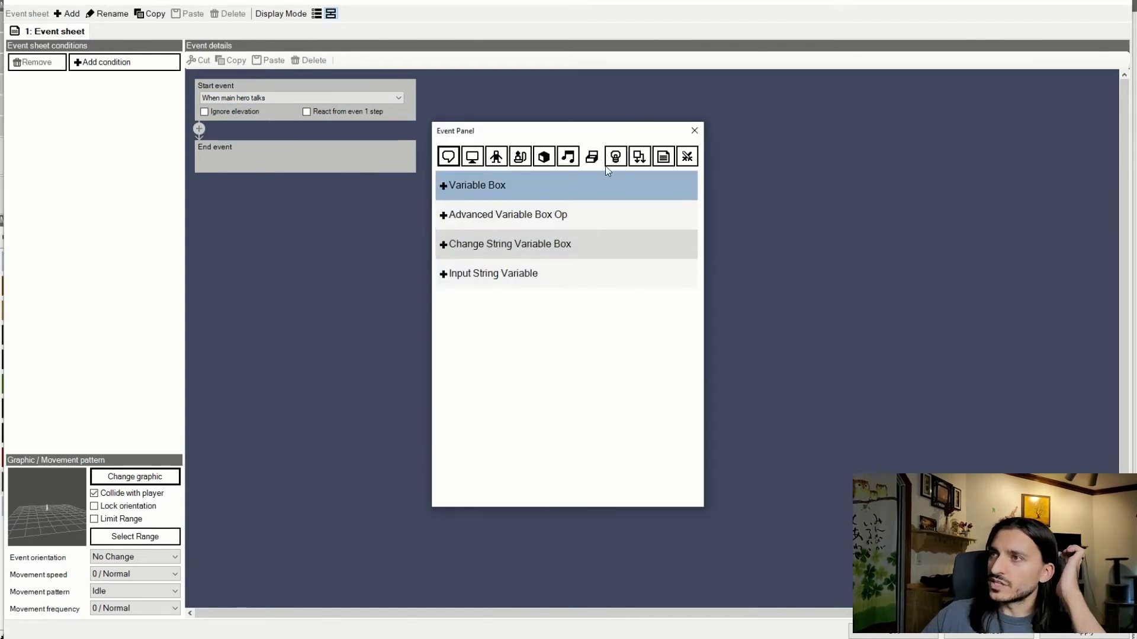
pyautogui.click(694, 130)
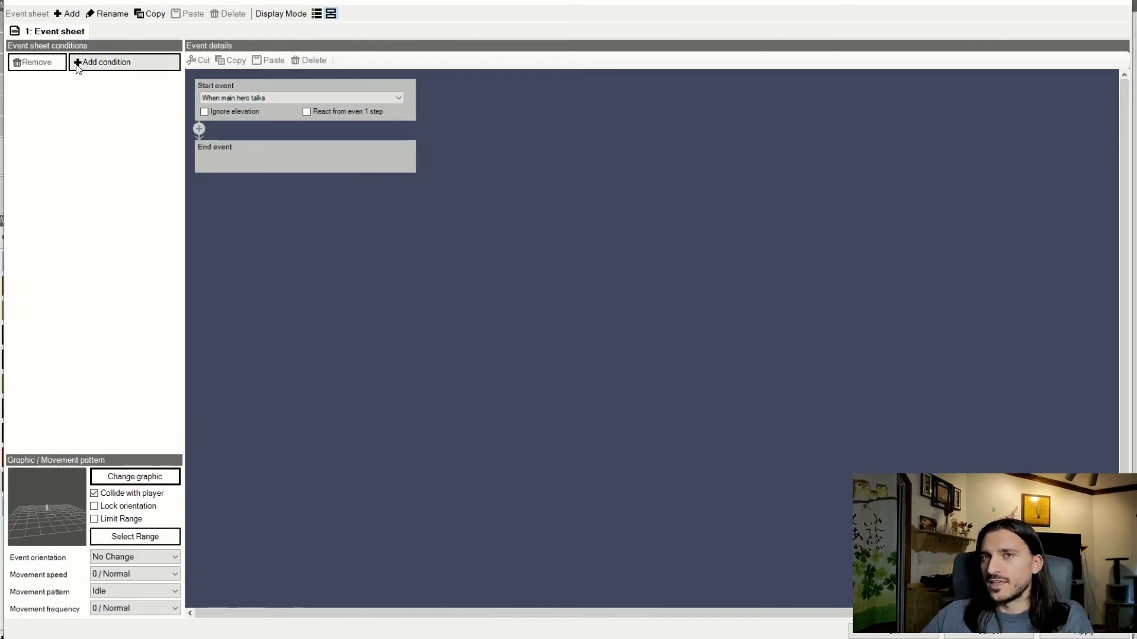
pyautogui.click(118, 65)
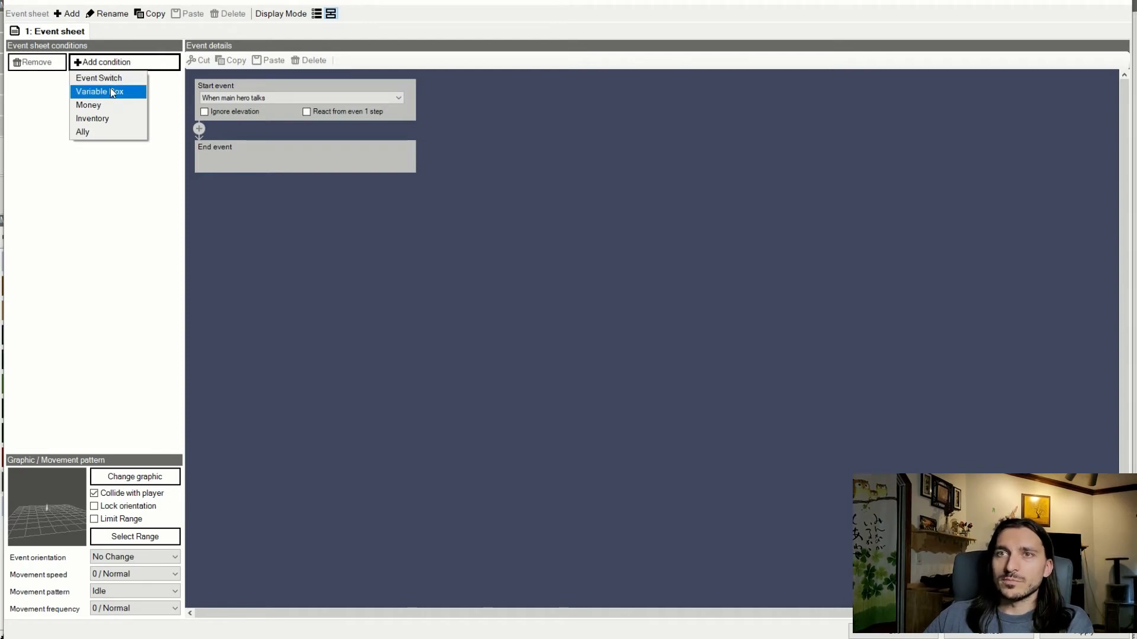
pyautogui.click(112, 92)
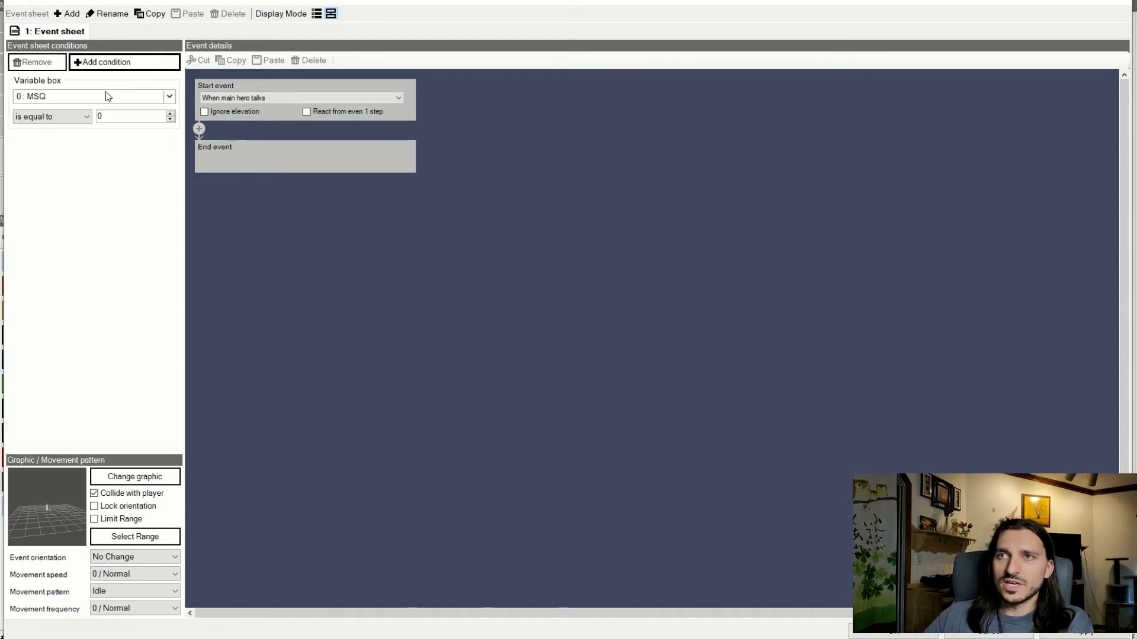
pyautogui.click(105, 96)
pyautogui.click(71, 171)
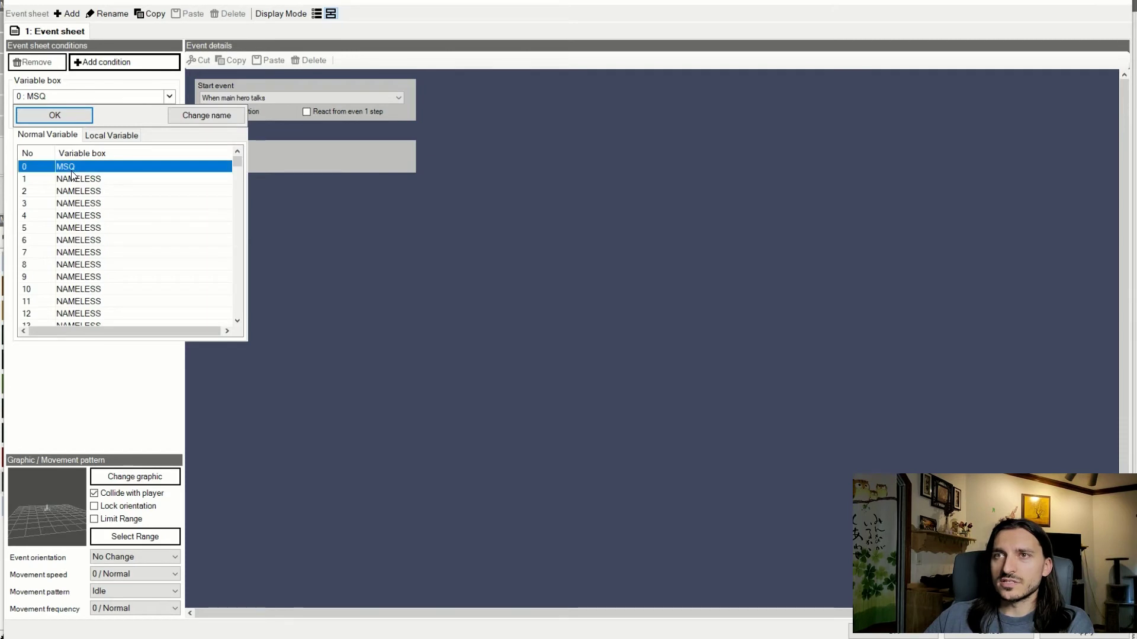
pyautogui.doubleClick(71, 170)
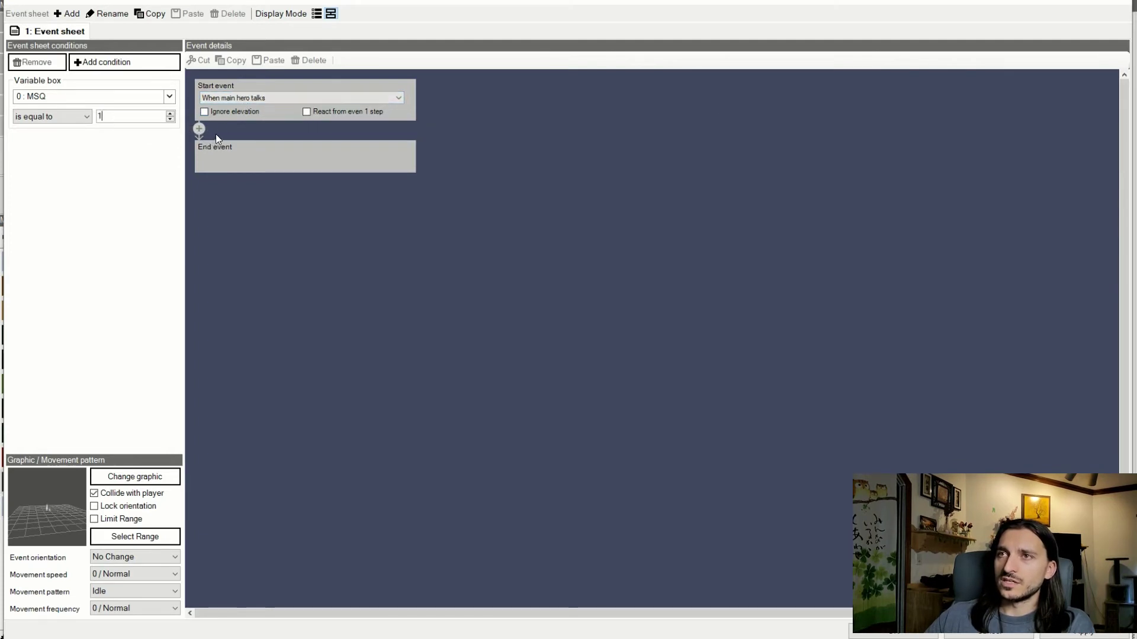
# - Insert a Variable Box command after the event's start and choose normal variable 1 for it
pyautogui.click(199, 129)
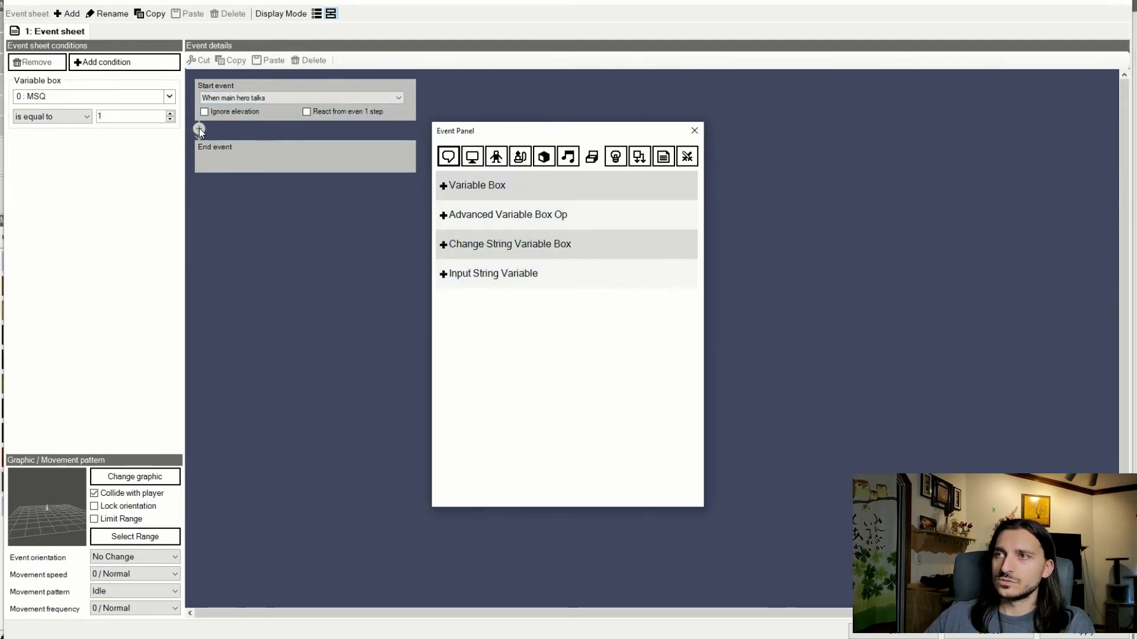
pyautogui.click(509, 186)
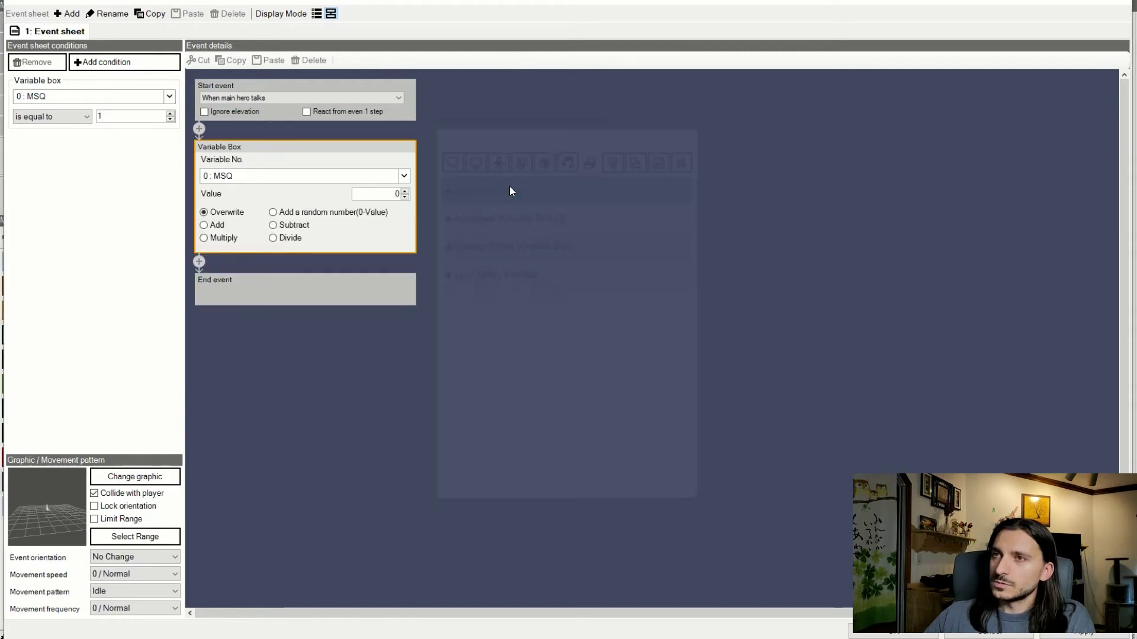
pyautogui.click(320, 176)
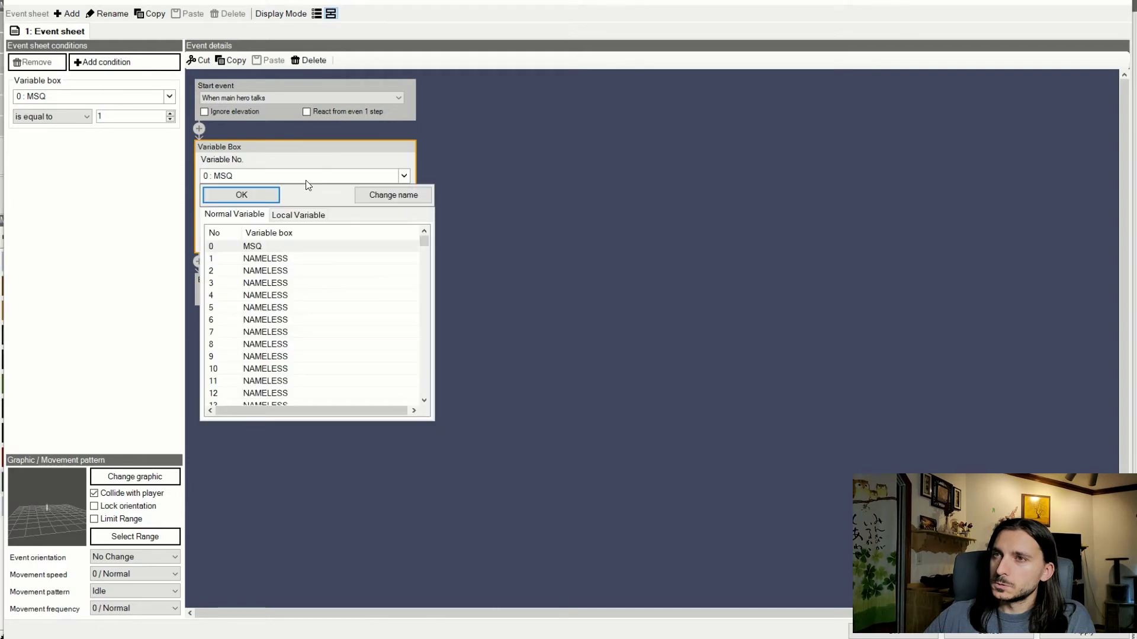
pyautogui.doubleClick(259, 262)
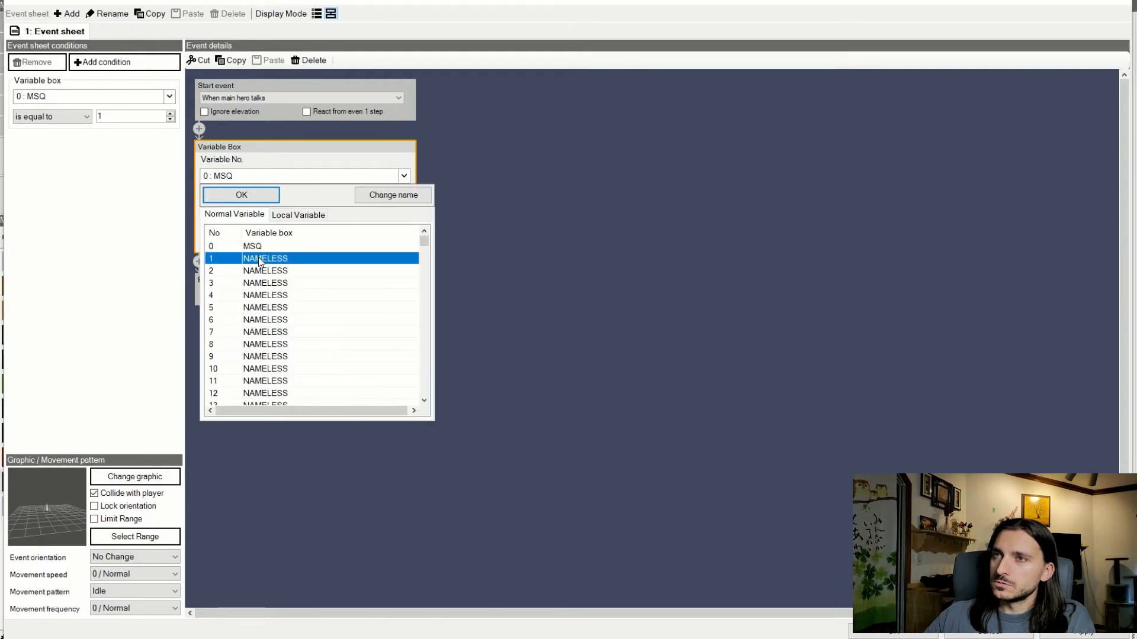
# - Rename variable 1 to Collar Pieces and set the Variable Box command to add a value of 1
pyautogui.click(281, 180)
pyautogui.click(382, 197)
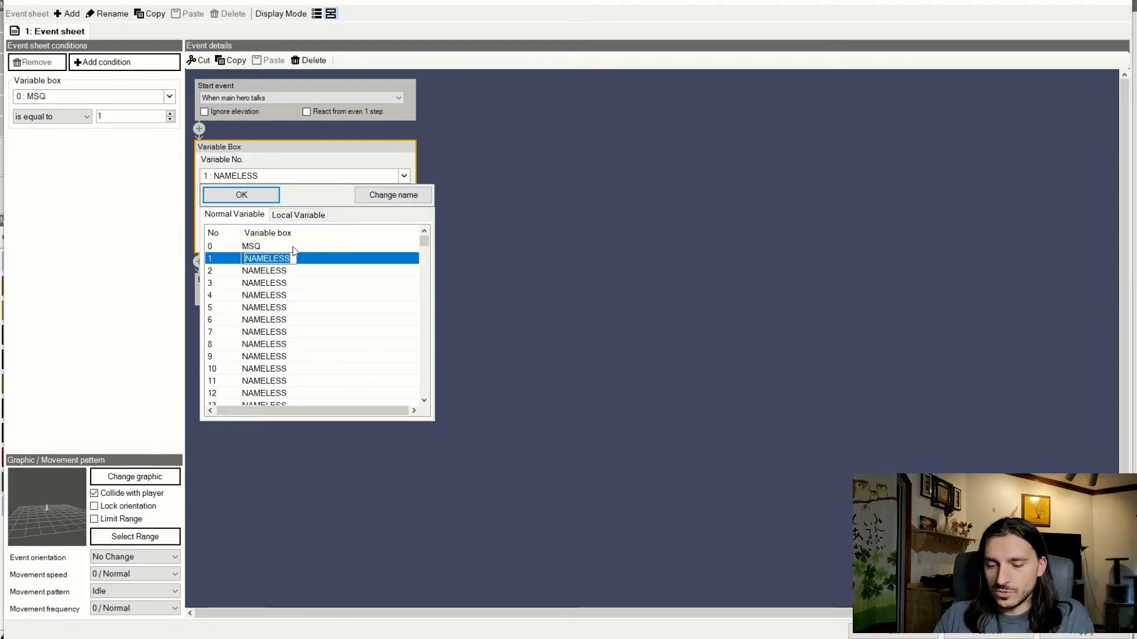
pyautogui.write('Collar P')
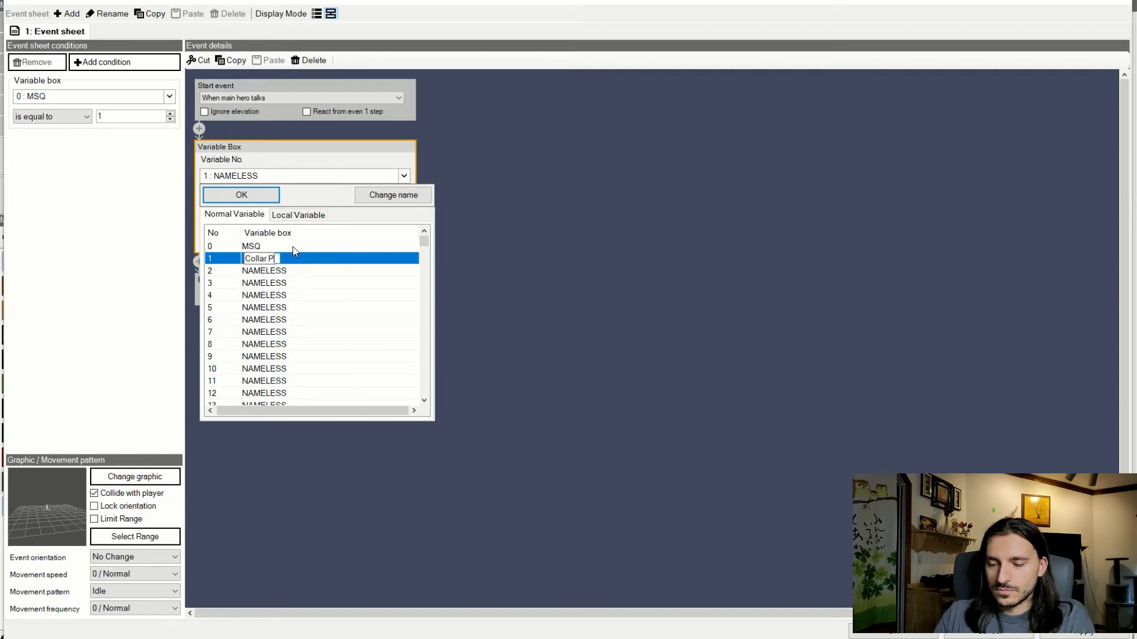
pyautogui.write('ieces')
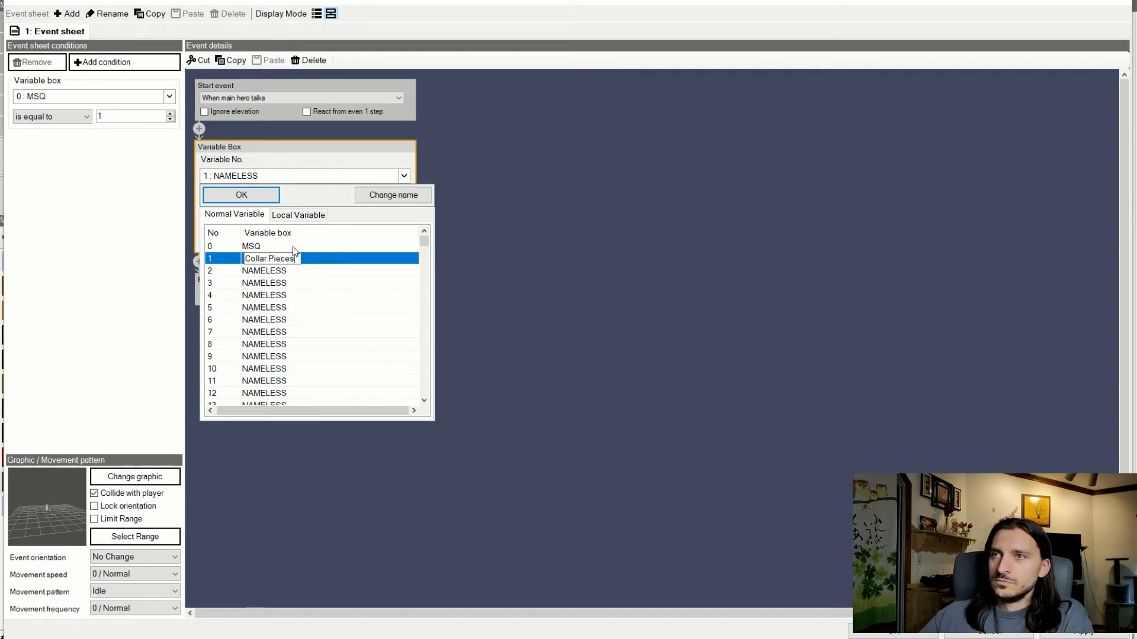
pyautogui.click(244, 200)
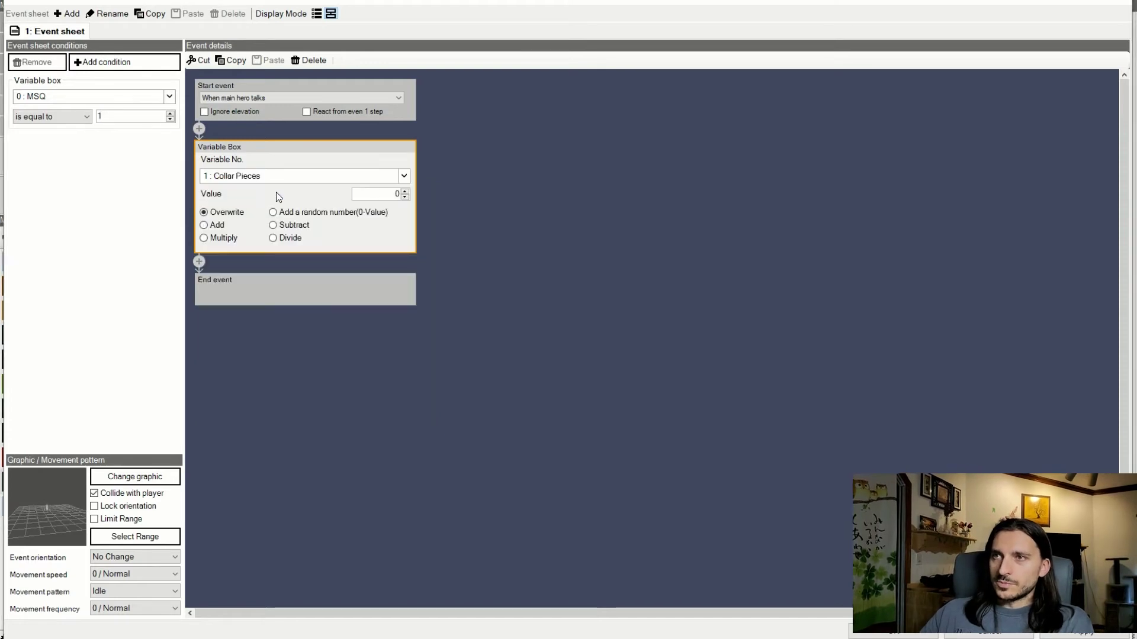
pyautogui.click(214, 228)
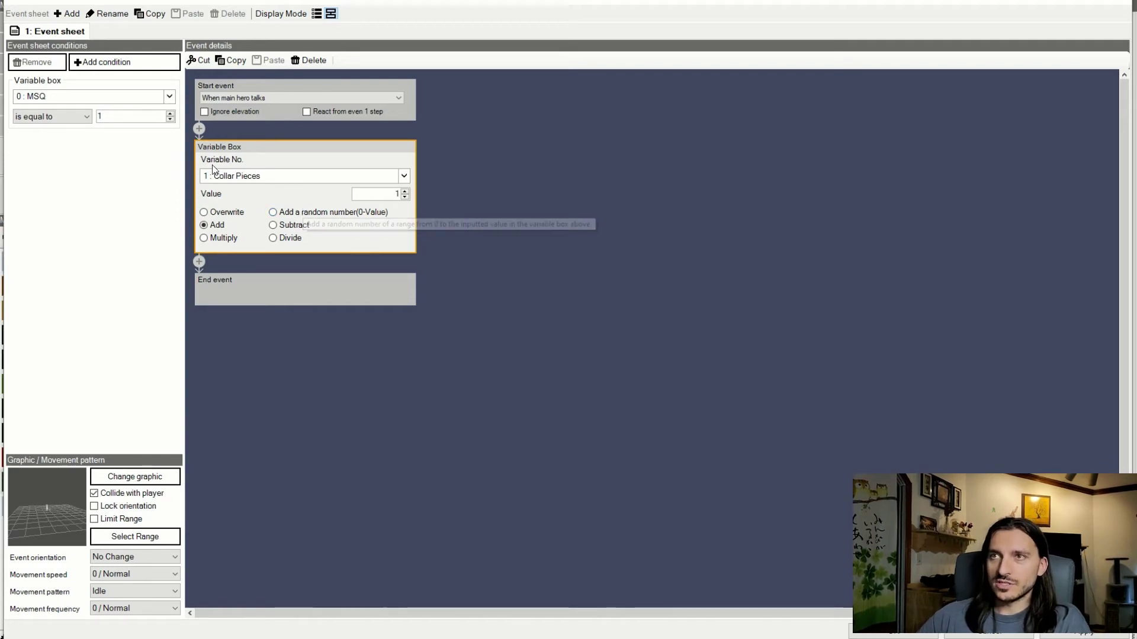
pyautogui.click(200, 261)
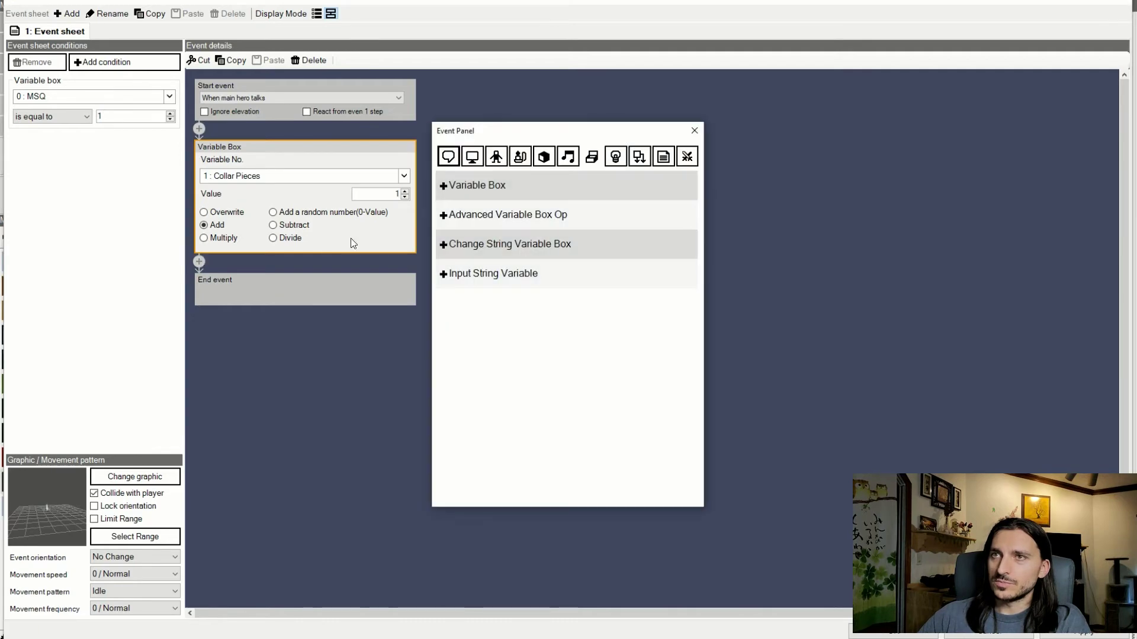
pyautogui.click(472, 156)
pyautogui.click(447, 157)
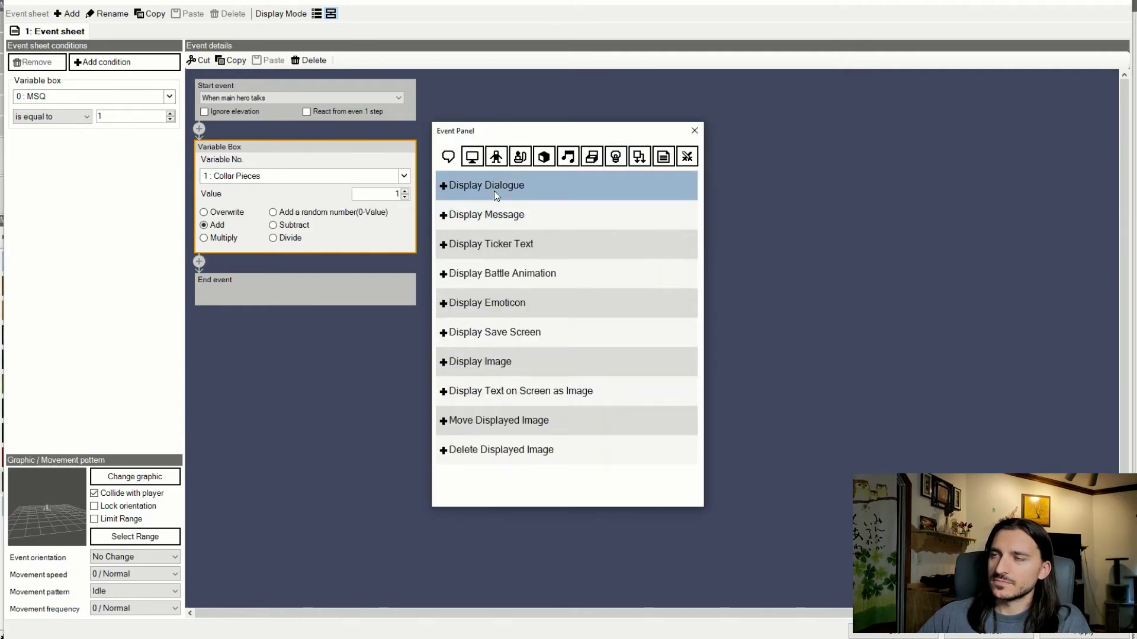
pyautogui.click(518, 204)
pyautogui.click(338, 235)
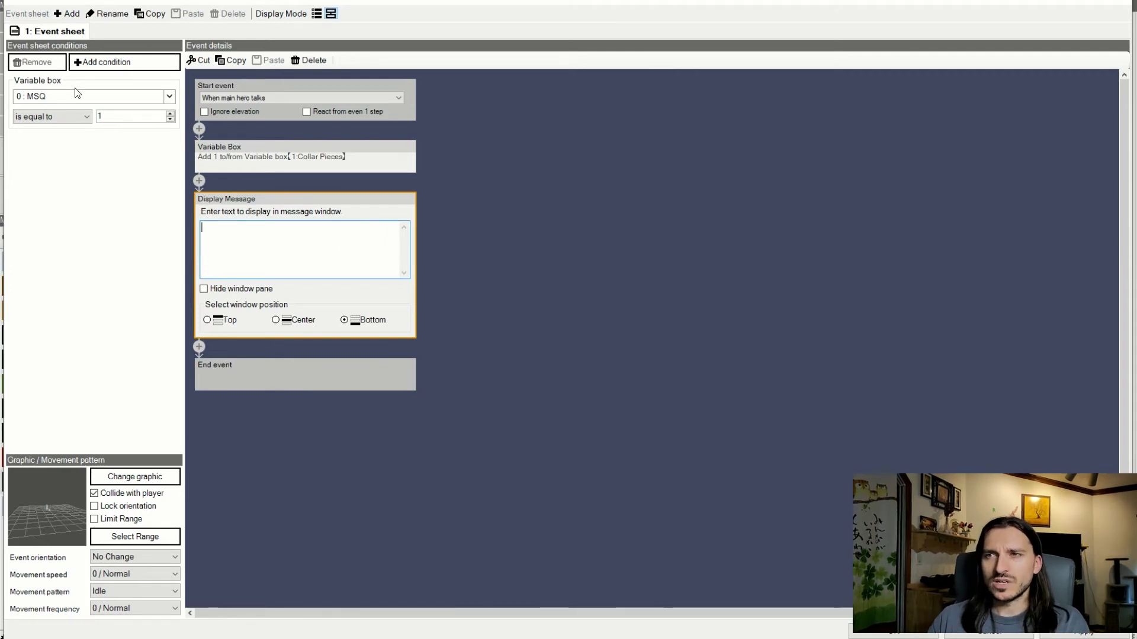
pyautogui.rightClick(235, 196)
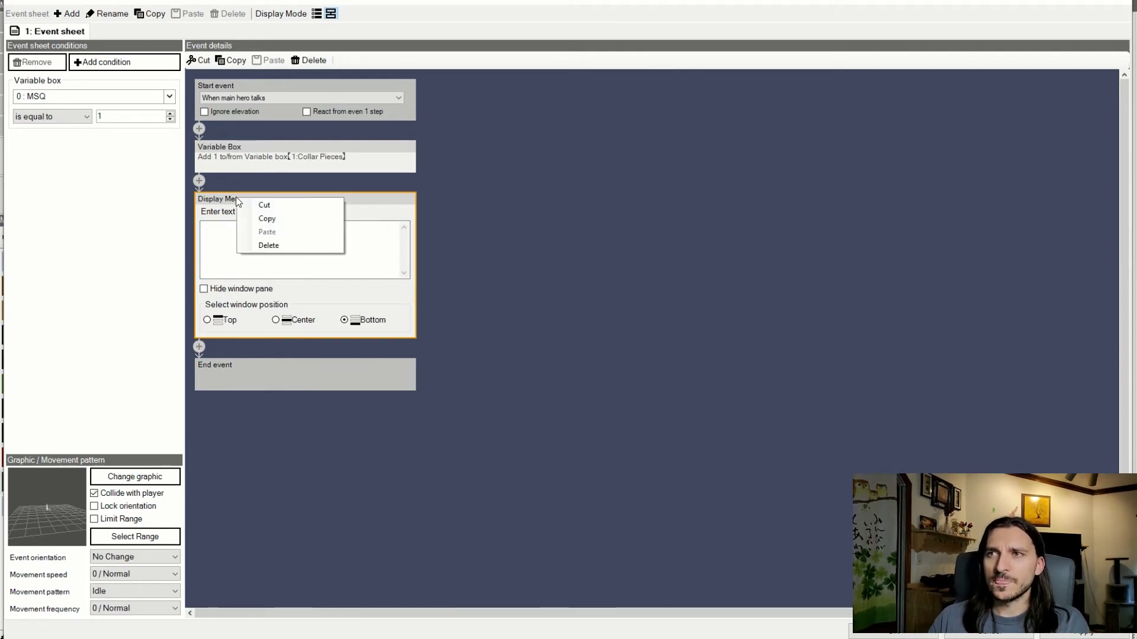
pyautogui.click(248, 244)
# - Insert a Display Ticker Text command after the Variable Box with the caption "Found part A of Survival Collar."
pyautogui.click(200, 180)
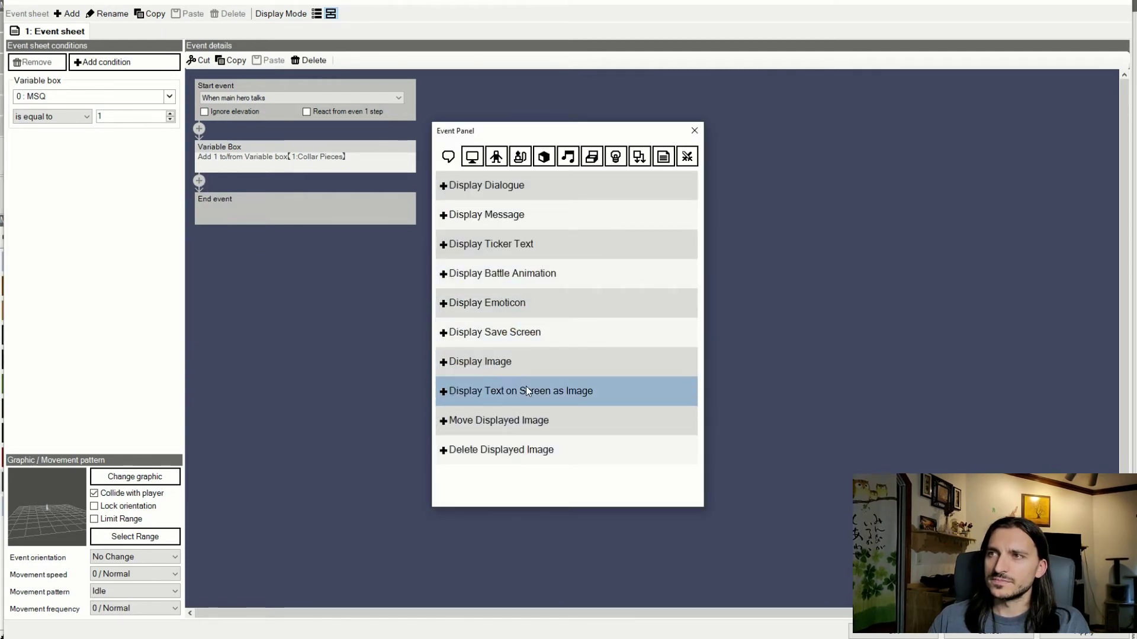
pyautogui.click(534, 244)
pyautogui.click(348, 241)
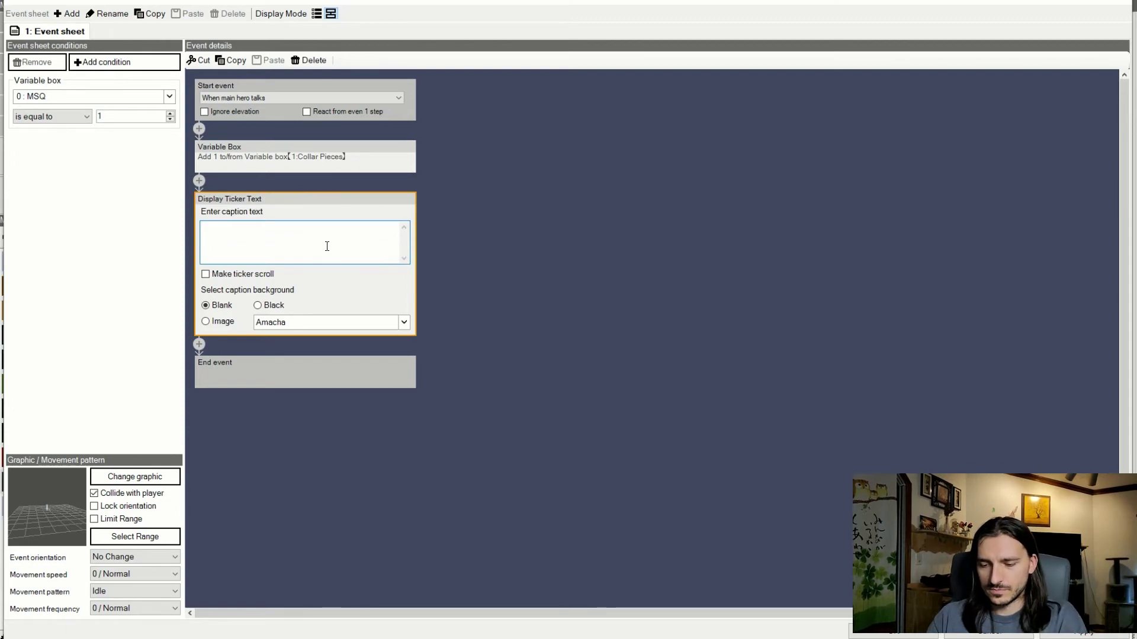
pyautogui.write('Found')
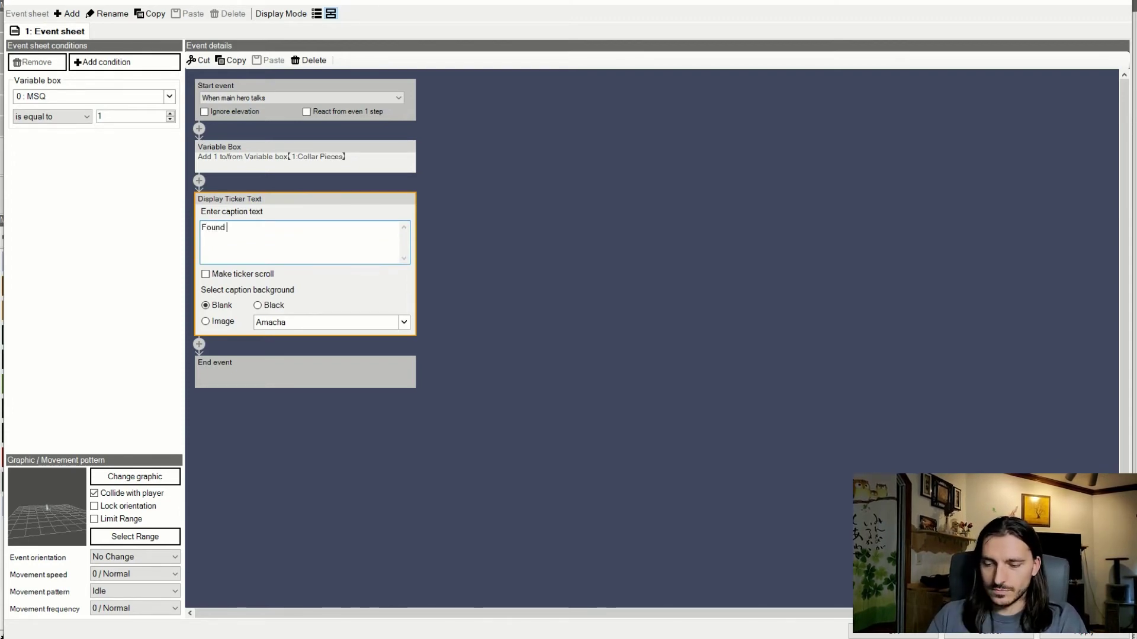
pyautogui.write(' part A of Survival Collar.')
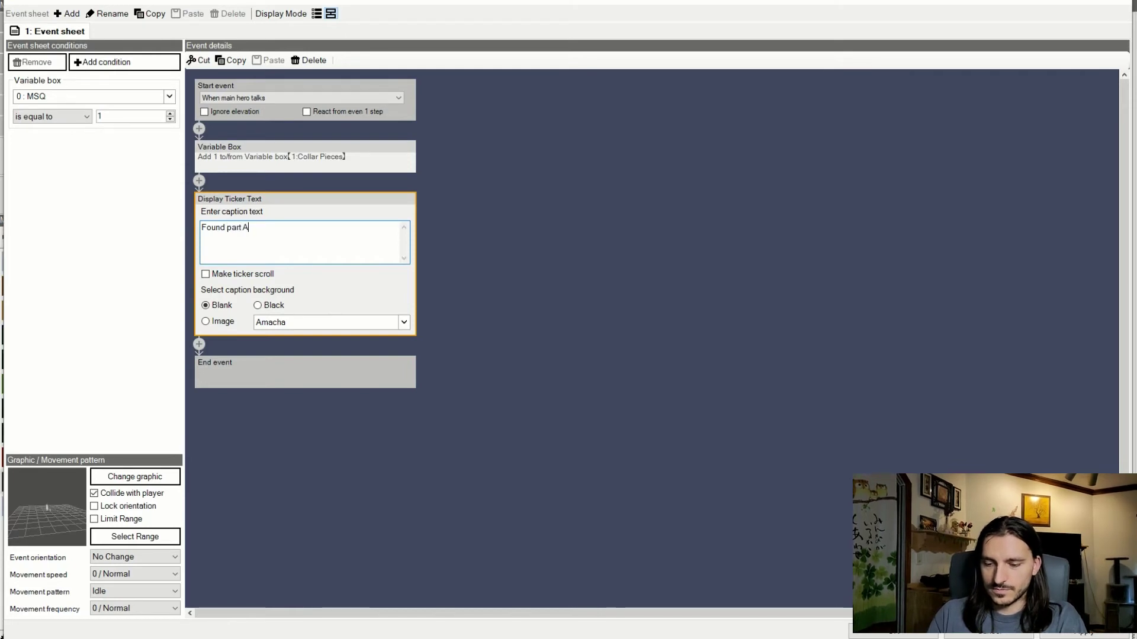
# - Preview the images available as a caption background, from the compass graphics through to the title pictures, without adopting one
pyautogui.click(206, 321)
pyautogui.click(275, 325)
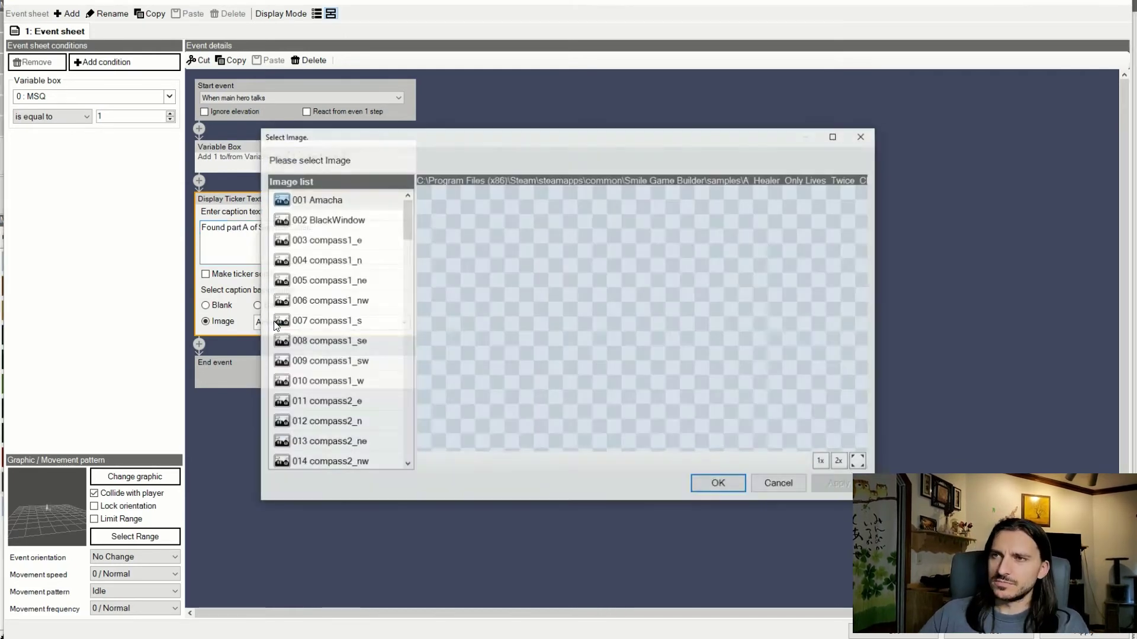
pyautogui.click(334, 222)
pyautogui.click(328, 245)
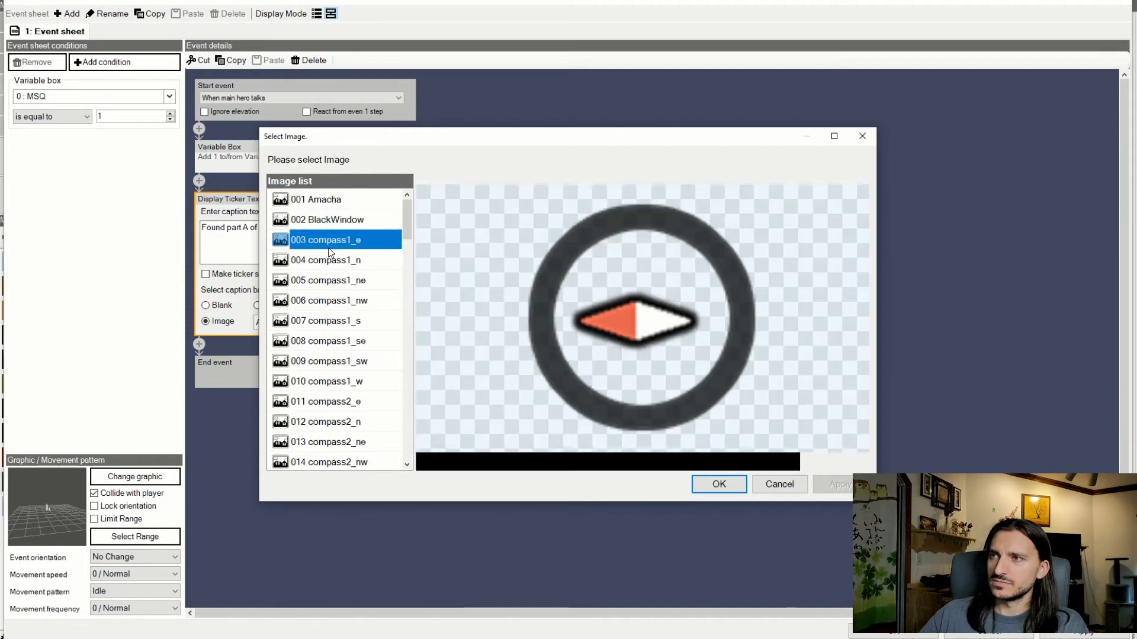
pyautogui.click(345, 349)
pyautogui.click(352, 393)
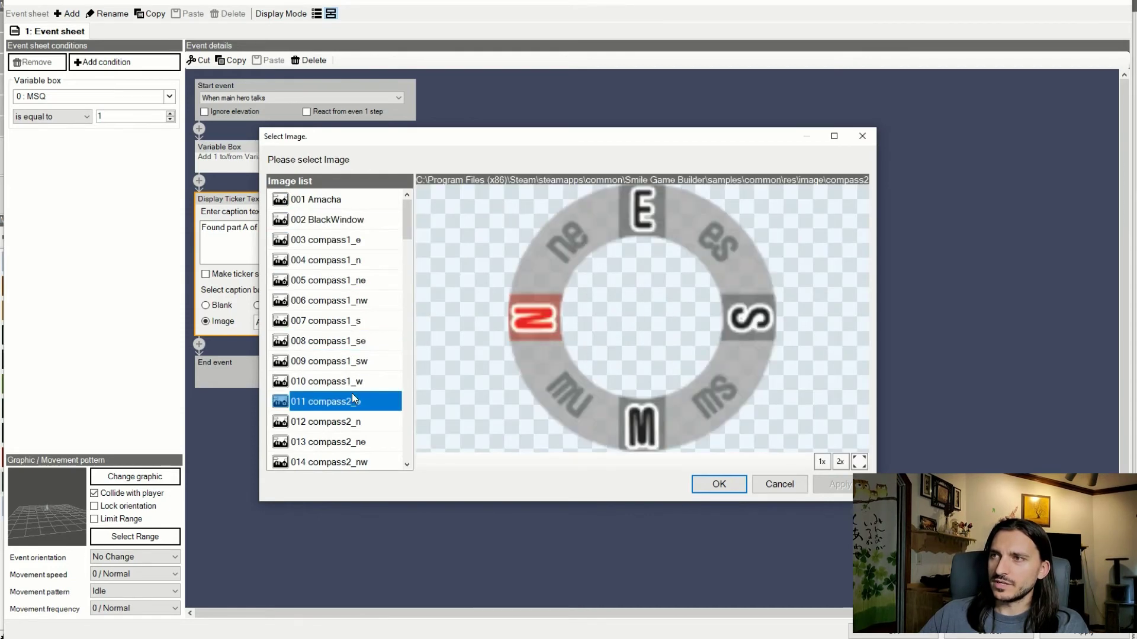
pyautogui.scroll(-3, 352, 393)
pyautogui.click(352, 394)
pyautogui.click(351, 385)
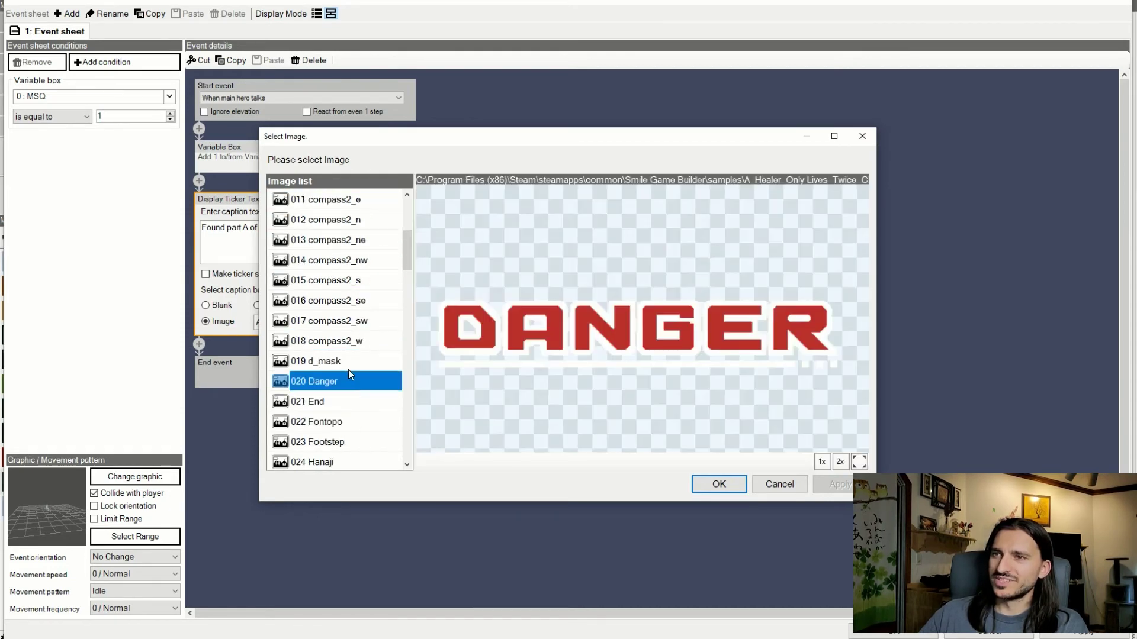
pyautogui.click(349, 363)
pyautogui.scroll(-4, 356, 355)
pyautogui.click(357, 353)
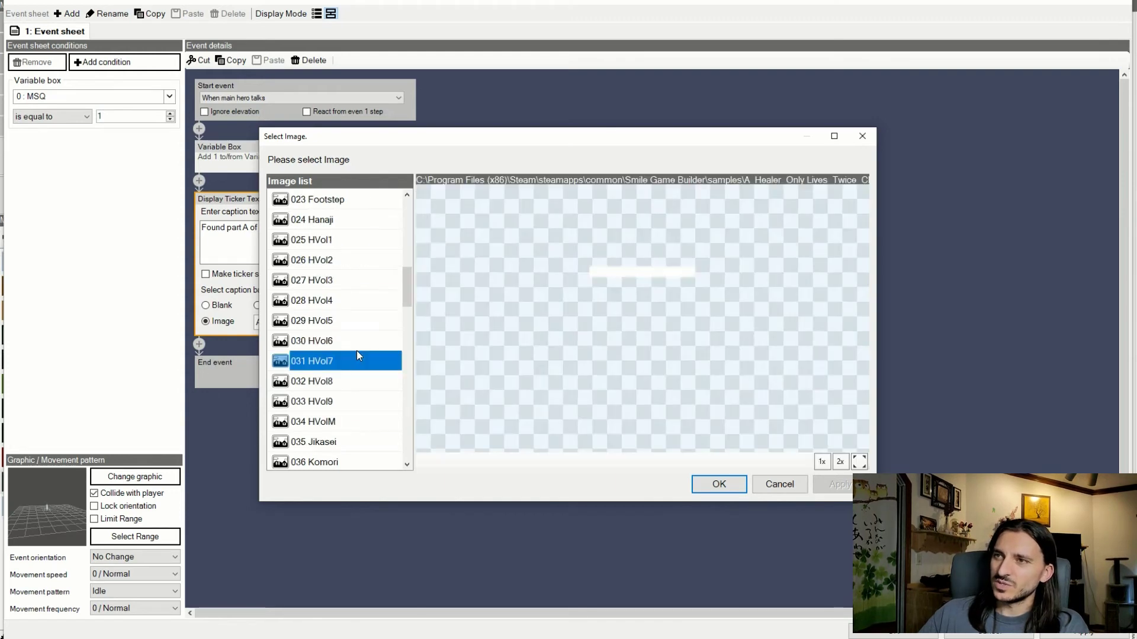
pyautogui.click(356, 340)
pyautogui.scroll(-5, 358, 293)
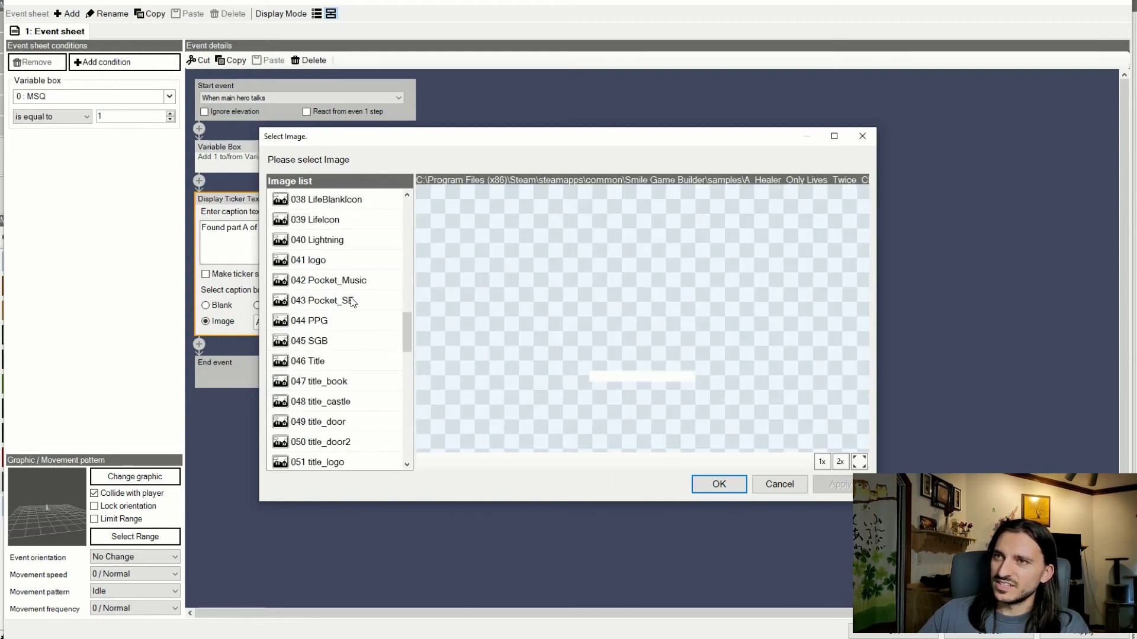
pyautogui.click(344, 239)
pyautogui.click(345, 260)
pyautogui.click(344, 320)
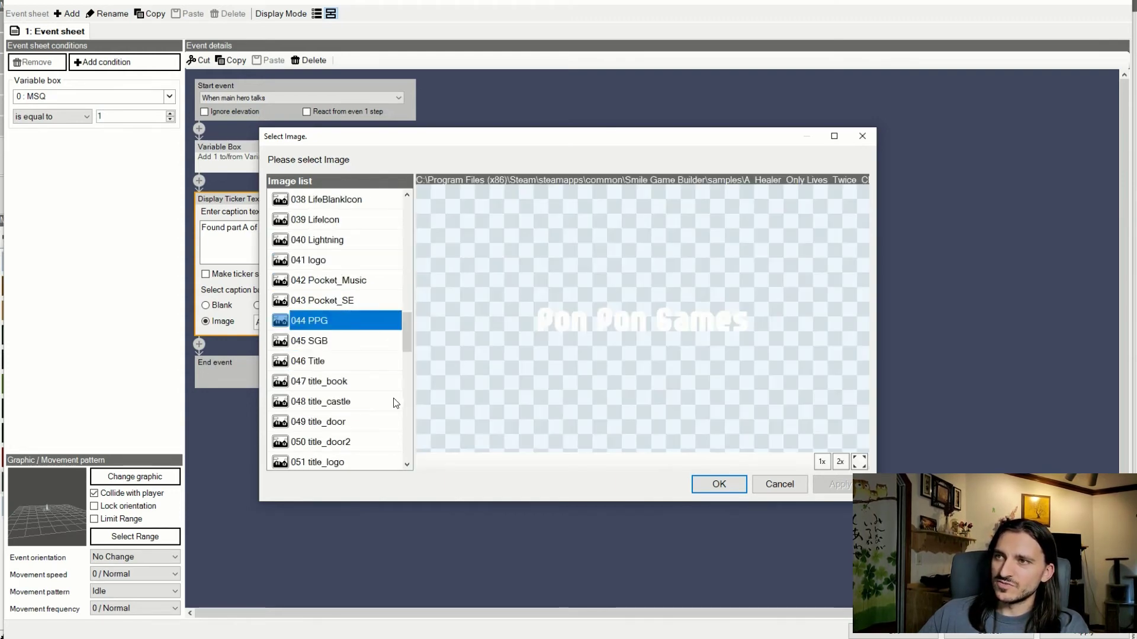
pyautogui.click(396, 402)
pyautogui.click(345, 382)
pyautogui.click(341, 363)
pyautogui.click(346, 441)
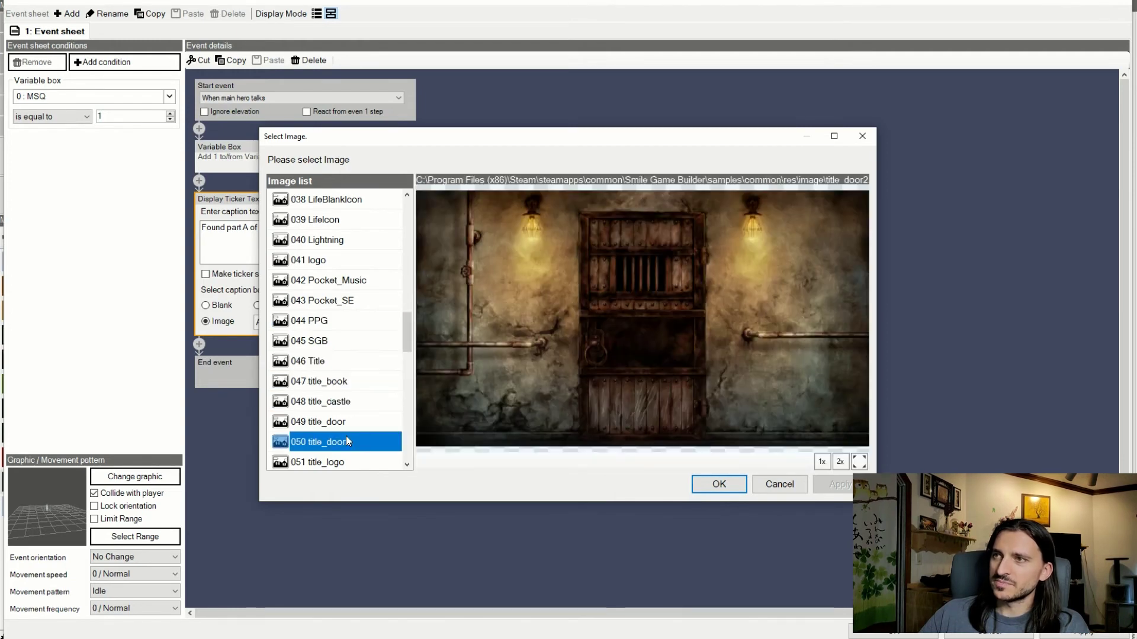
pyautogui.click(780, 484)
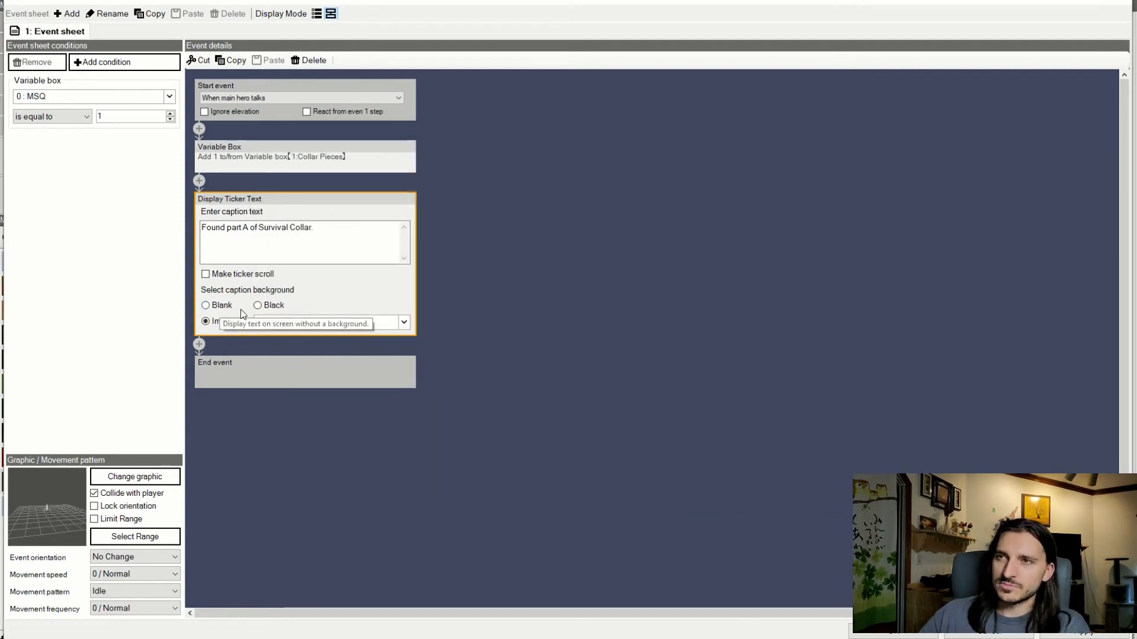
# - Set the ticker text's caption background to Black and save the event
pyautogui.click(269, 305)
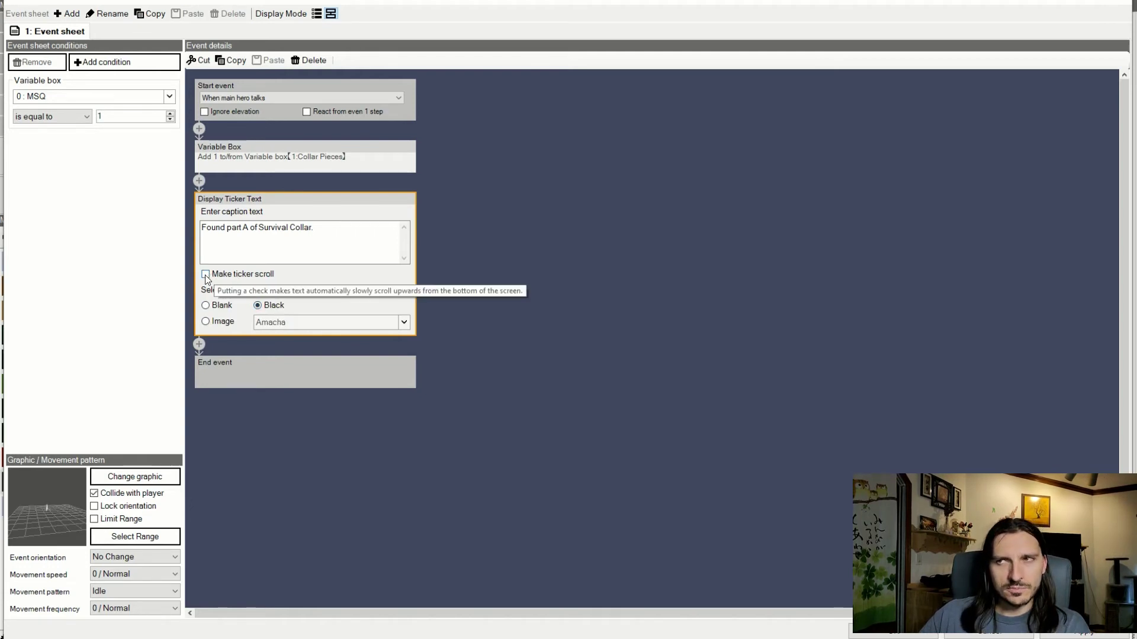
pyautogui.click(242, 230)
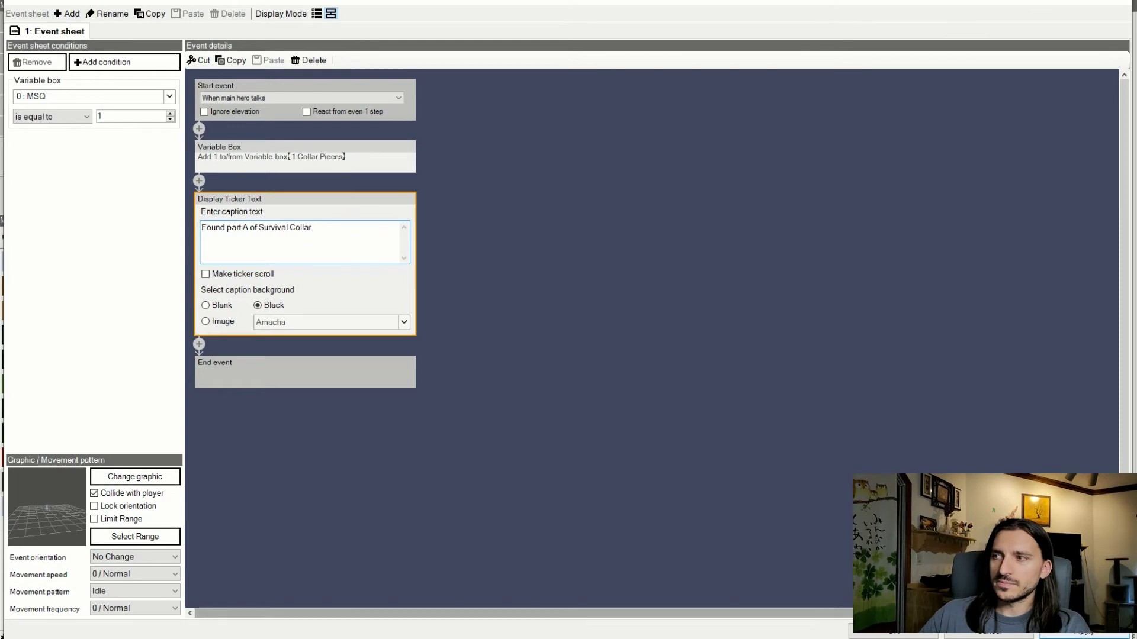
pyautogui.click(894, 632)
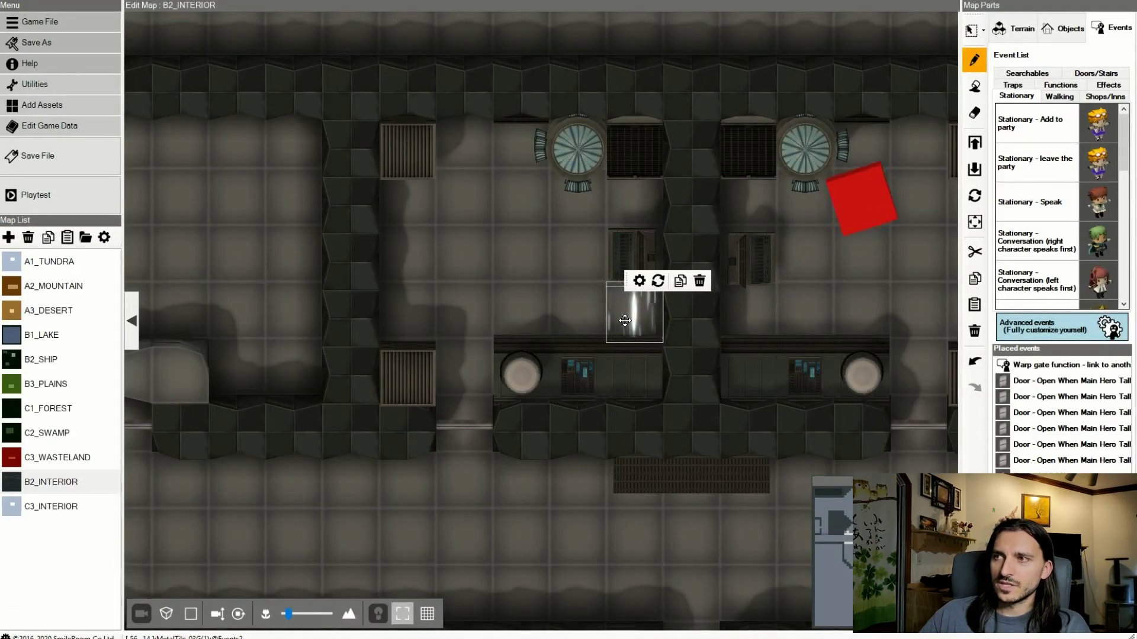
# - Copy the glowing event next to the console and paste it onto the chair tile beside the round table in the same room
pyautogui.click(622, 321)
pyautogui.rightClick(628, 318)
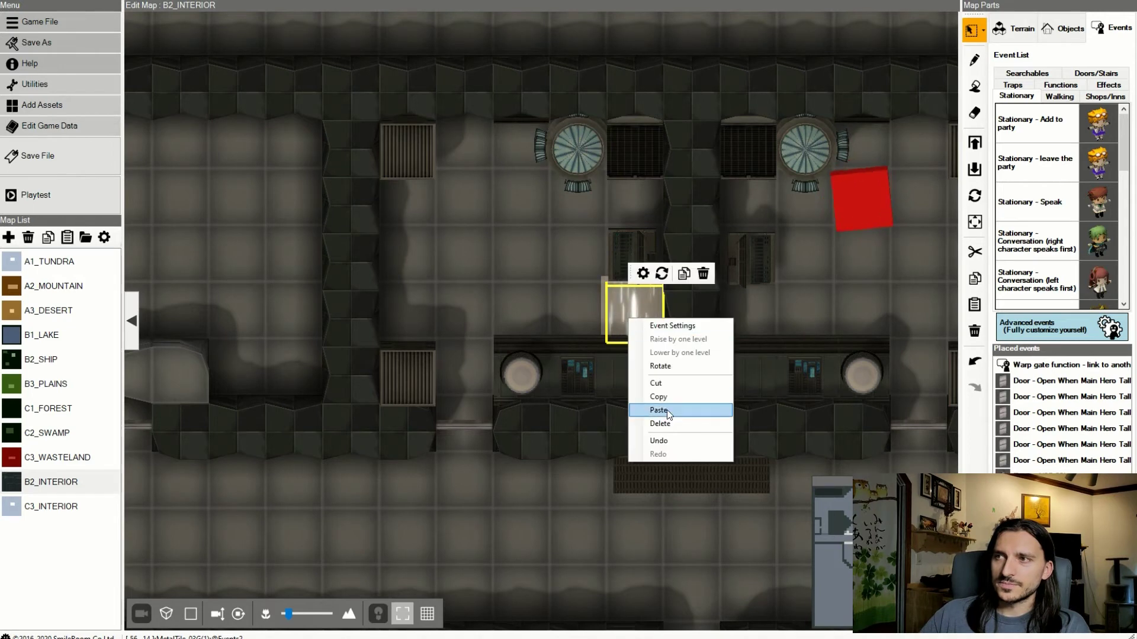
pyautogui.click(659, 397)
pyautogui.click(514, 150)
pyautogui.rightClick(515, 153)
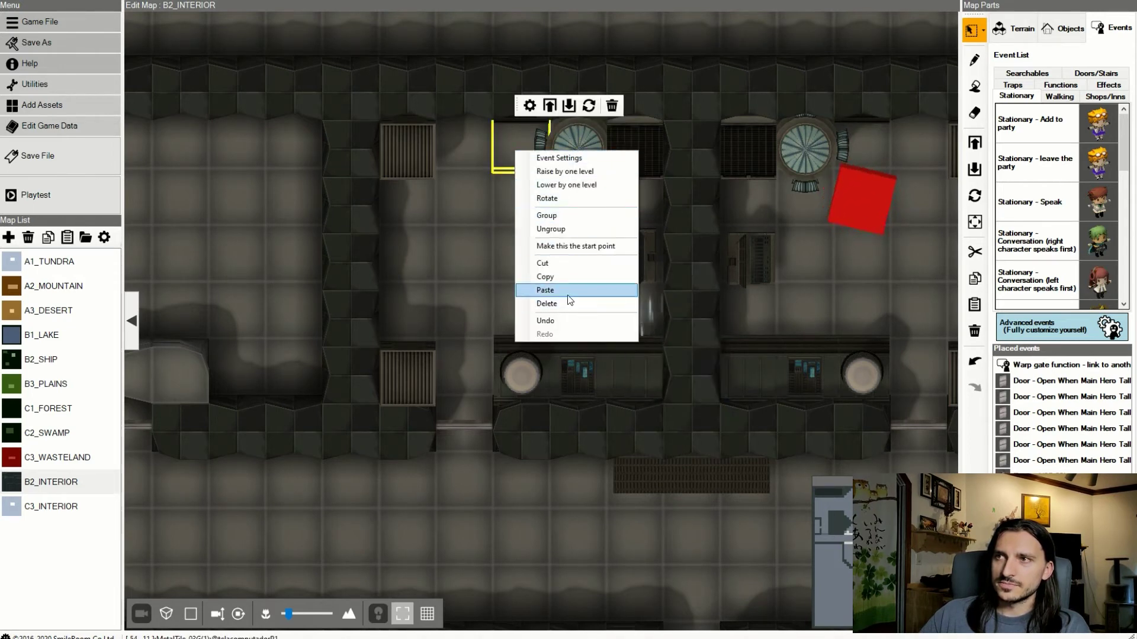
pyautogui.click(545, 290)
# - Paste another copy of the glowing event onto the empty floor tile directly above the cabinet
pyautogui.click(526, 152)
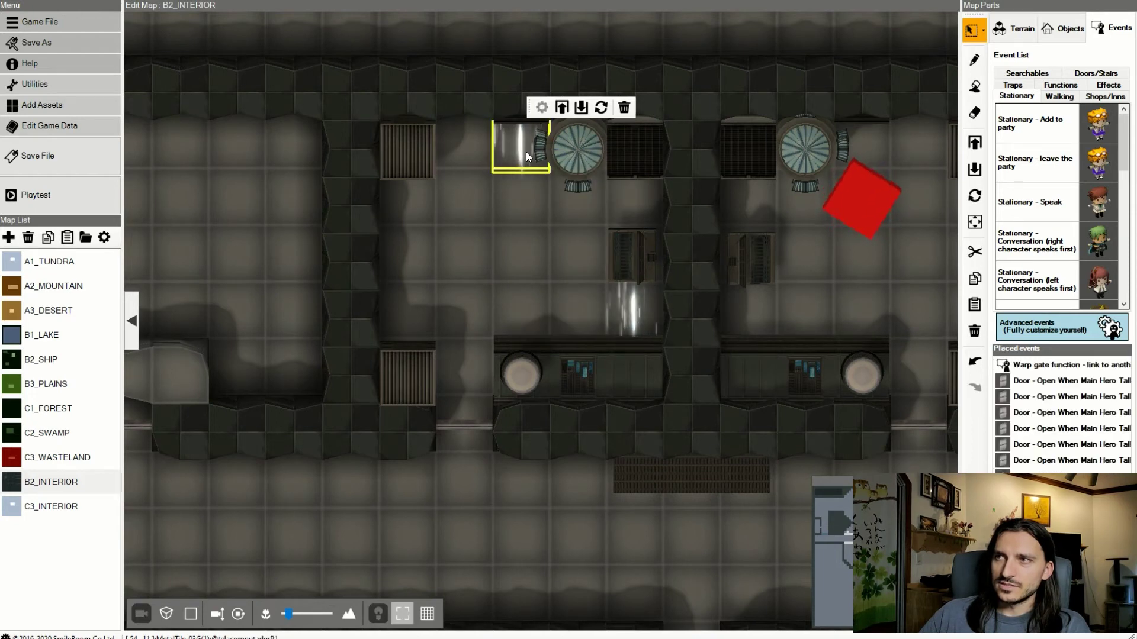
pyautogui.moveTo(526, 151); pyautogui.dragTo(607, 212)
pyautogui.rightClick(642, 205)
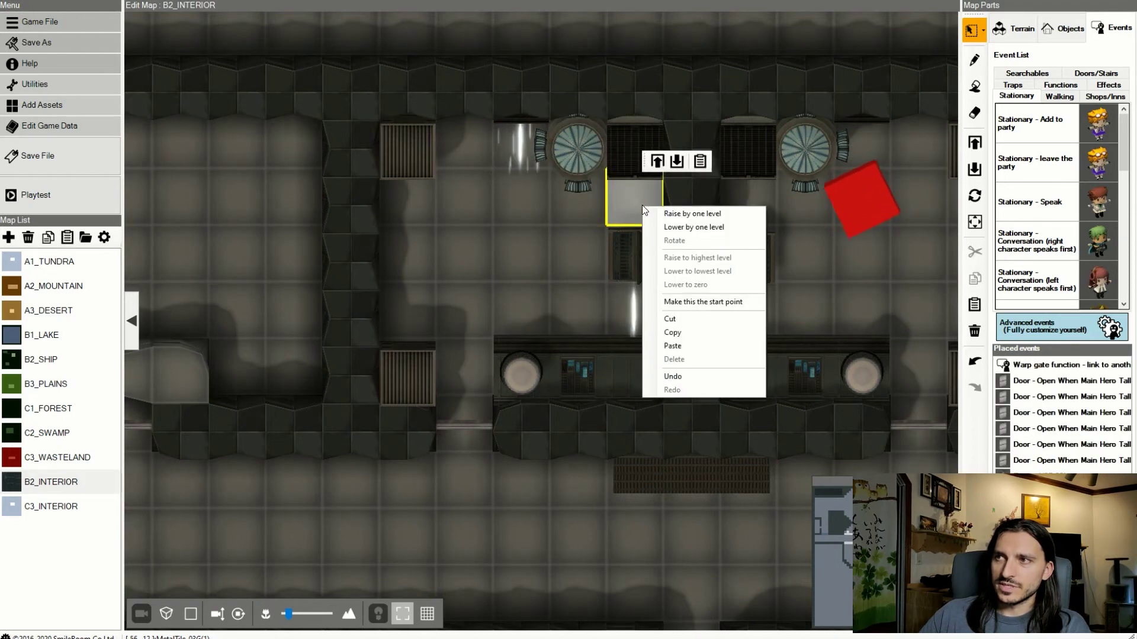
pyautogui.click(672, 345)
# - Change the ticker caption of the event copy above the cabinet to "Found part B of Survival Collar."
pyautogui.rightClick(518, 155)
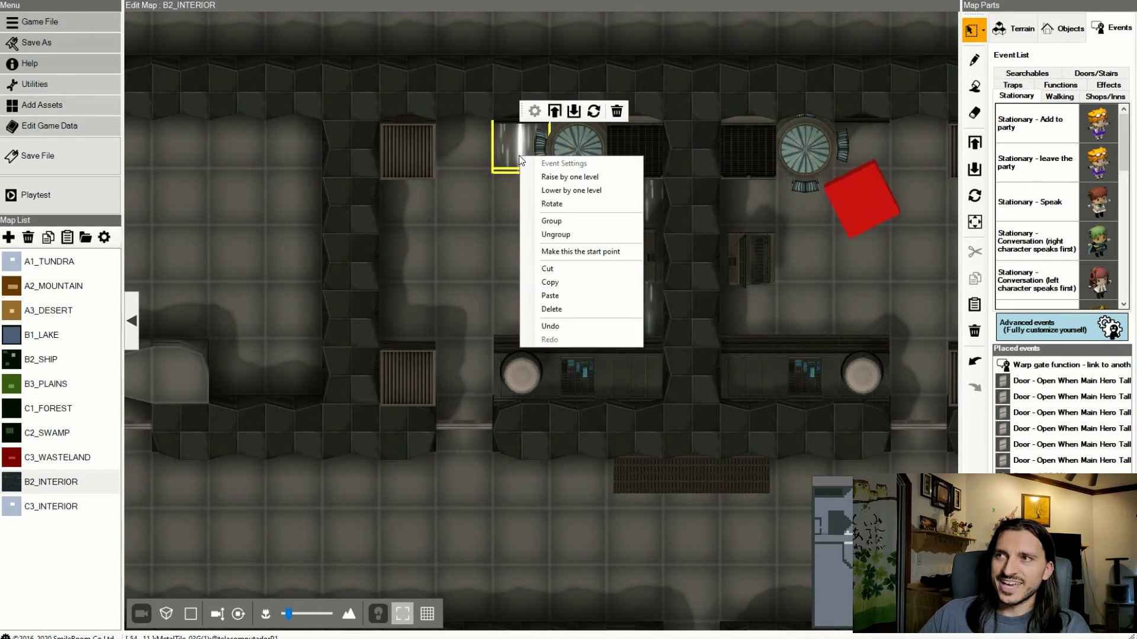
pyautogui.click(556, 164)
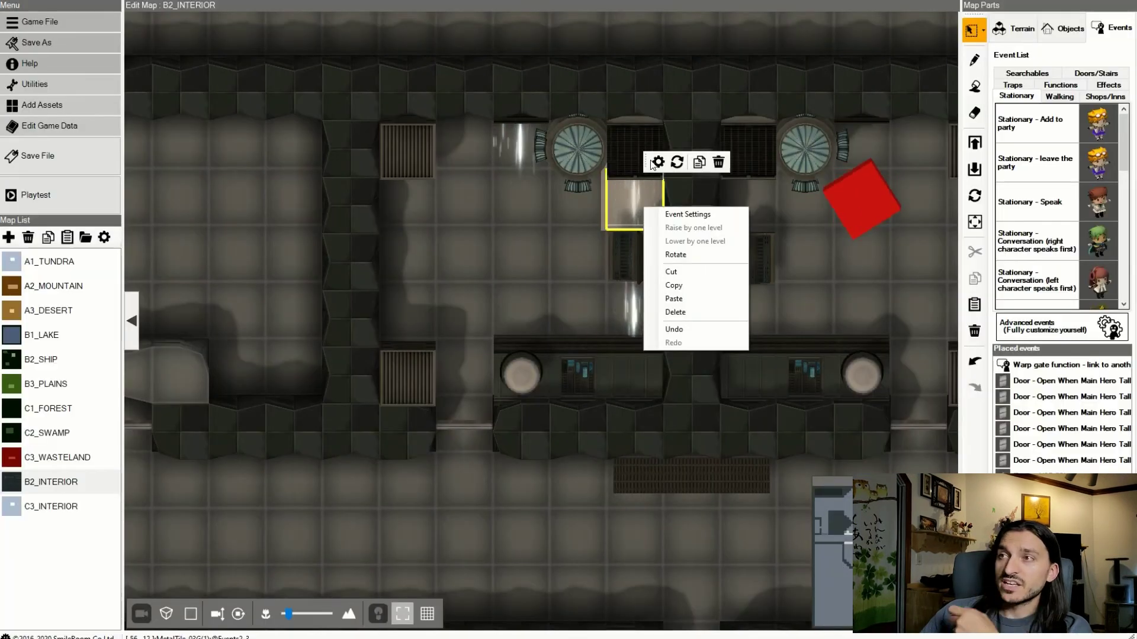
pyautogui.click(657, 163)
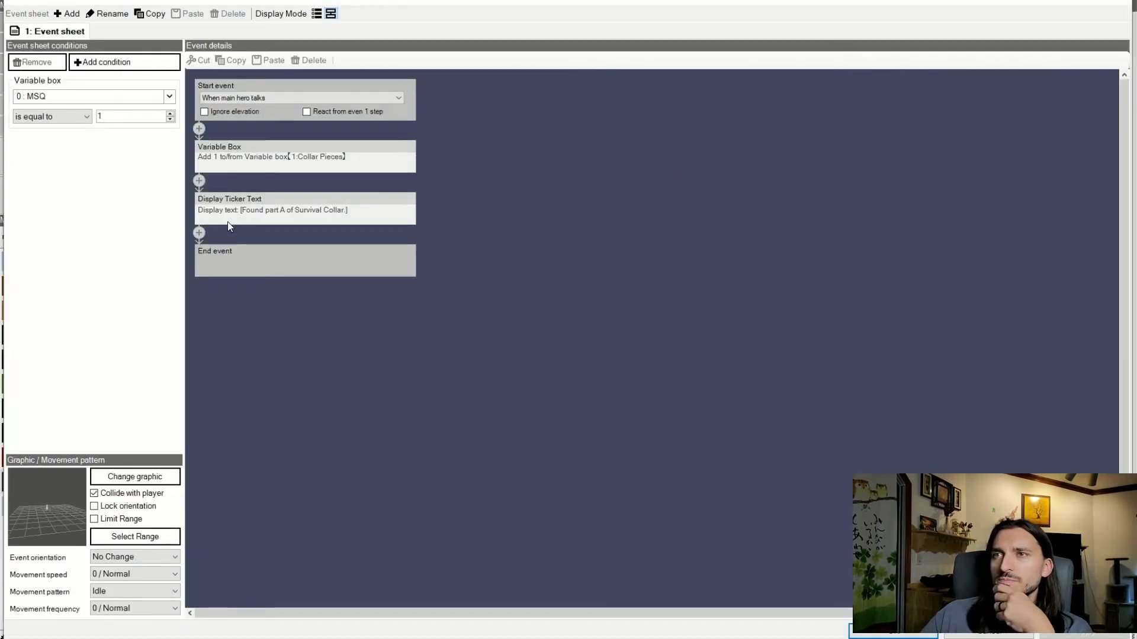
pyautogui.click(257, 218)
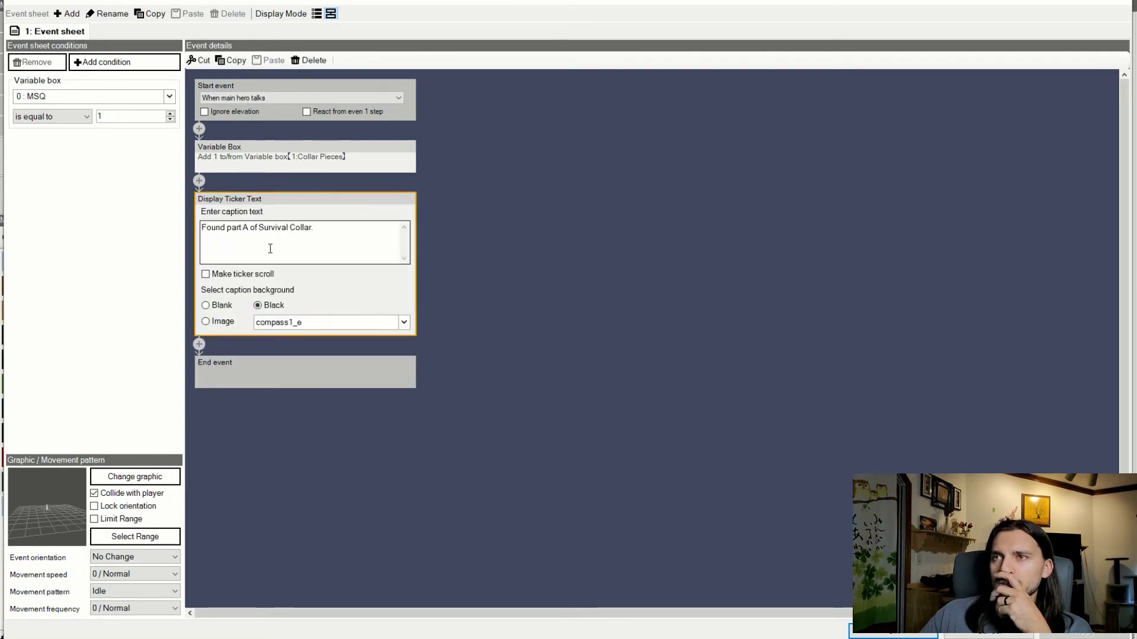
pyautogui.click(248, 229)
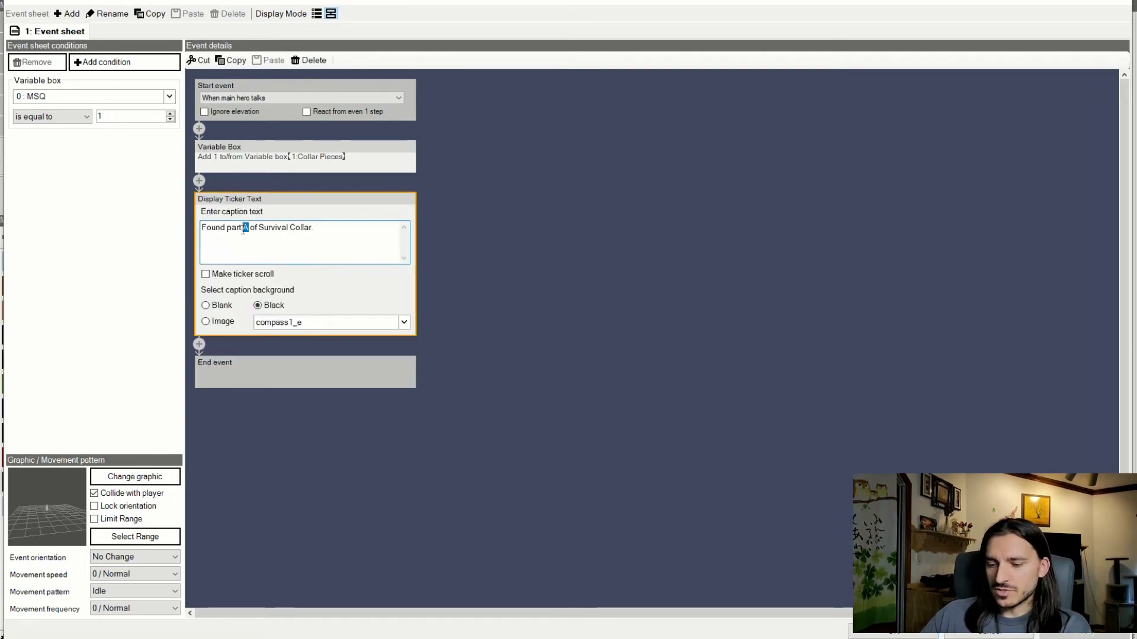
pyautogui.write('B')
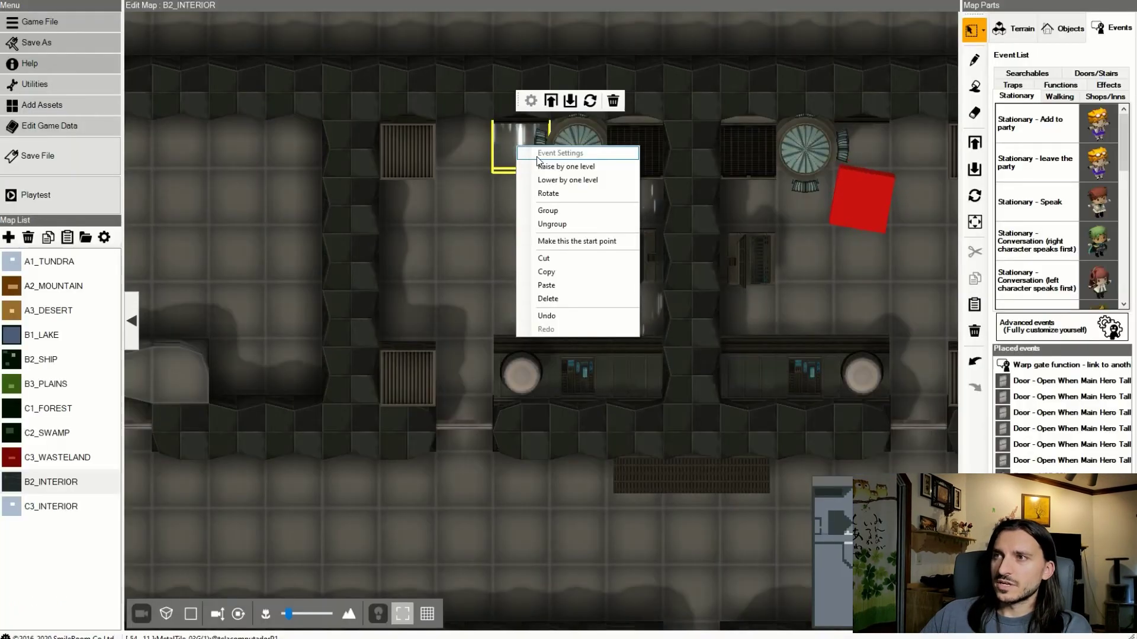
pyautogui.click(483, 253)
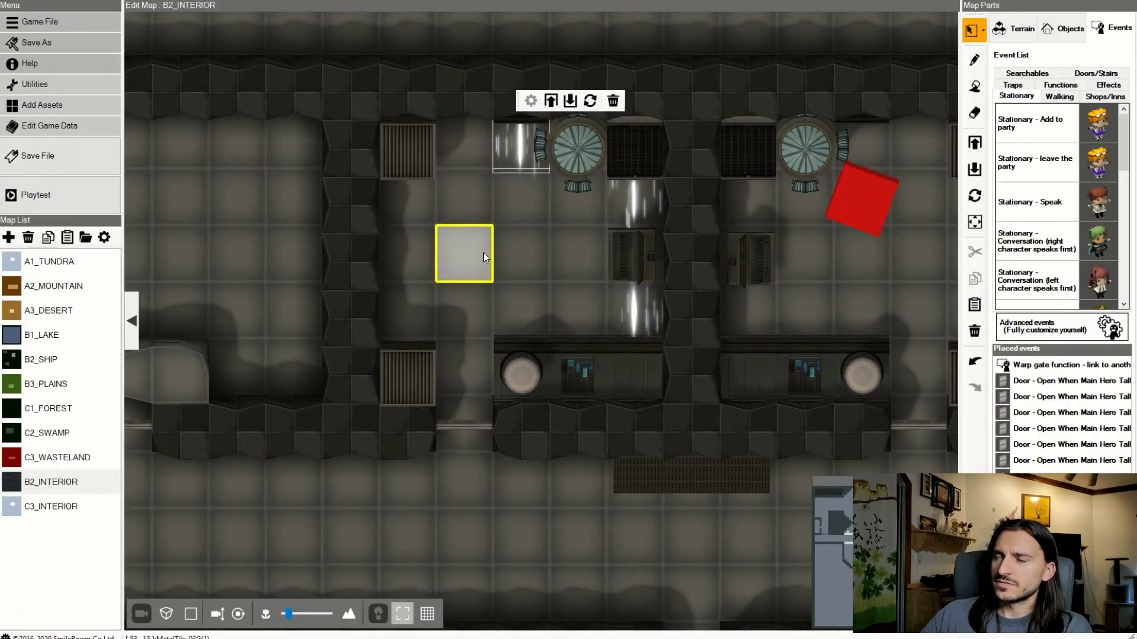
pyautogui.click(514, 156)
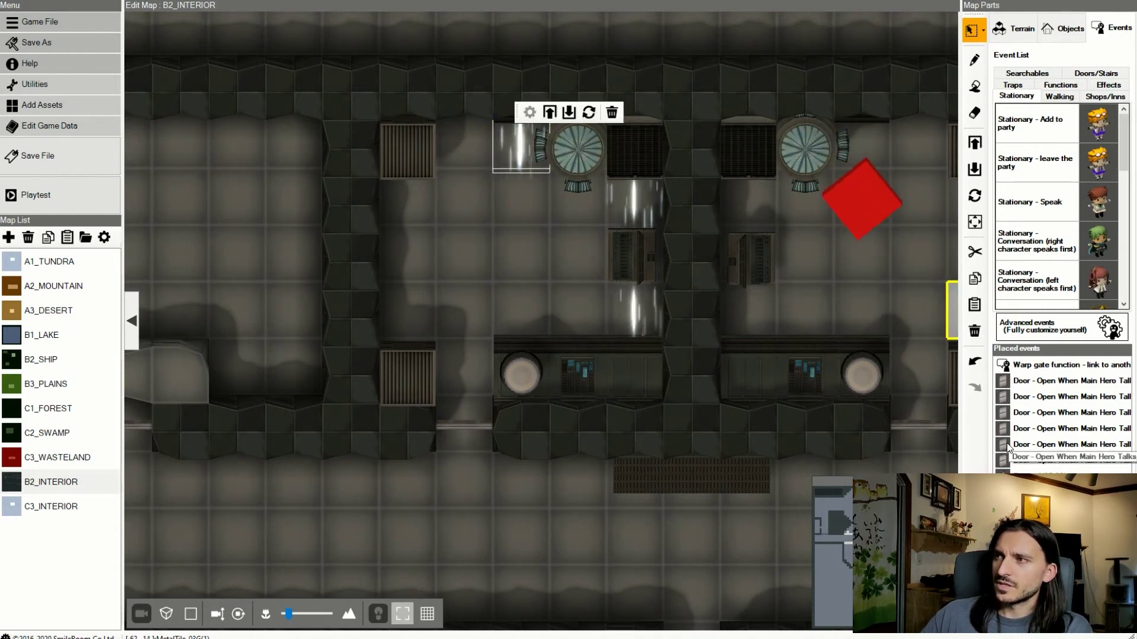
pyautogui.click(1026, 326)
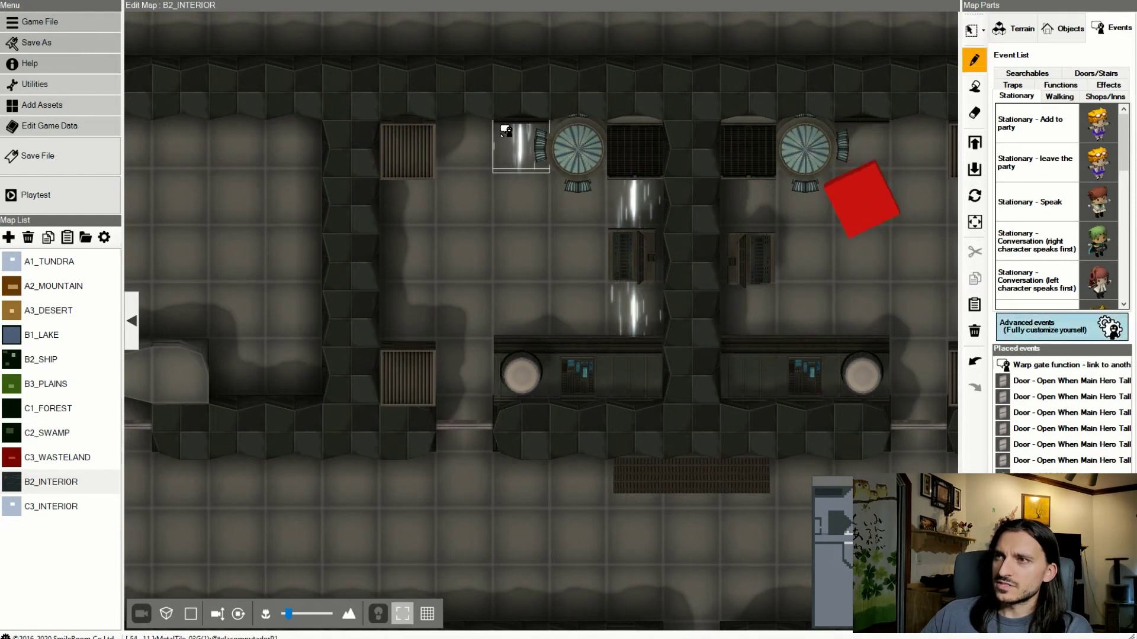
pyautogui.rightClick(510, 140)
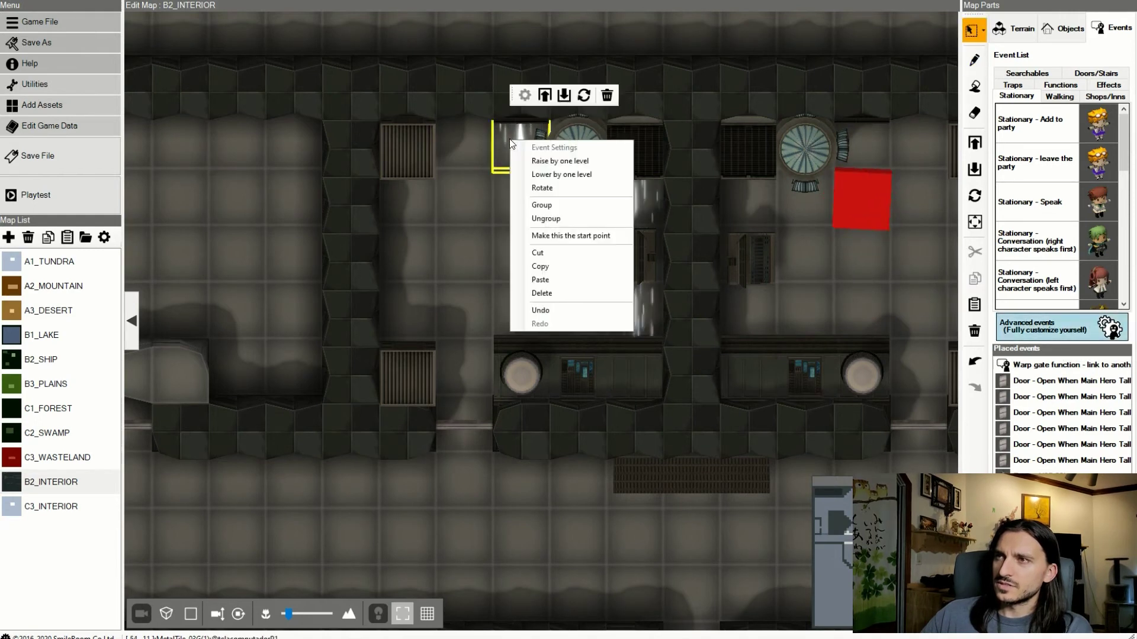
pyautogui.click(523, 98)
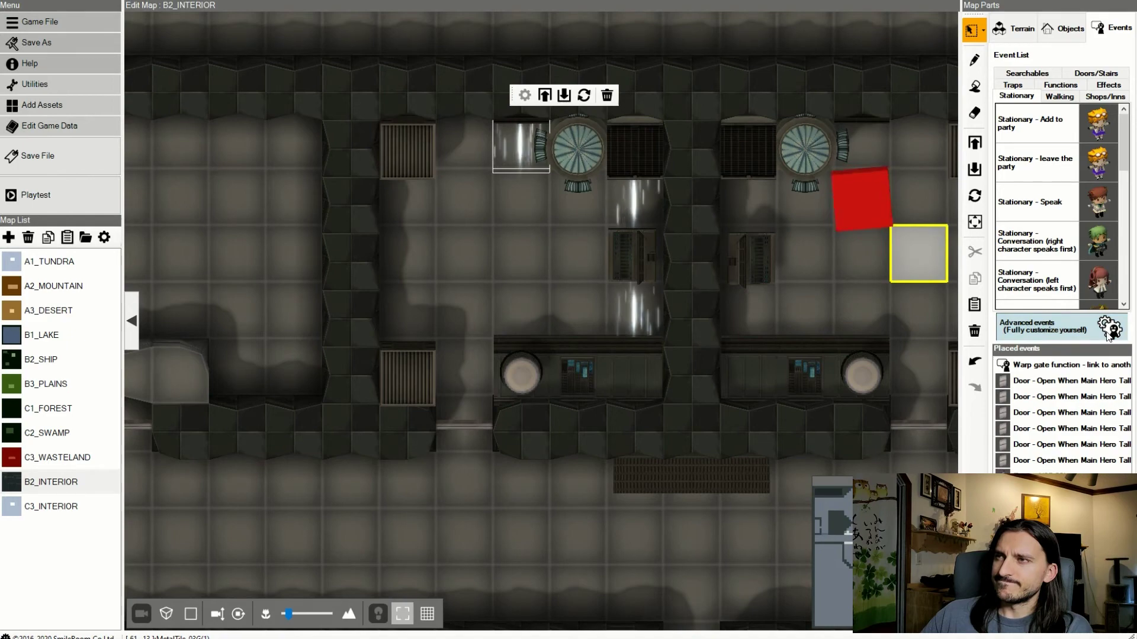
# - Change the ticker caption of the glowing event beside the round table to "Found part C of Survival Collar." and save the event
pyautogui.click(1042, 326)
pyautogui.click(520, 145)
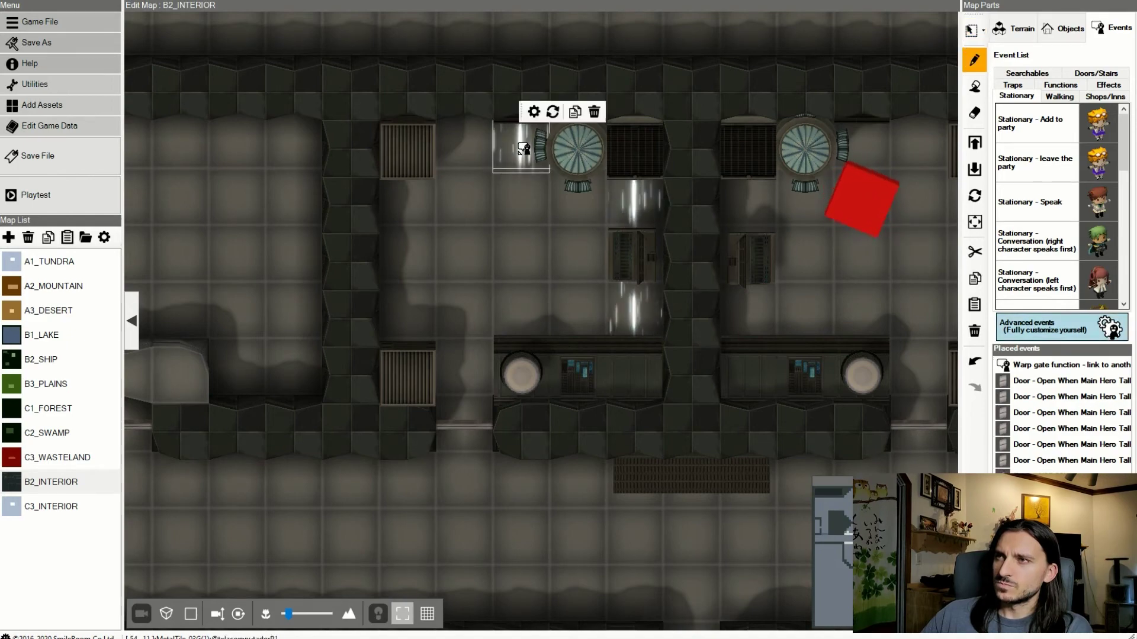
pyautogui.click(533, 113)
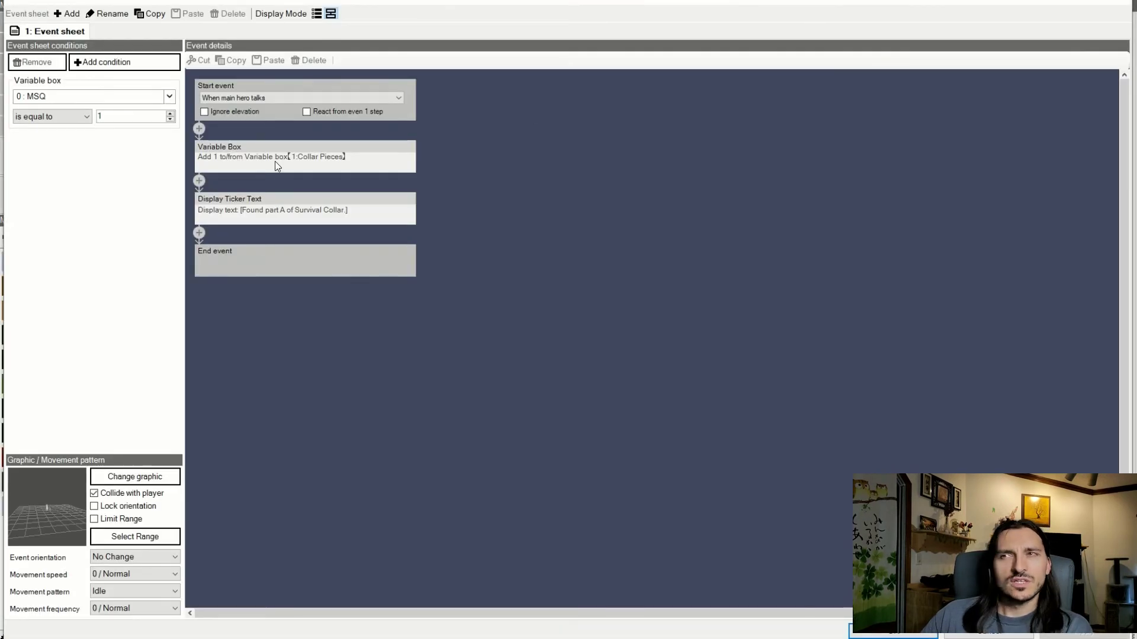
pyautogui.click(285, 209)
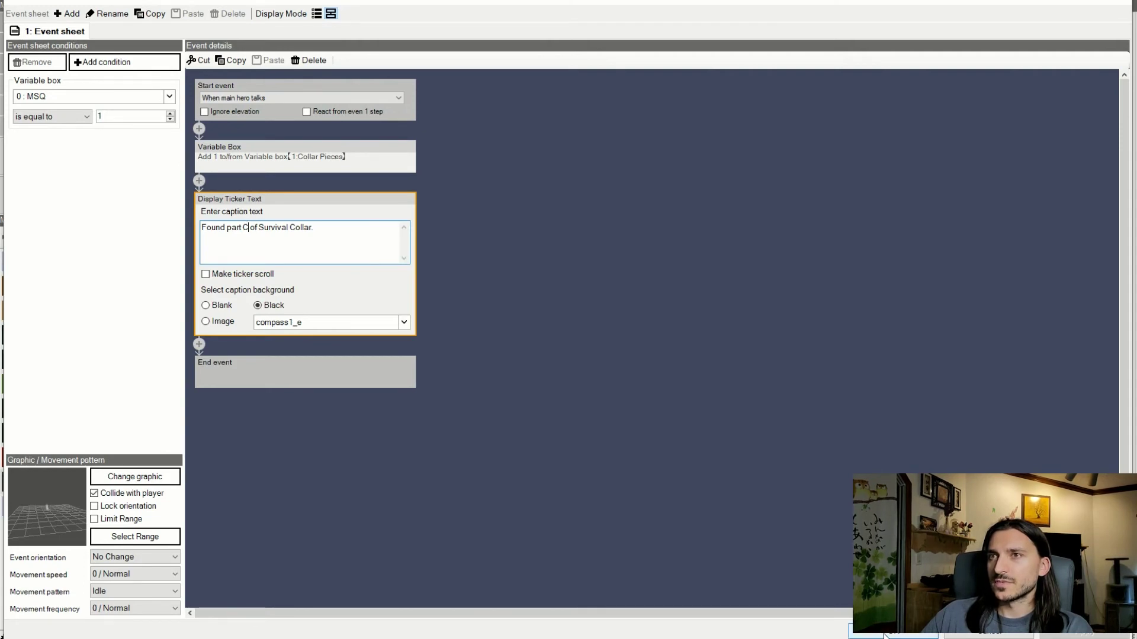
pyautogui.click(880, 633)
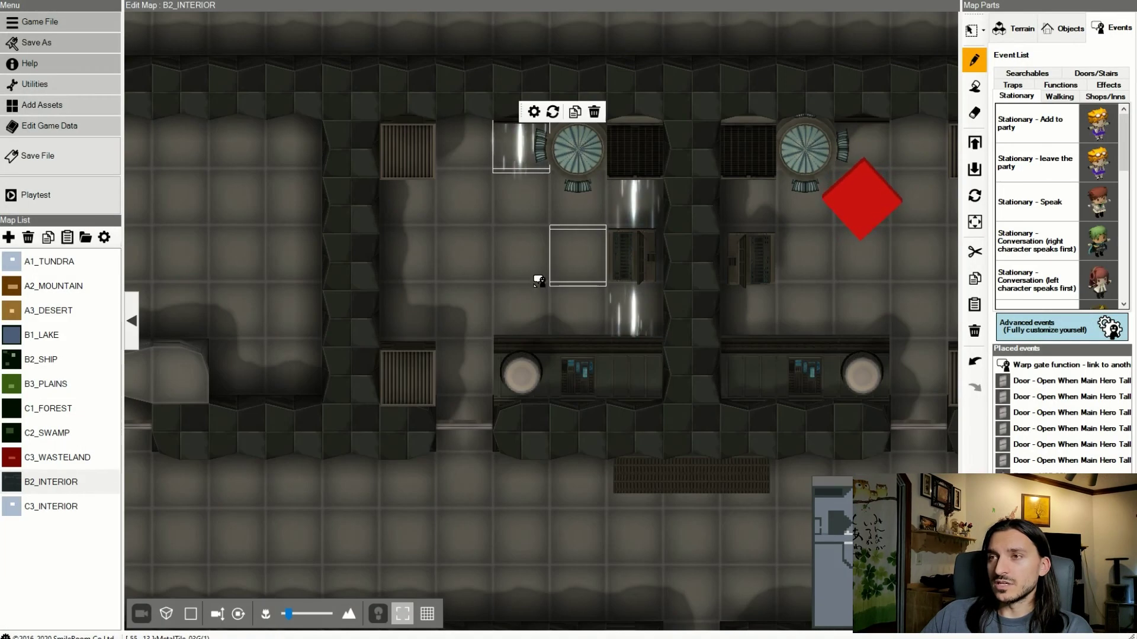
# - Open the settings of the ship's computer AI event in the corridor and add a second event sheet
pyautogui.scroll(-3, 350, 373)
pyautogui.scroll(1, 400, 348)
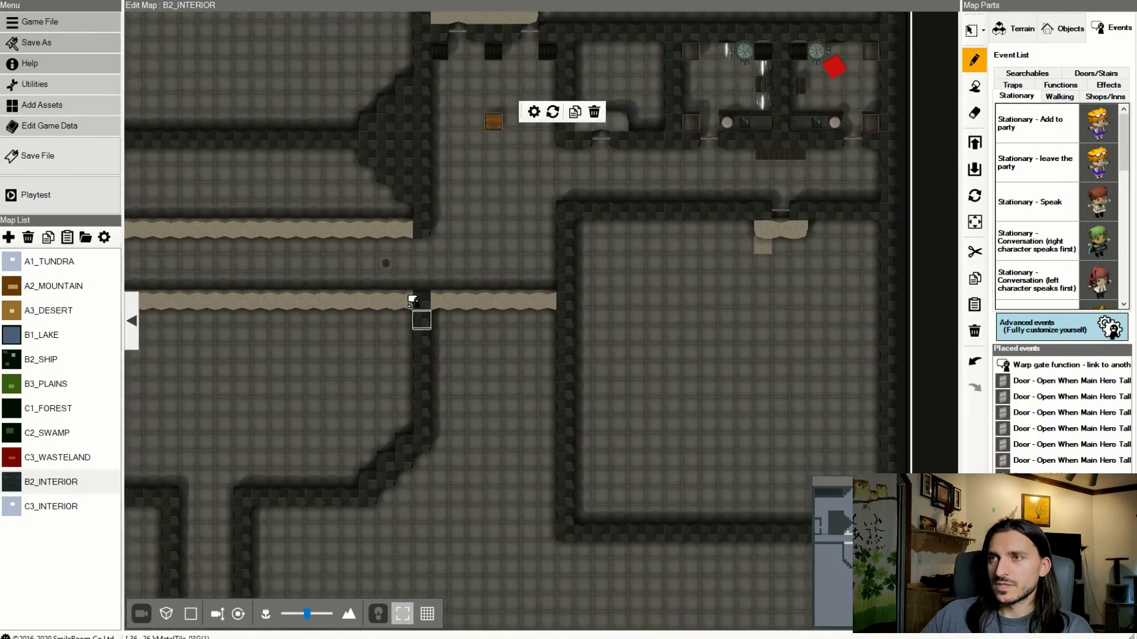
pyautogui.click(384, 264)
pyautogui.rightClick(385, 264)
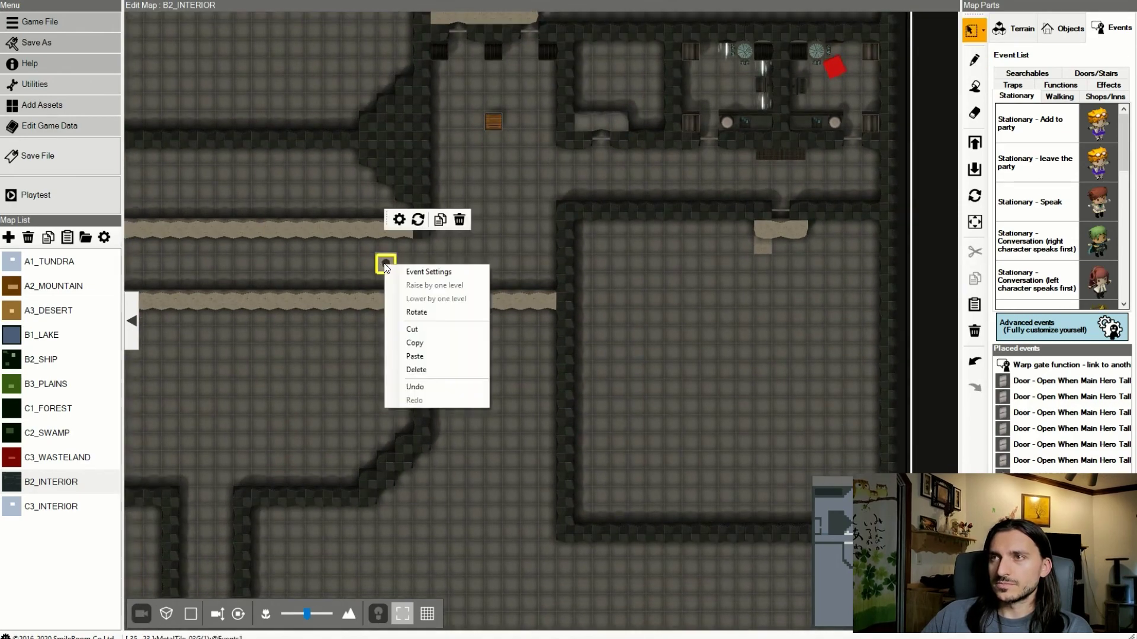
pyautogui.click(398, 219)
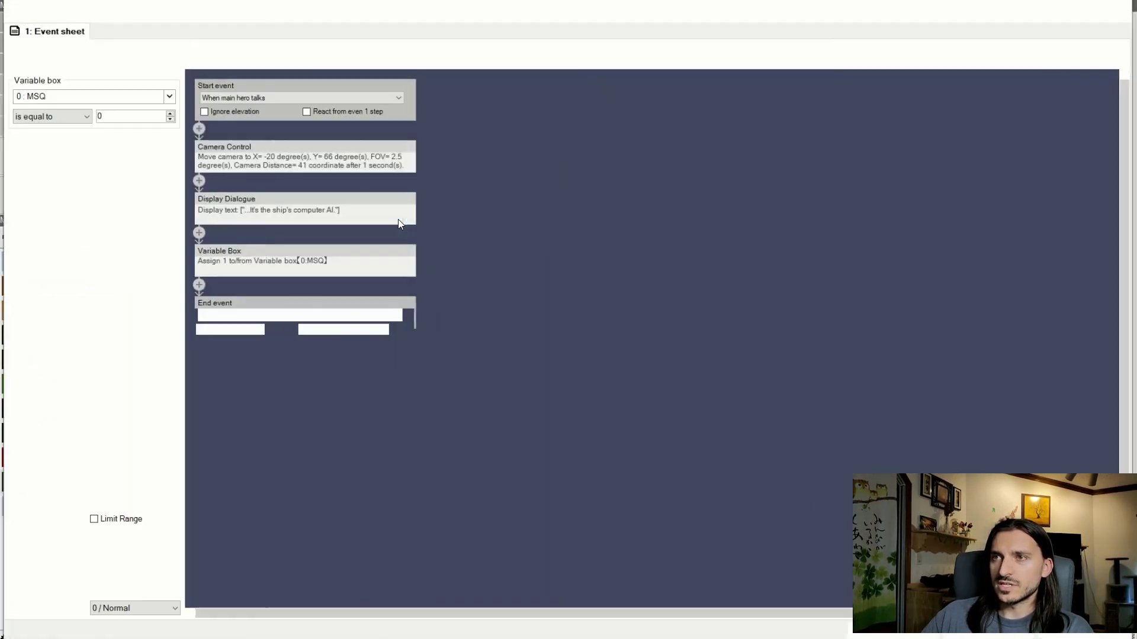
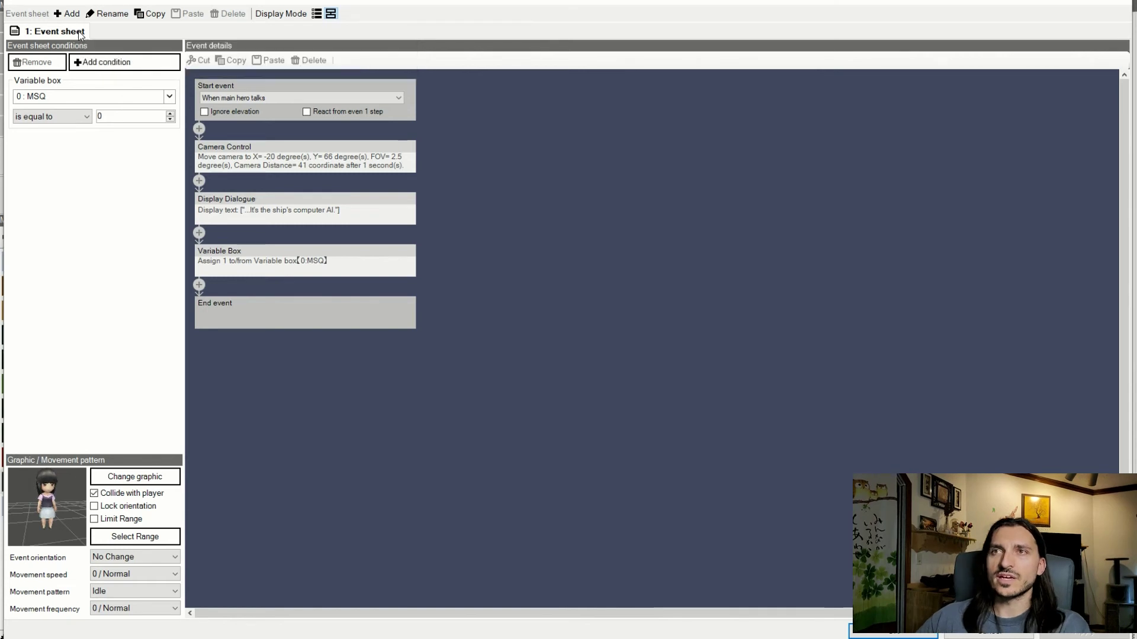
pyautogui.click(68, 13)
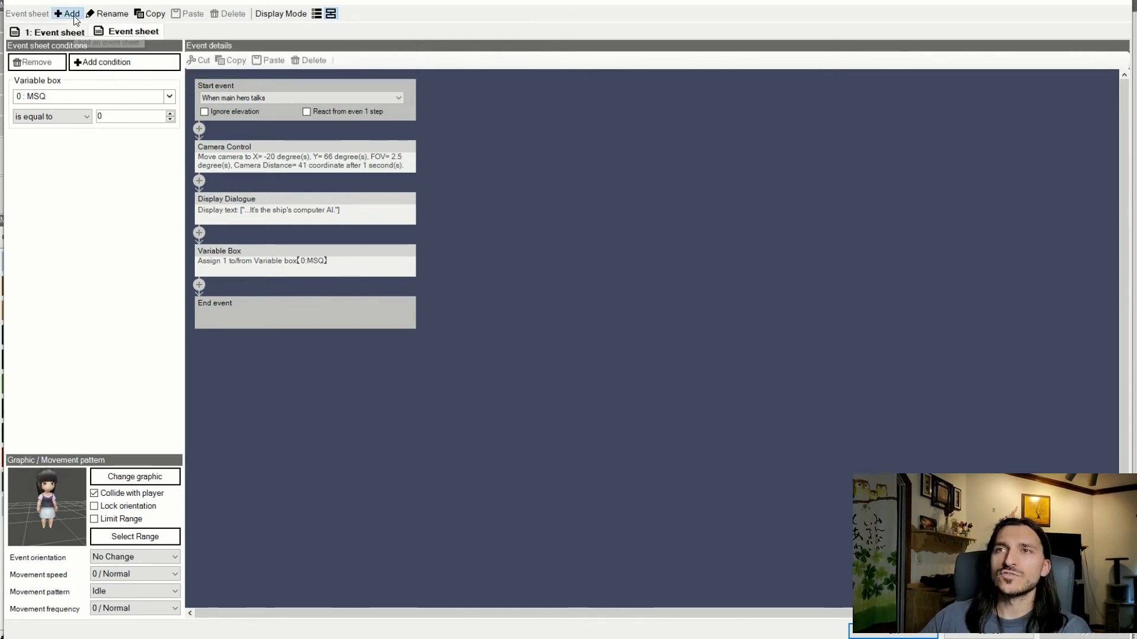
# - Give the second event sheet a variable box condition of MSQ is equal to 1, removing the mistakenly added event switch condition
pyautogui.click(109, 65)
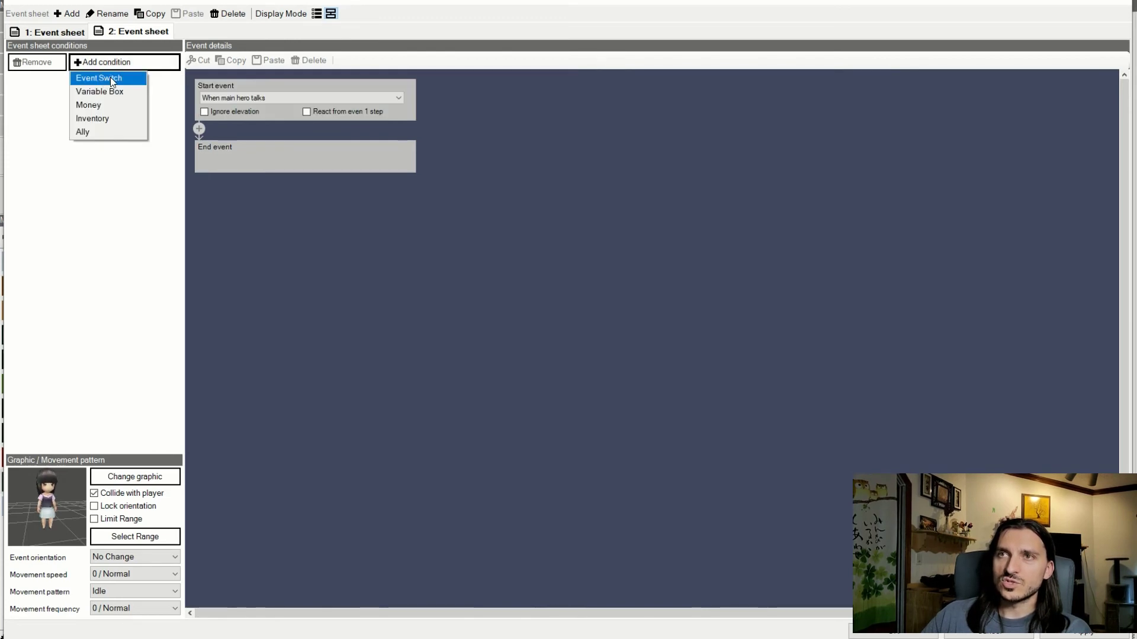
pyautogui.click(111, 78)
pyautogui.click(82, 99)
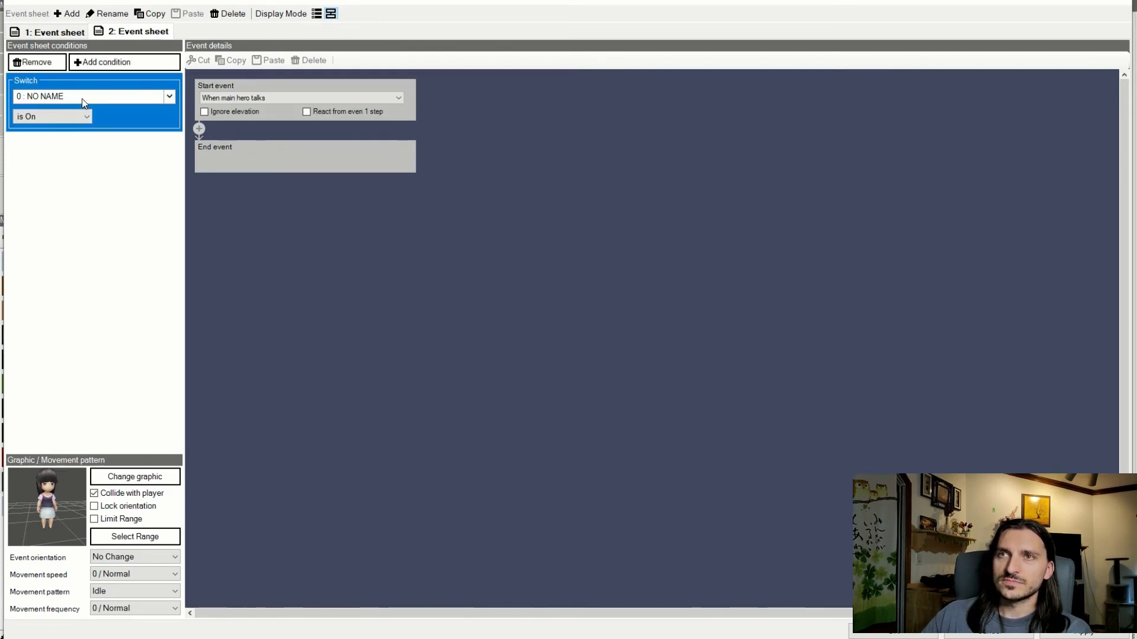
pyautogui.click(113, 63)
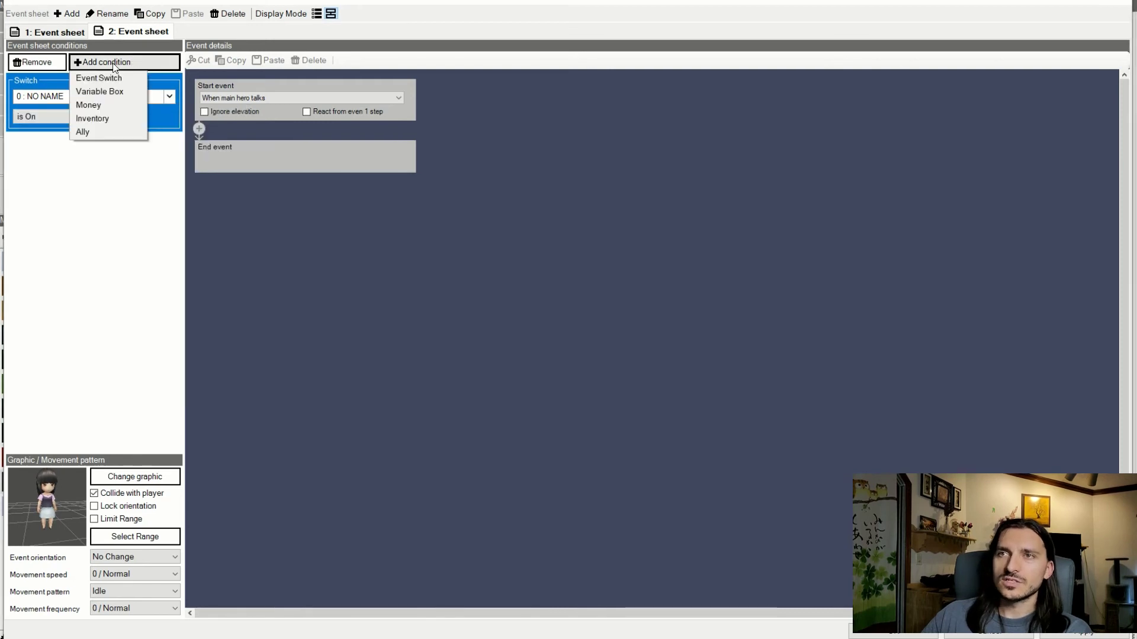
pyautogui.click(101, 90)
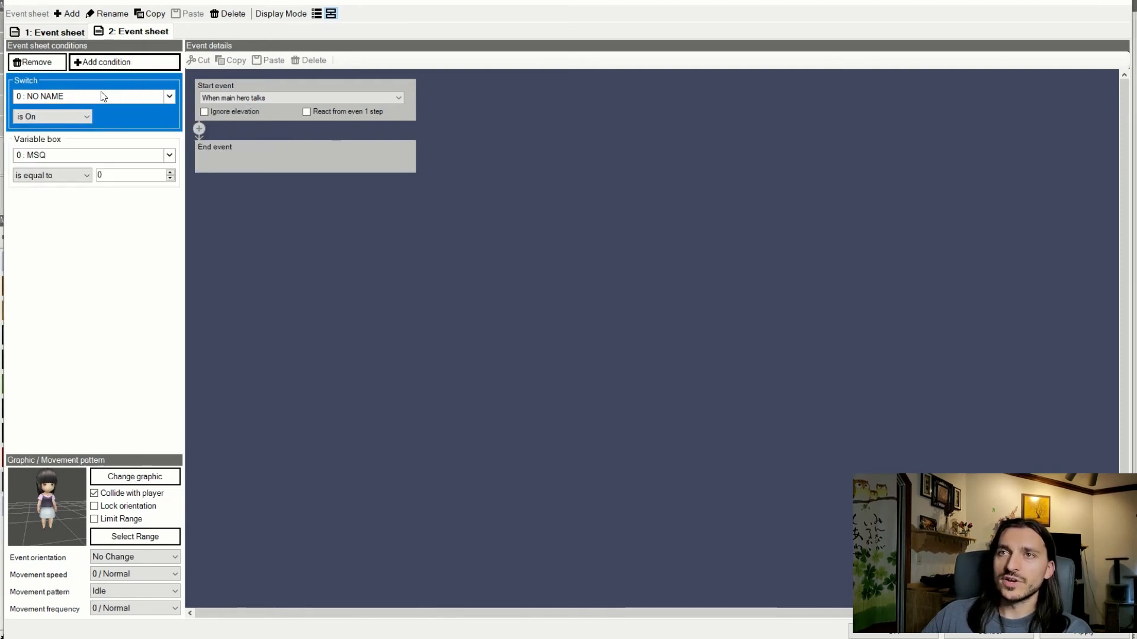
pyautogui.click(35, 63)
pyautogui.click(66, 97)
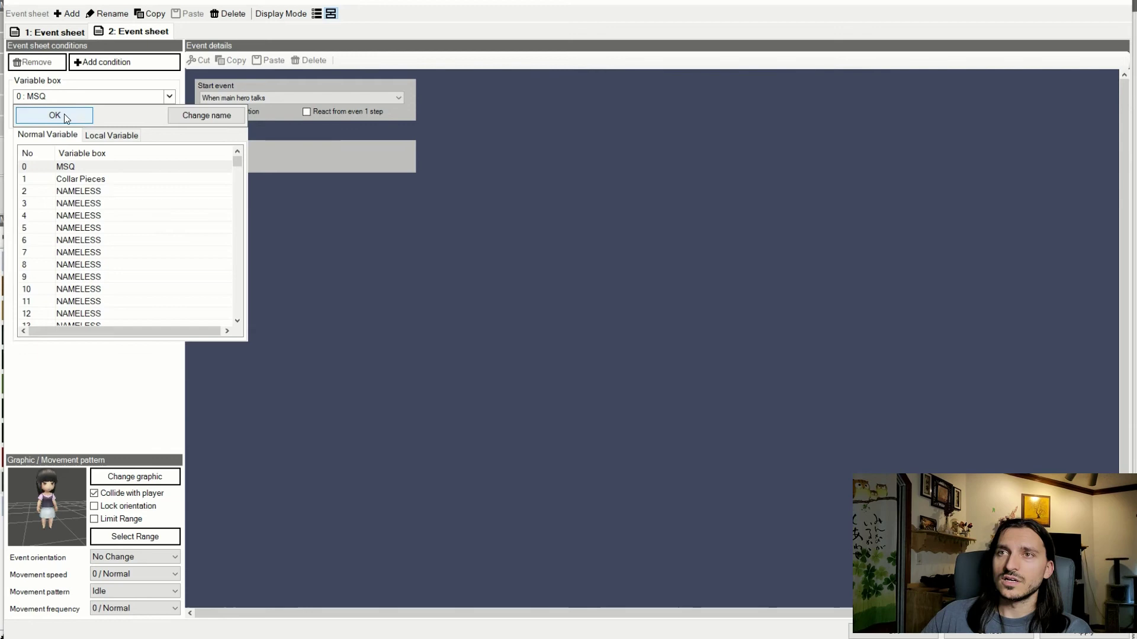
pyautogui.click(89, 167)
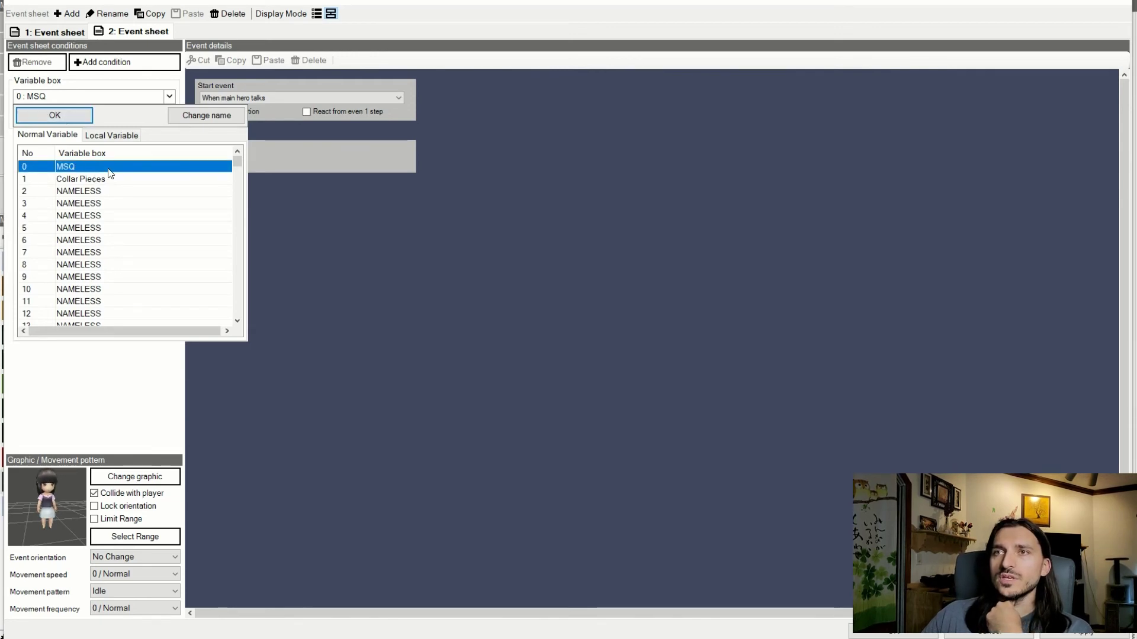
pyautogui.click(67, 114)
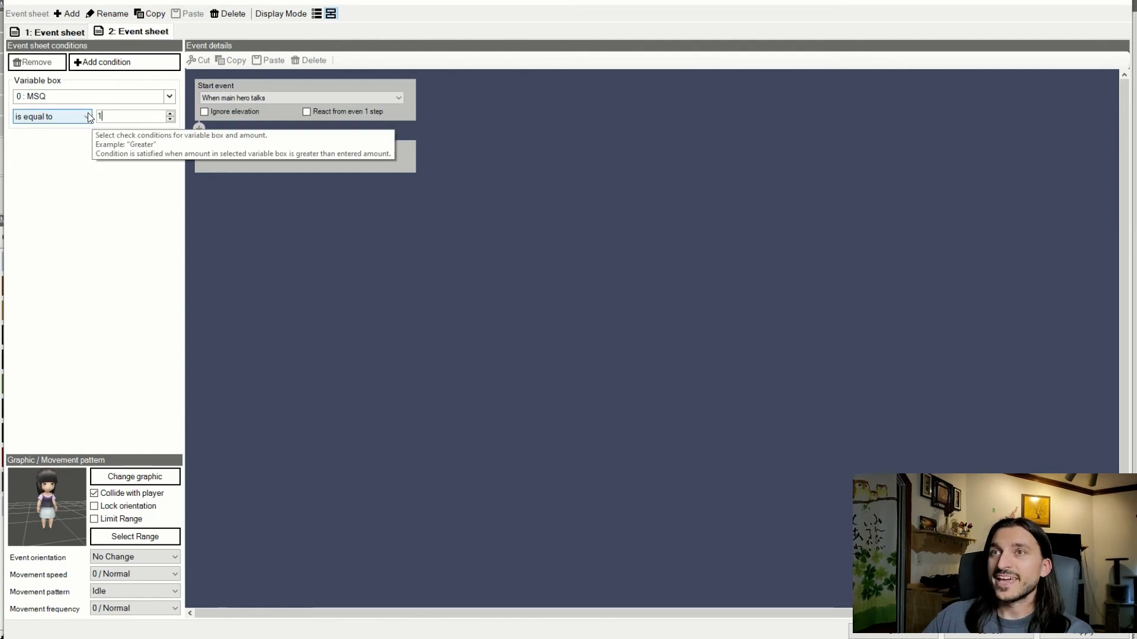
# - Add a second variable box condition to the sheet requiring Collar Pieces is equal to 3
pyautogui.click(81, 63)
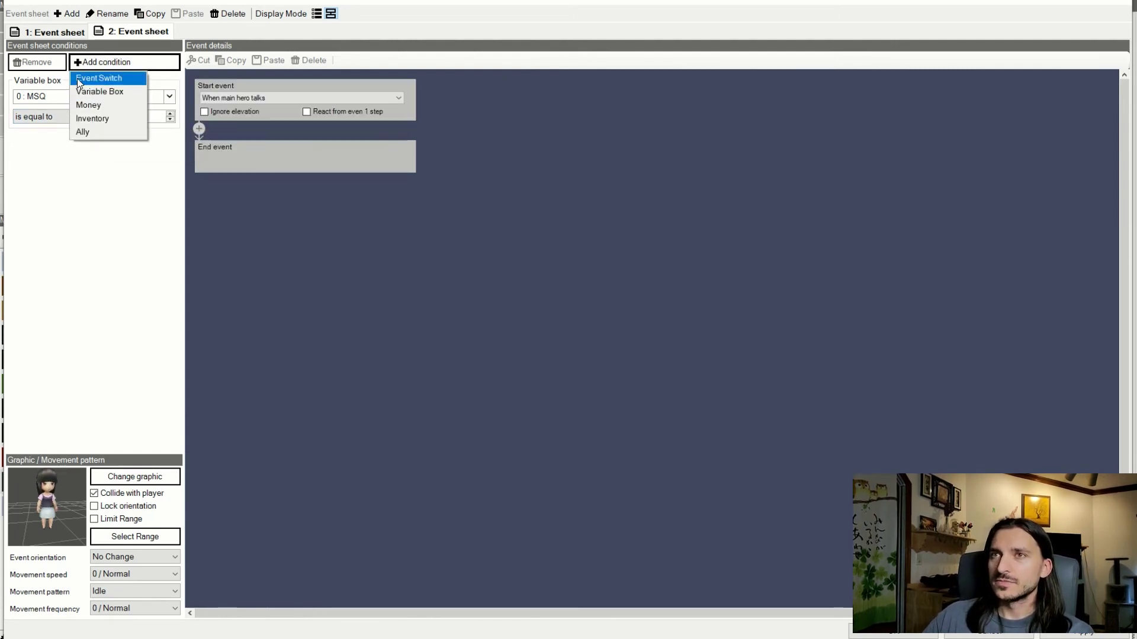
pyautogui.click(83, 92)
pyautogui.click(64, 153)
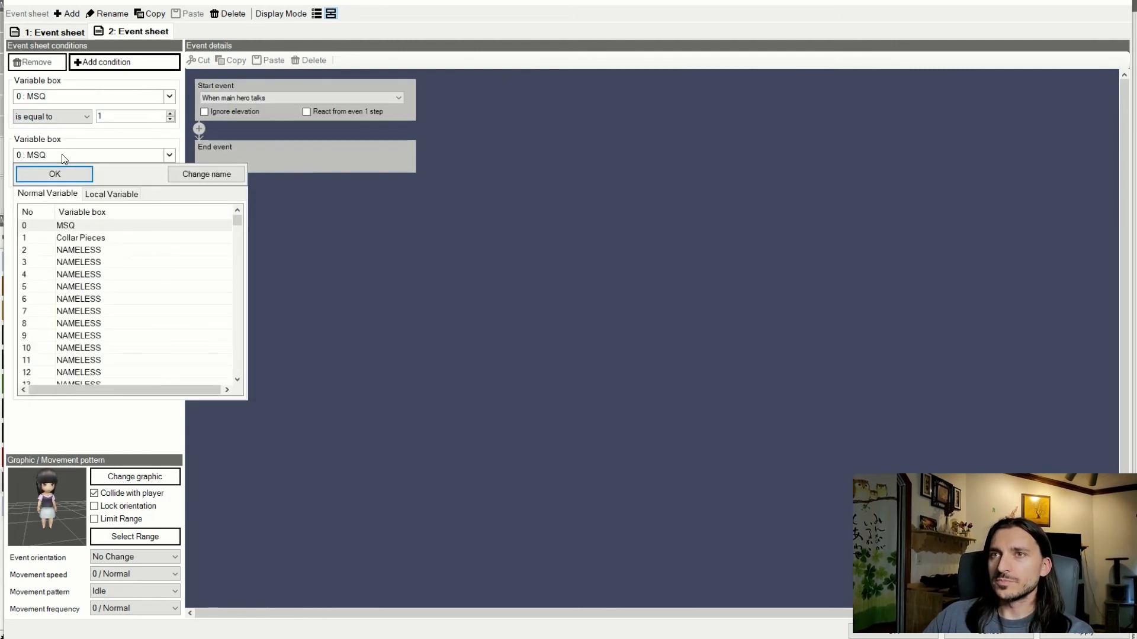
pyautogui.click(85, 240)
pyautogui.doubleClick(87, 236)
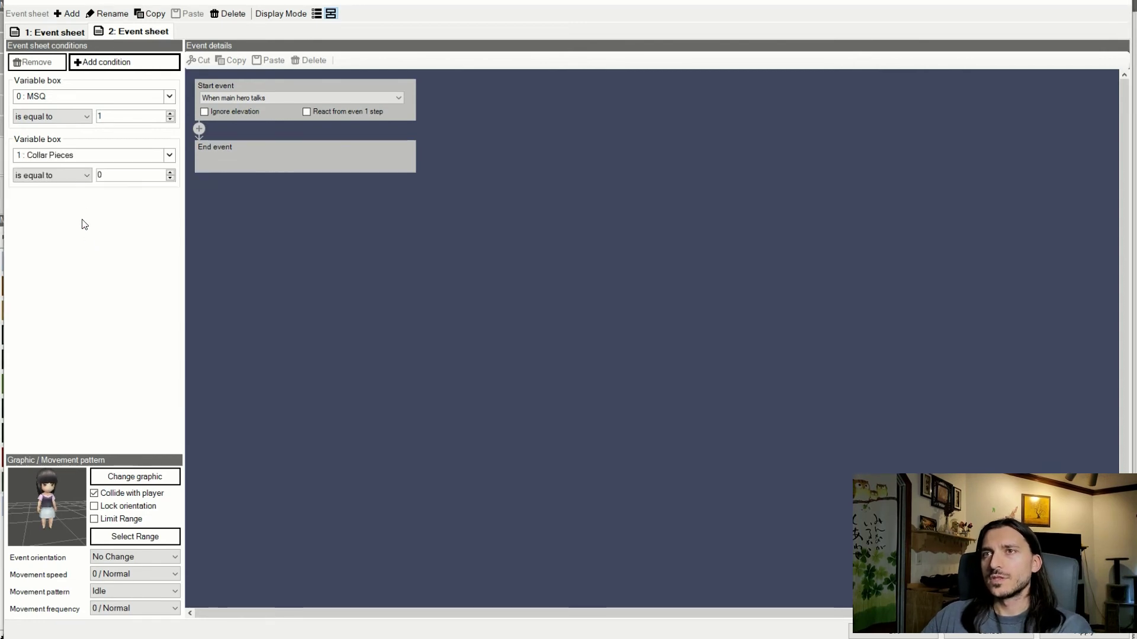
pyautogui.write('3')
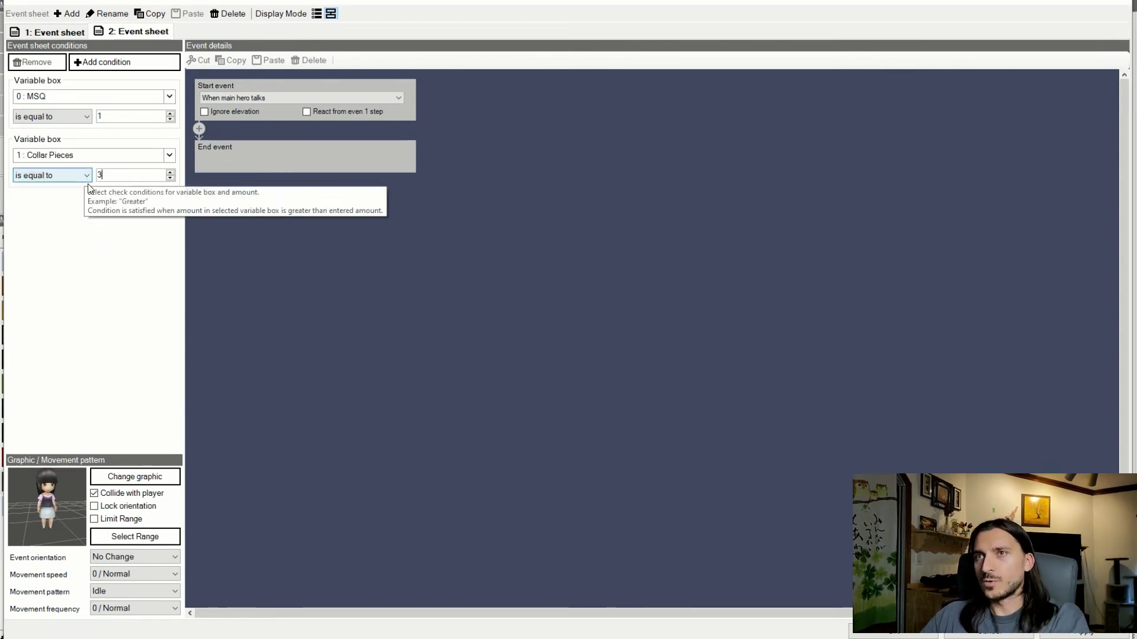
# - Find the Variable Box command among the event commands and insert it after the start event of the second sheet
pyautogui.click(199, 130)
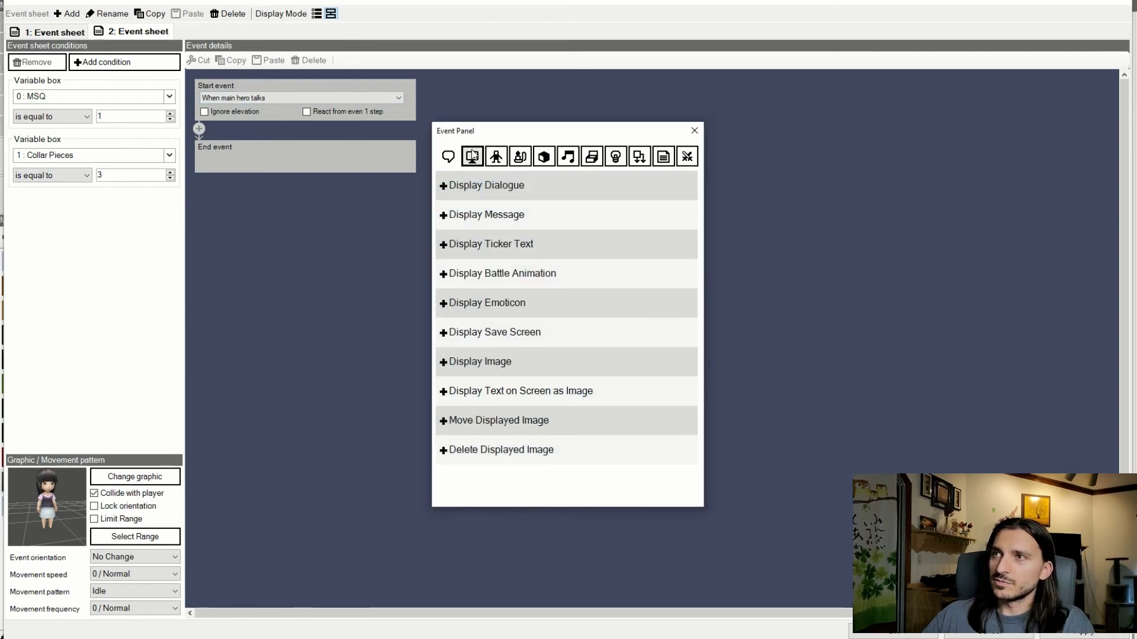
pyautogui.click(473, 156)
pyautogui.click(496, 156)
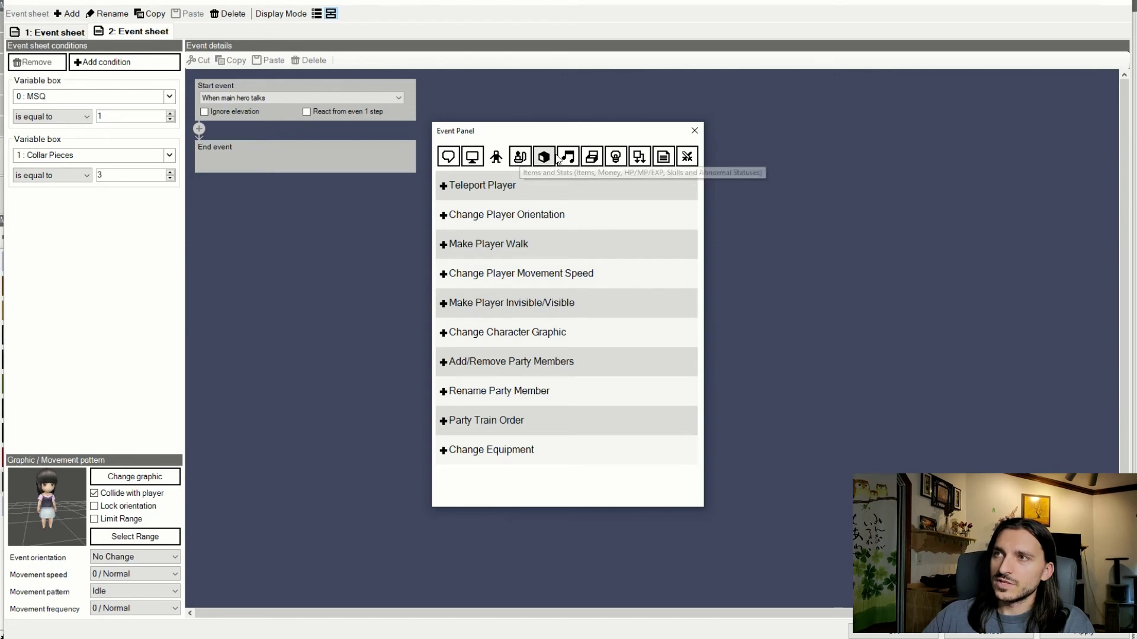
pyautogui.click(637, 157)
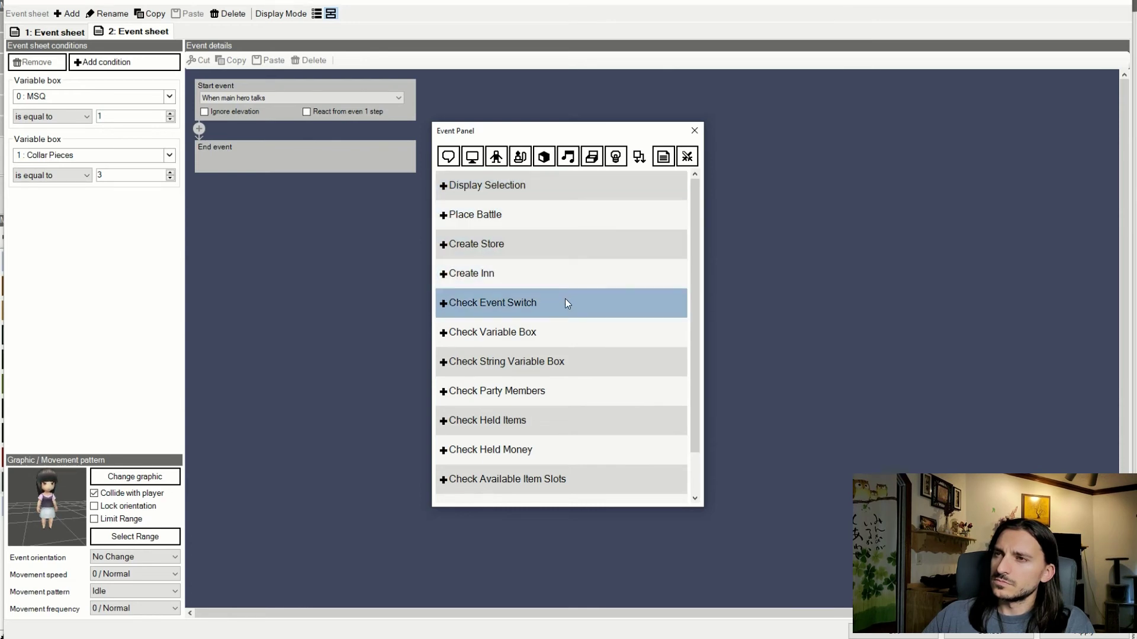
pyautogui.click(495, 158)
pyautogui.click(473, 157)
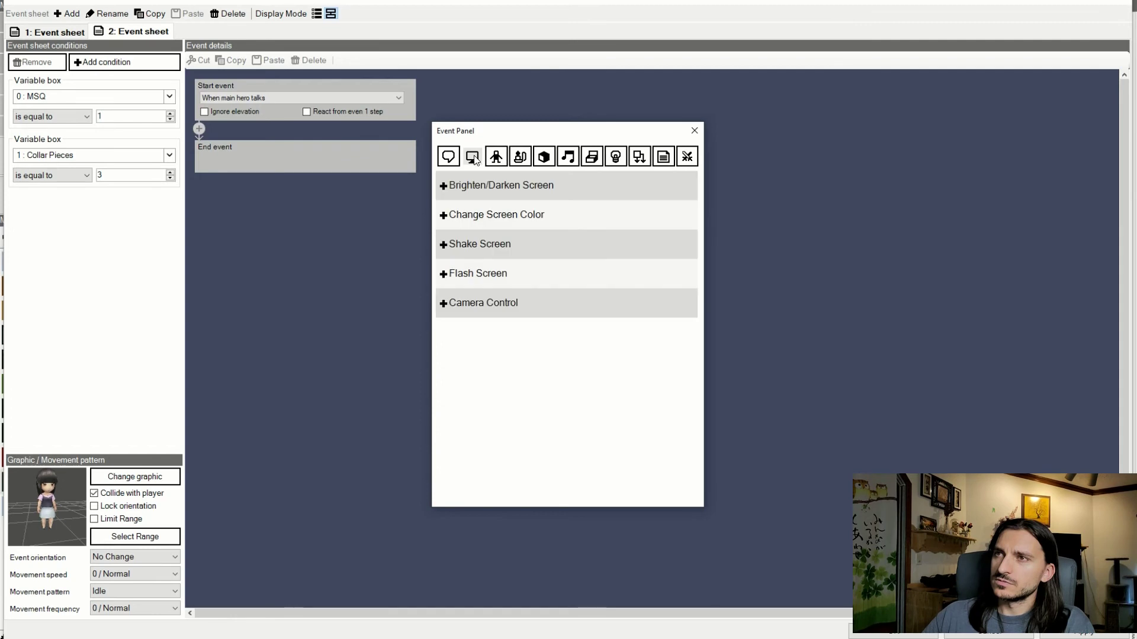
pyautogui.click(448, 157)
pyautogui.click(523, 157)
pyautogui.click(543, 157)
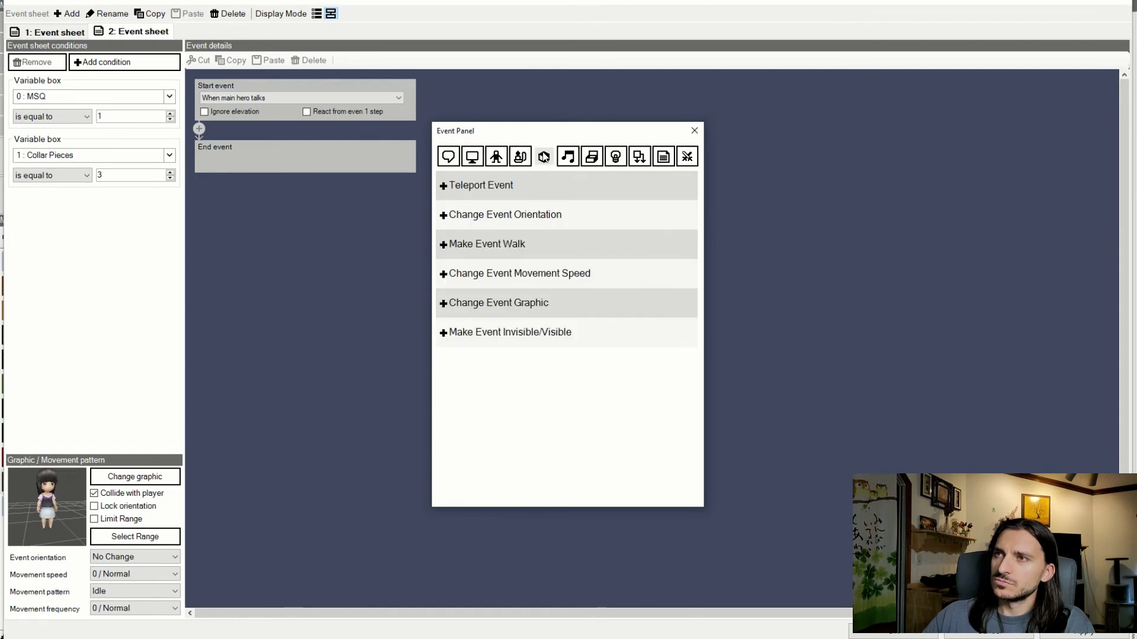
pyautogui.click(567, 157)
pyautogui.click(591, 157)
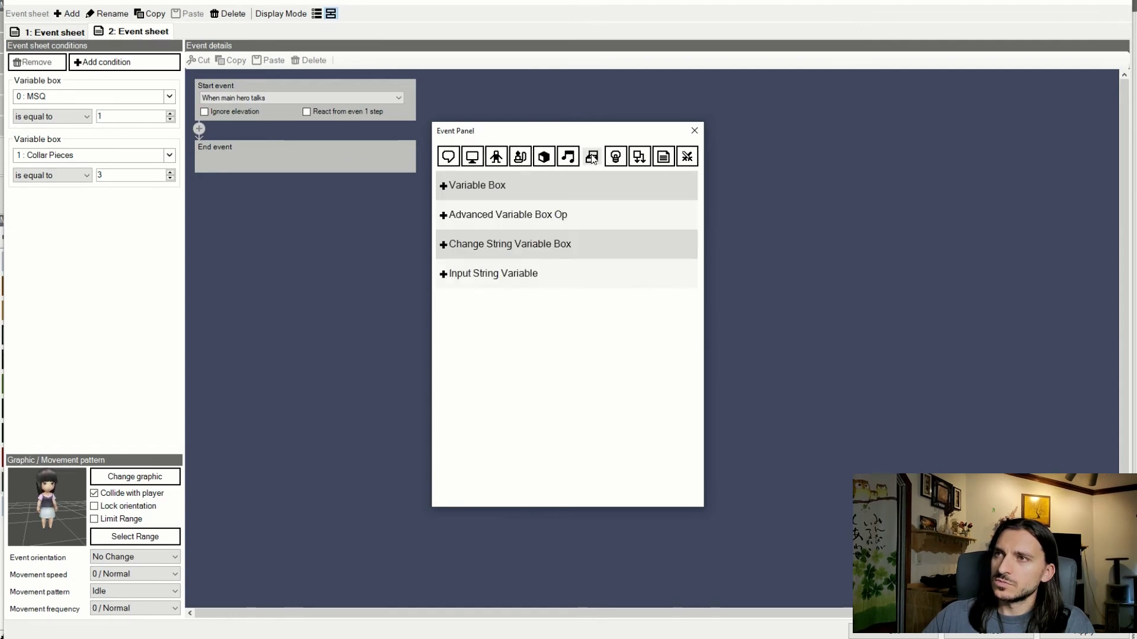
pyautogui.click(490, 188)
# - Make the new Variable Box command overwrite MSQ with the value 2
pyautogui.click(246, 179)
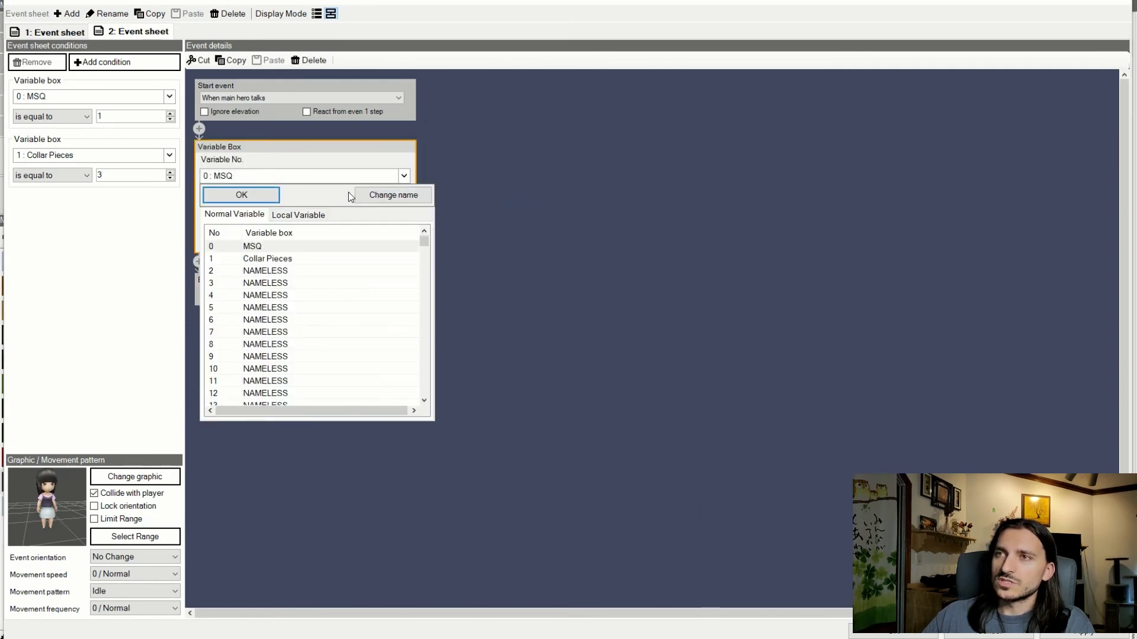
pyautogui.click(274, 200)
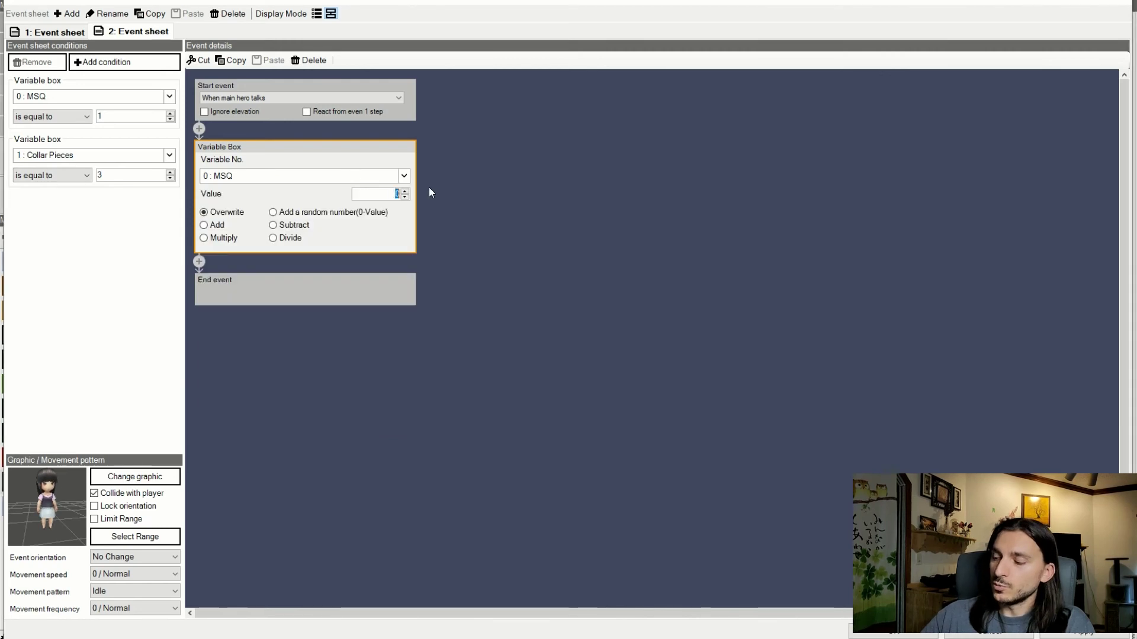
pyautogui.write('2')
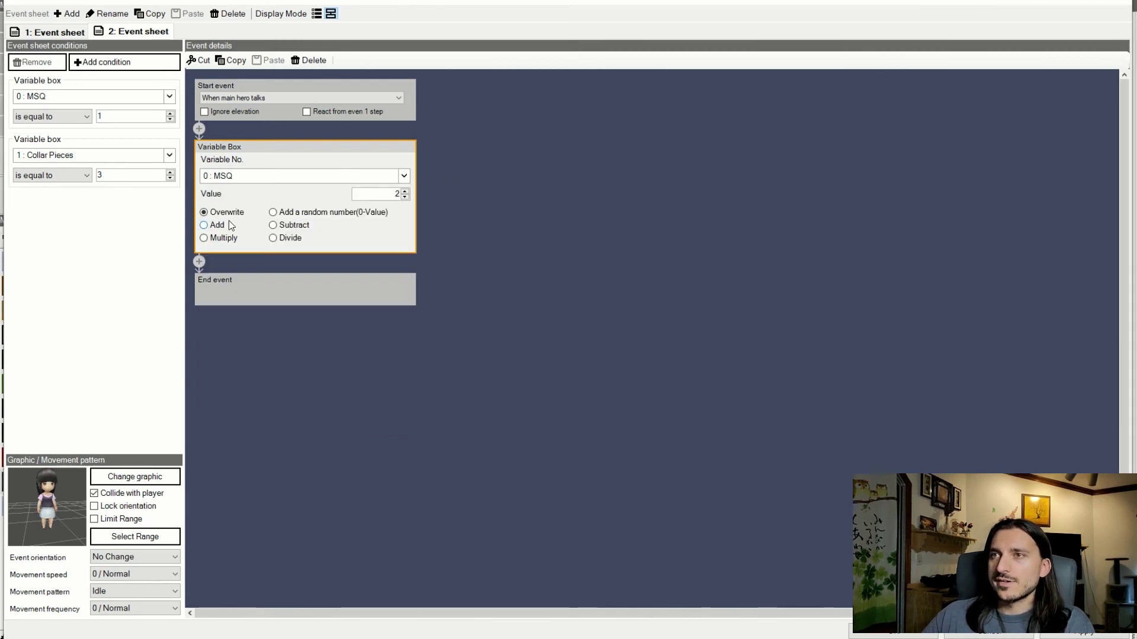
# - Add a Display Dialogue command after the MSQ Variable Box with the text "Three pieces of collar found." and "Replicating..." on a second line
pyautogui.click(199, 262)
pyautogui.click(471, 157)
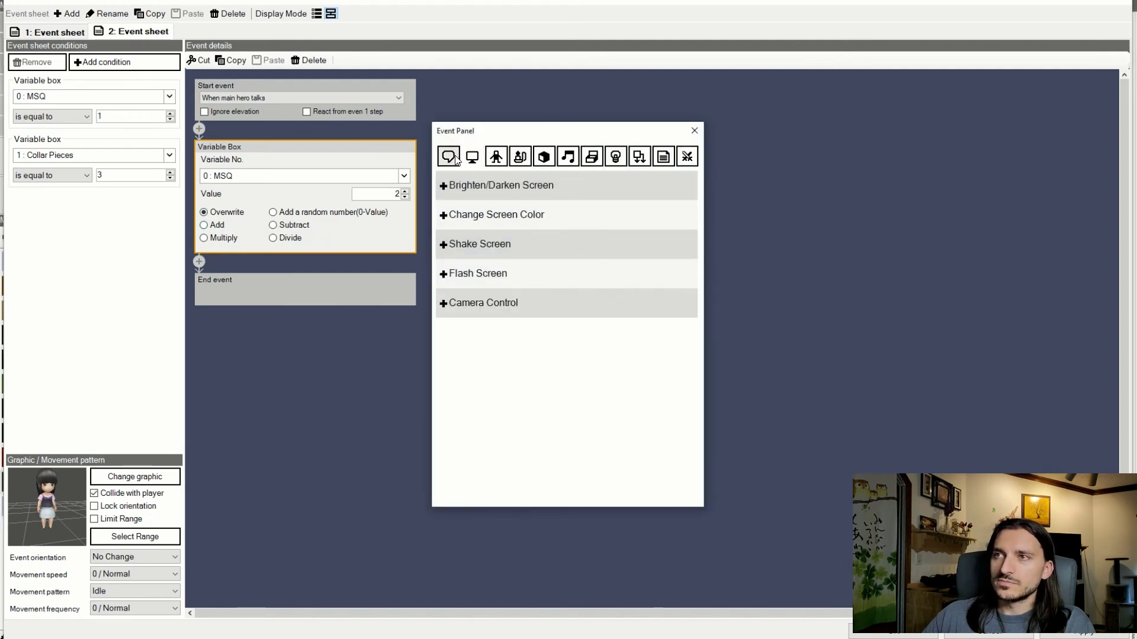
pyautogui.click(450, 157)
pyautogui.click(459, 196)
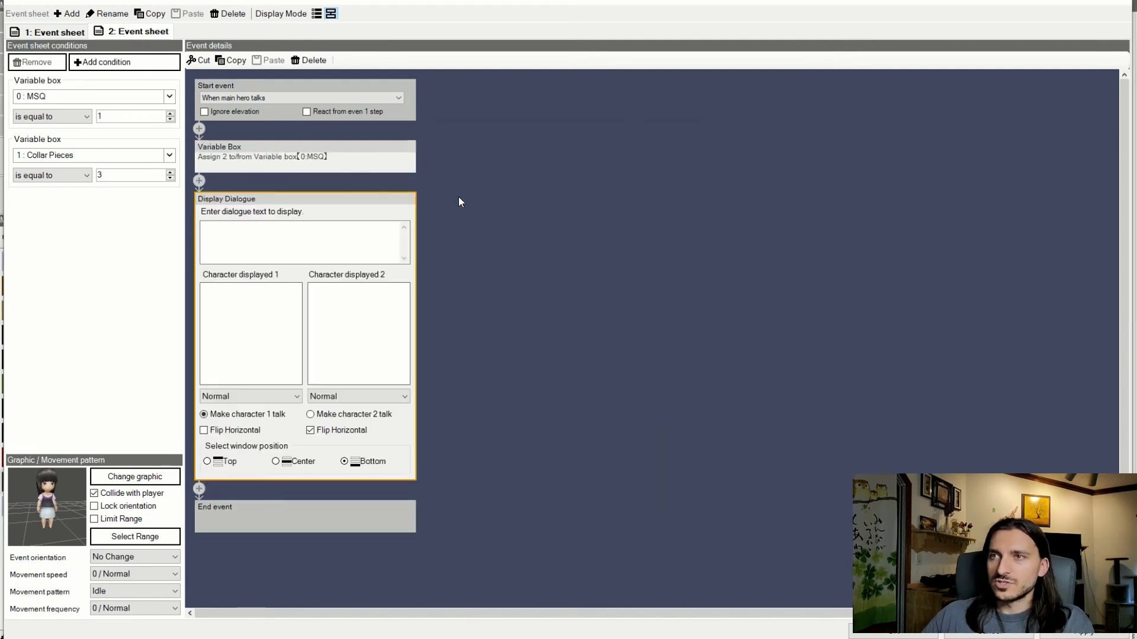
pyautogui.click(332, 233)
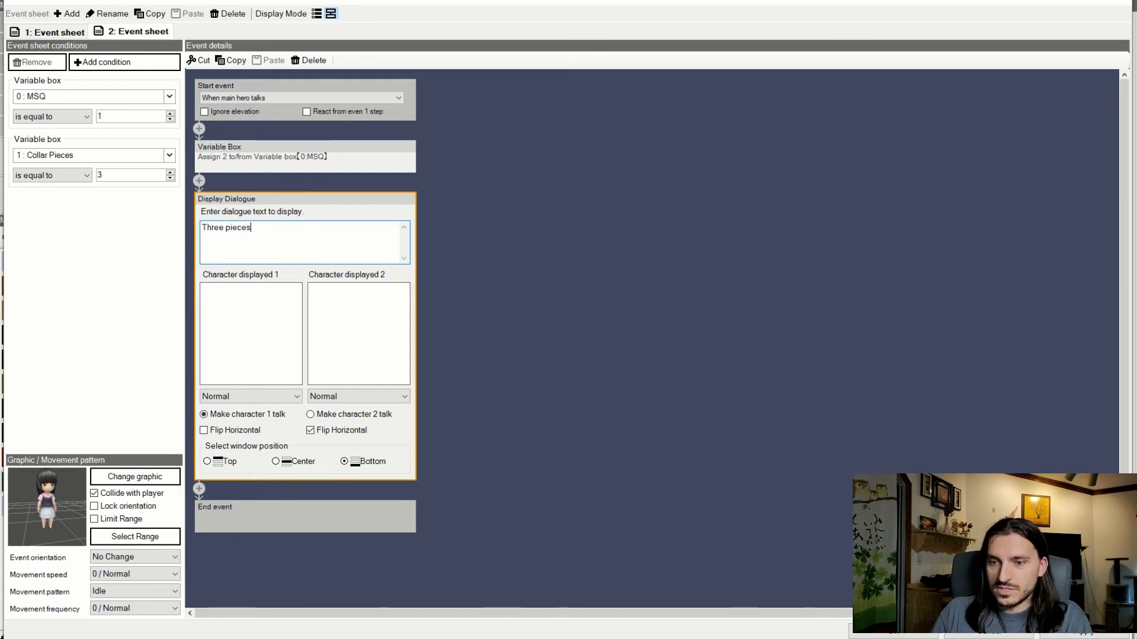
pyautogui.write('collar found.')
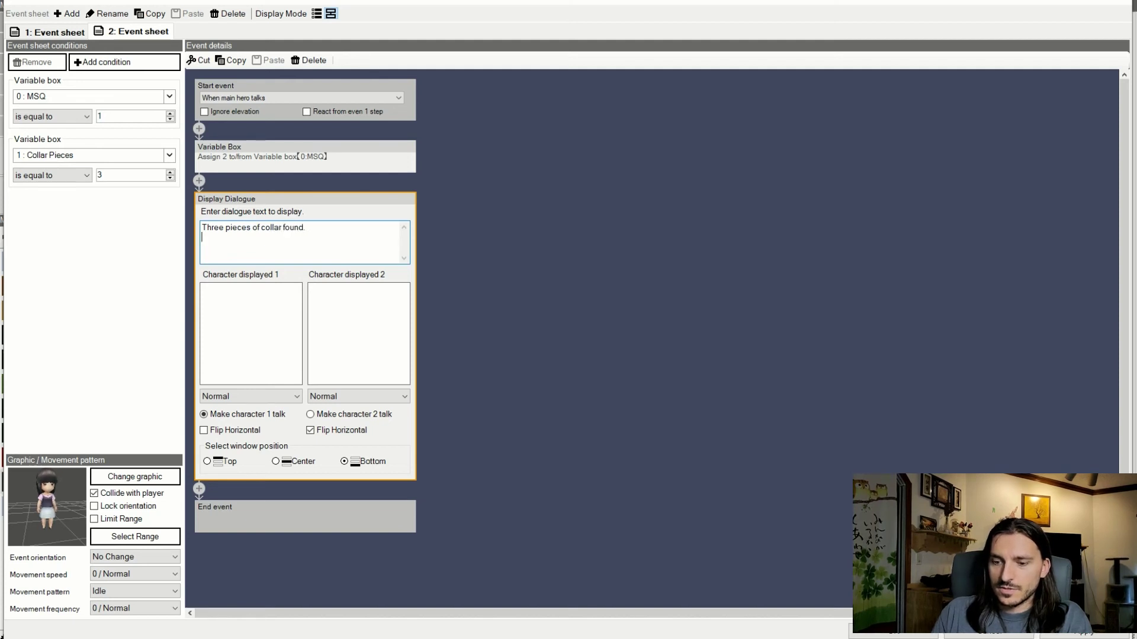
pyautogui.write('ting')
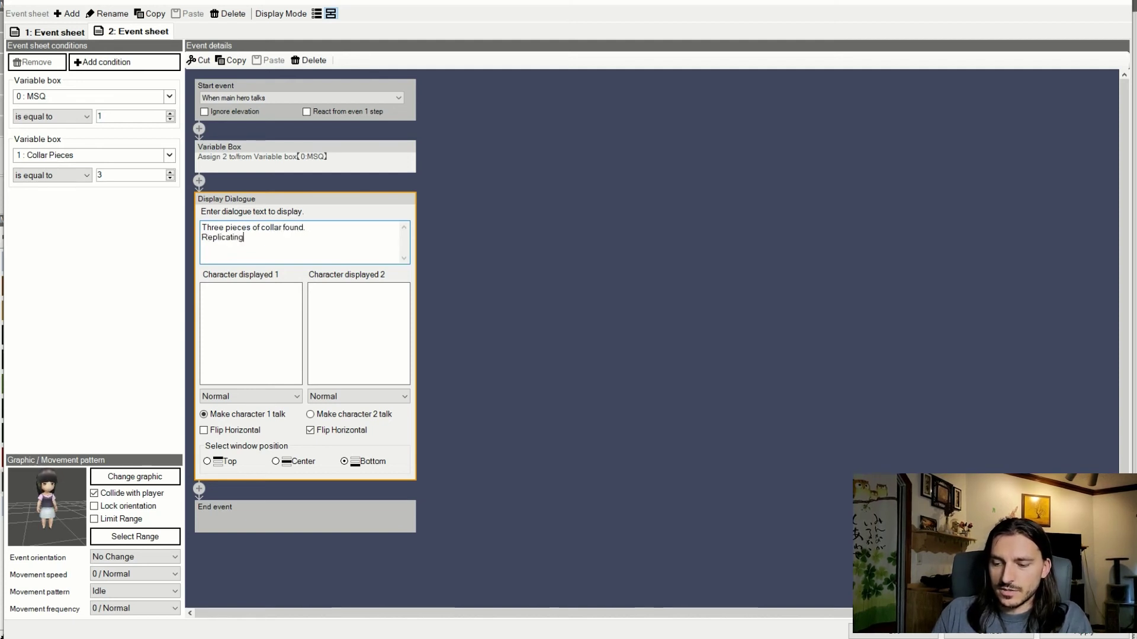
pyautogui.write('...')
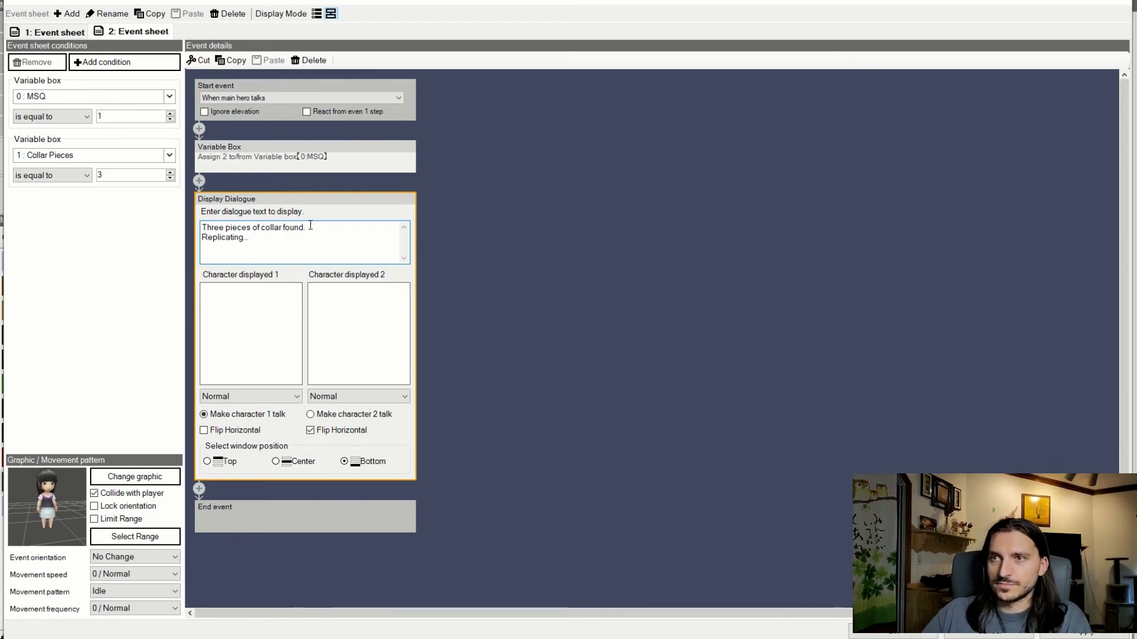
# - Add another Display Dialogue reading "Replication complete." and, on a second line, "Passage to outside of ship granted.", and confirm the event
pyautogui.click(200, 488)
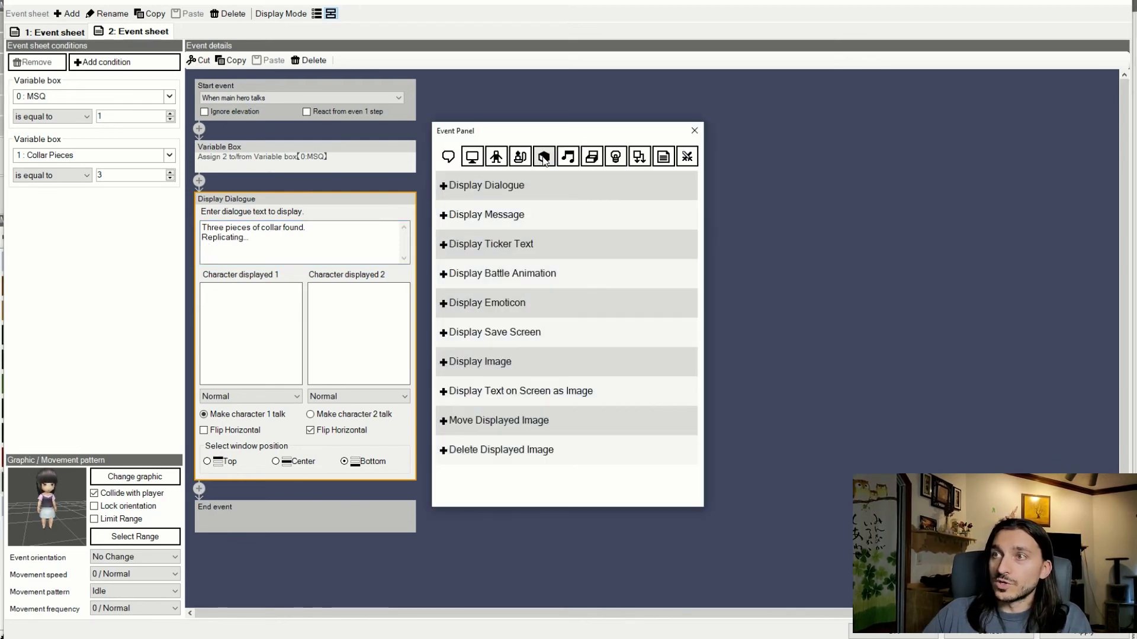
pyautogui.click(515, 196)
pyautogui.click(273, 293)
pyautogui.write('R')
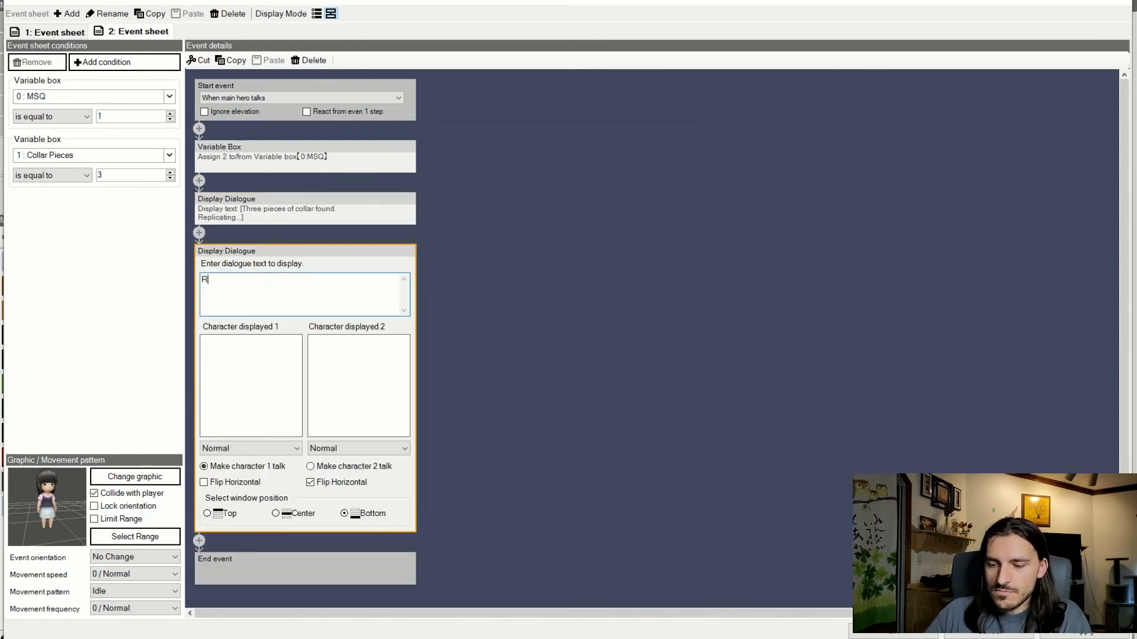
pyautogui.write('eplication complete.')
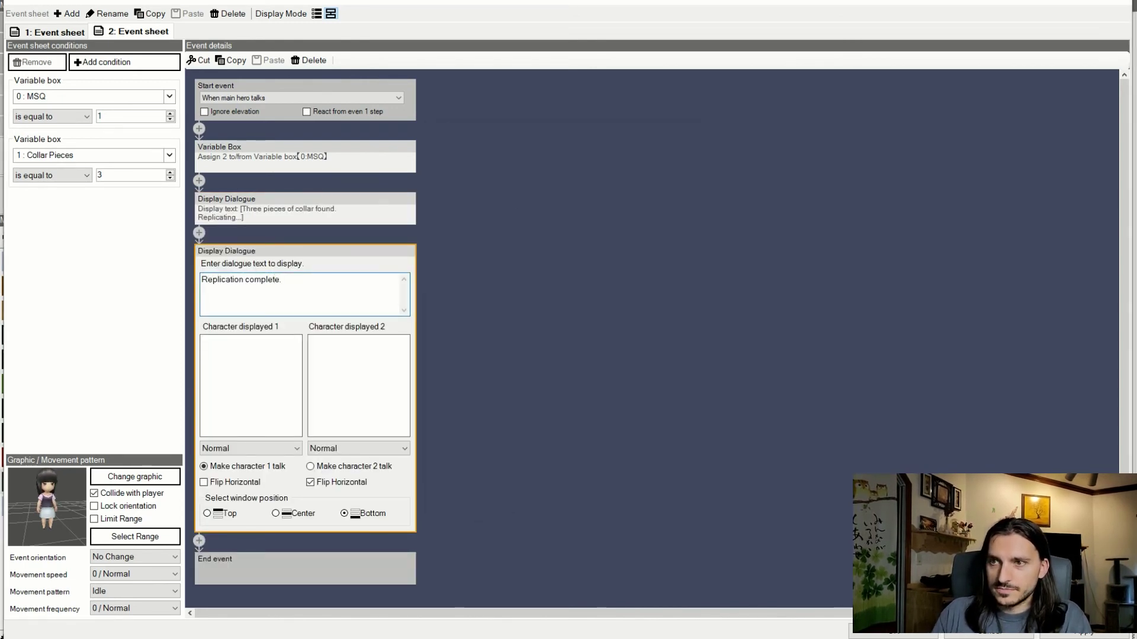
pyautogui.press('Return')
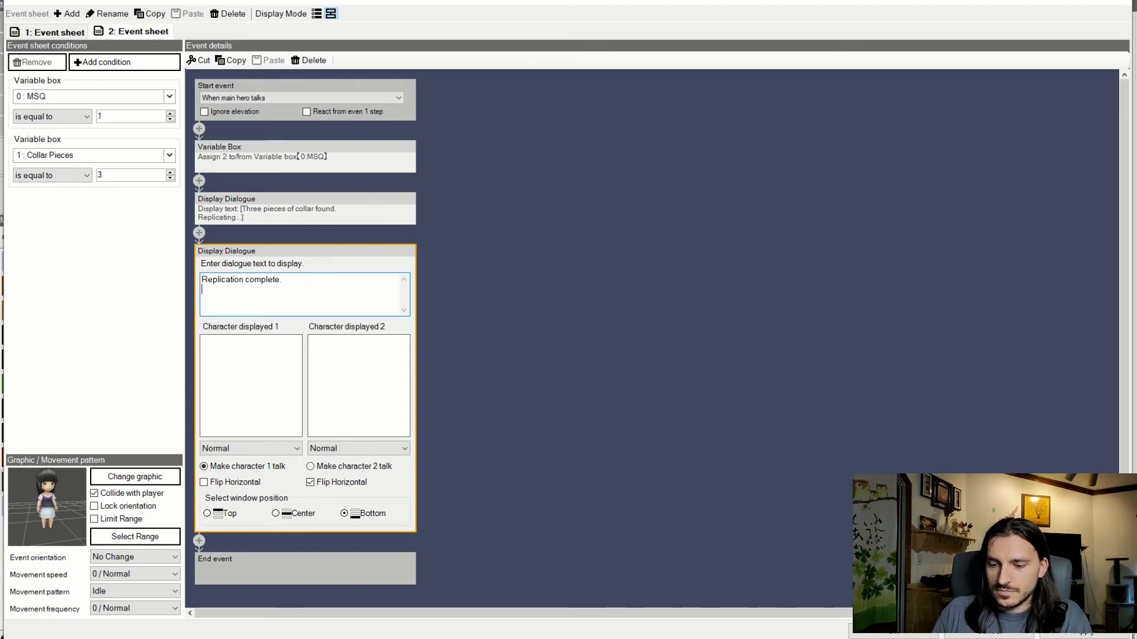
pyautogui.write('Passage to ')
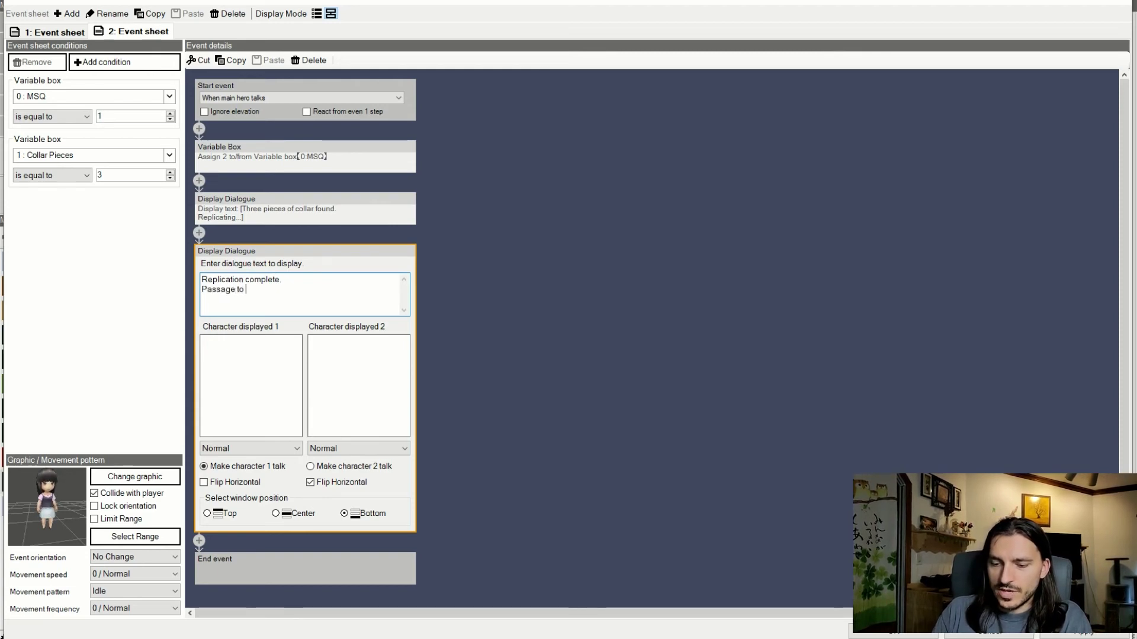
pyautogui.write('outside of ship granted.')
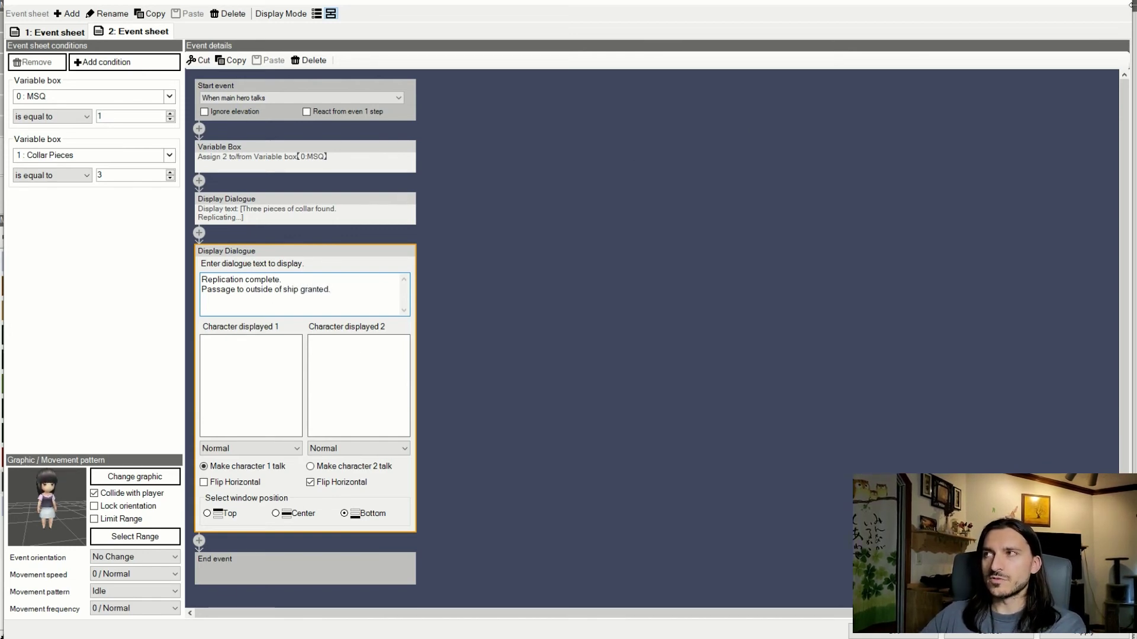
pyautogui.click(893, 634)
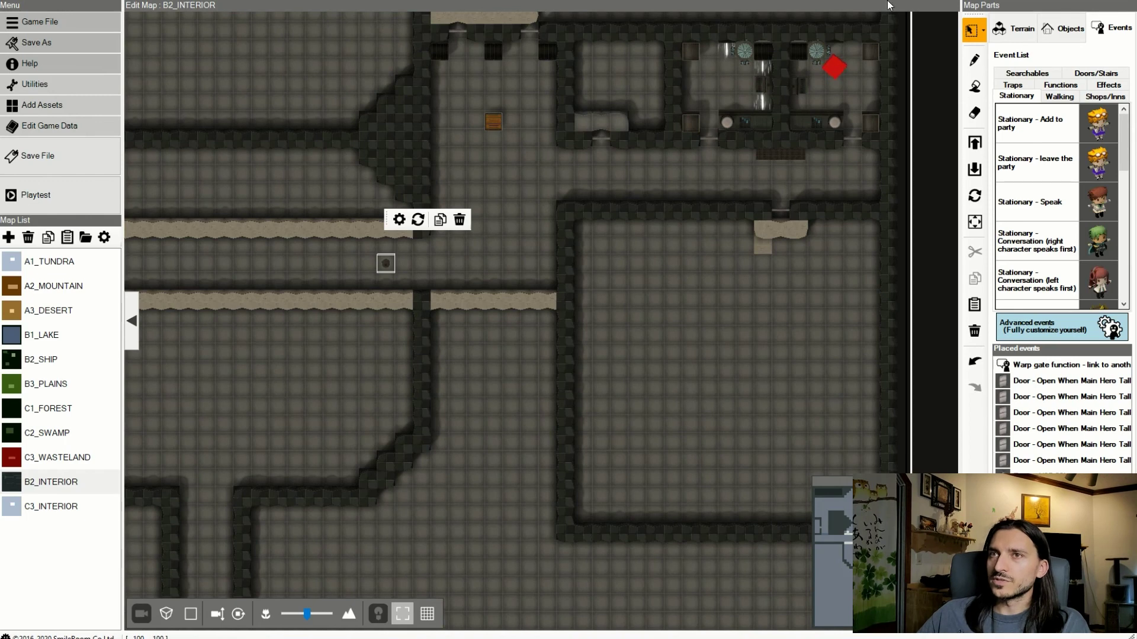
# - Save the game file and start a playtest
pyautogui.click(47, 161)
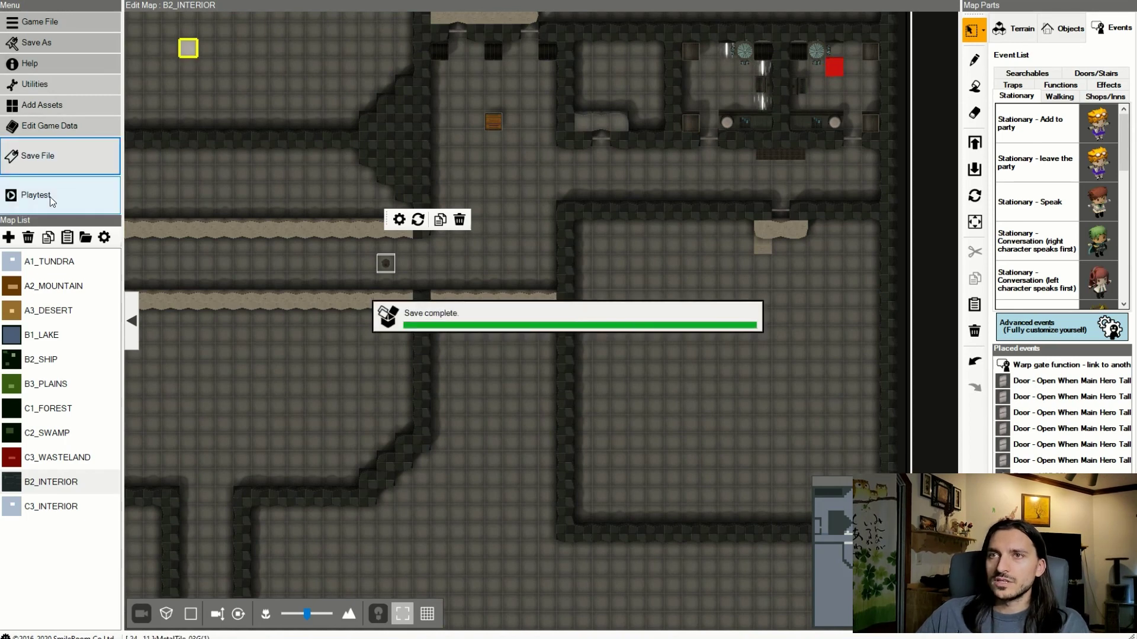
pyautogui.click(51, 198)
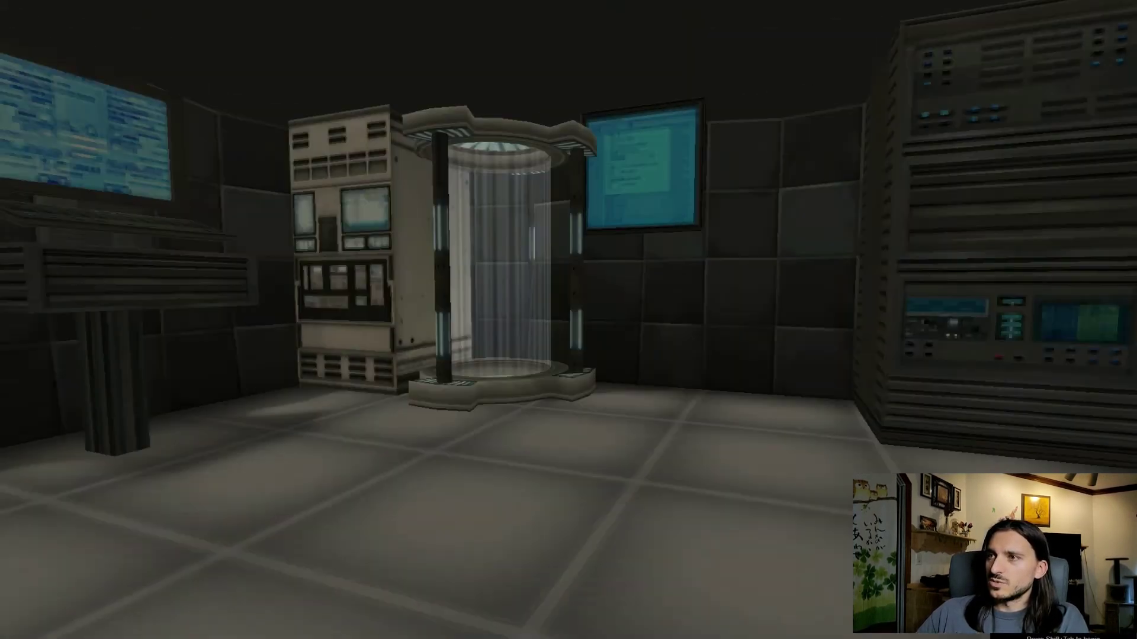
# - Walk out of the starting room in first-person view and explore the corridor and the neighbouring equipment room
pyautogui.press('w')
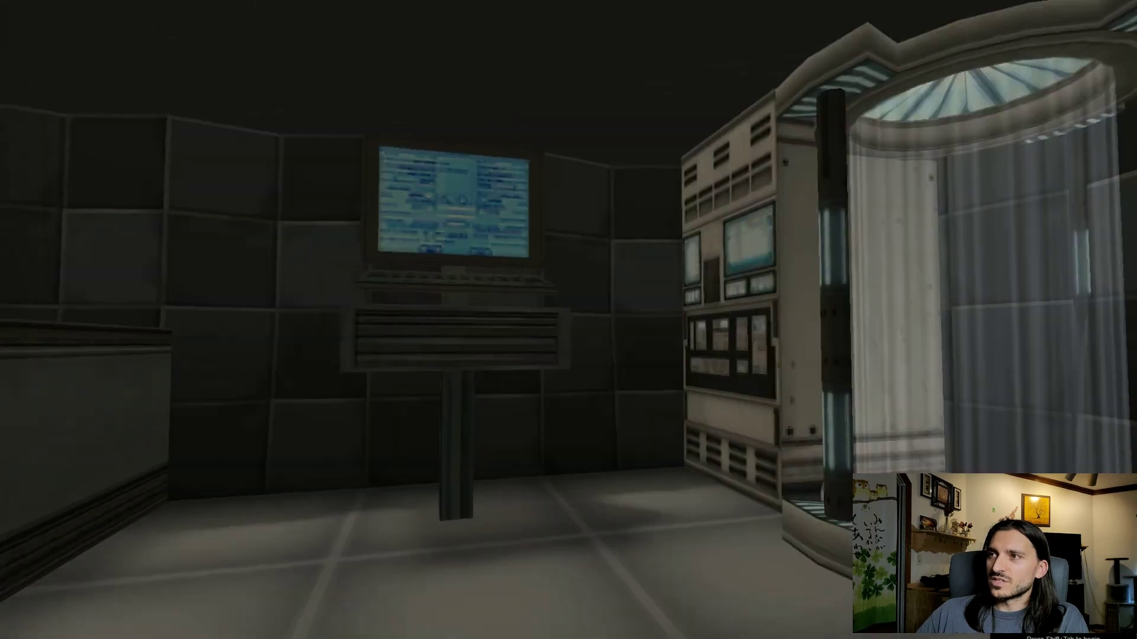
pyautogui.press('w')
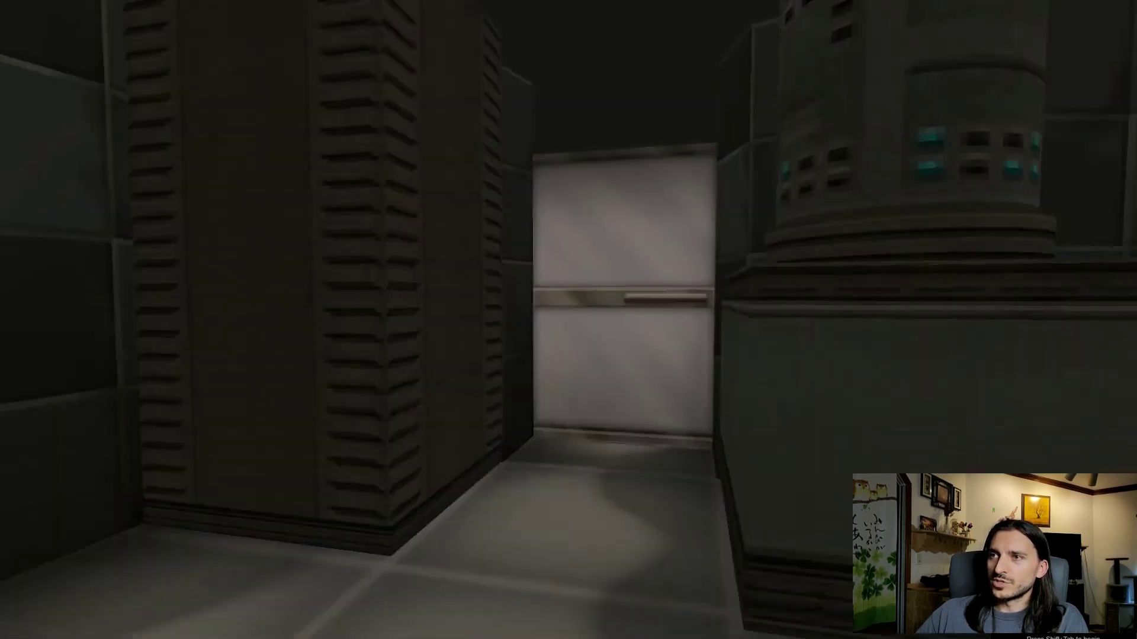
pyautogui.press('w')
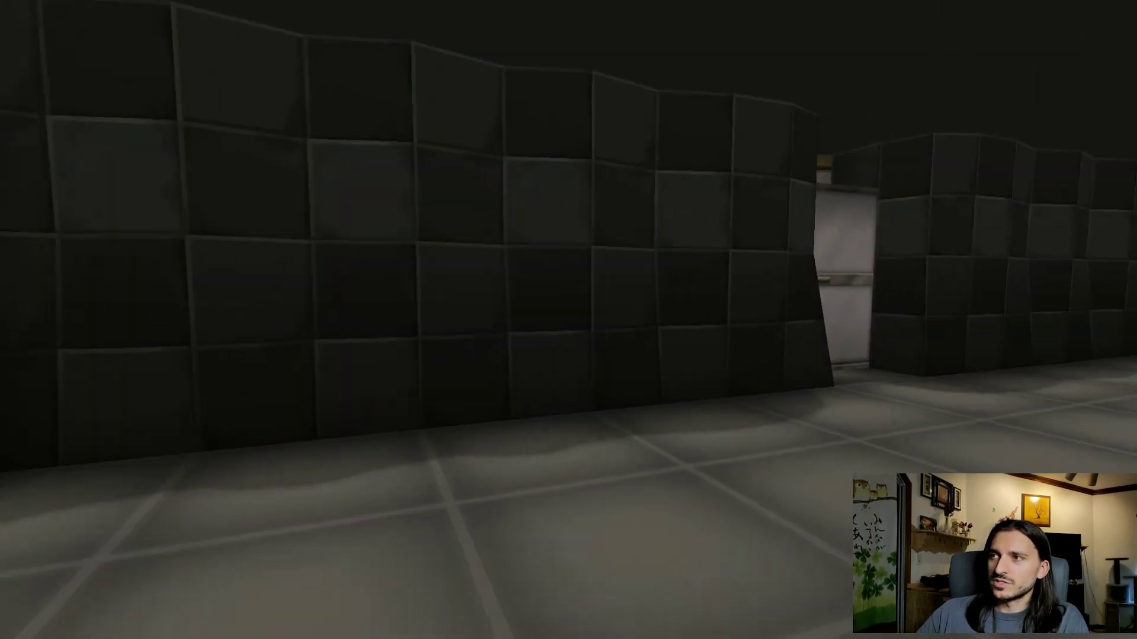
pyautogui.press('w')
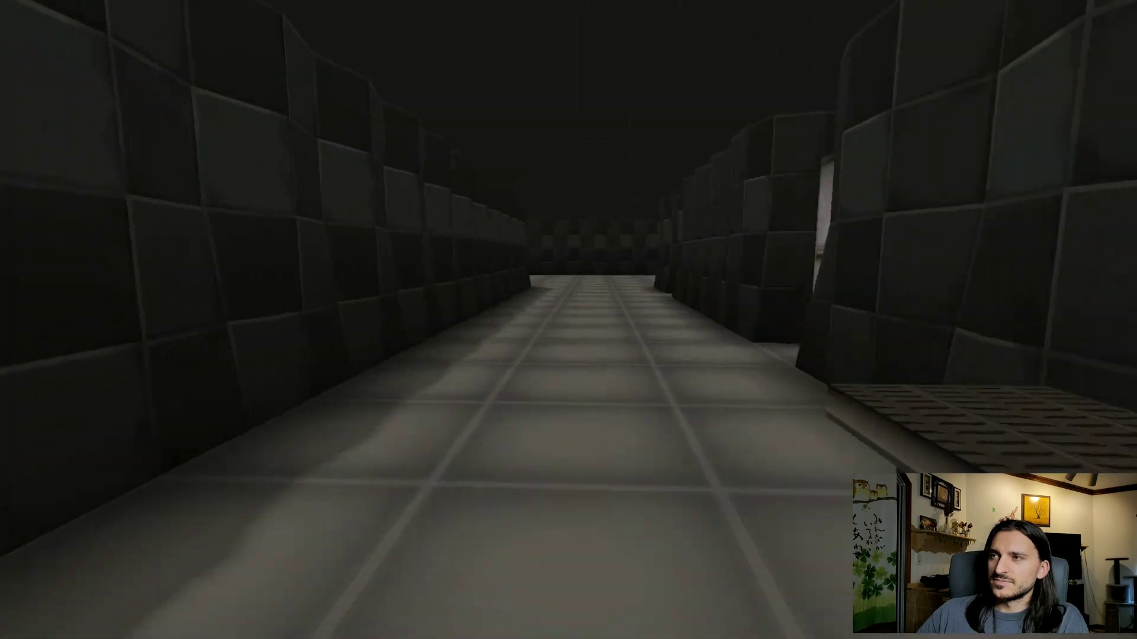
pyautogui.press('w')
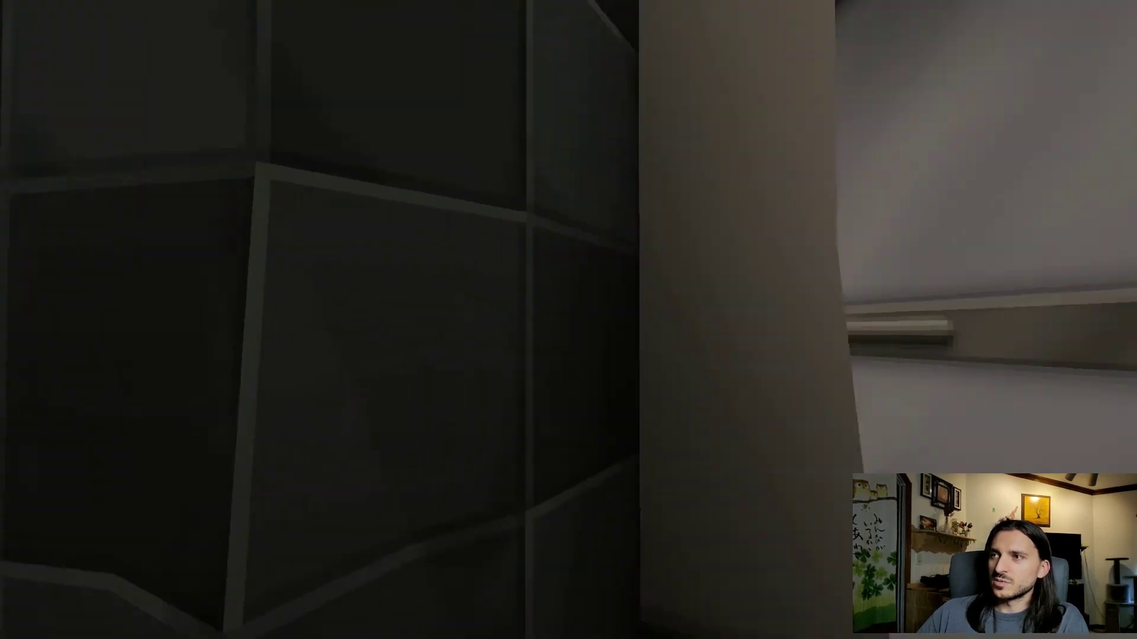
pyautogui.press('w')
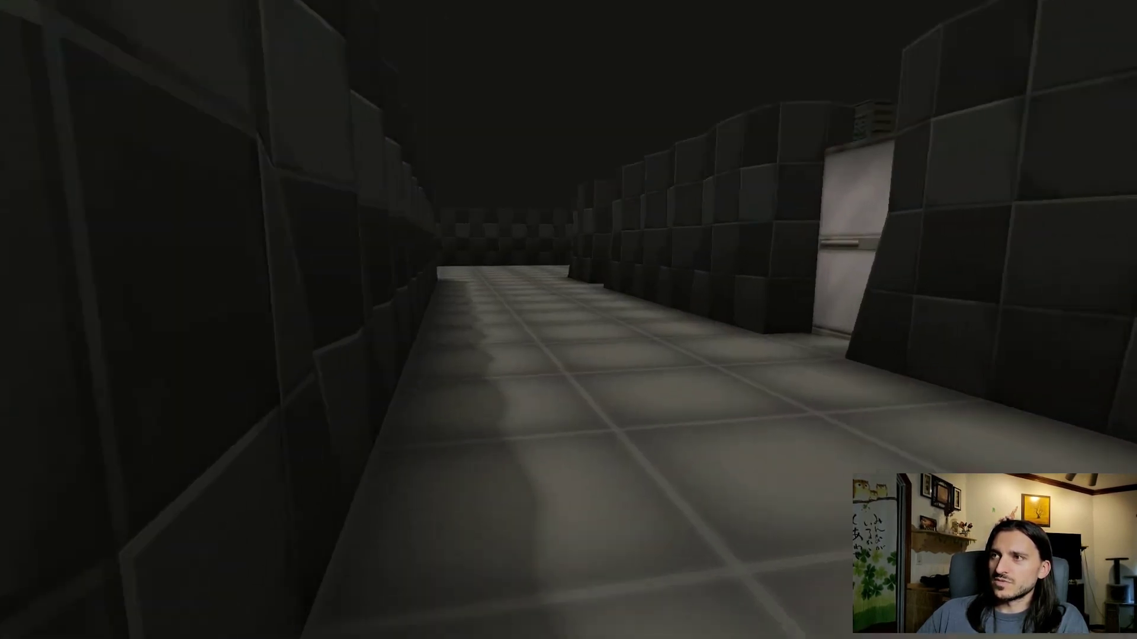
pyautogui.press('w')
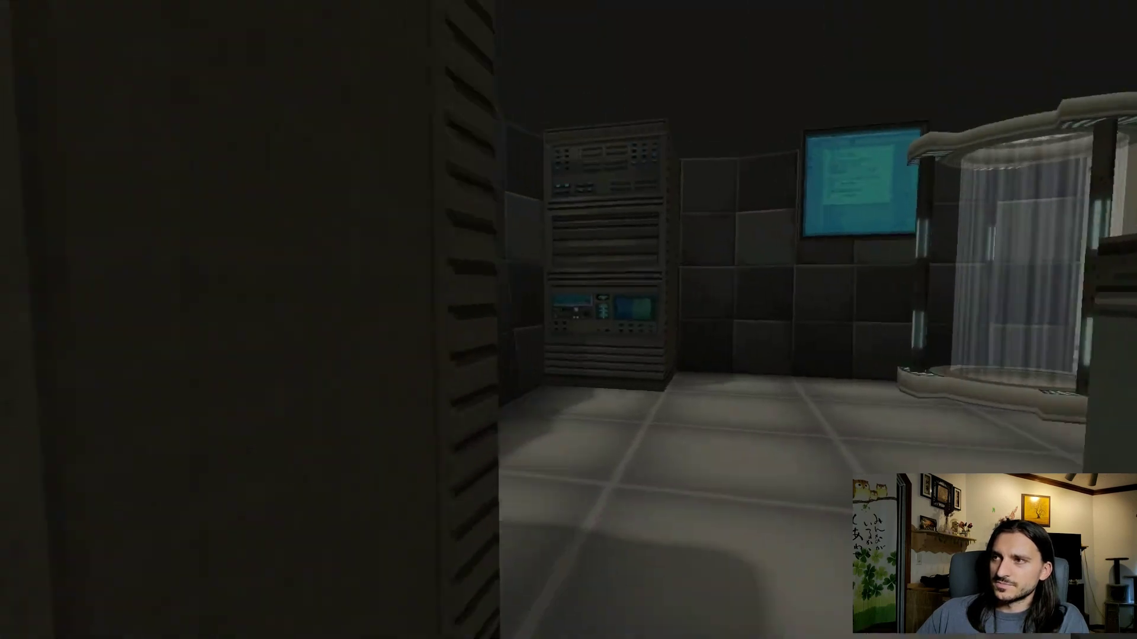
pyautogui.press('w')
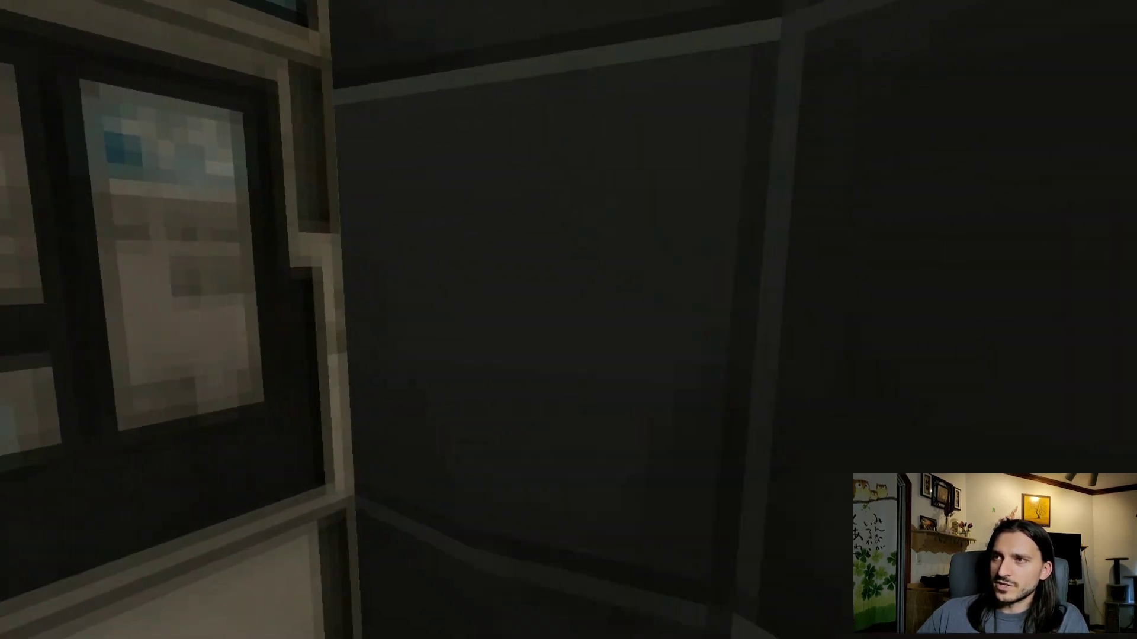
pyautogui.press('w')
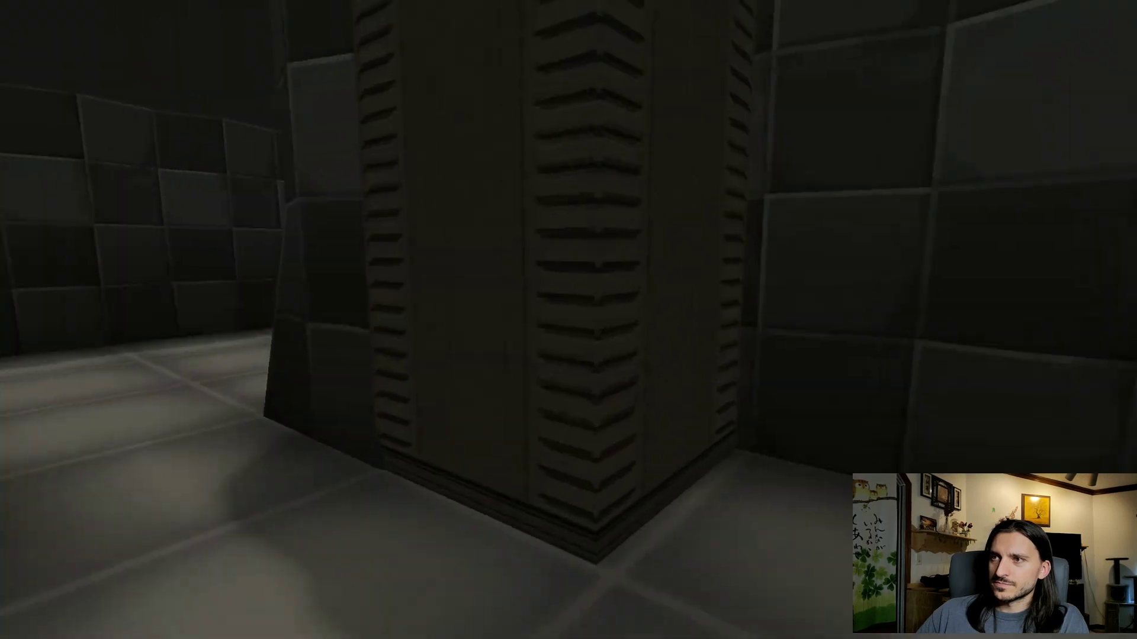
# - Walk to the ship's computer AI character in the hallway, talk to her and advance through her dialogue
pyautogui.press('w')
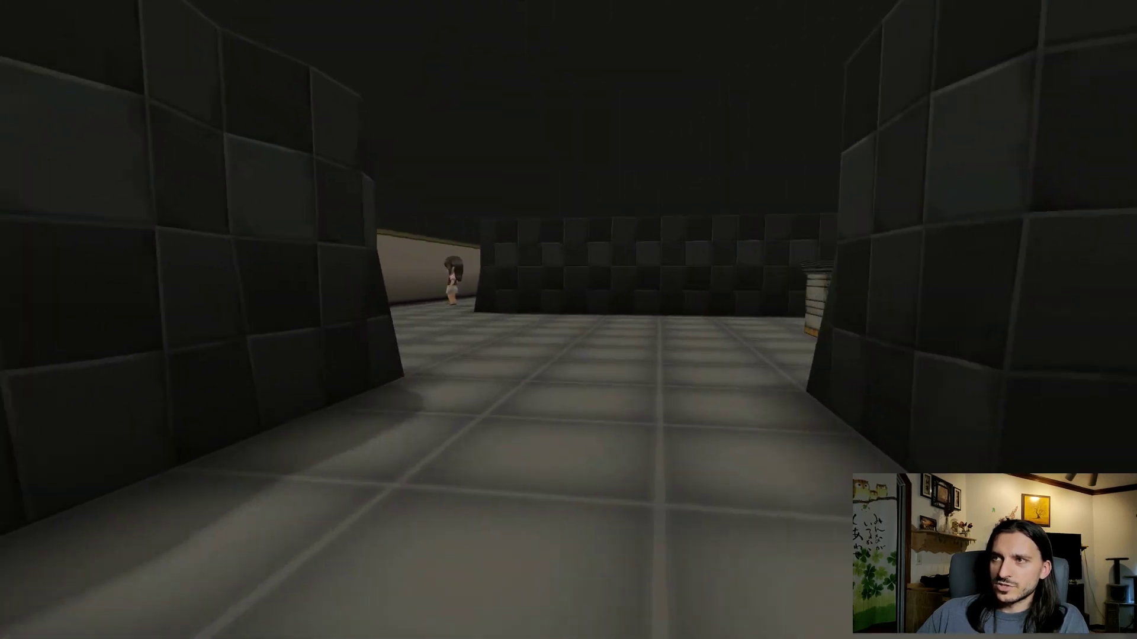
pyautogui.press('w')
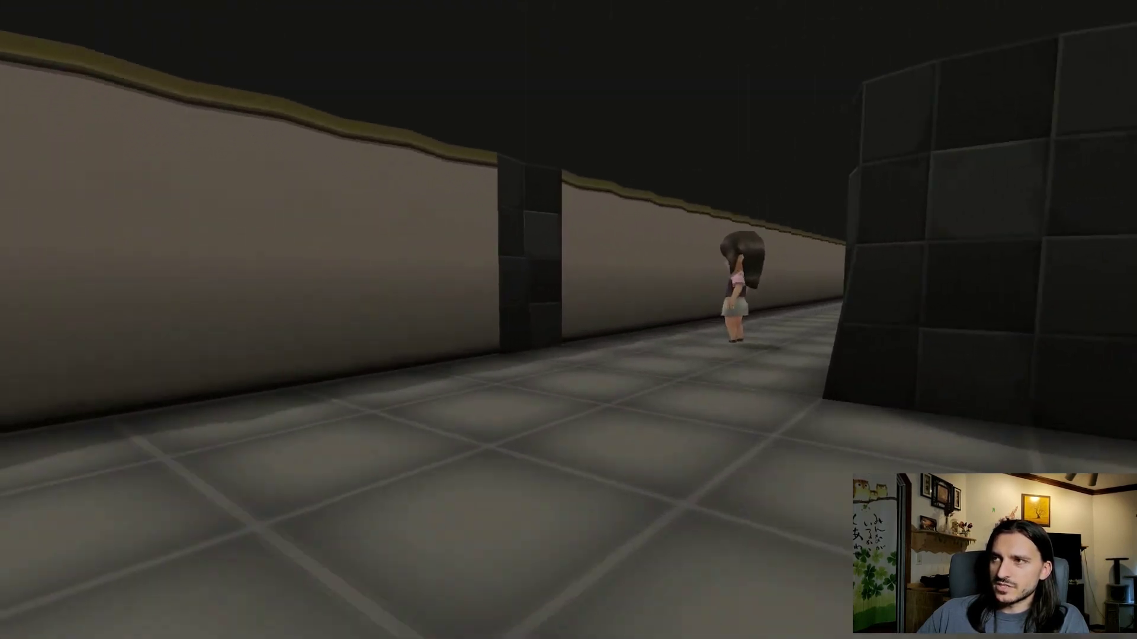
pyautogui.press('w')
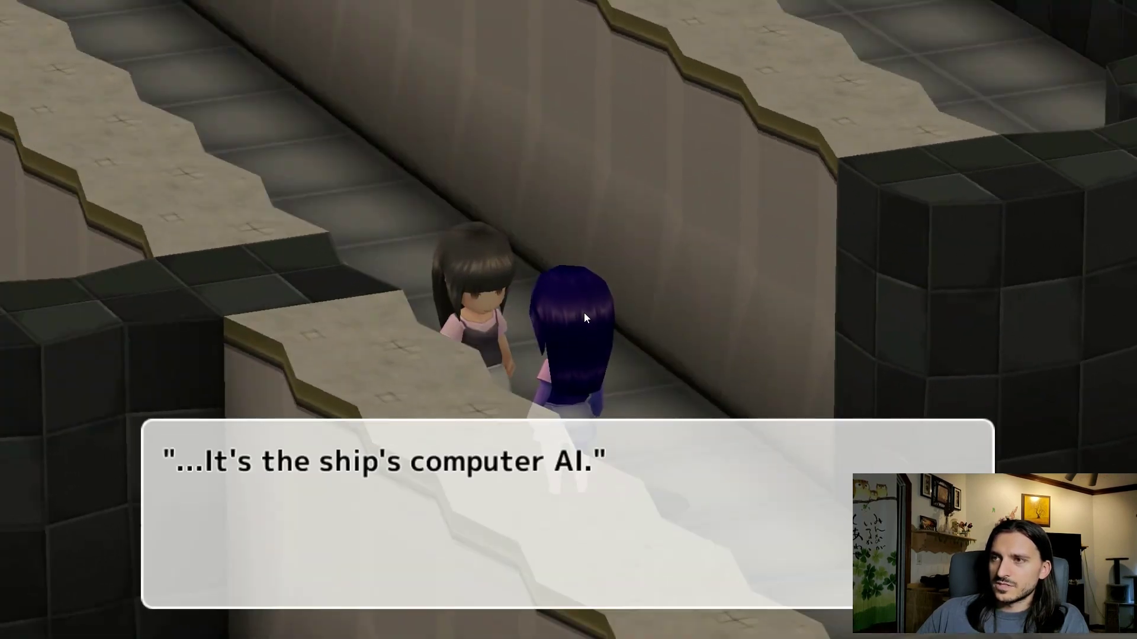
pyautogui.click(584, 313)
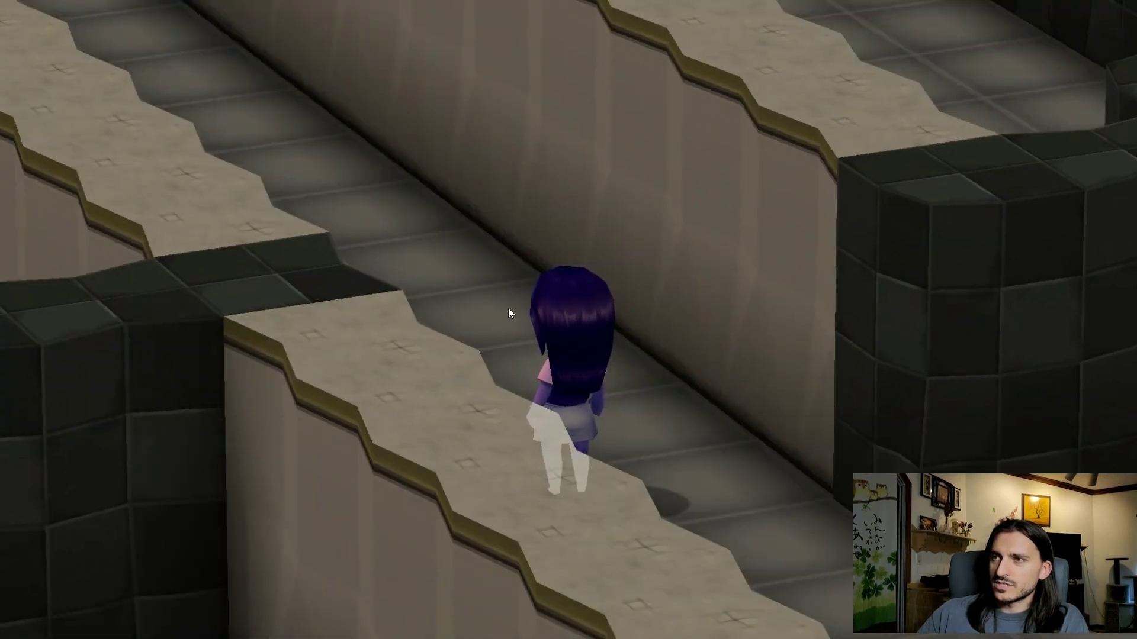
# - Walk the character from the hallway through the corridors into the equipment room with the glowing collar pieces, using a wider overhead camera view
pyautogui.press('d')
pyautogui.press('s')
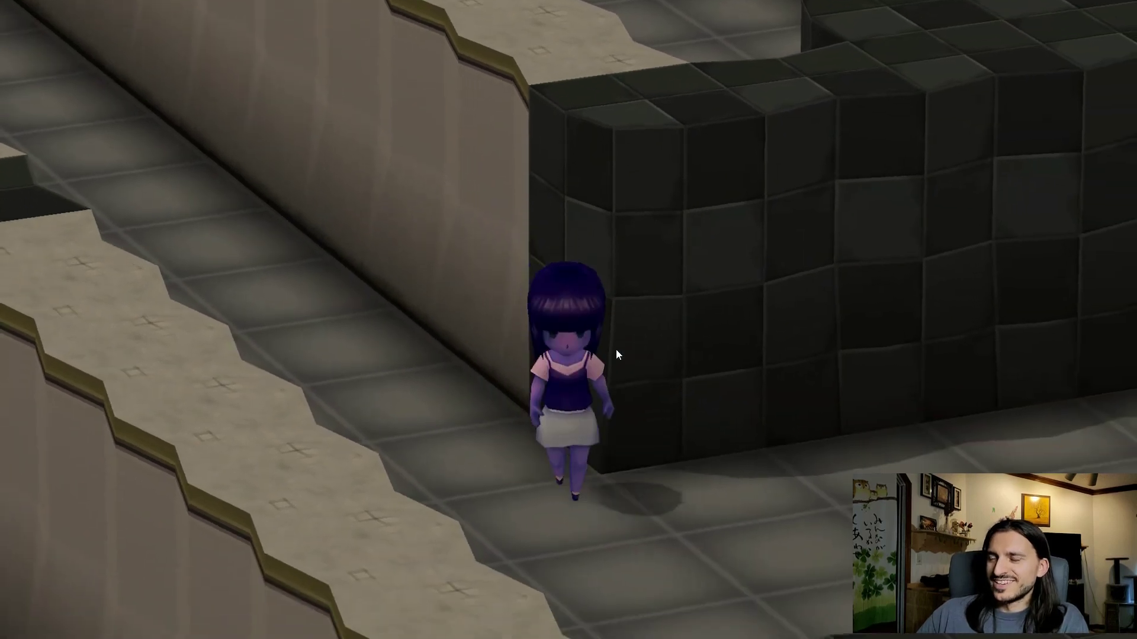
pyautogui.press('d')
pyautogui.press('w')
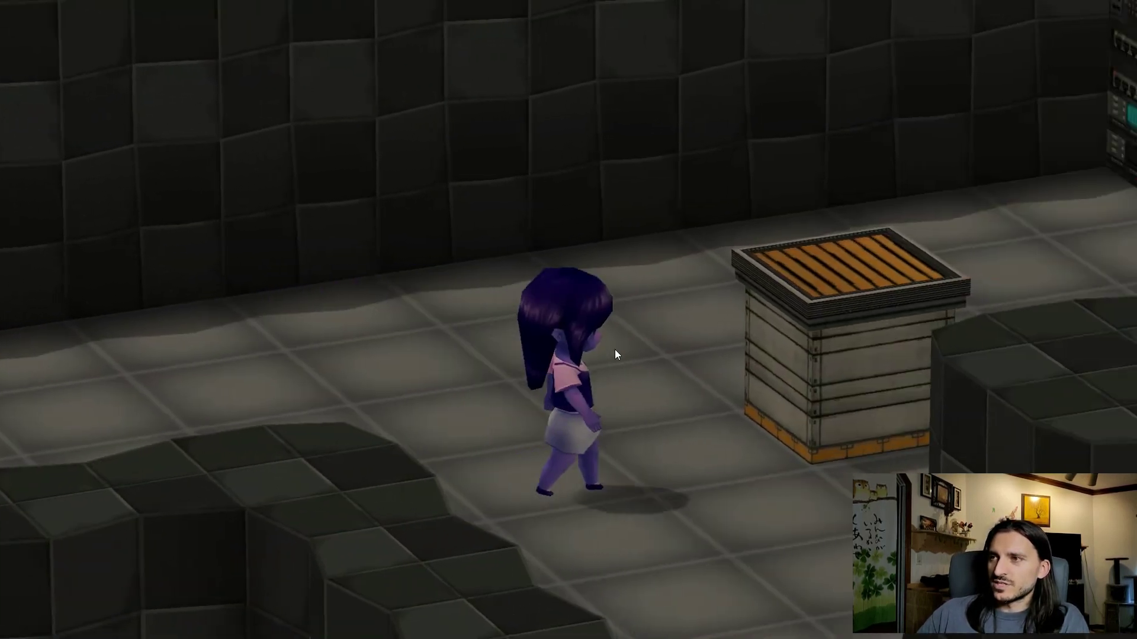
pyautogui.press('d')
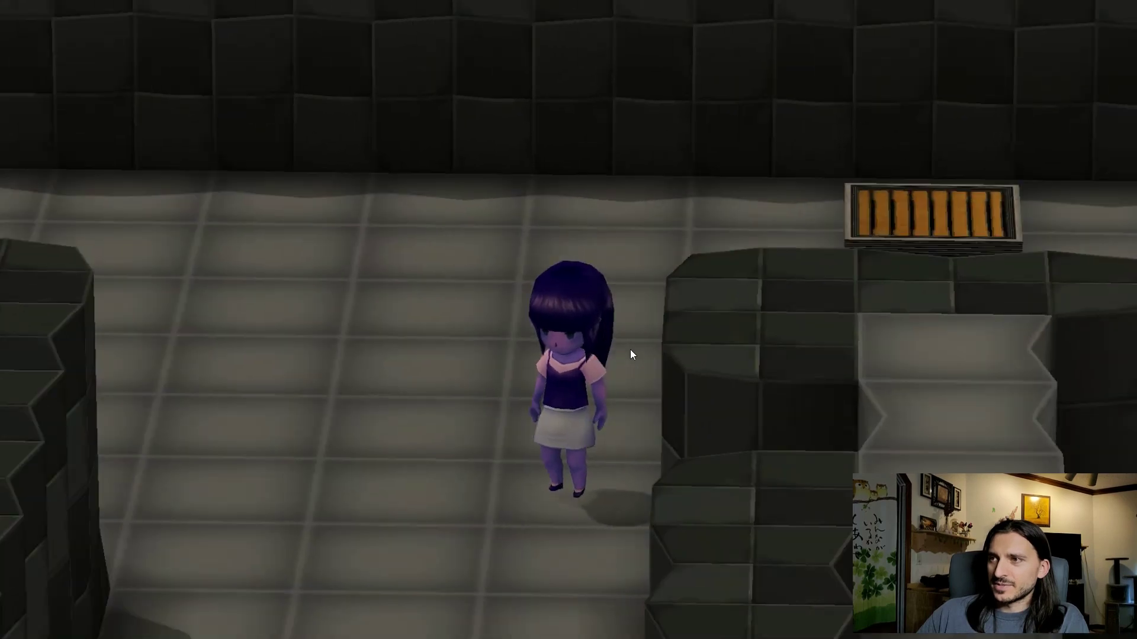
pyautogui.press('Right')
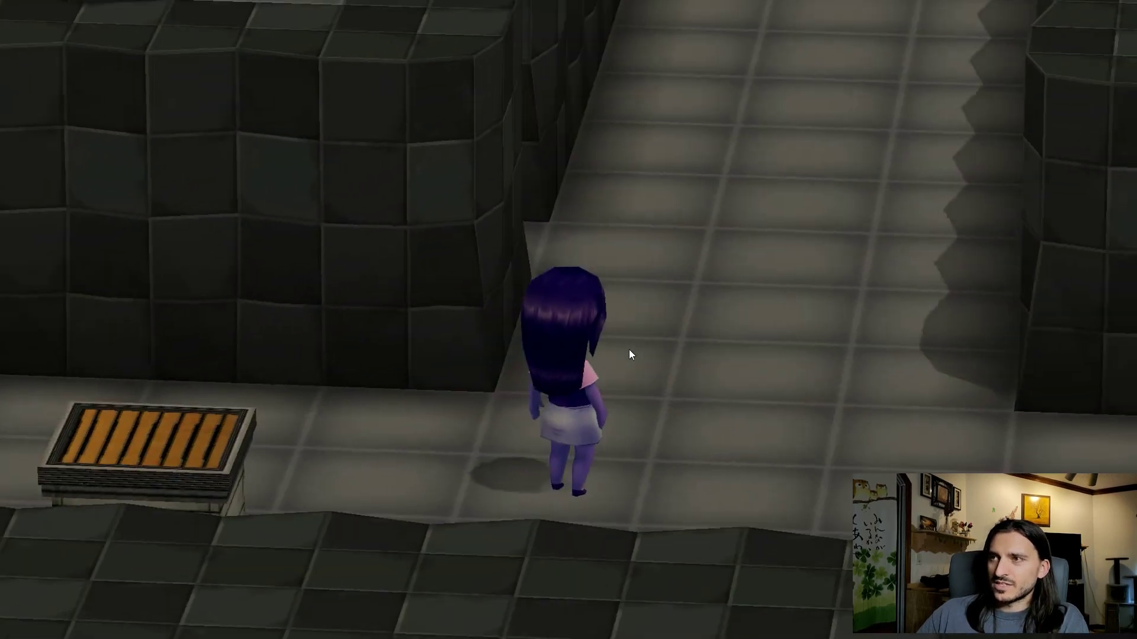
pyautogui.press('Up')
pyautogui.scroll(-3, 626, 347)
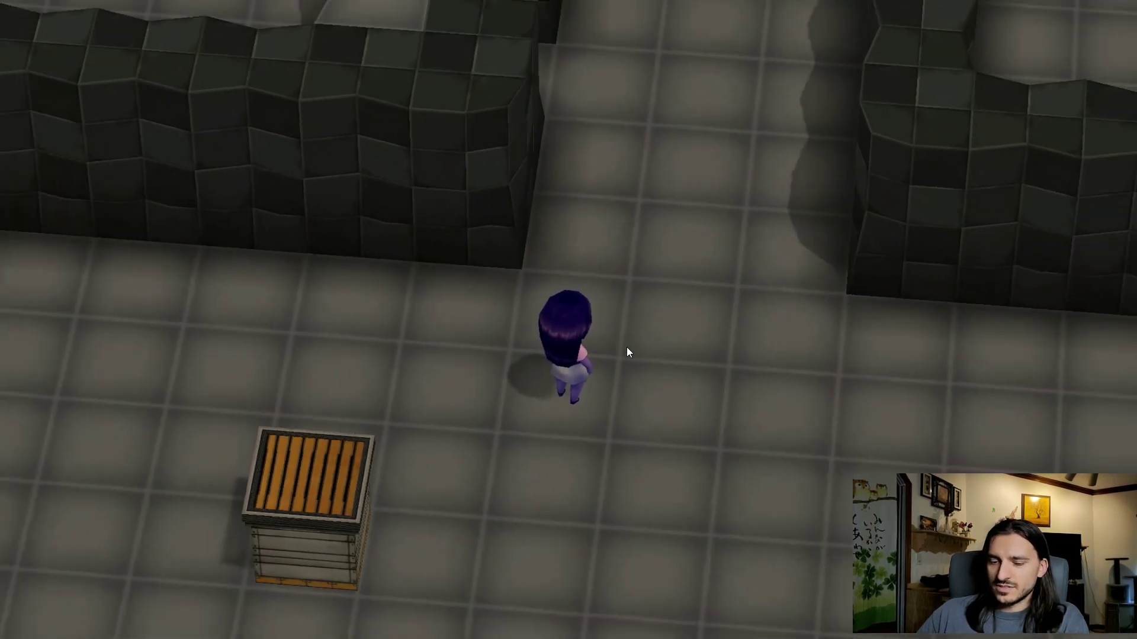
pyautogui.press('w')
pyautogui.press('w')
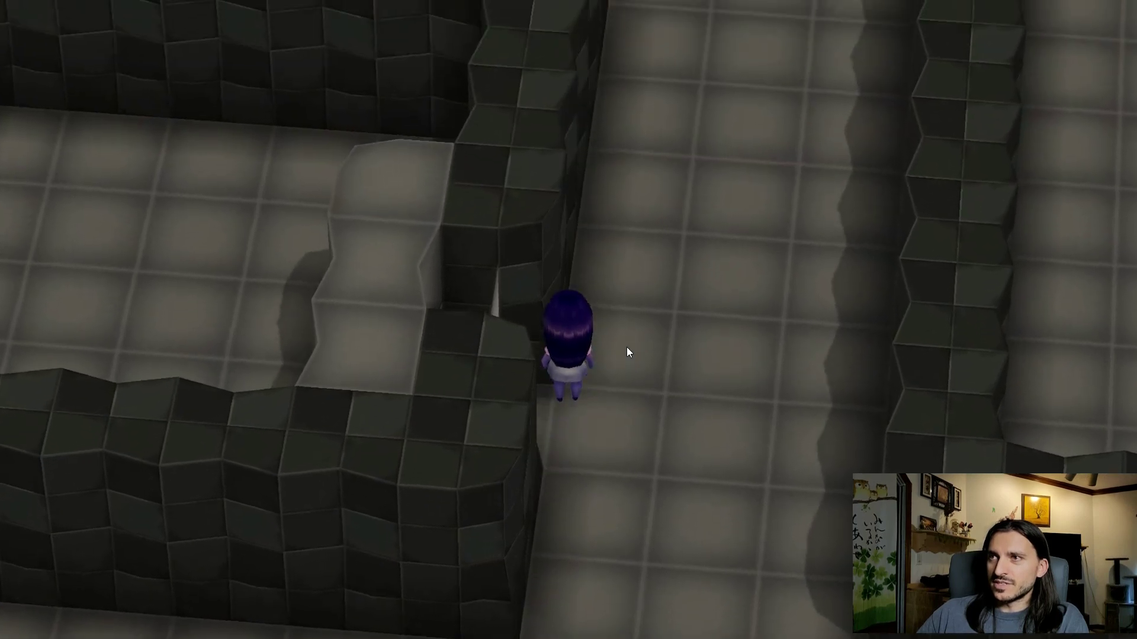
pyautogui.press('Right')
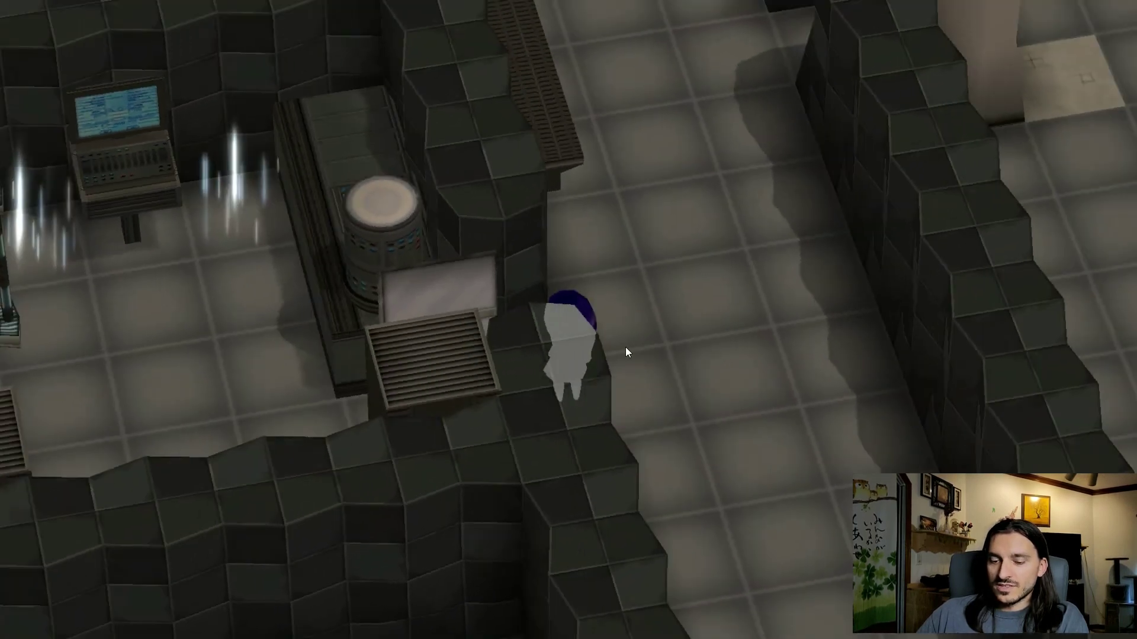
pyautogui.press('a')
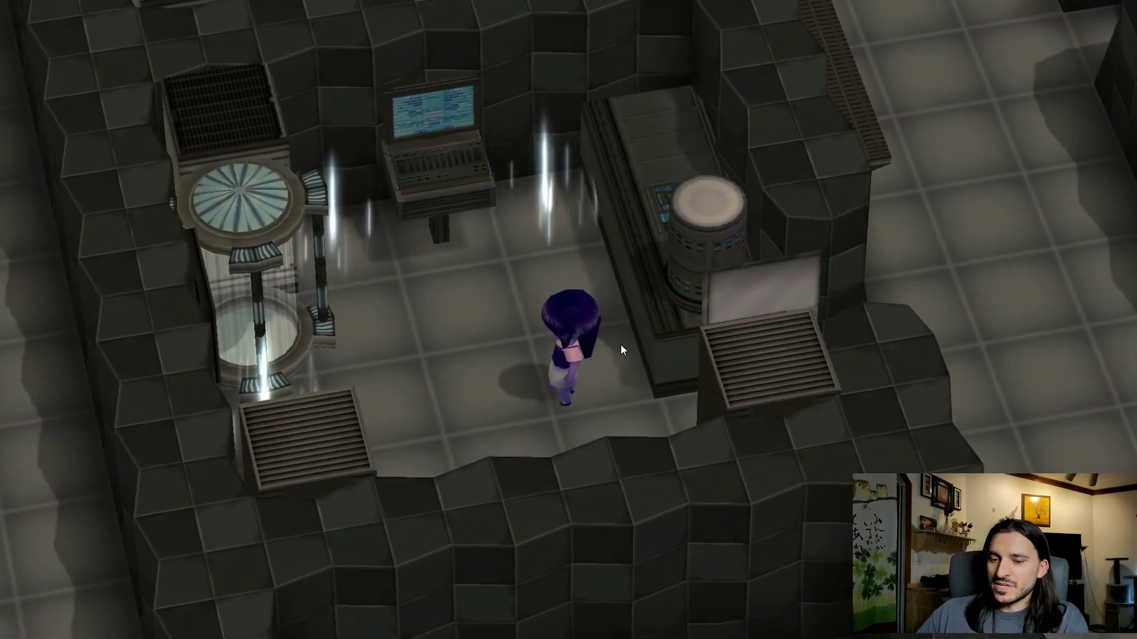
# - Collect parts C and B of the Survival Collar from the glowing spots in the equipment room and dismiss their messages
pyautogui.press('Right')
pyautogui.press('Right')
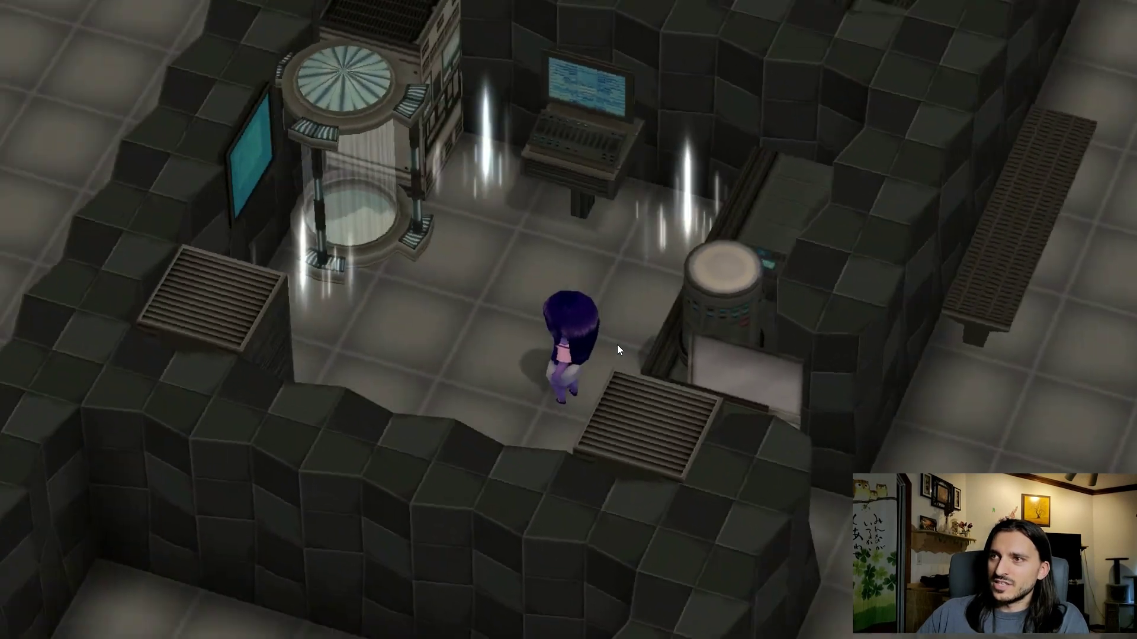
pyautogui.press('w')
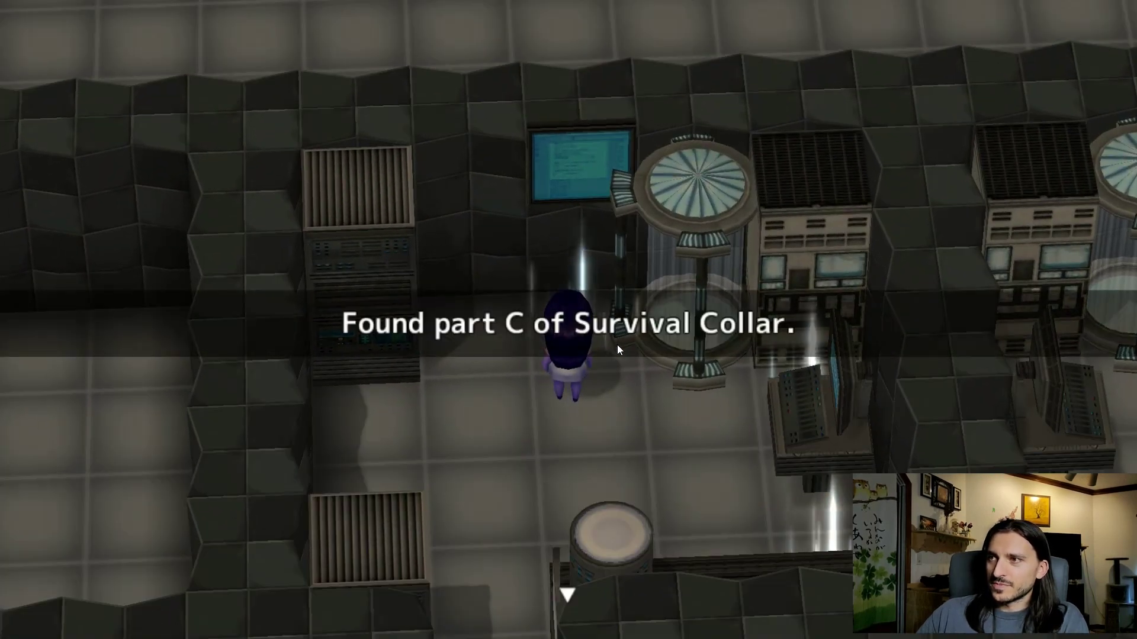
pyautogui.press('space')
pyautogui.press('d')
pyautogui.press('space')
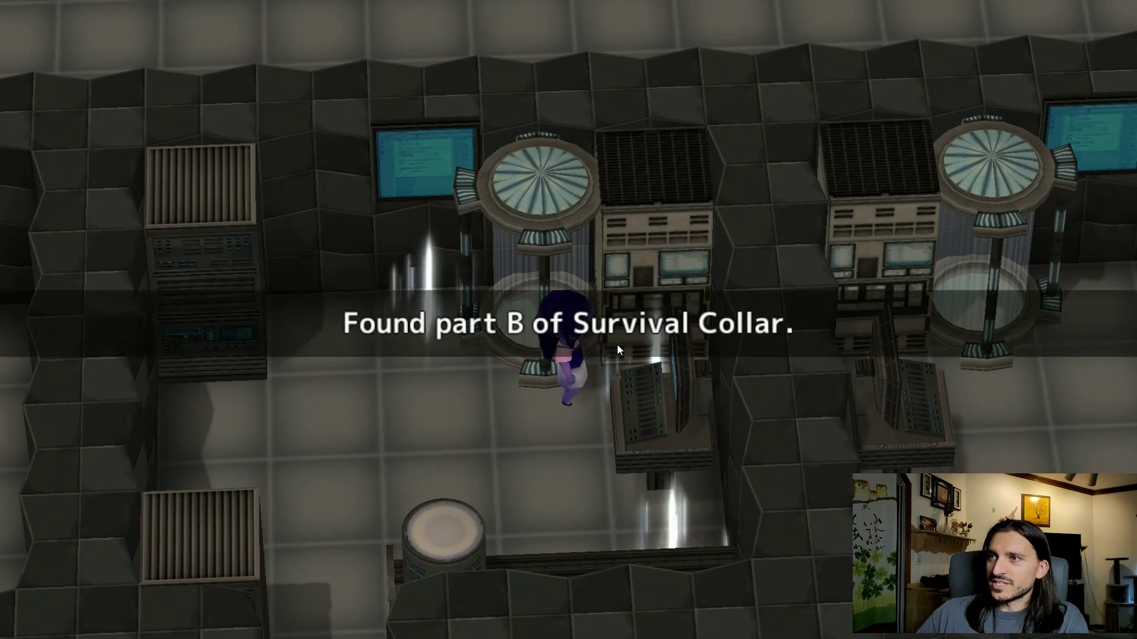
pyautogui.press('space')
pyautogui.press('space')
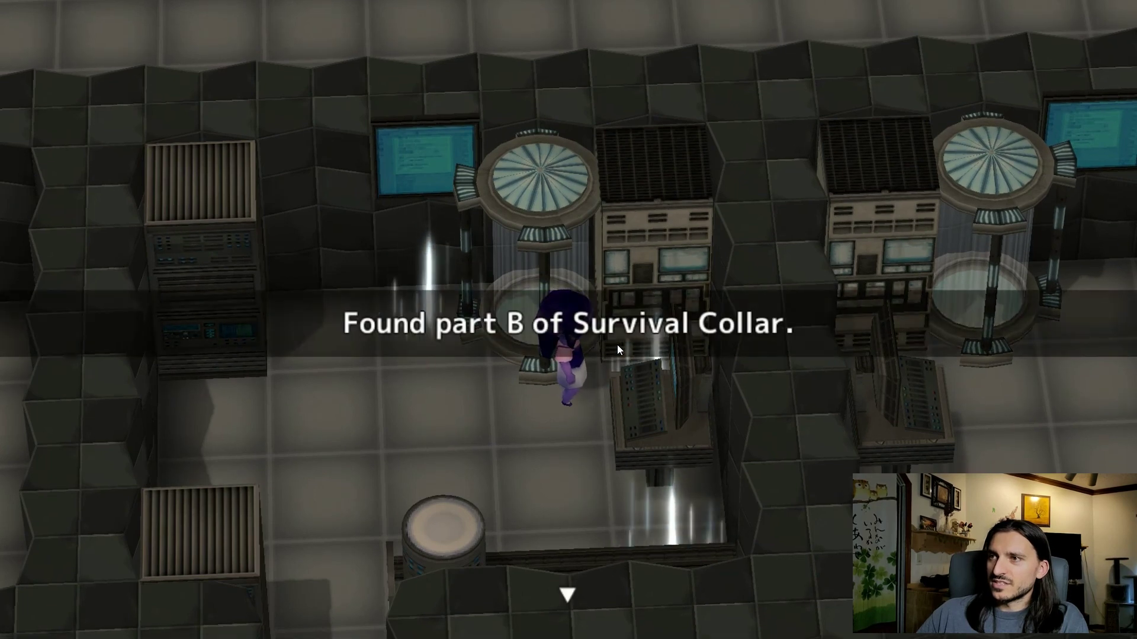
pyautogui.press('space')
# - Return to the ship's computer AI in the main hallway, talk to her and advance through the replication dialogue
pyautogui.press('a')
pyautogui.press('s')
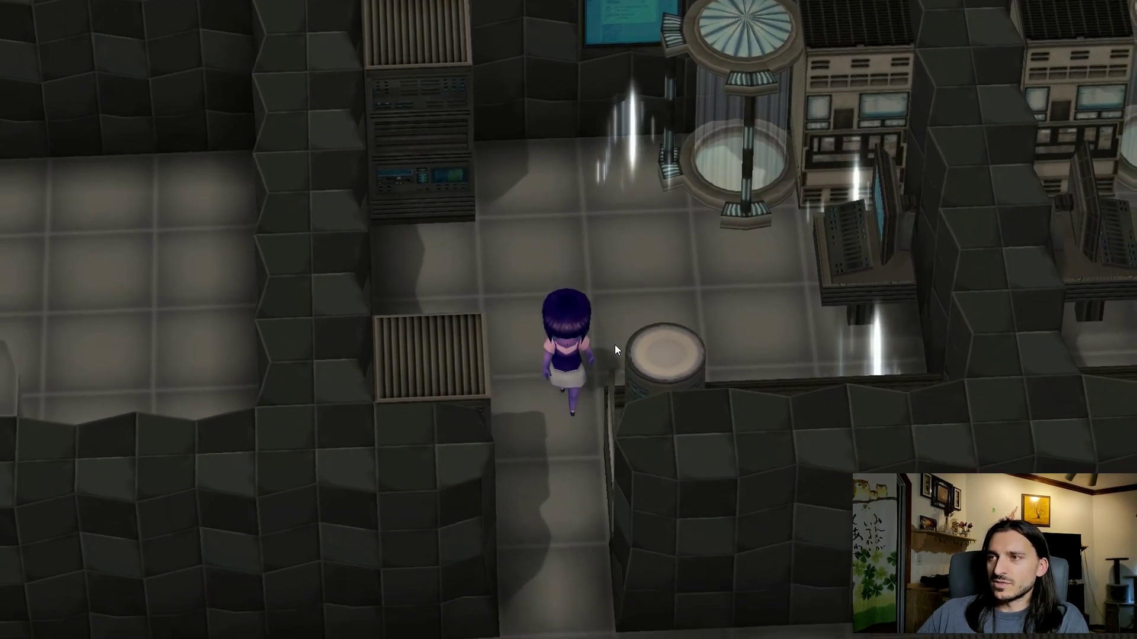
pyautogui.press('a')
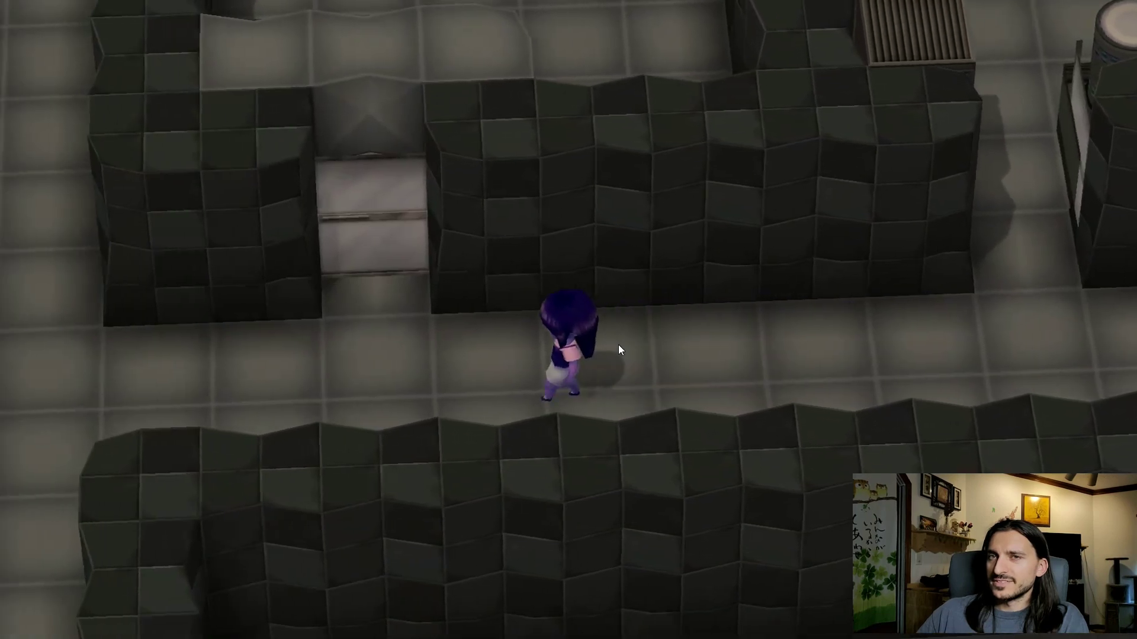
pyautogui.press('s')
pyautogui.press('s')
pyautogui.press('a')
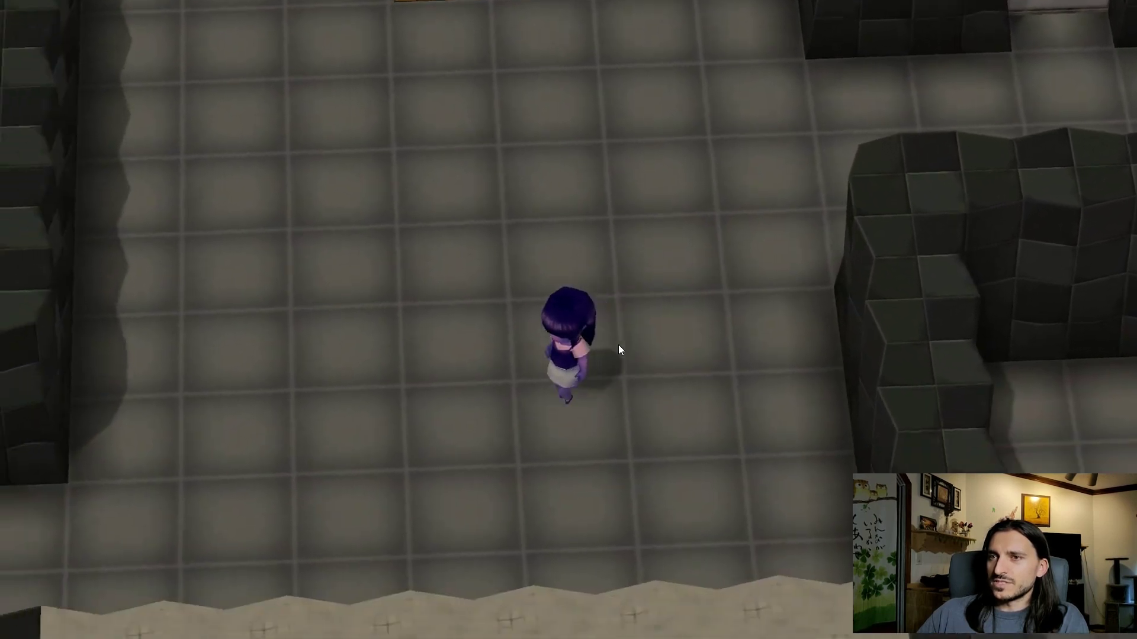
pyautogui.press('a')
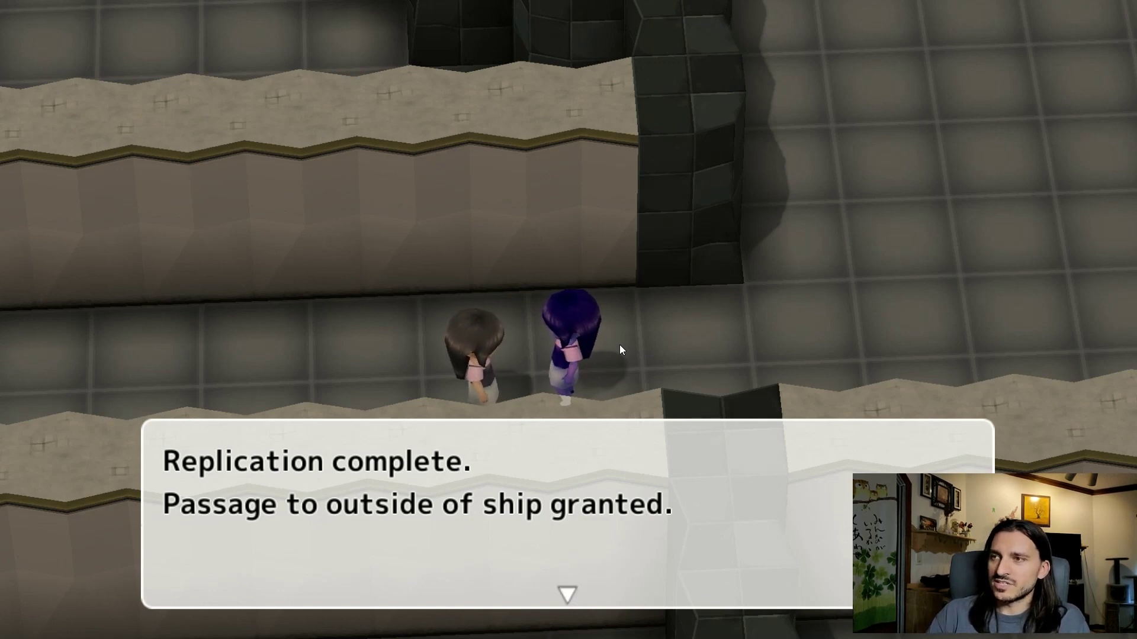
pyautogui.press('Return')
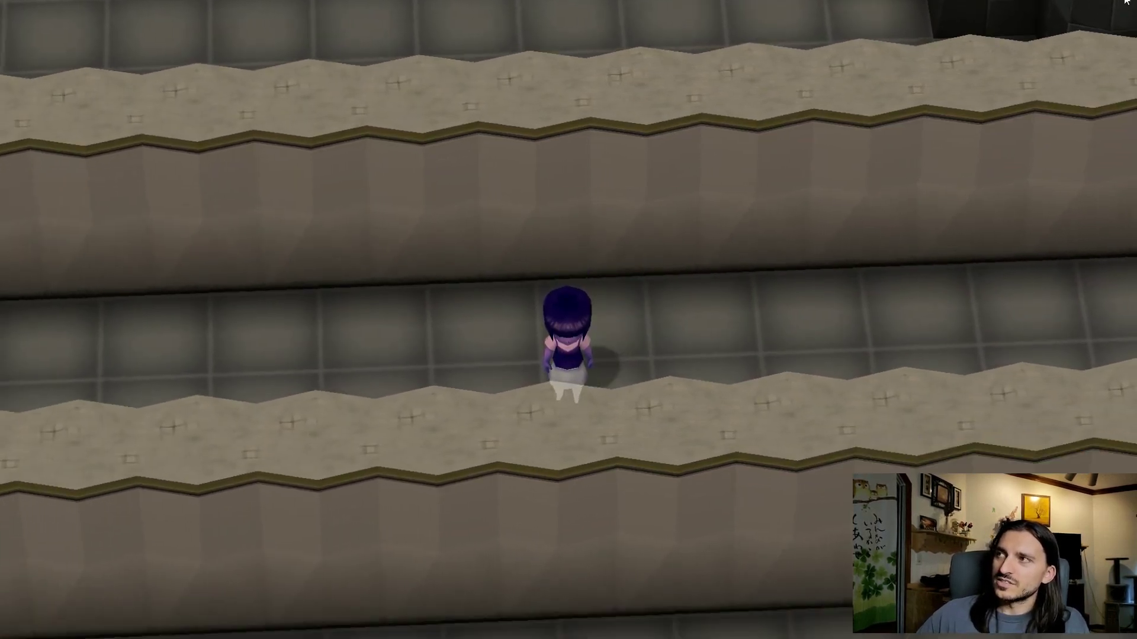
# - End the playtest and bring the western end of the main hallway into view on the B2_INTERIOR map
pyautogui.click(1126, 1)
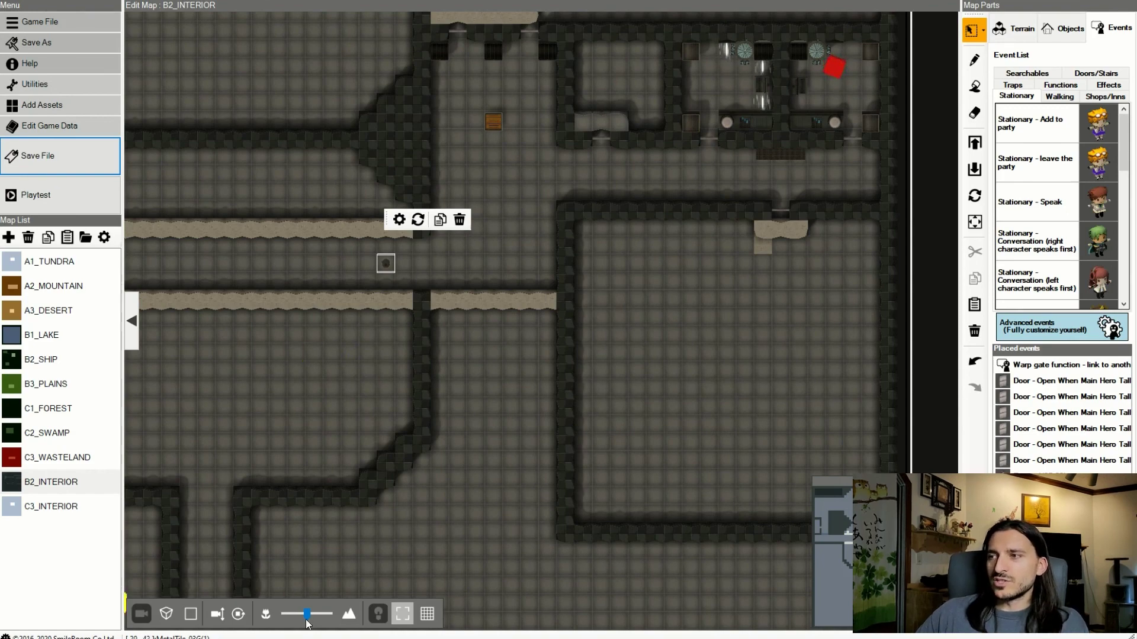
pyautogui.moveTo(207, 329); pyautogui.dragTo(374, 333, button='right')
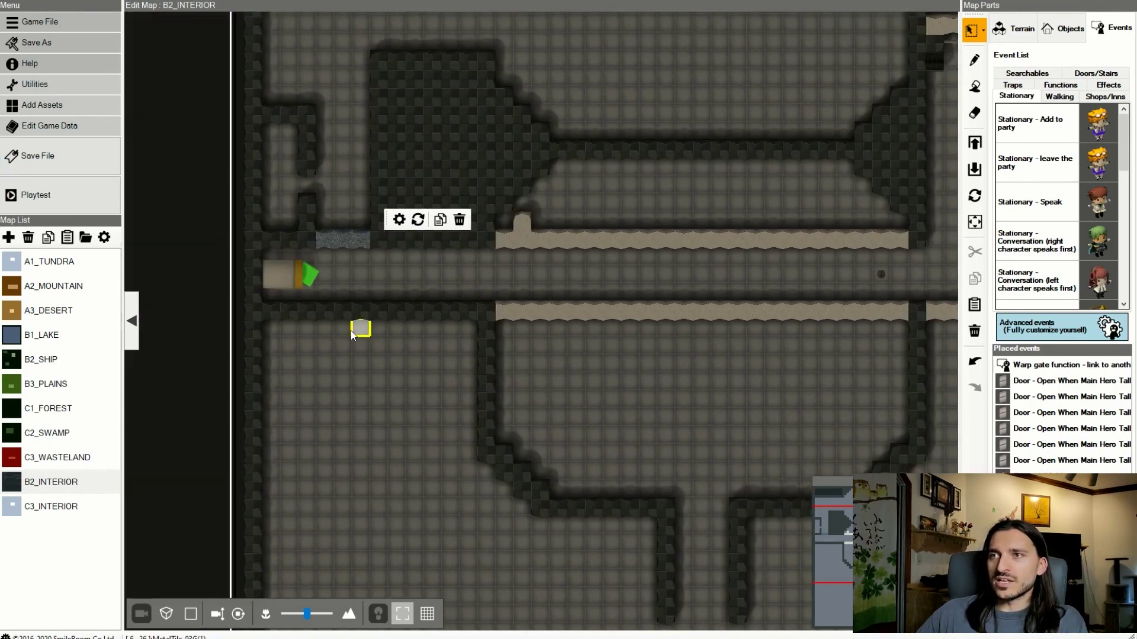